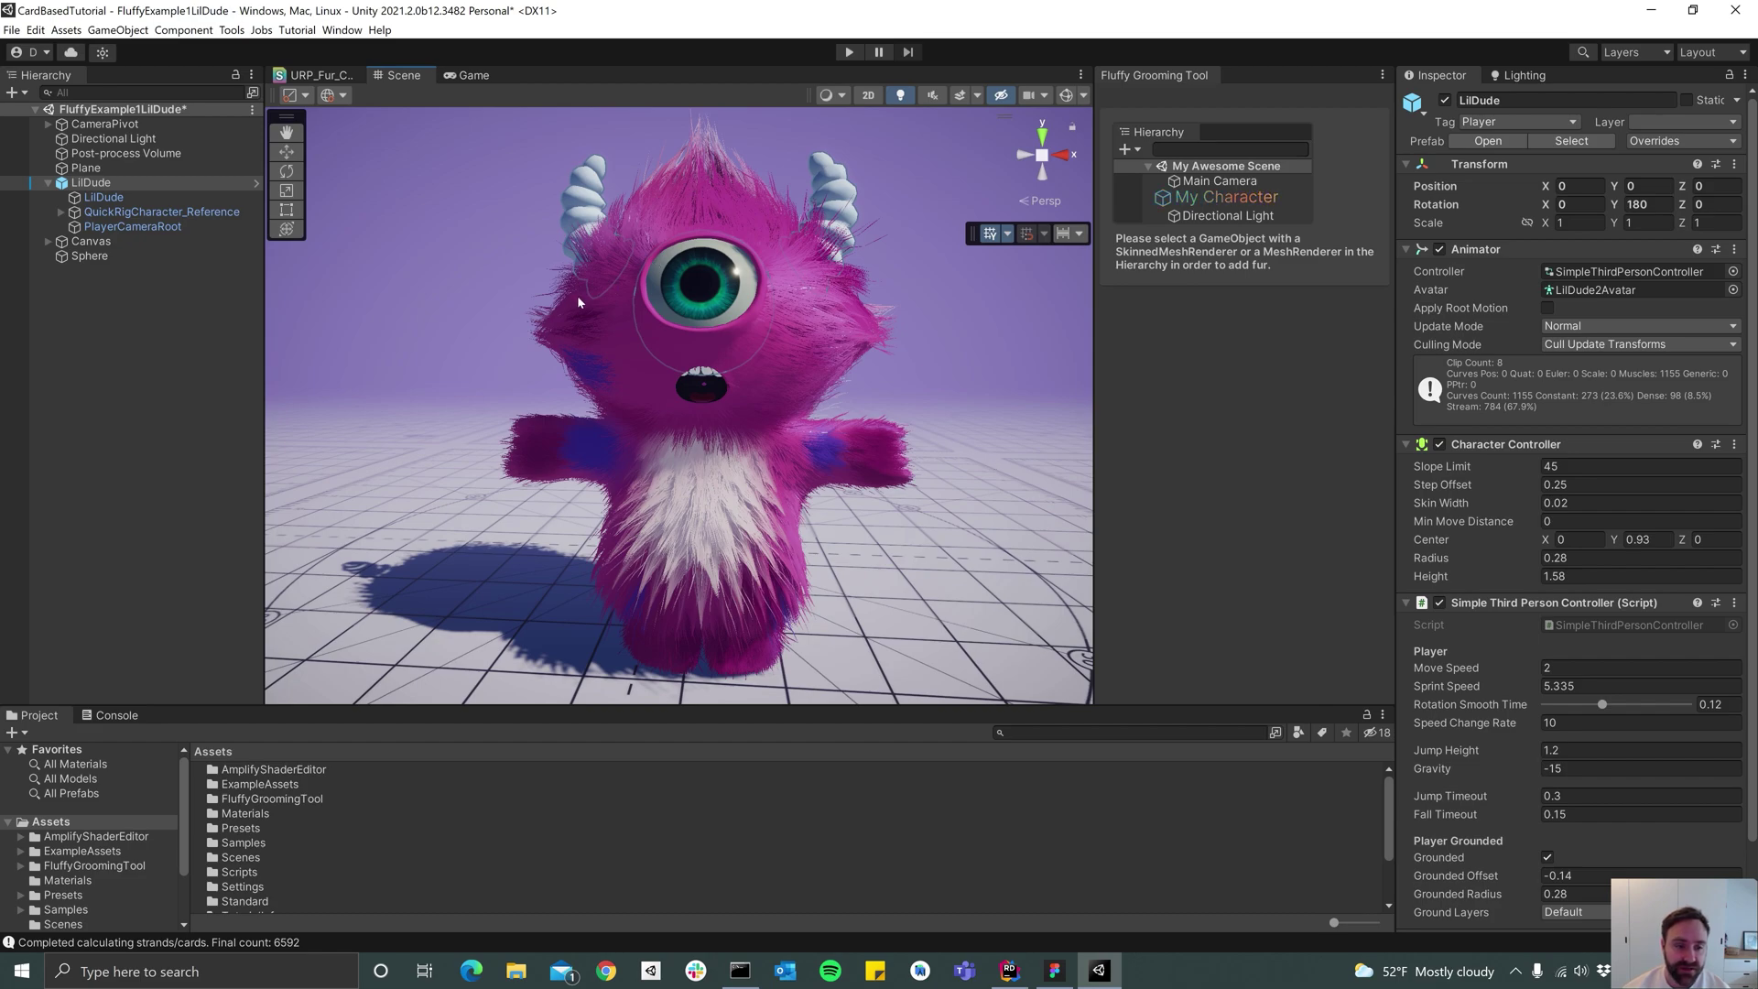
Remove the Fur Renderer component from the LilDude mesh inside the LilDude character
left_click(469, 75)
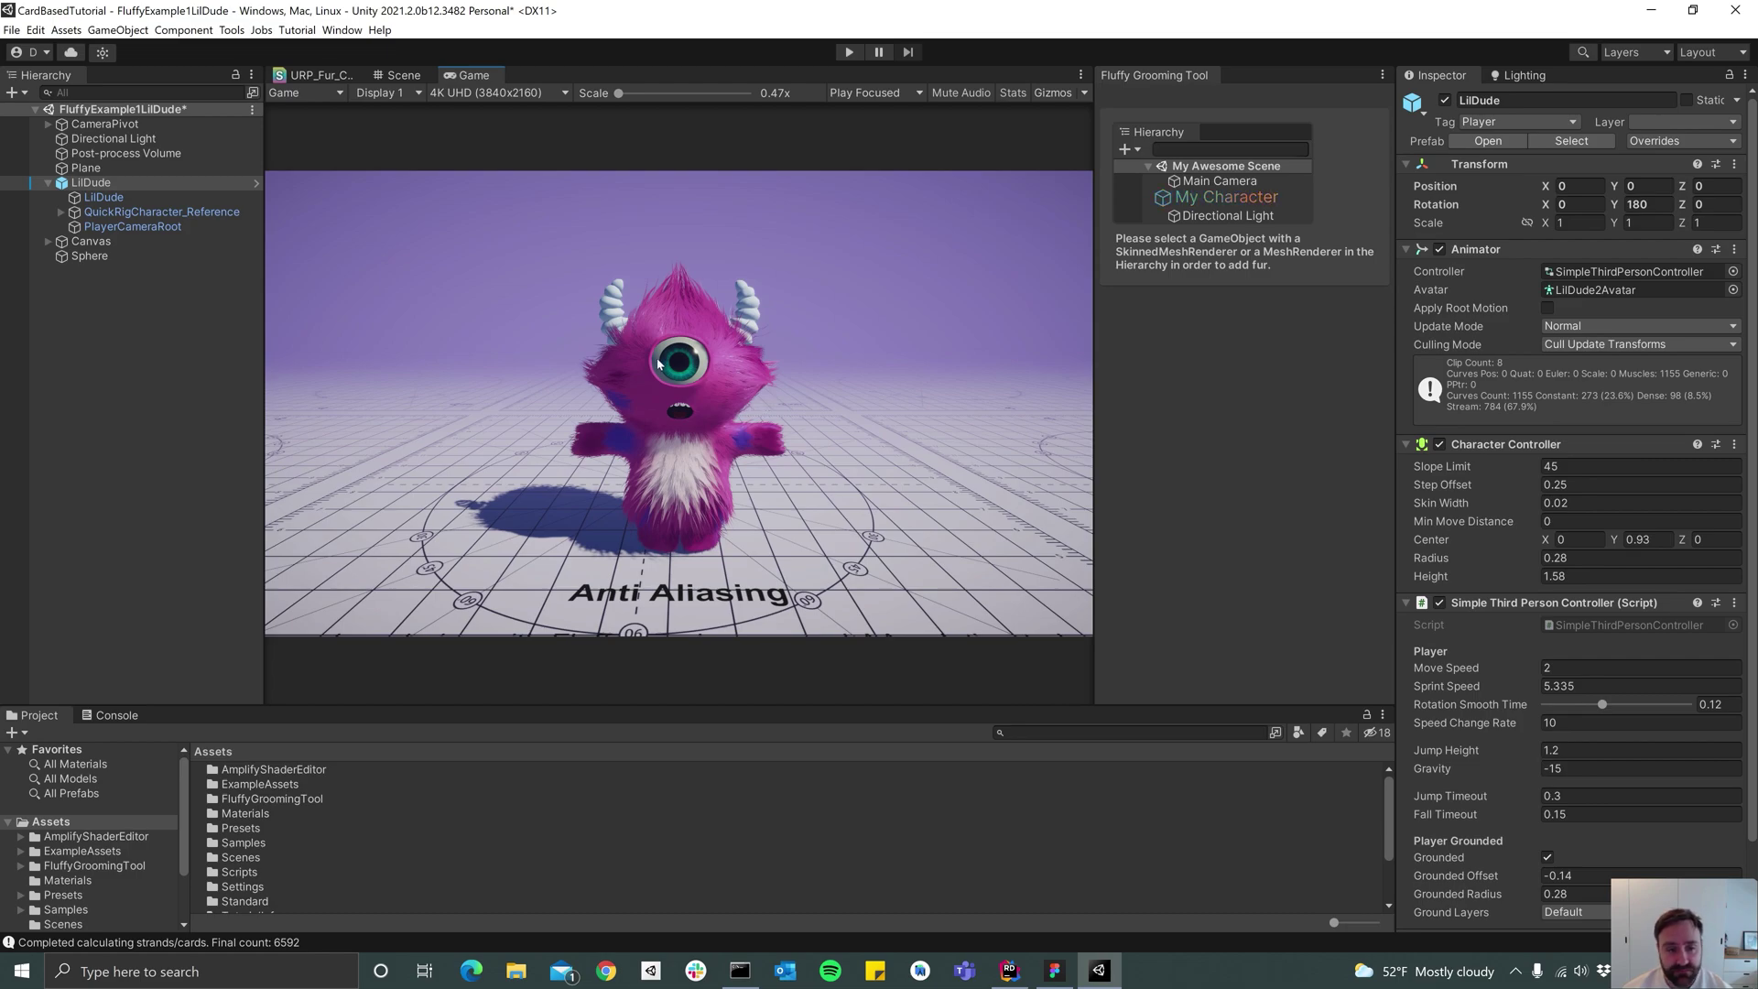
left_click(398, 76)
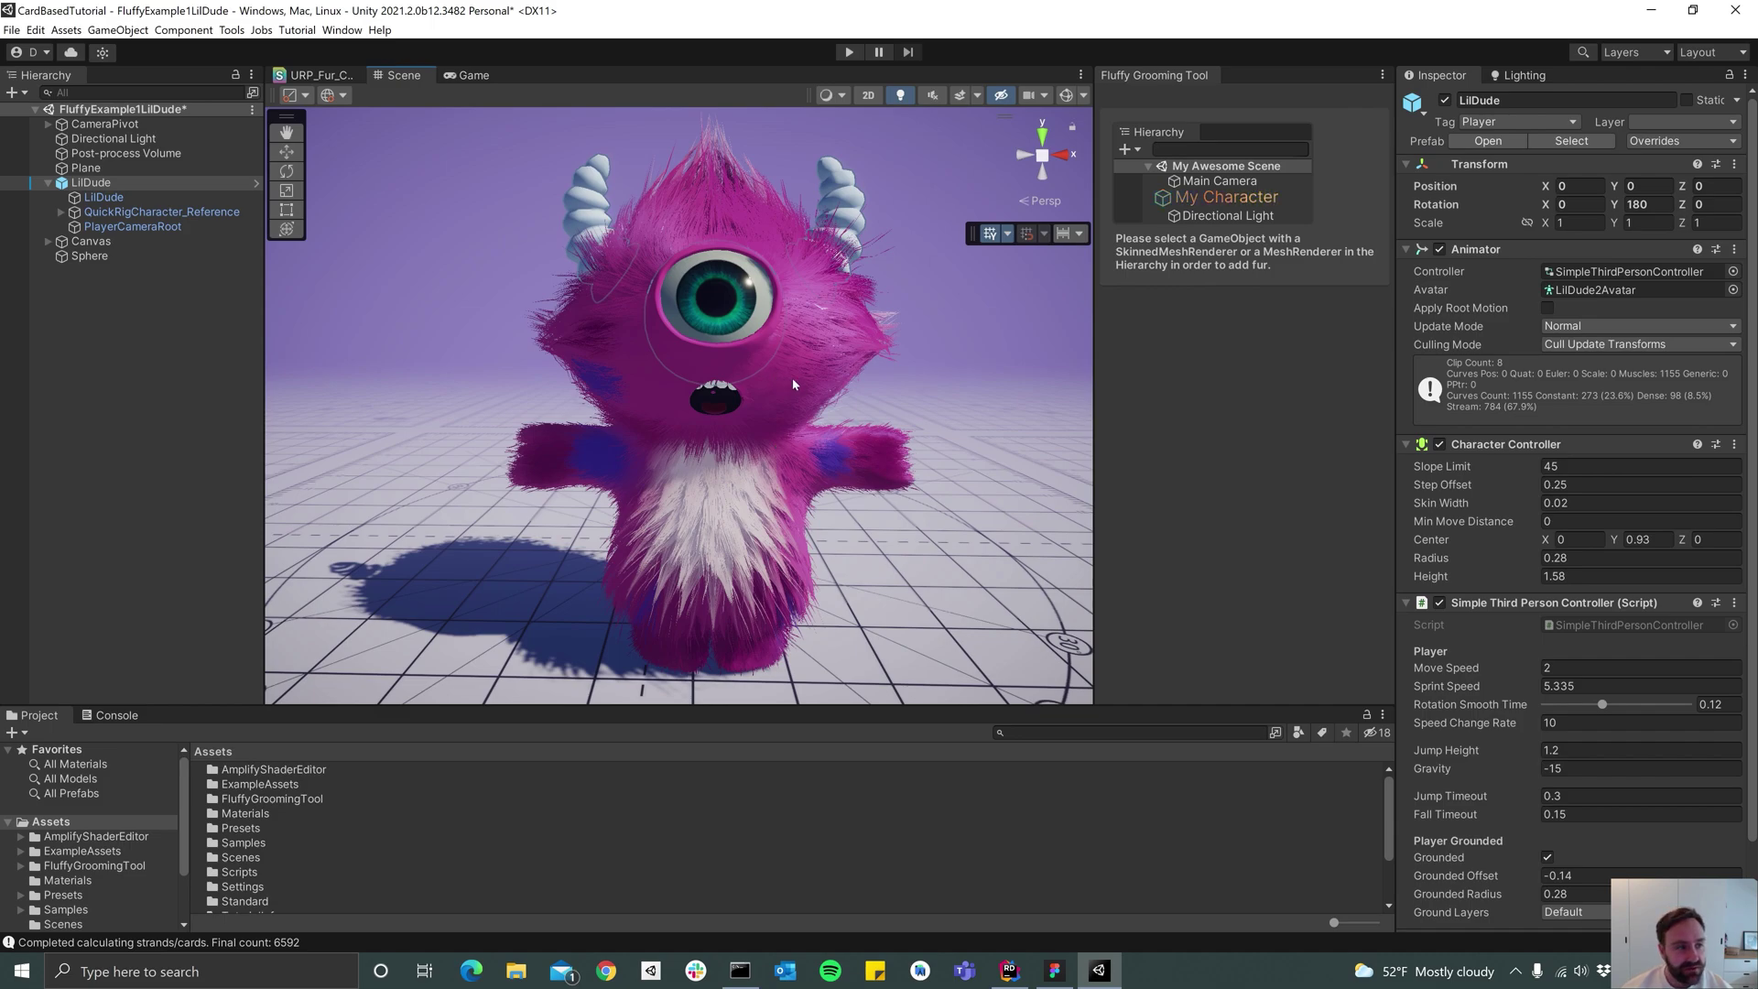
left_click(147, 198)
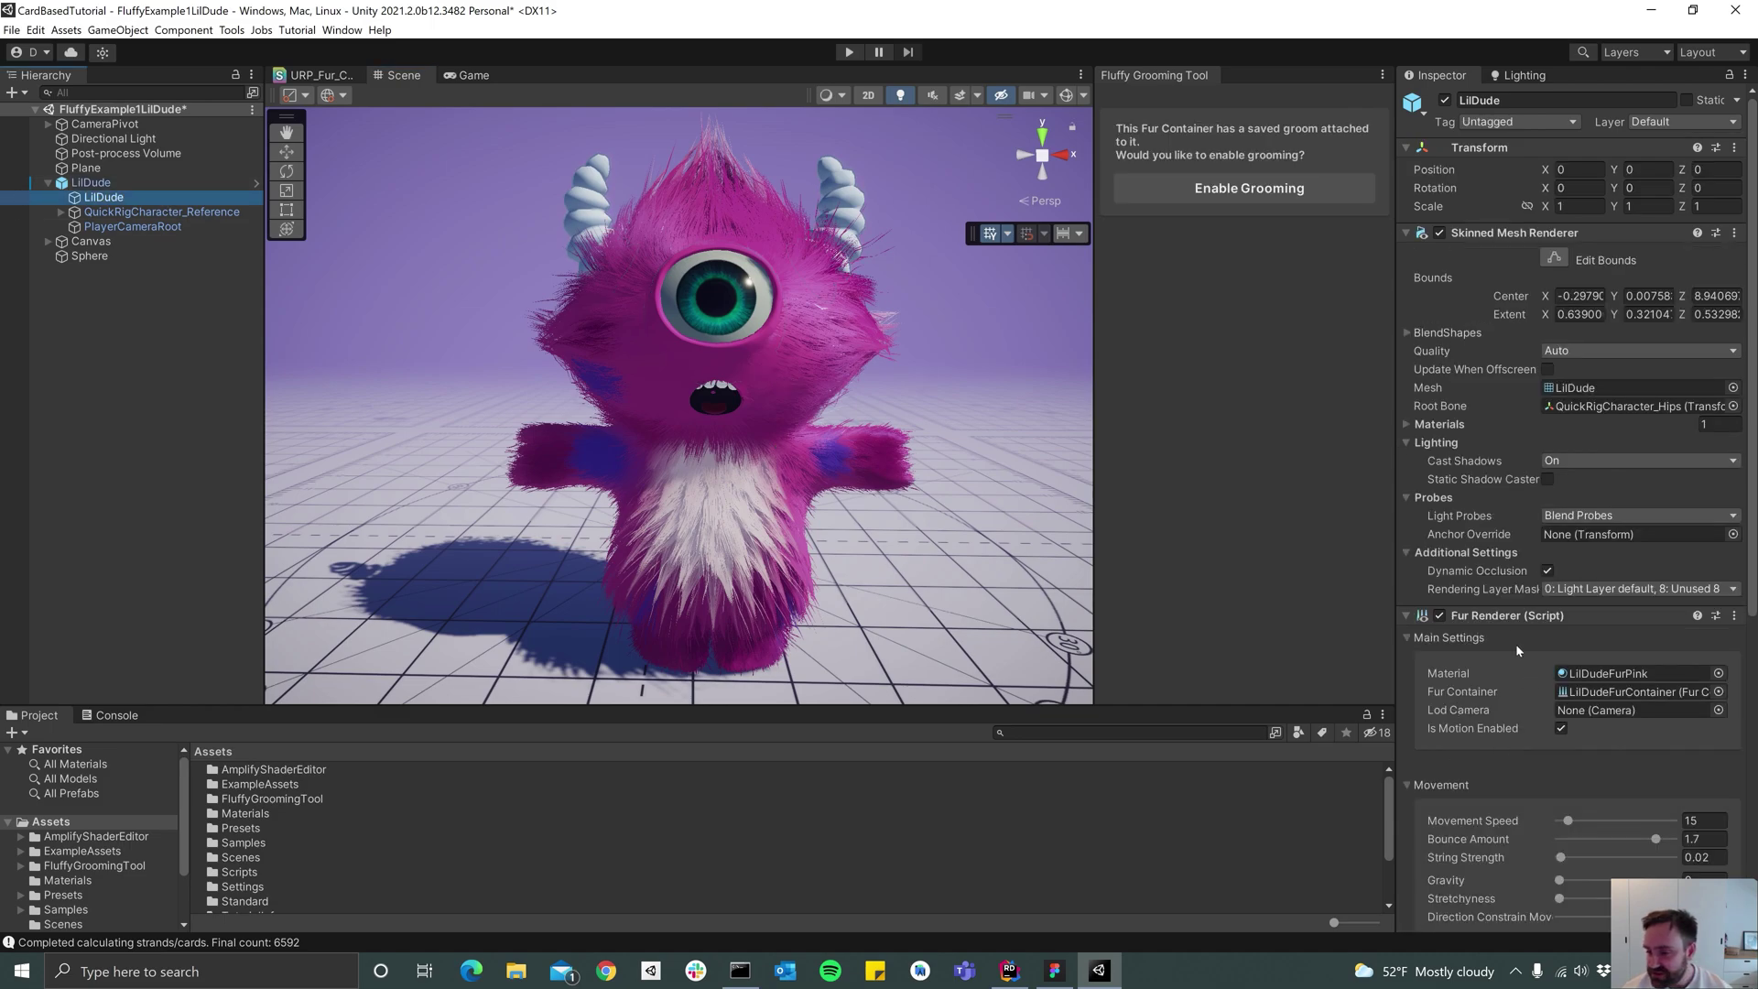
right_click(1507, 615)
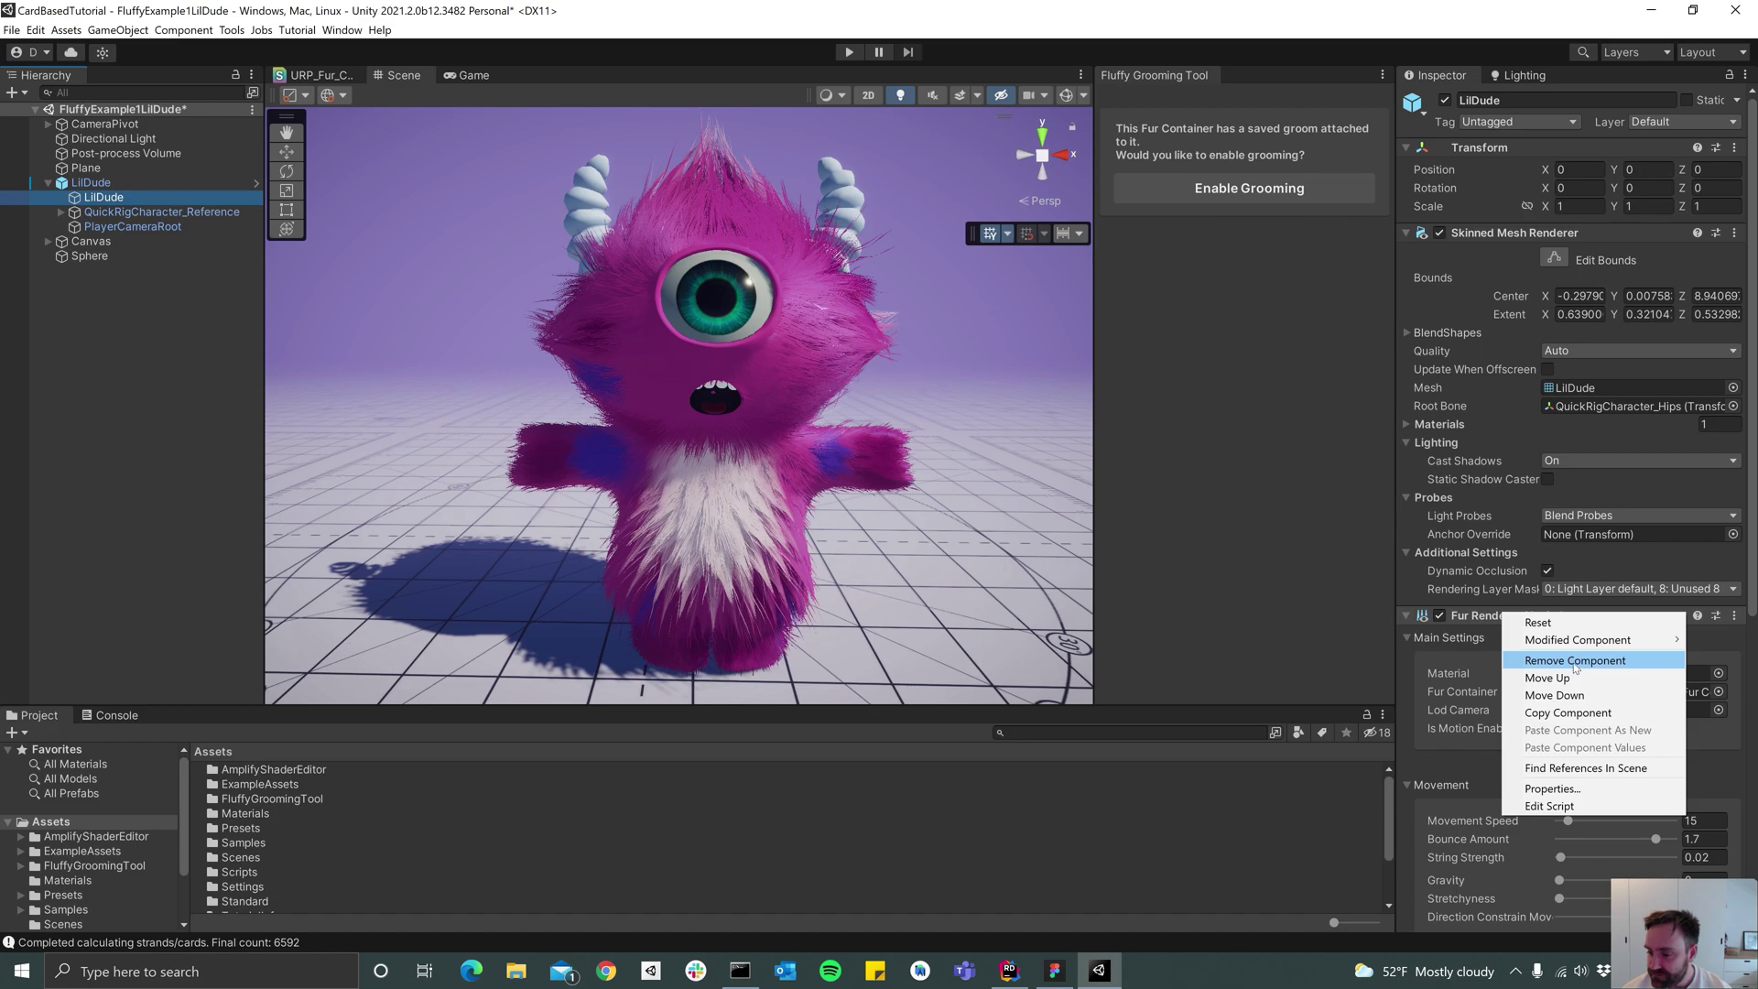
left_click(1525, 660)
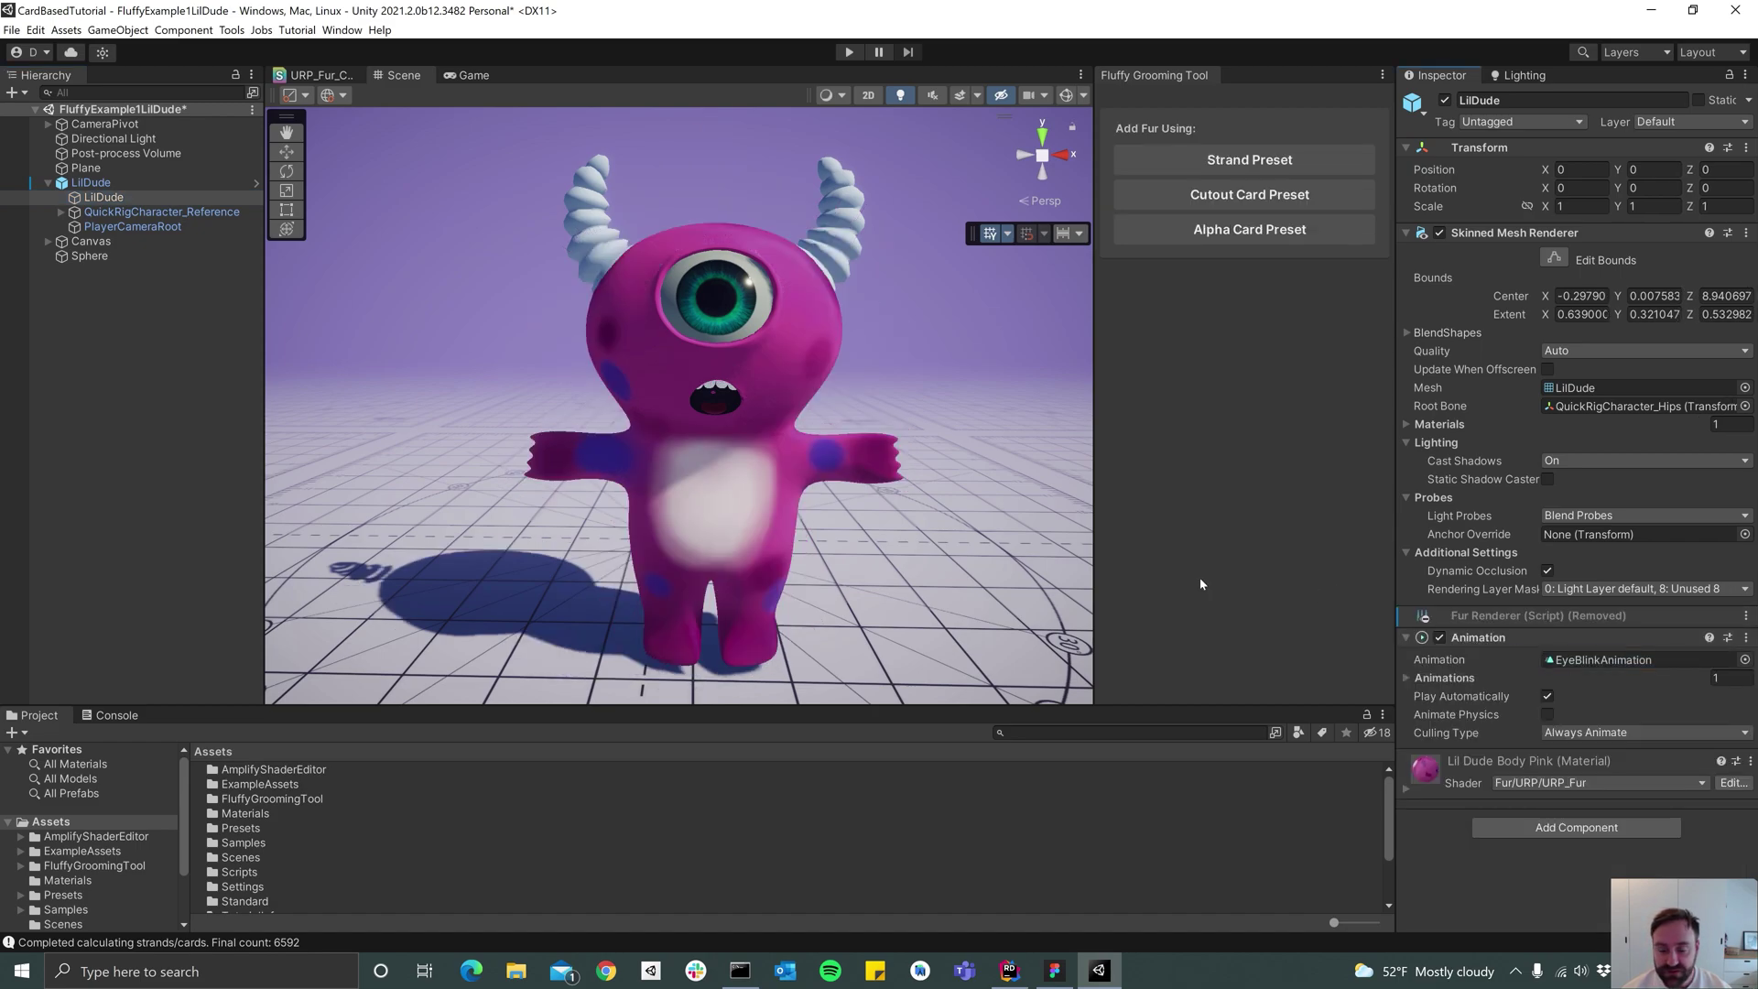
scroll(843, 347, "up", 3)
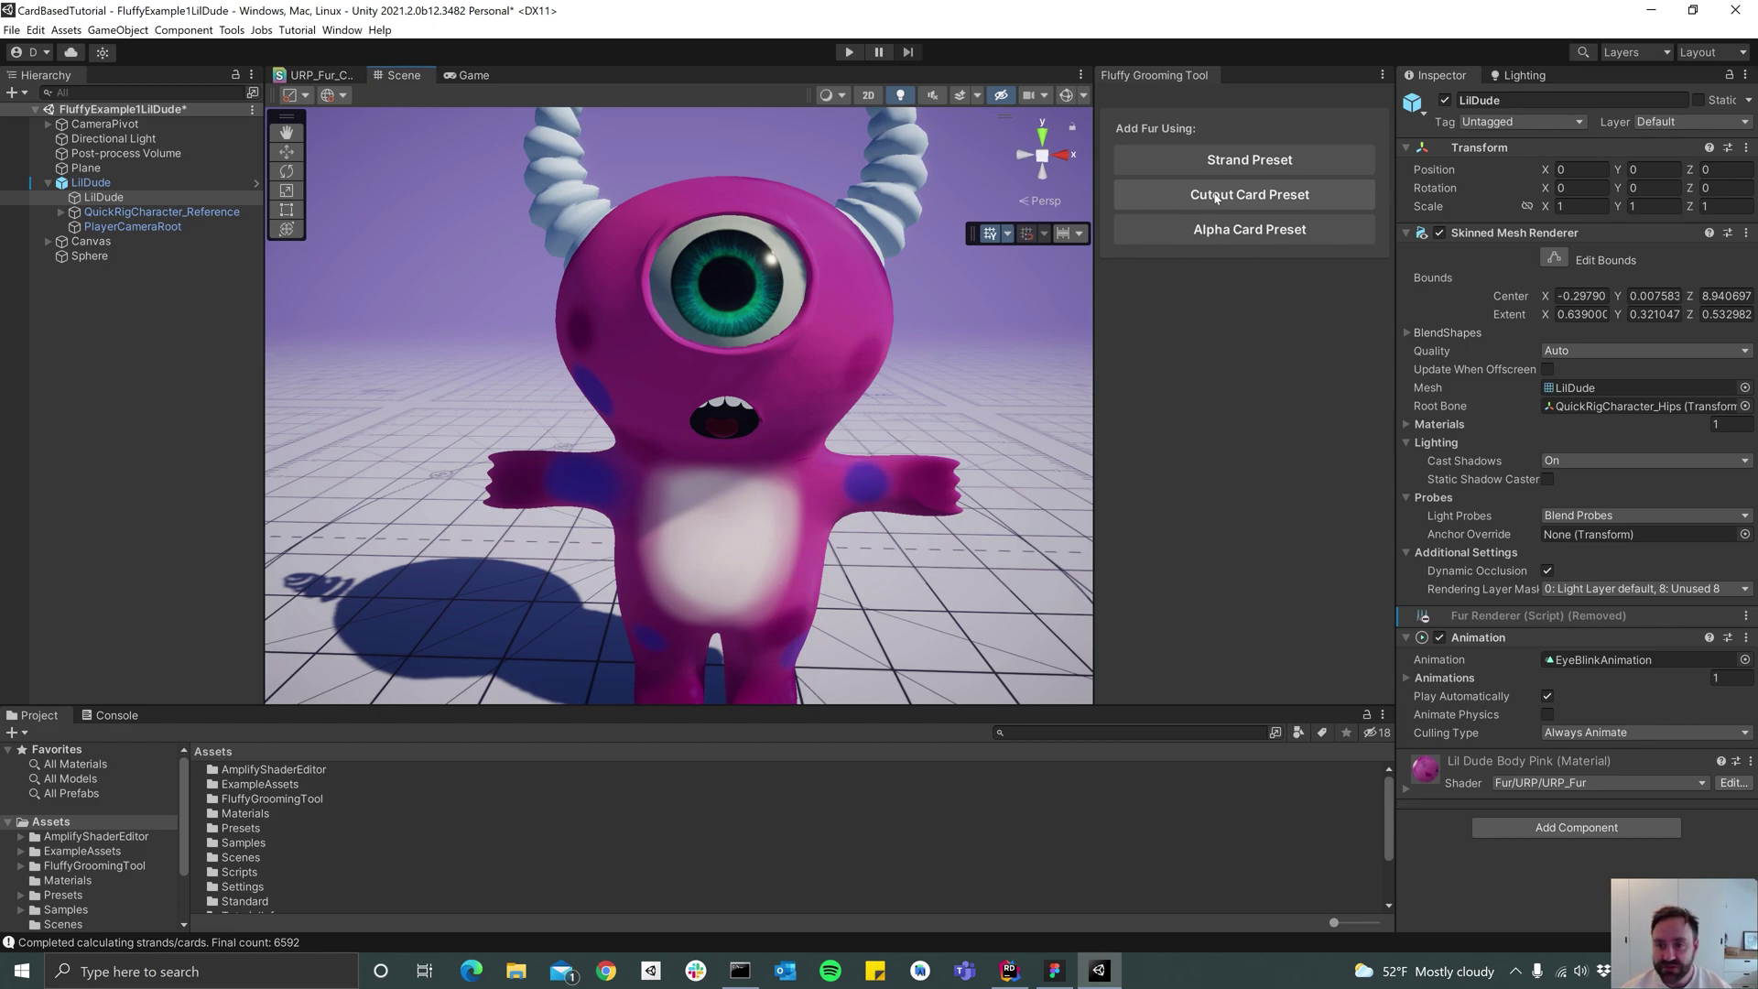
Add new fur to the LilDude mesh using the Cutout Card Preset
left_click(1217, 196)
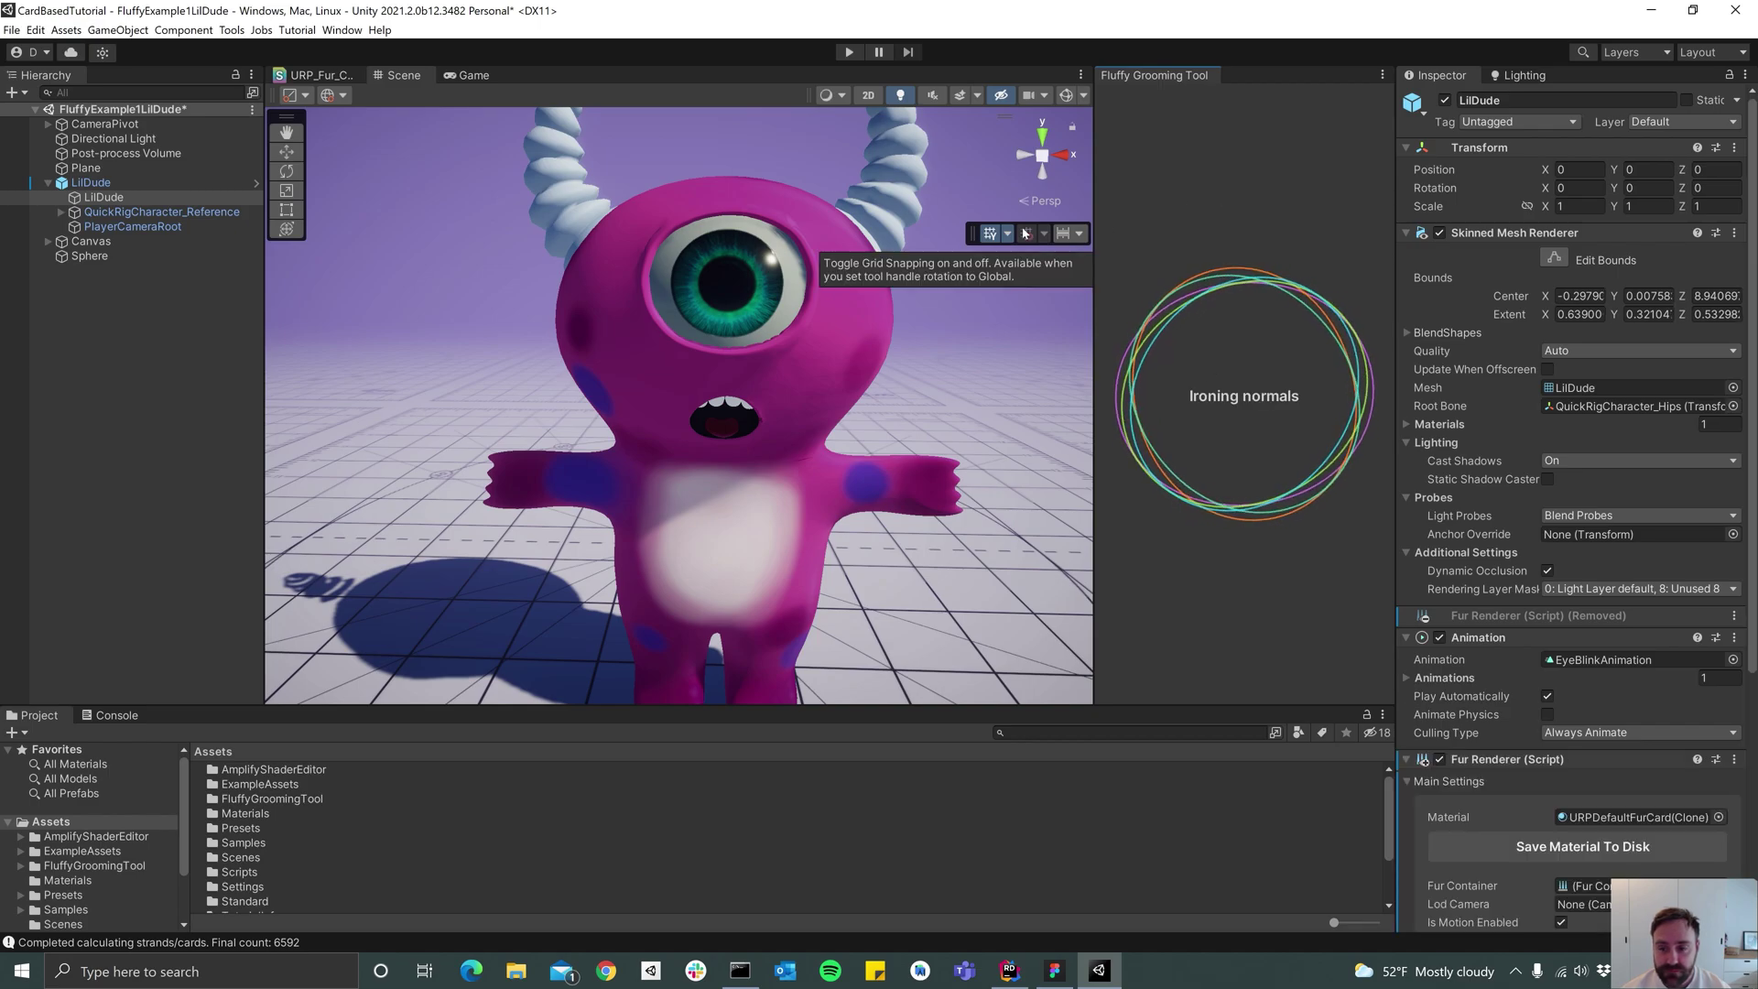
scroll(868, 316, "down", 4)
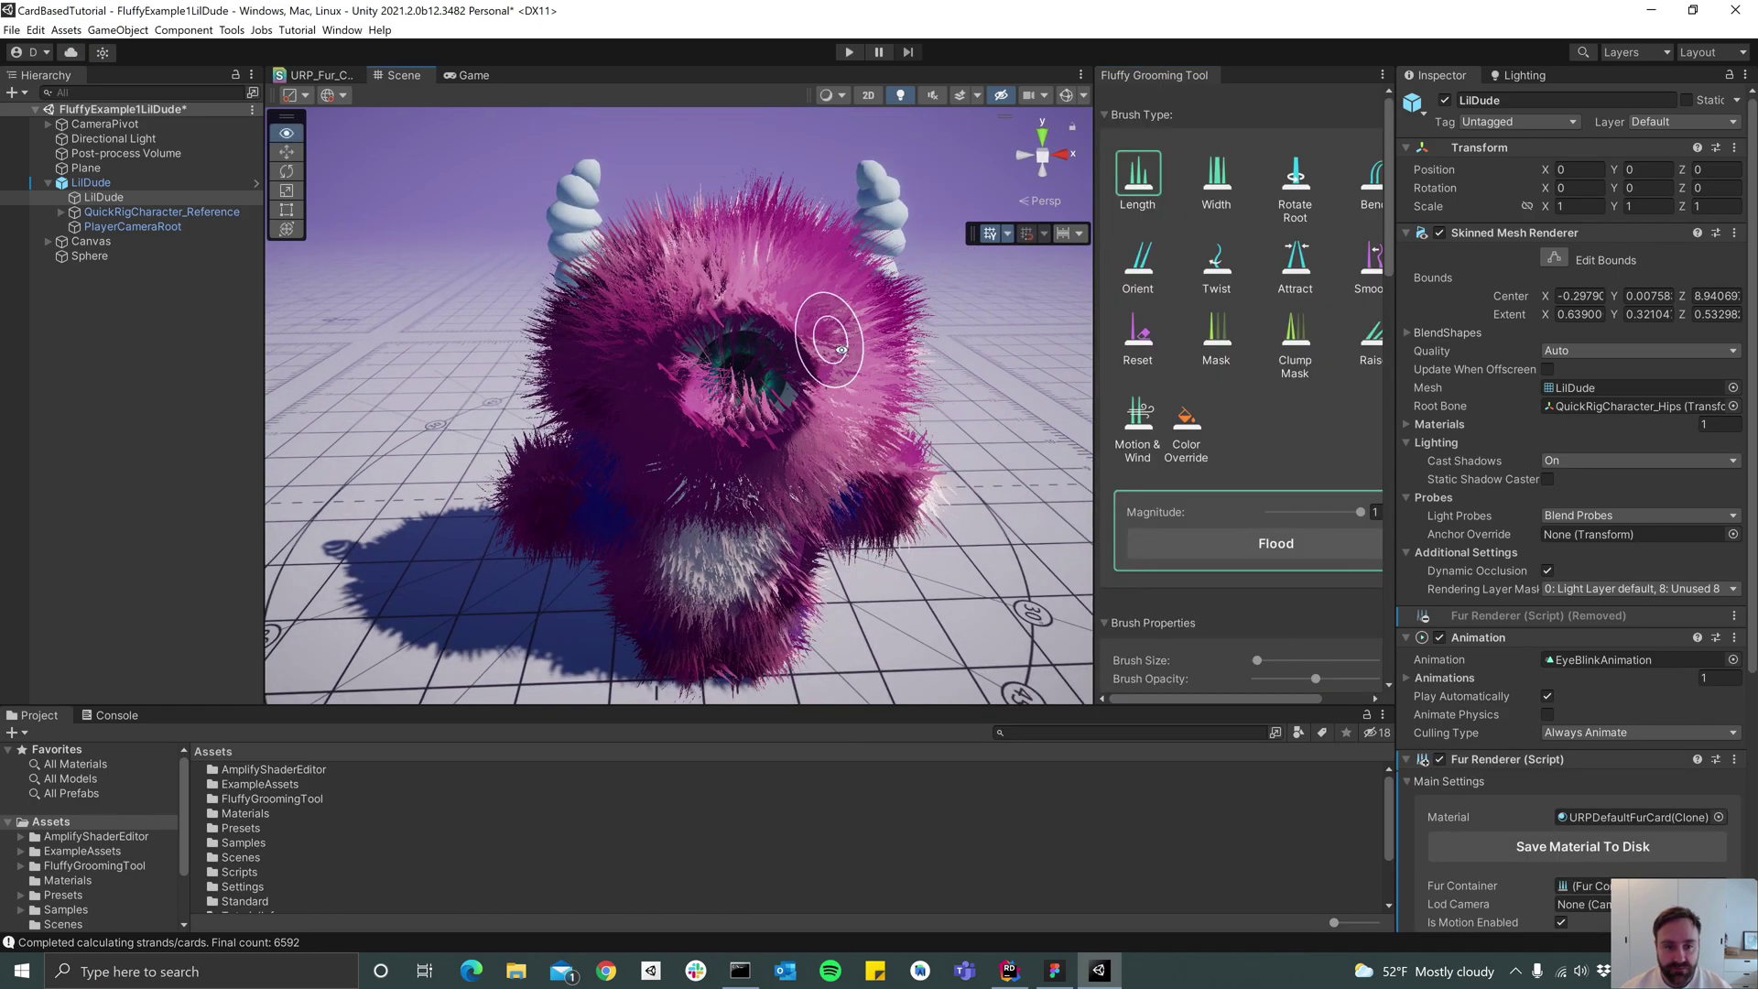
left_click_drag(804, 392, 778, 317, "alt")
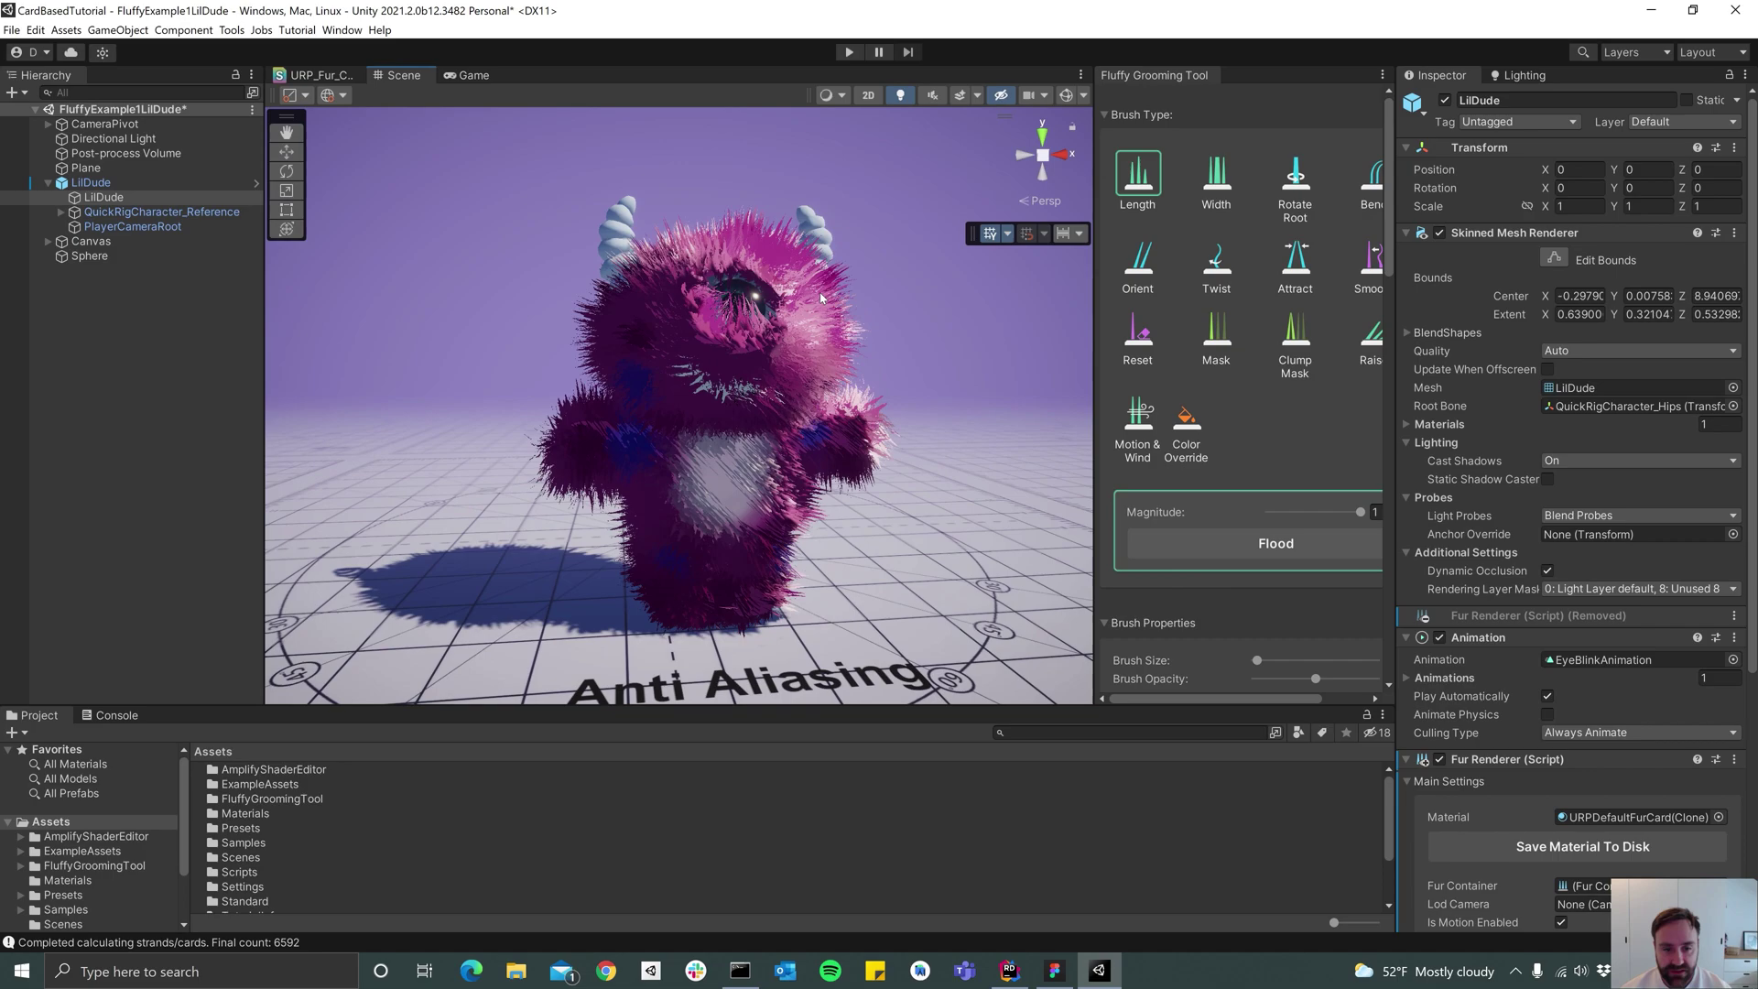
right_click_drag(778, 317, 973, 332, "alt")
left_click_drag(973, 333, 875, 339, "alt")
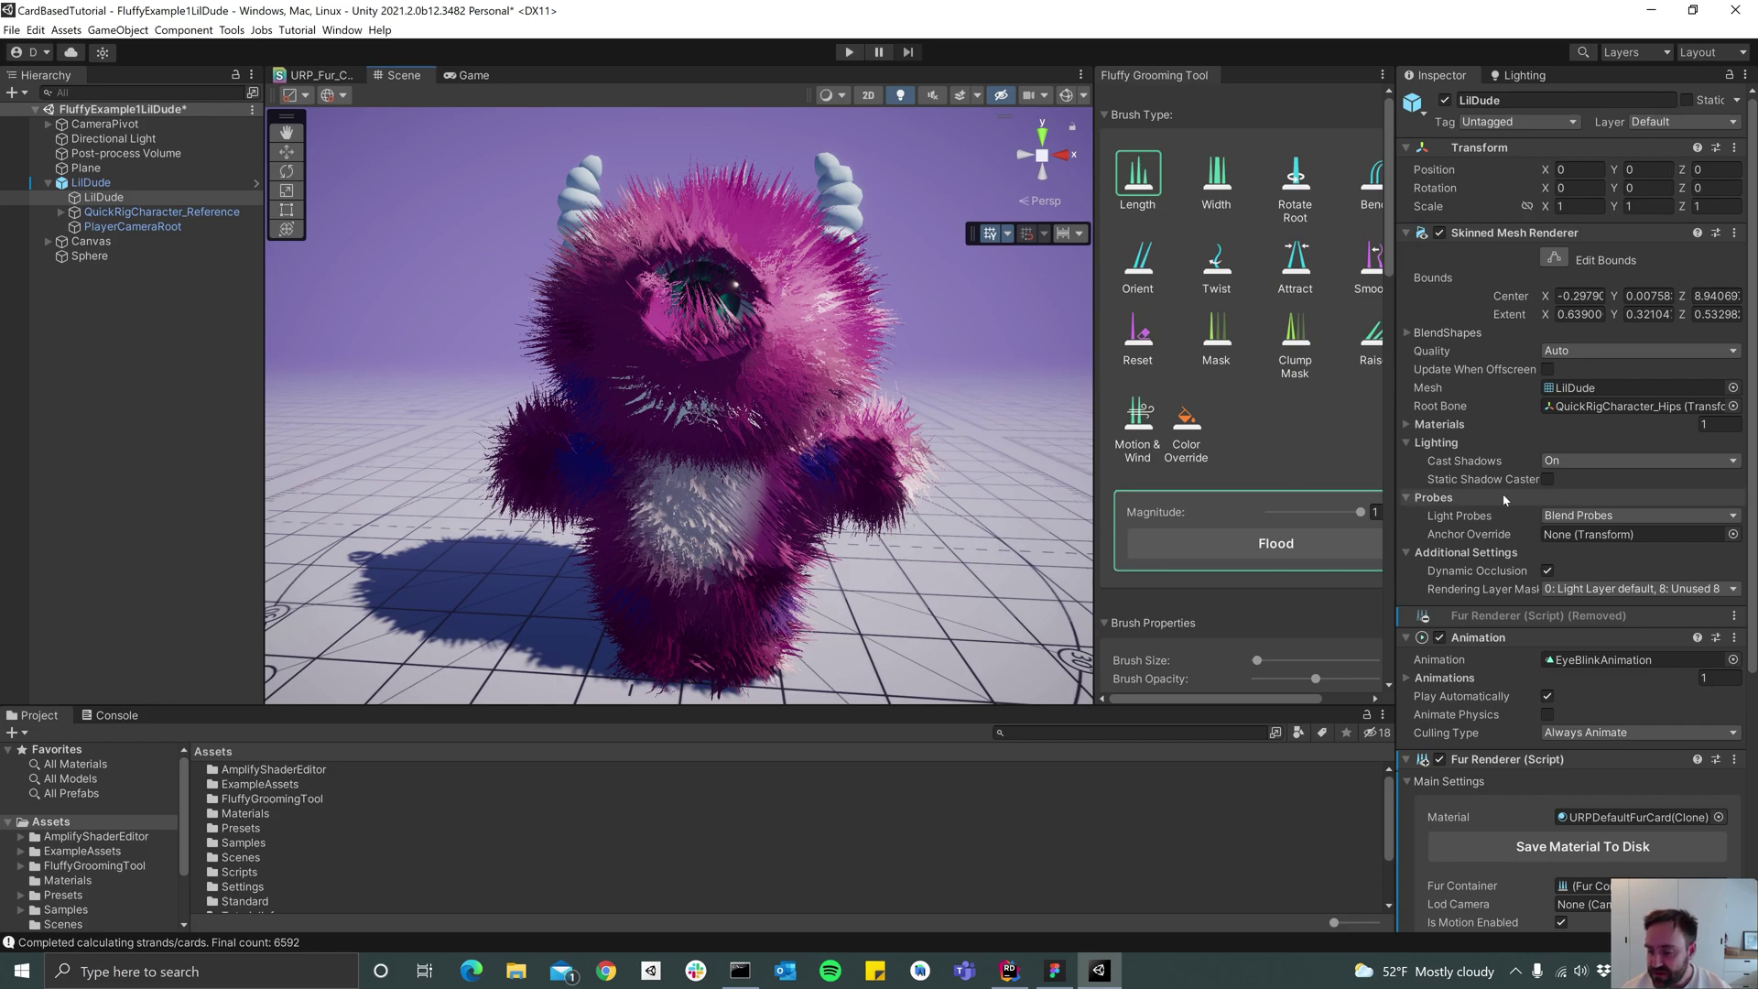
Save the new fur material to disk as LilDudeFluffyMaterial in the project's Assets folder
scroll(1483, 460, "down", 3)
scroll(1488, 458, "down", 2)
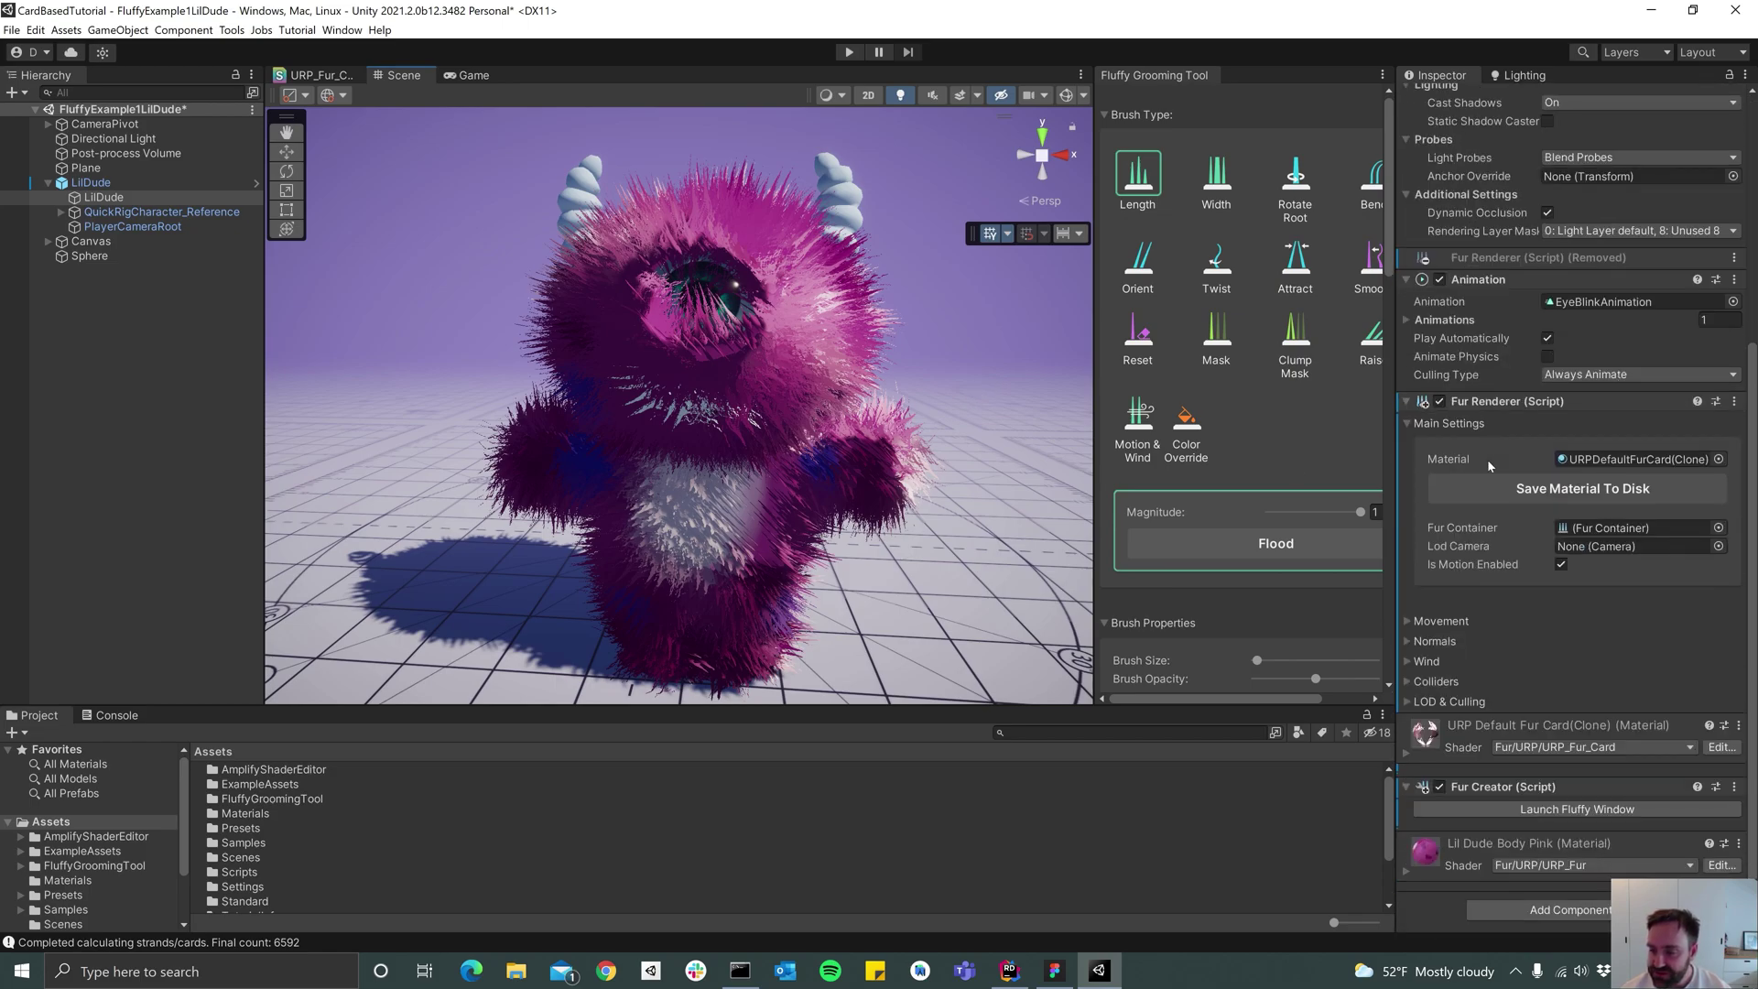
left_click(1529, 495)
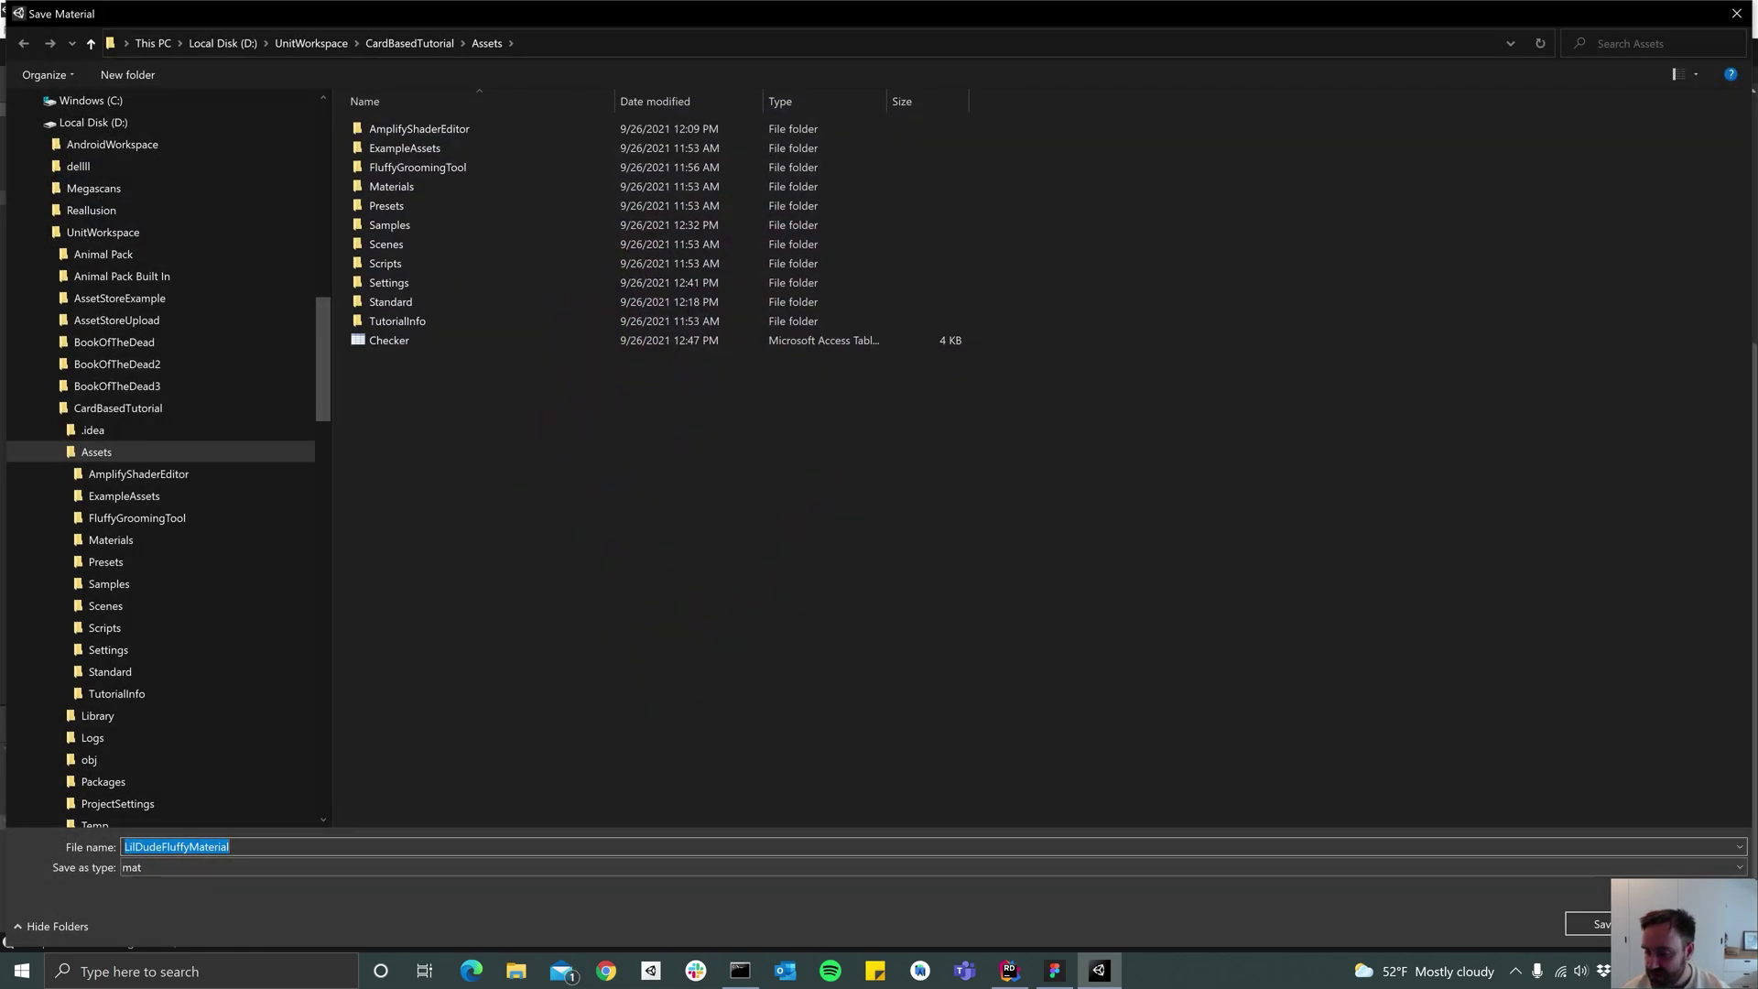
left_click(1589, 926)
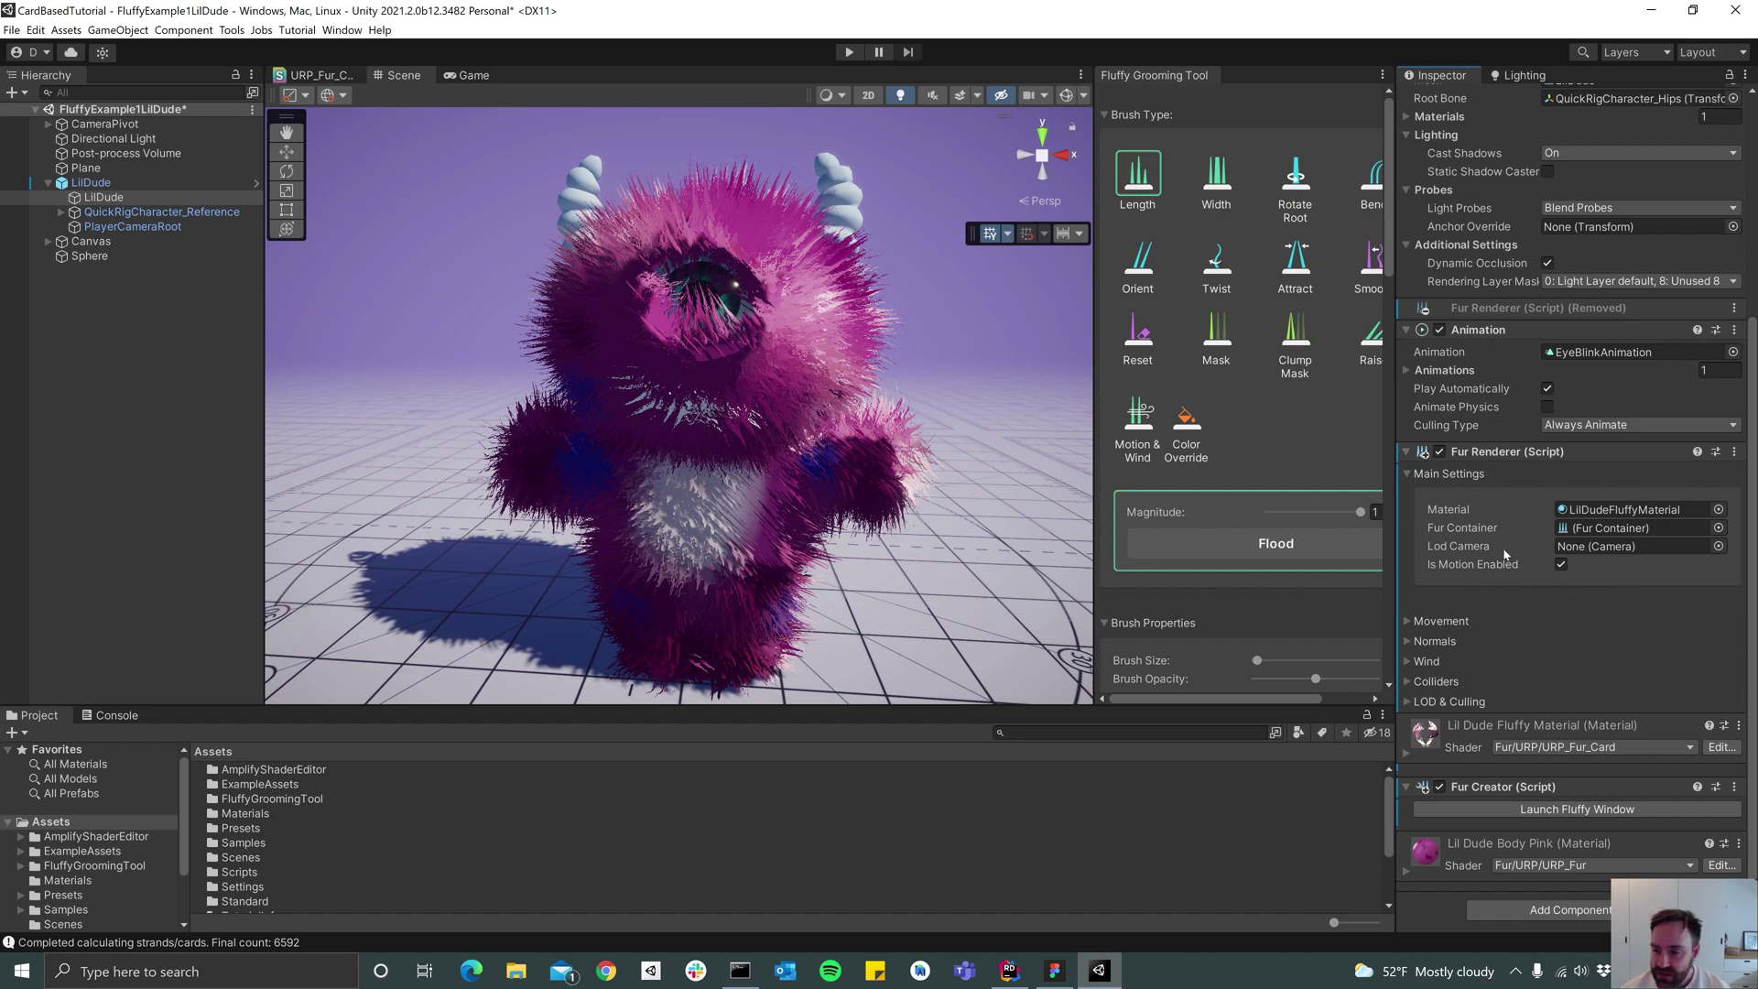
Hide the fur strands around the mouth using the Mask brush in Hide Strands mode
left_click_drag(1099, 368, 1040, 361)
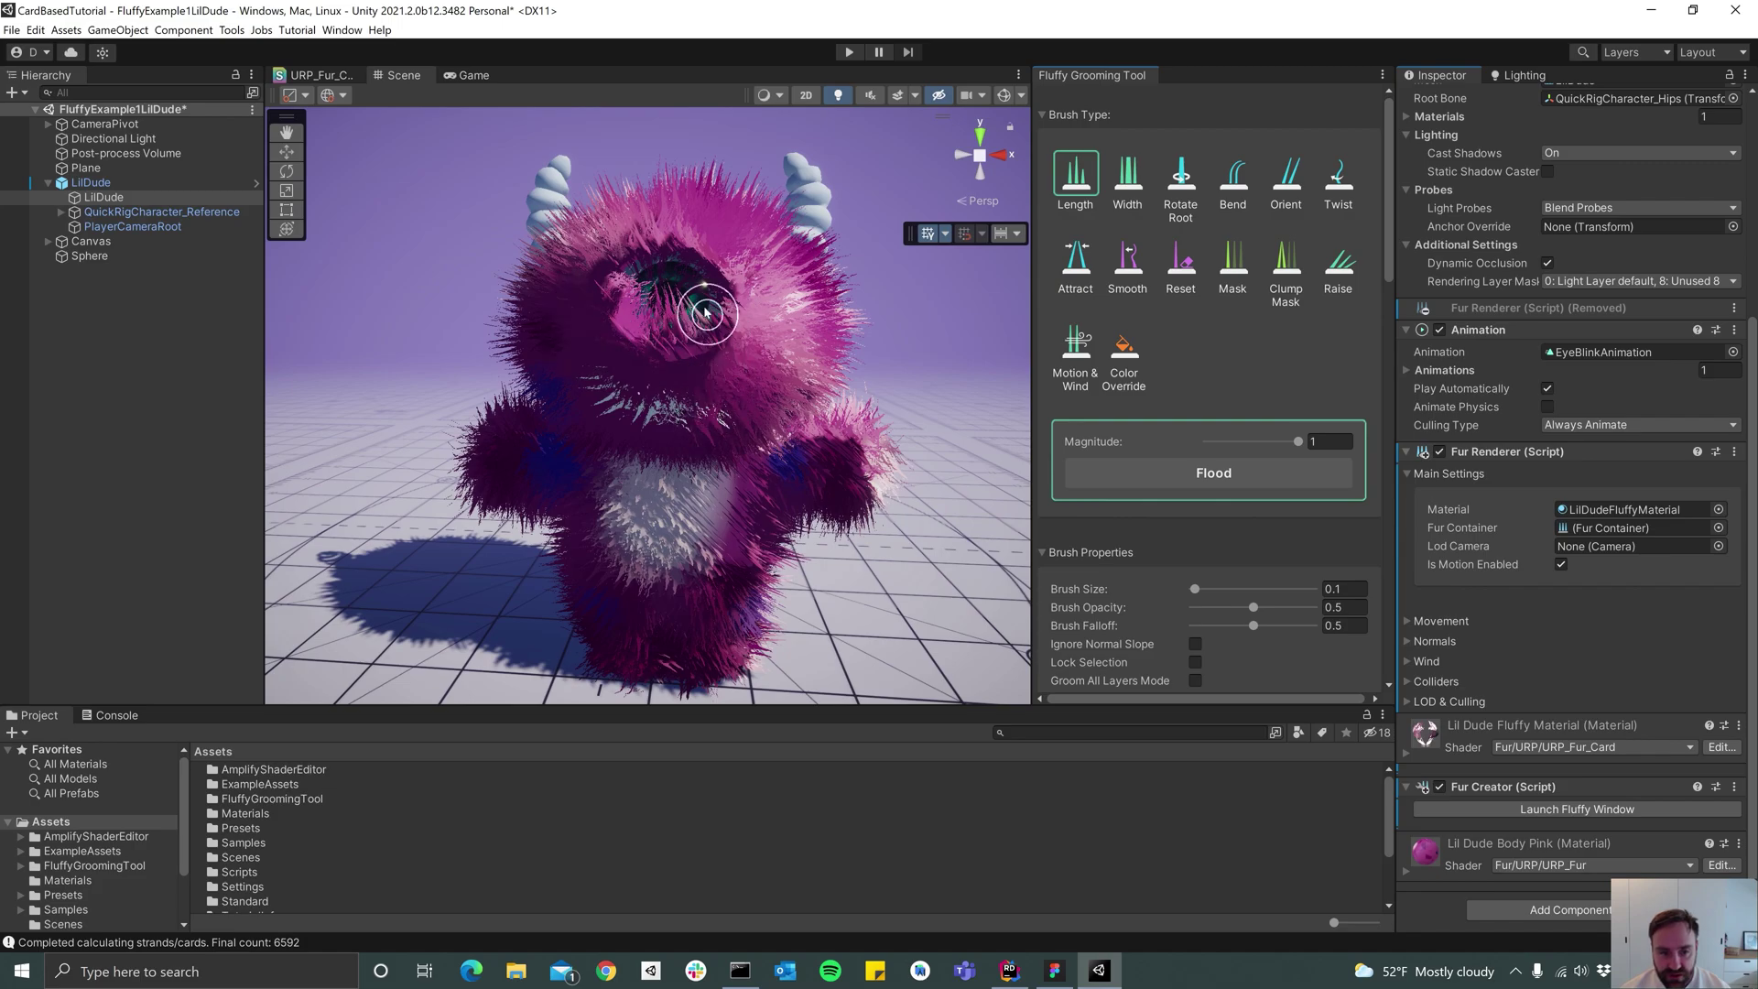
left_click(1233, 260)
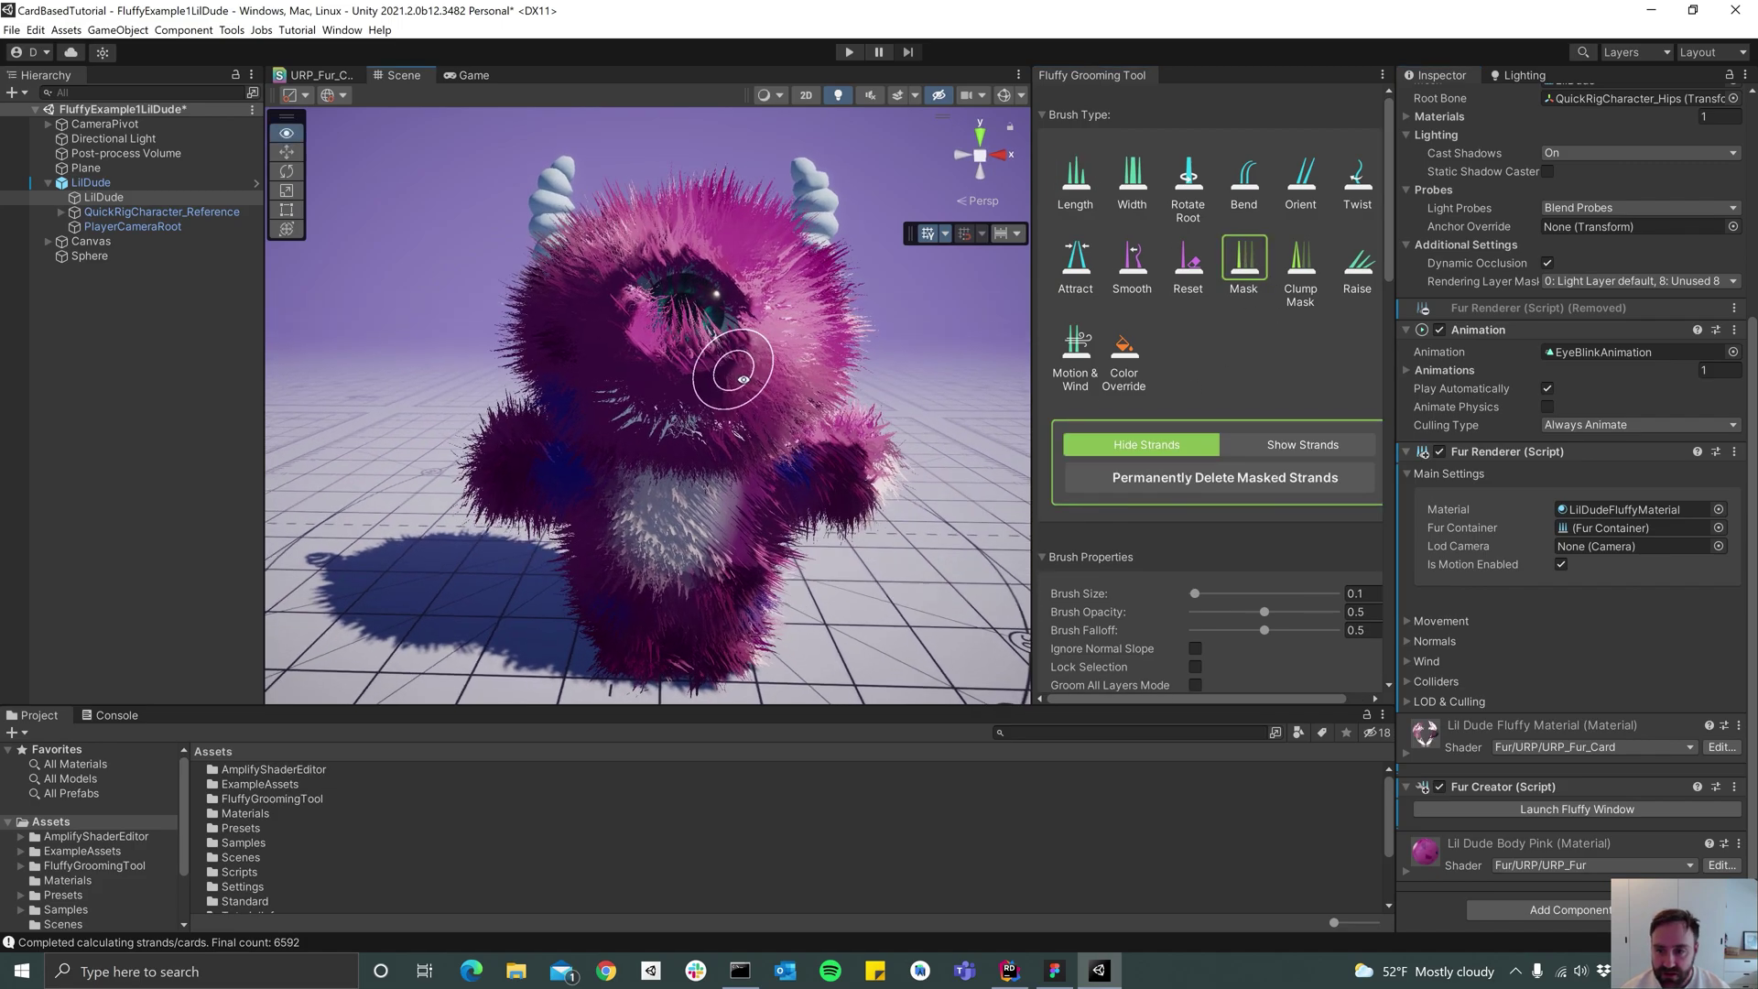
mouse_move(744, 379)
left_mouse_down("alt")
mouse_move(675, 401)
mouse_move(711, 371)
mouse_move(651, 398)
mouse_move(721, 370)
mouse_move(719, 396)
mouse_move(700, 396)
left_mouse_up("alt")
right_click_drag(665, 414, 691, 422, "alt")
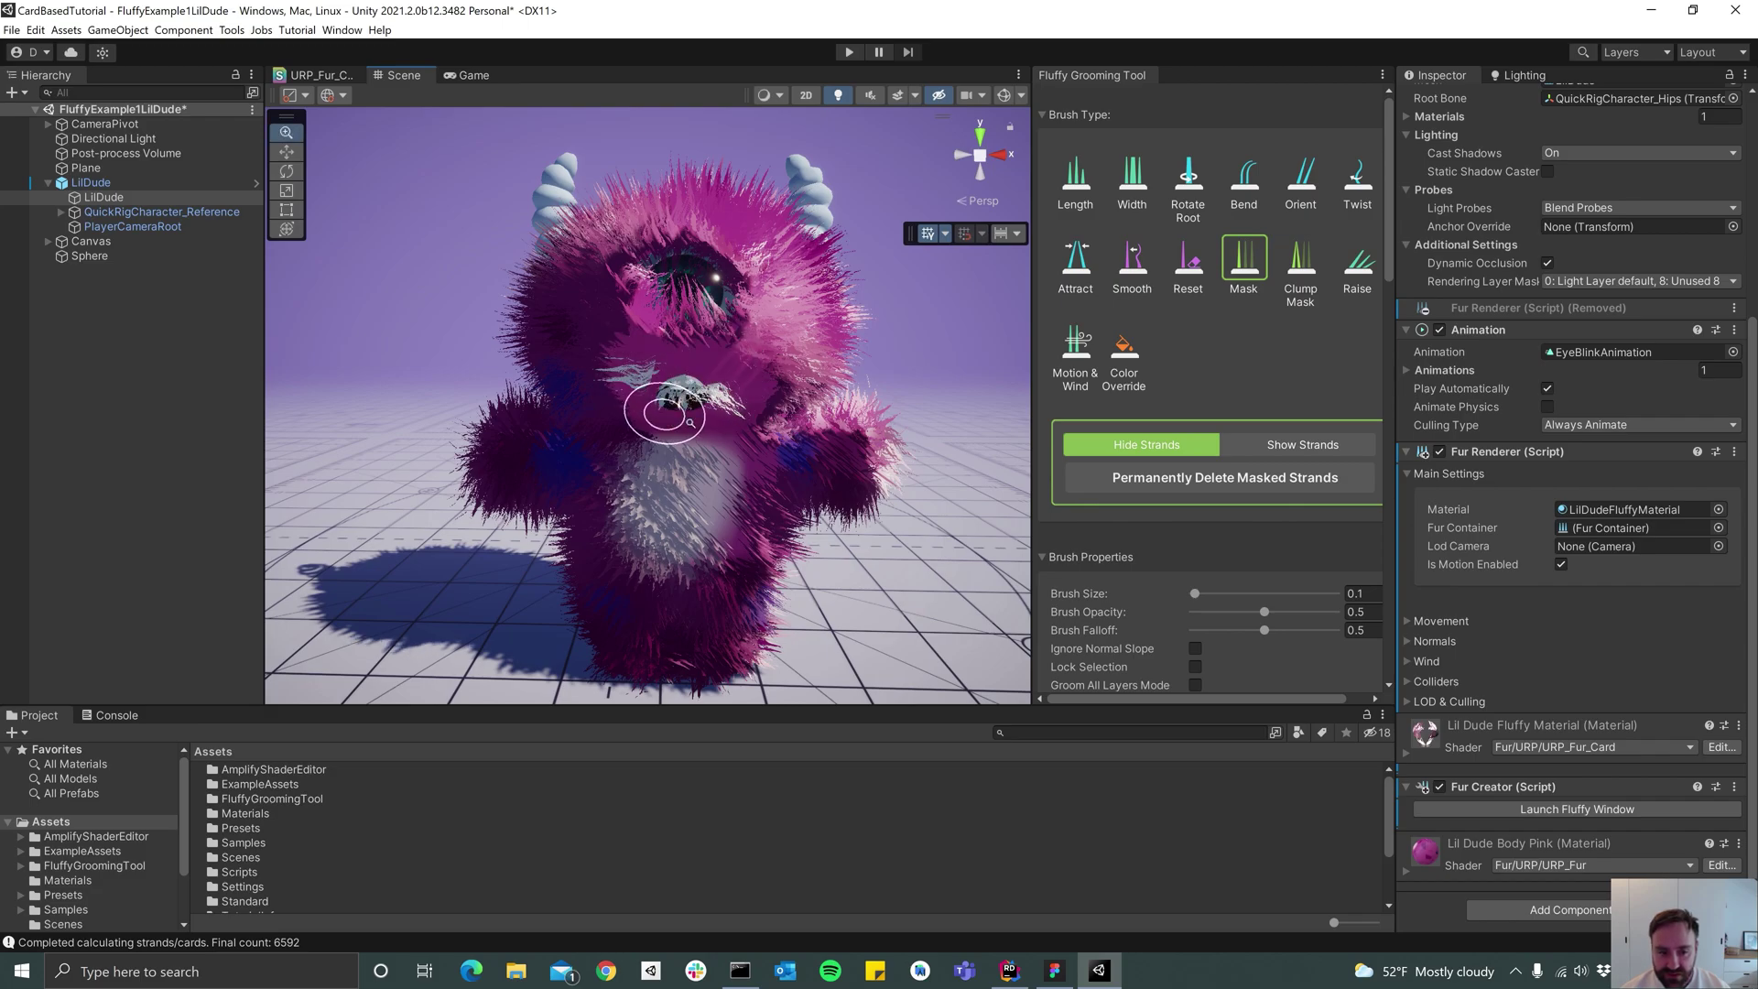
scroll(690, 421, "up", 3)
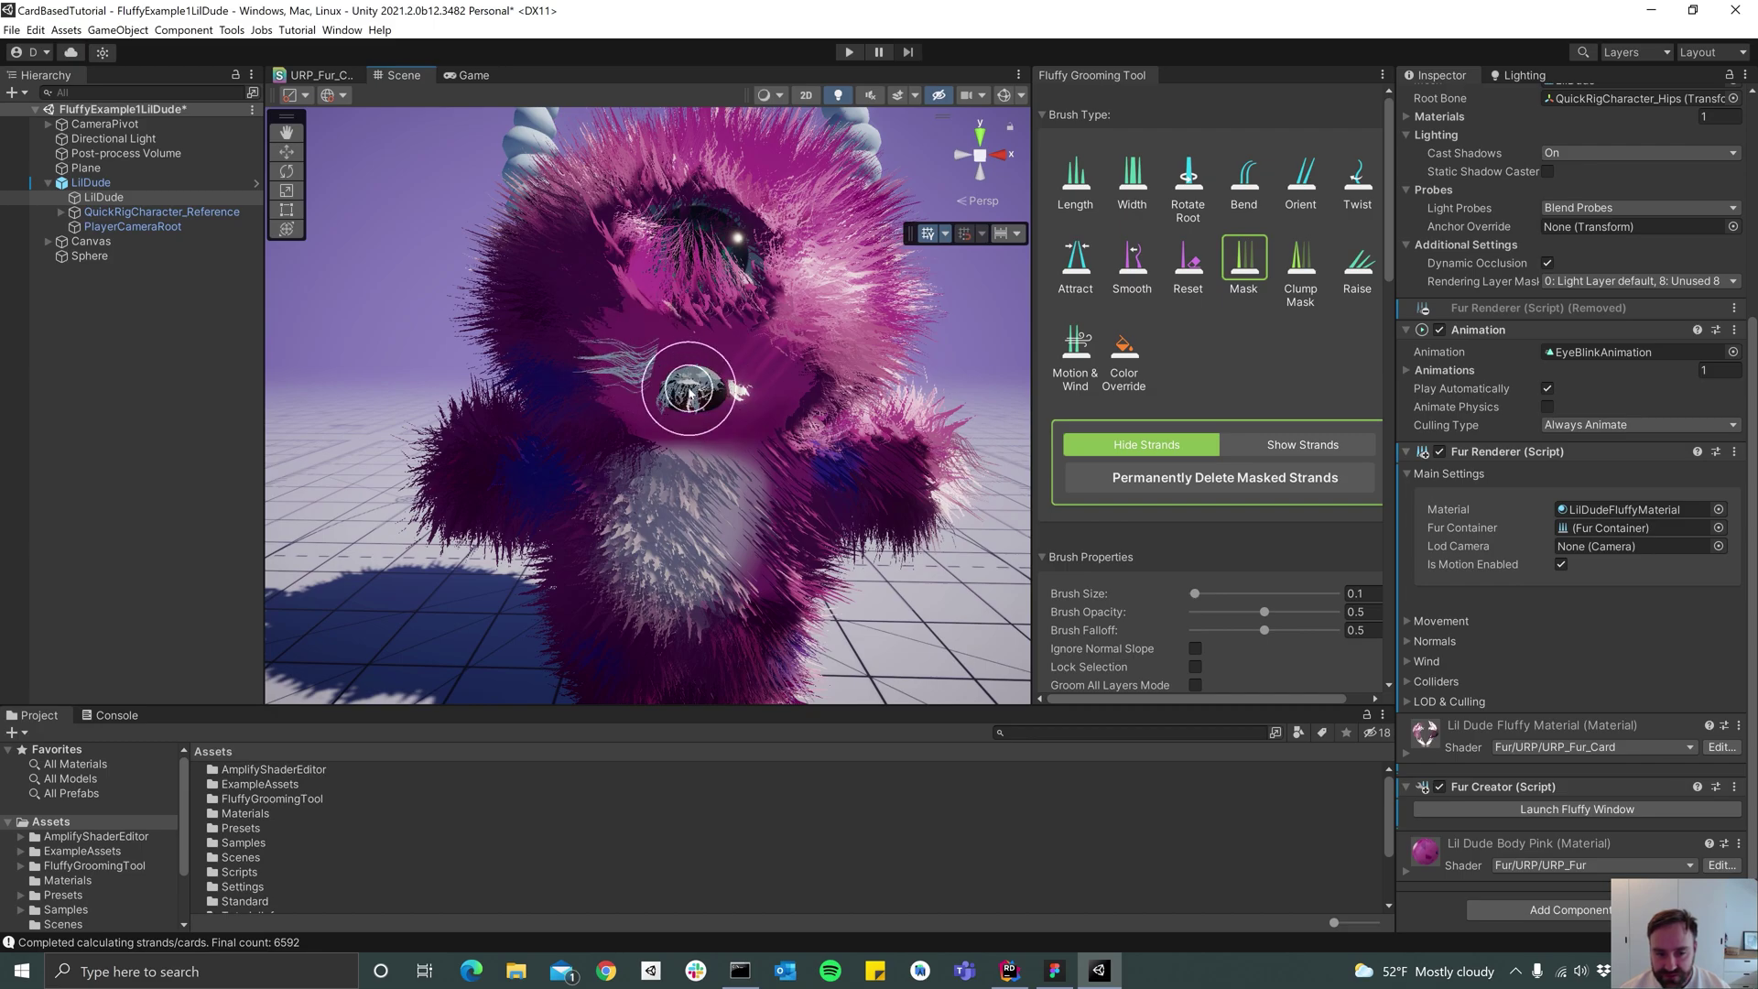
scroll(1217, 502, "down", 3)
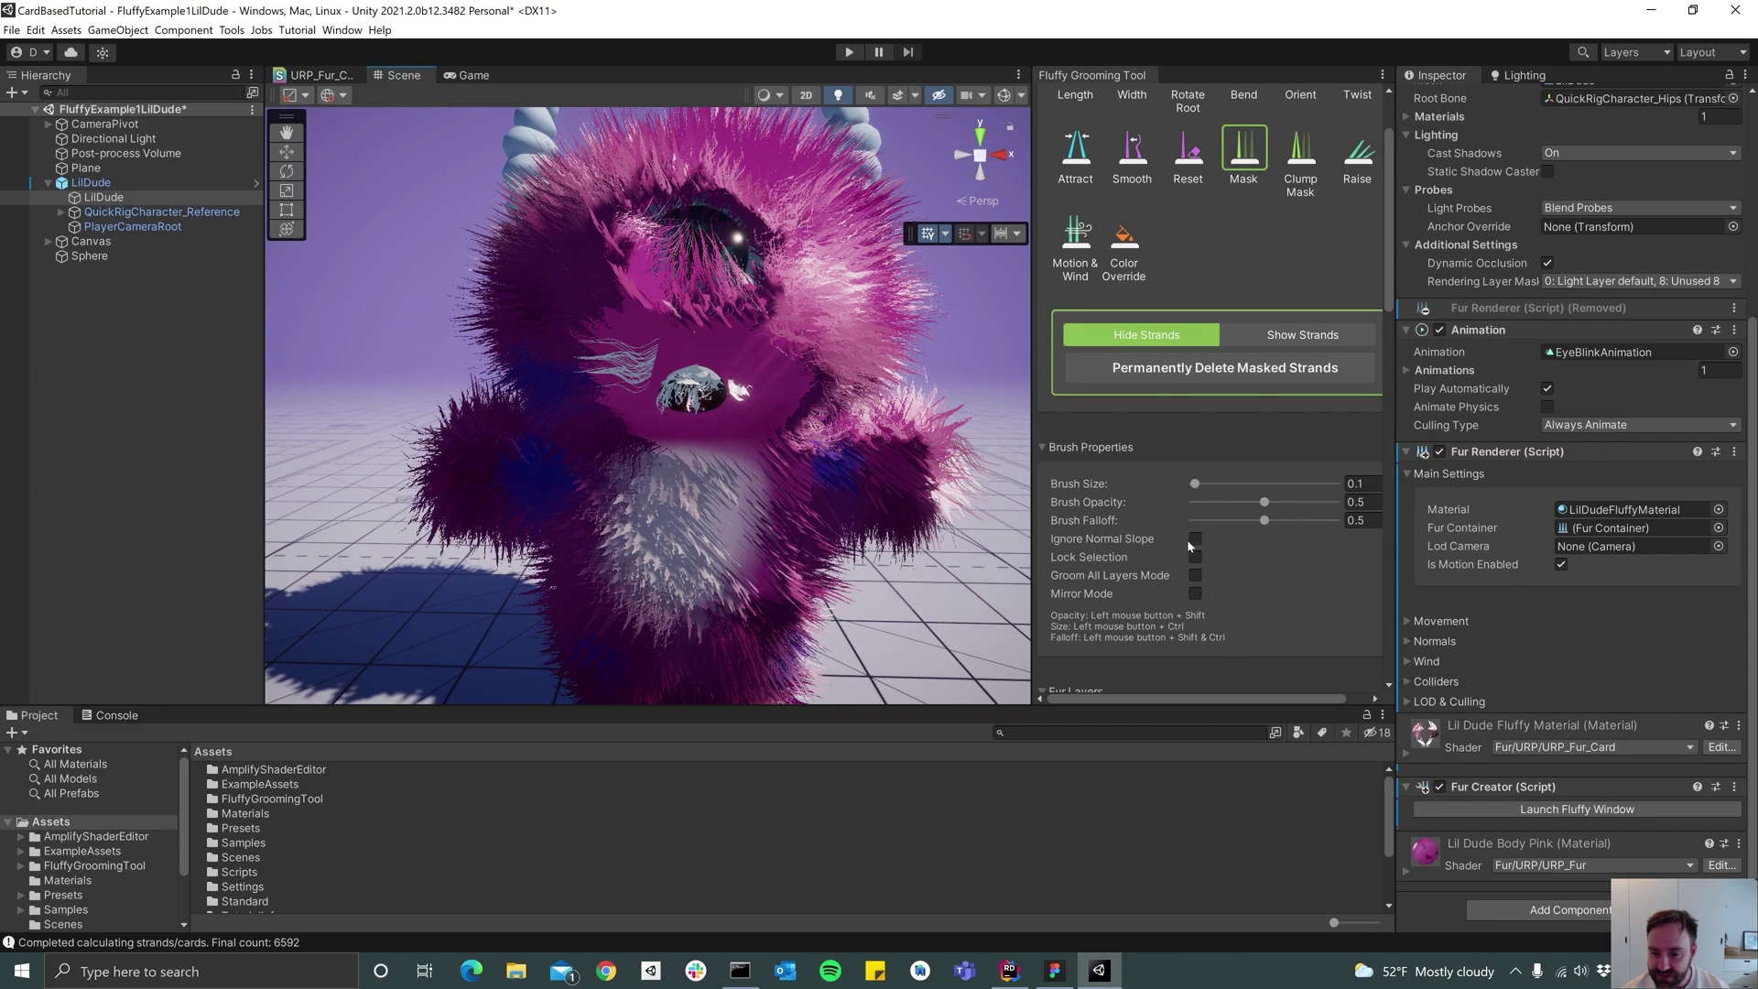
Hide the remaining strands over the mouth and eye, with Ignore Normal Slope enabled only while masking
left_click(1195, 539)
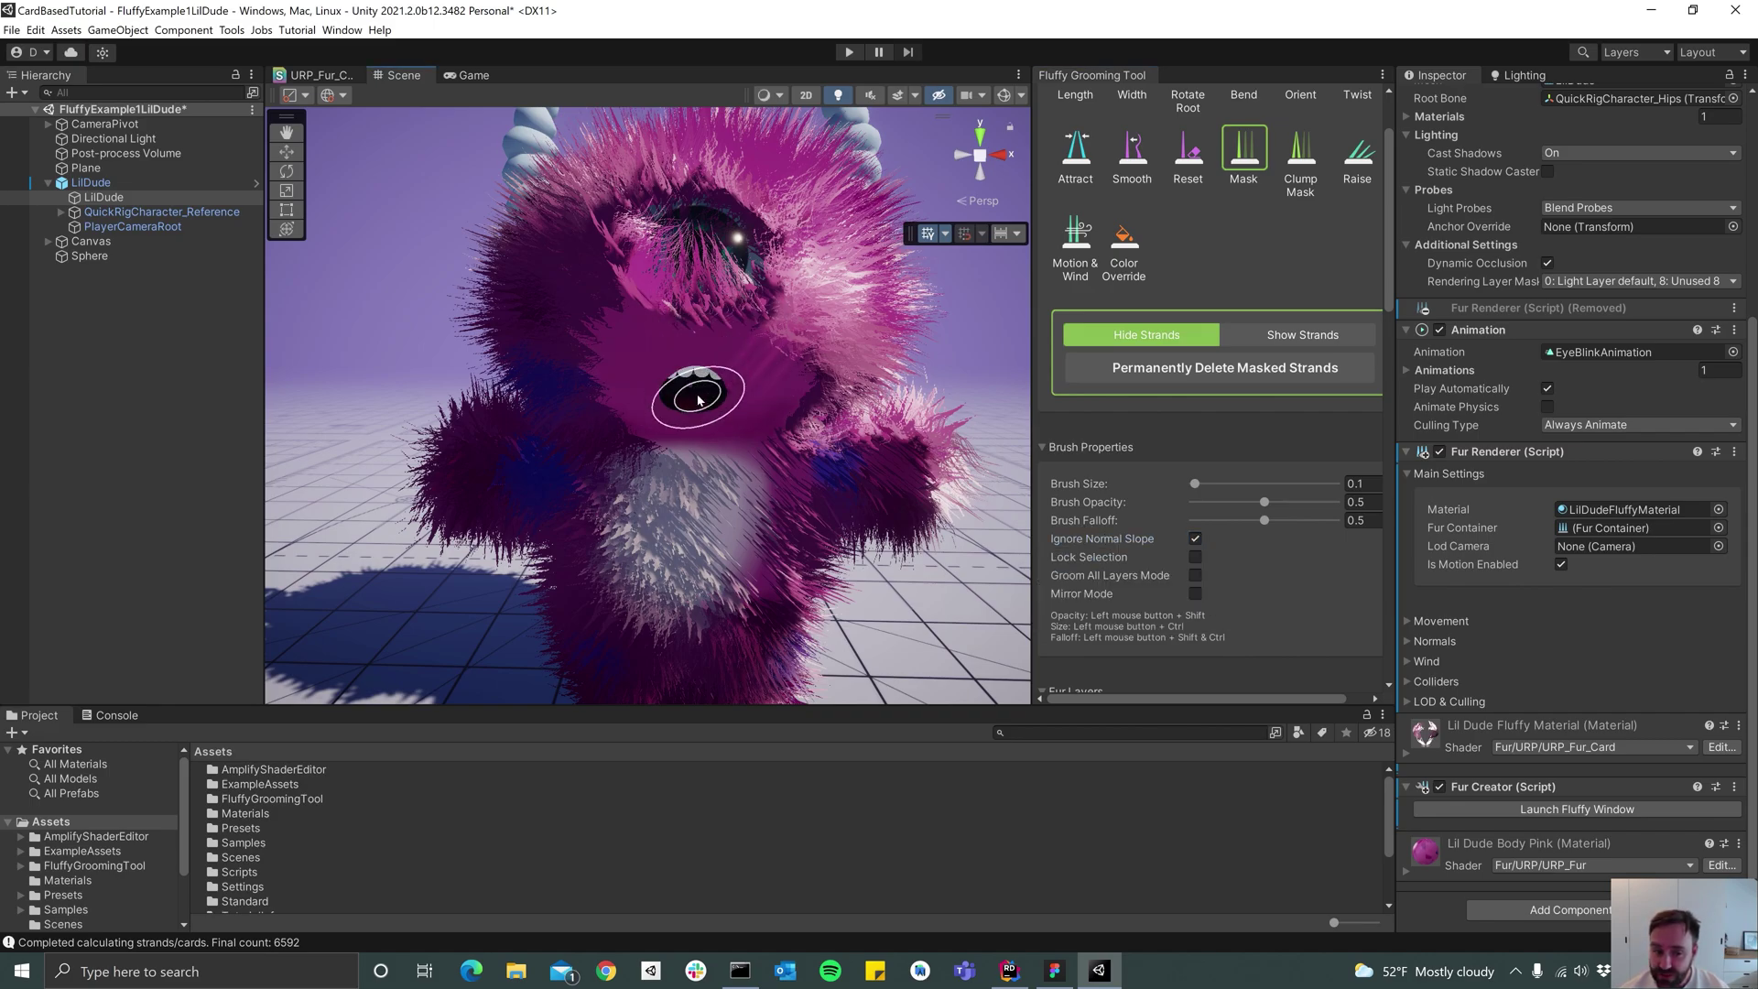
mouse_move(697, 400)
left_mouse_down()
mouse_move(706, 420)
mouse_move(711, 353)
mouse_move(774, 243)
mouse_move(643, 243)
mouse_move(607, 337)
mouse_move(656, 365)
mouse_move(673, 403)
mouse_move(1207, 386)
mouse_move(1263, 572)
left_mouse_up()
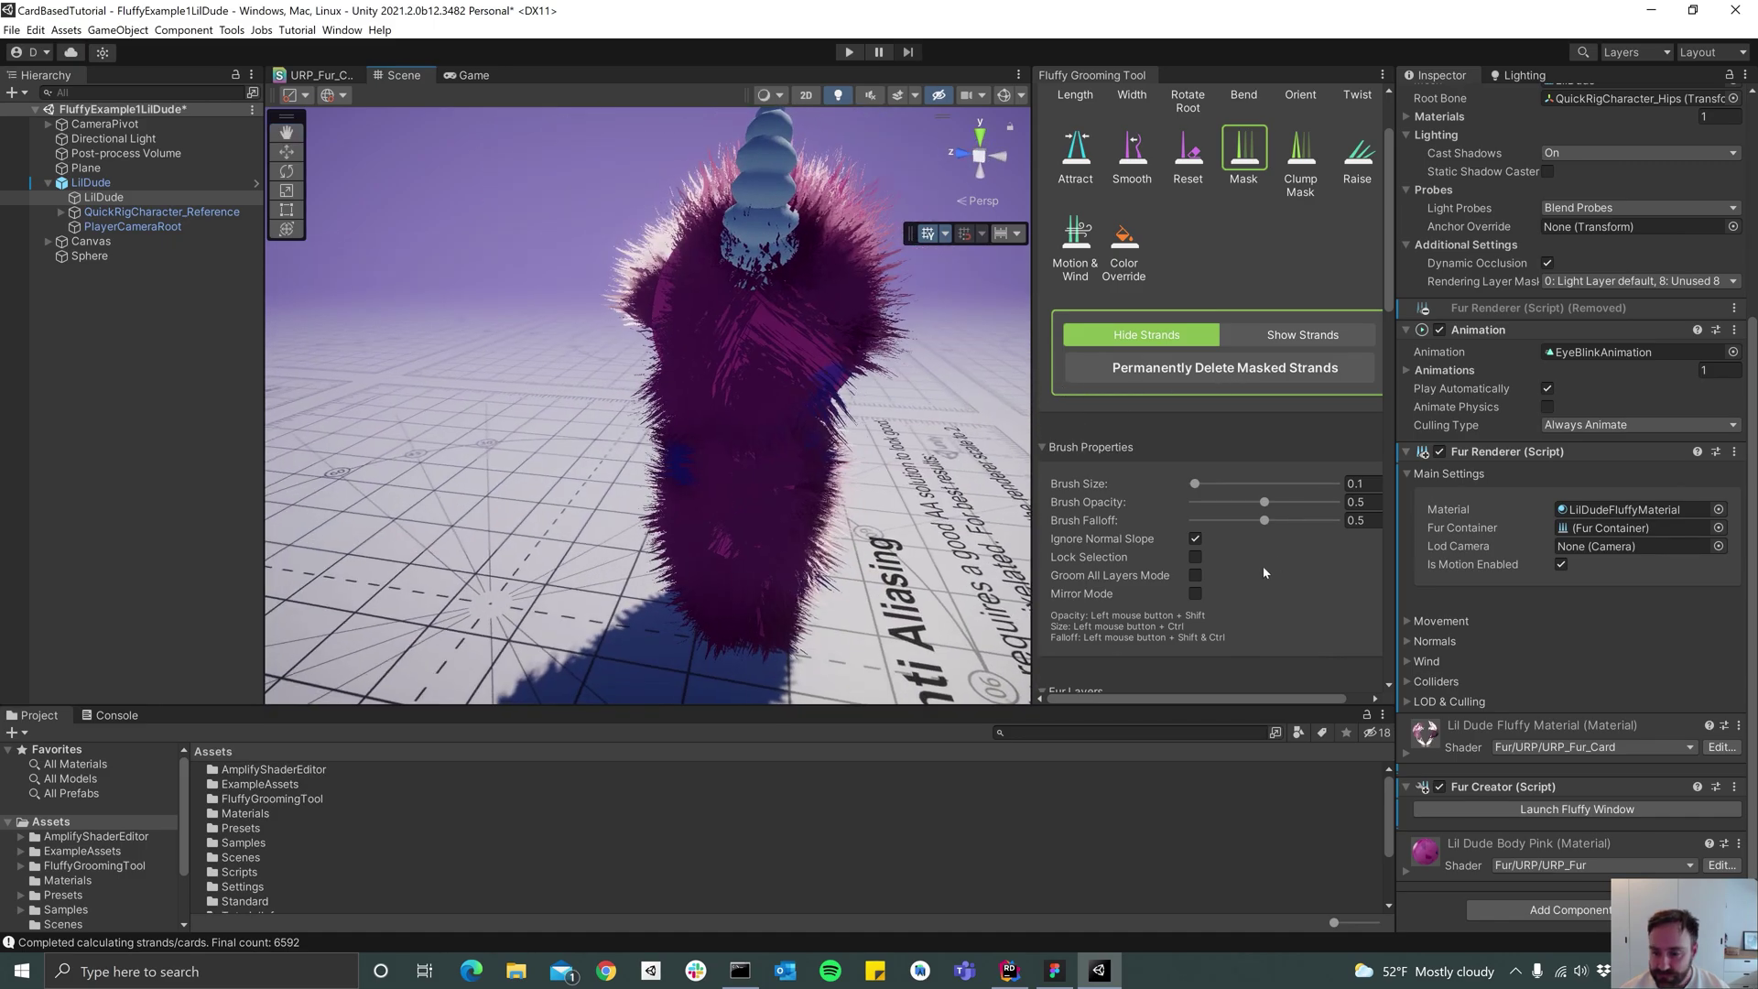
left_click(1196, 540)
Restore the hidden strands on the back of the head with the Mask brush's Show Strands mode, undoing the extra stroke on the face
left_click_drag(629, 475, 1048, 475, "alt")
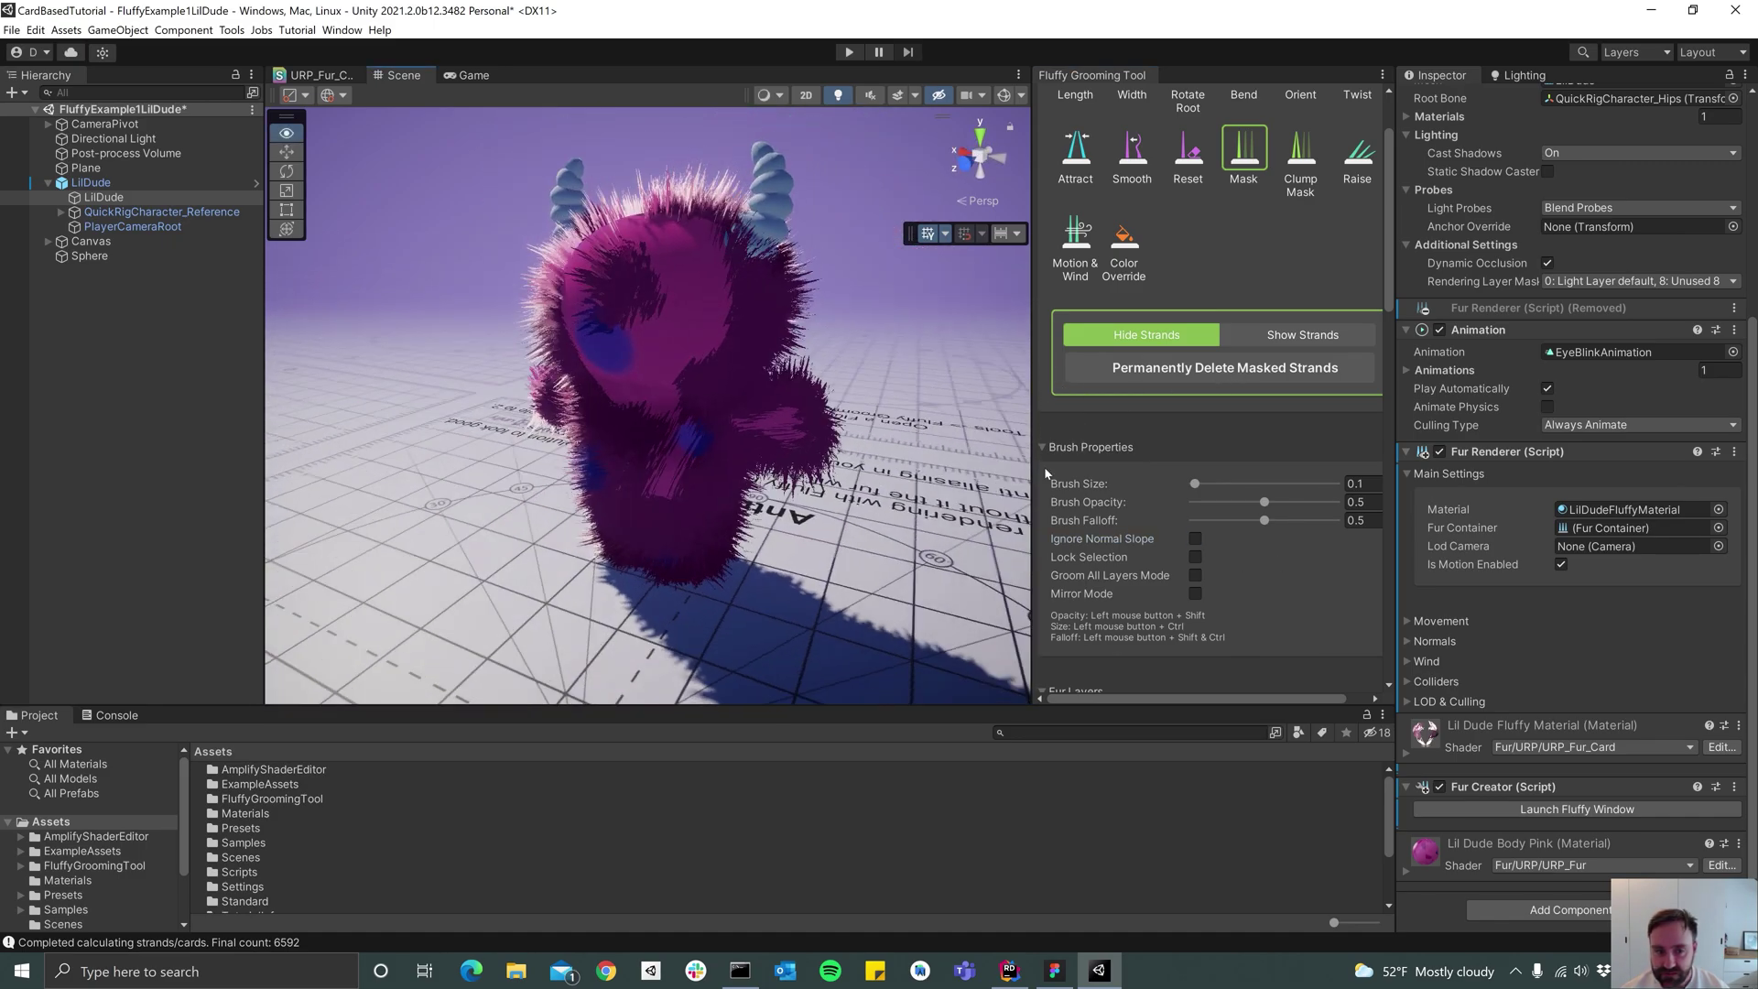
left_click(1310, 336)
mouse_move(718, 353)
left_mouse_down()
mouse_move(683, 251)
mouse_move(718, 346)
mouse_move(666, 417)
left_mouse_up()
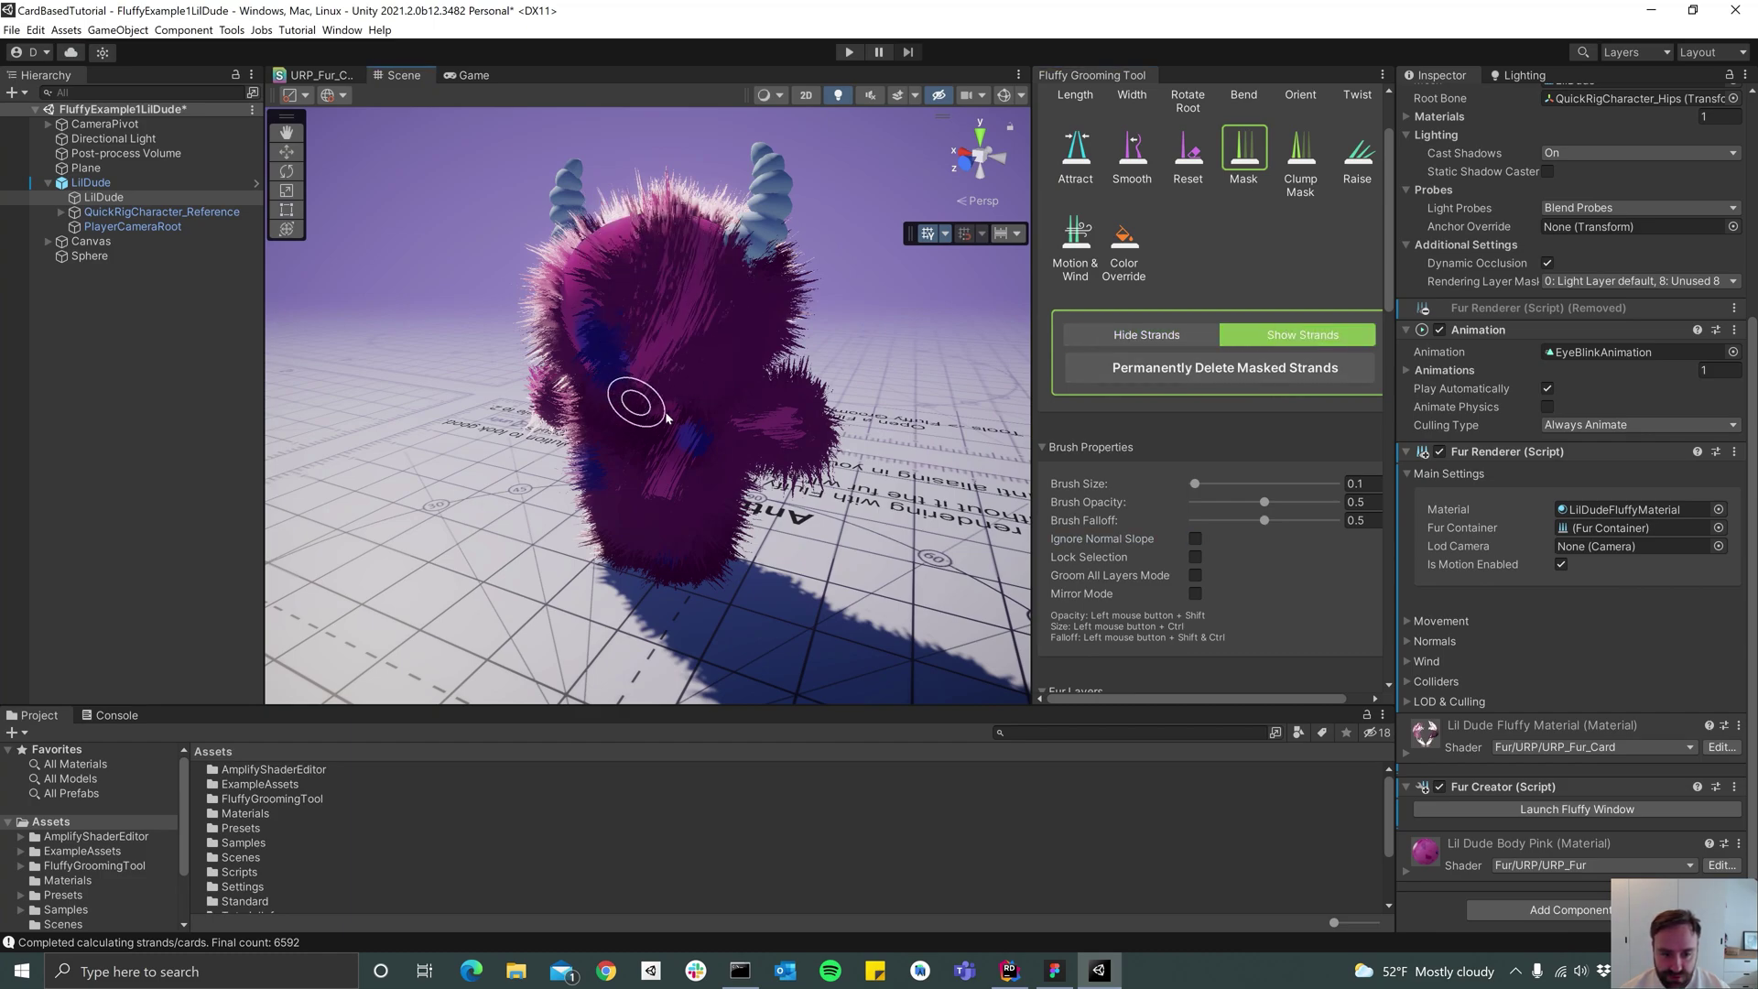
left_click_drag(648, 314, 706, 381, "alt")
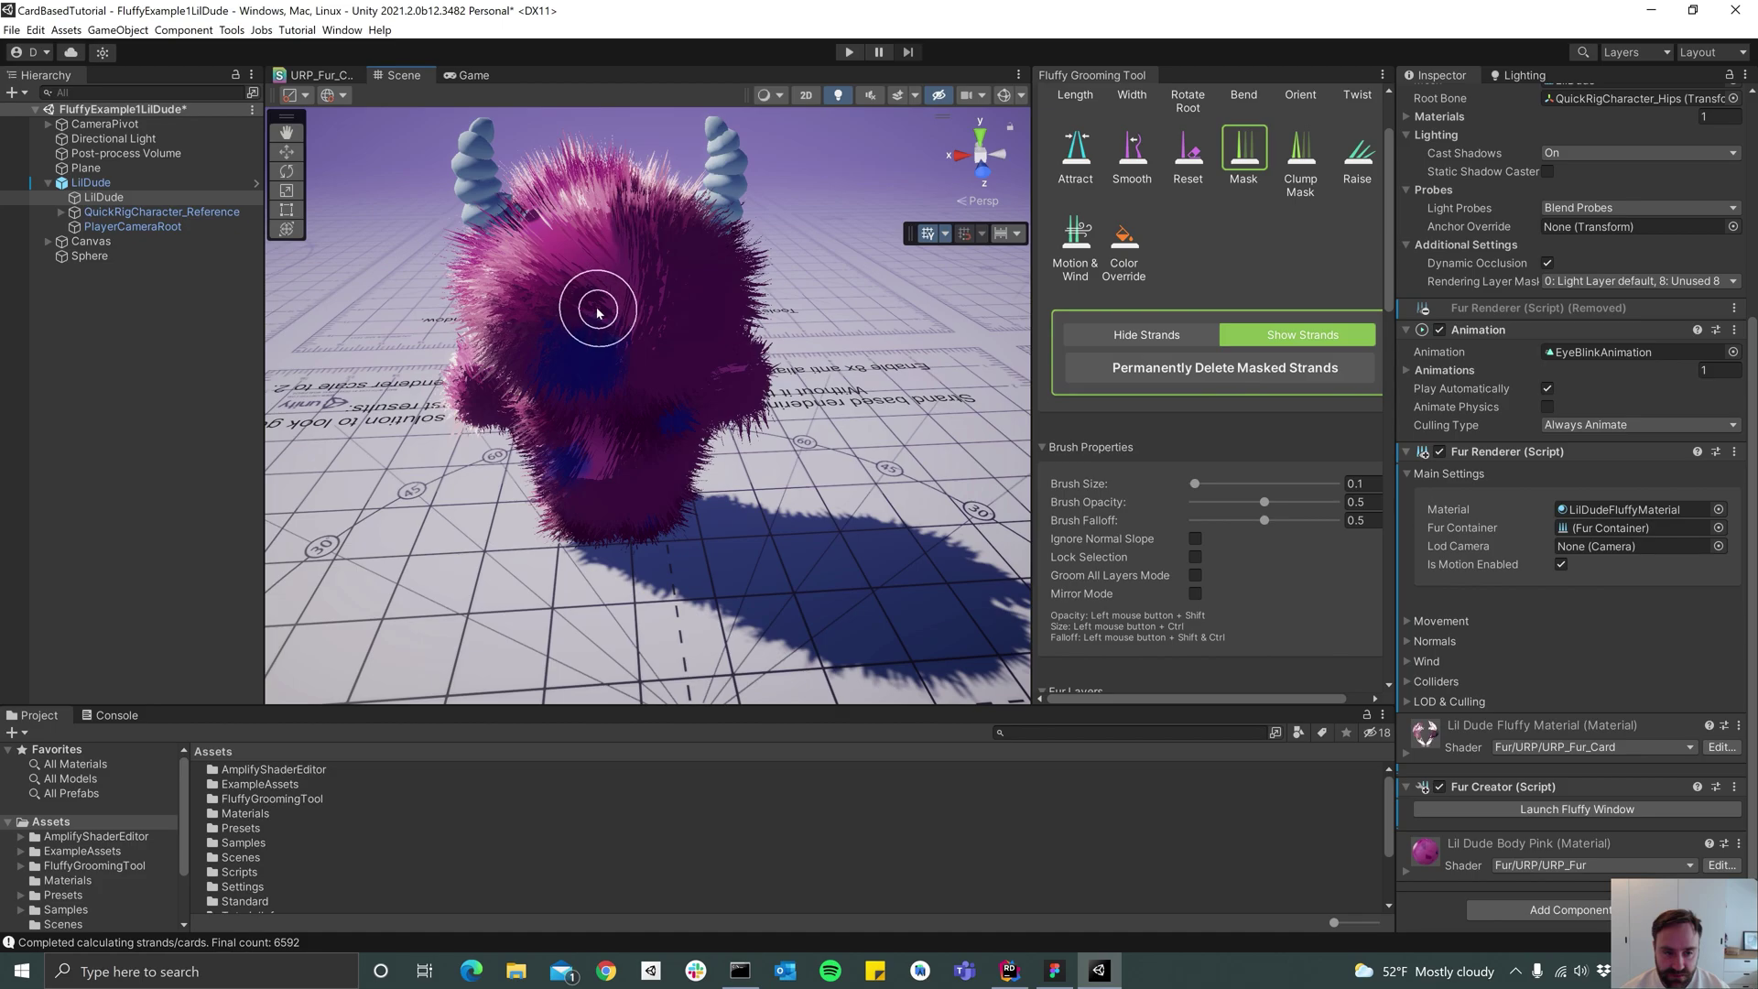
mouse_move(597, 313)
left_mouse_down("alt")
mouse_move(1127, 337)
mouse_move(1548, 216)
left_mouse_up("alt")
mouse_move(813, 365)
left_mouse_down()
mouse_move(785, 437)
mouse_move(742, 461)
left_mouse_up()
key("ctrl+z")
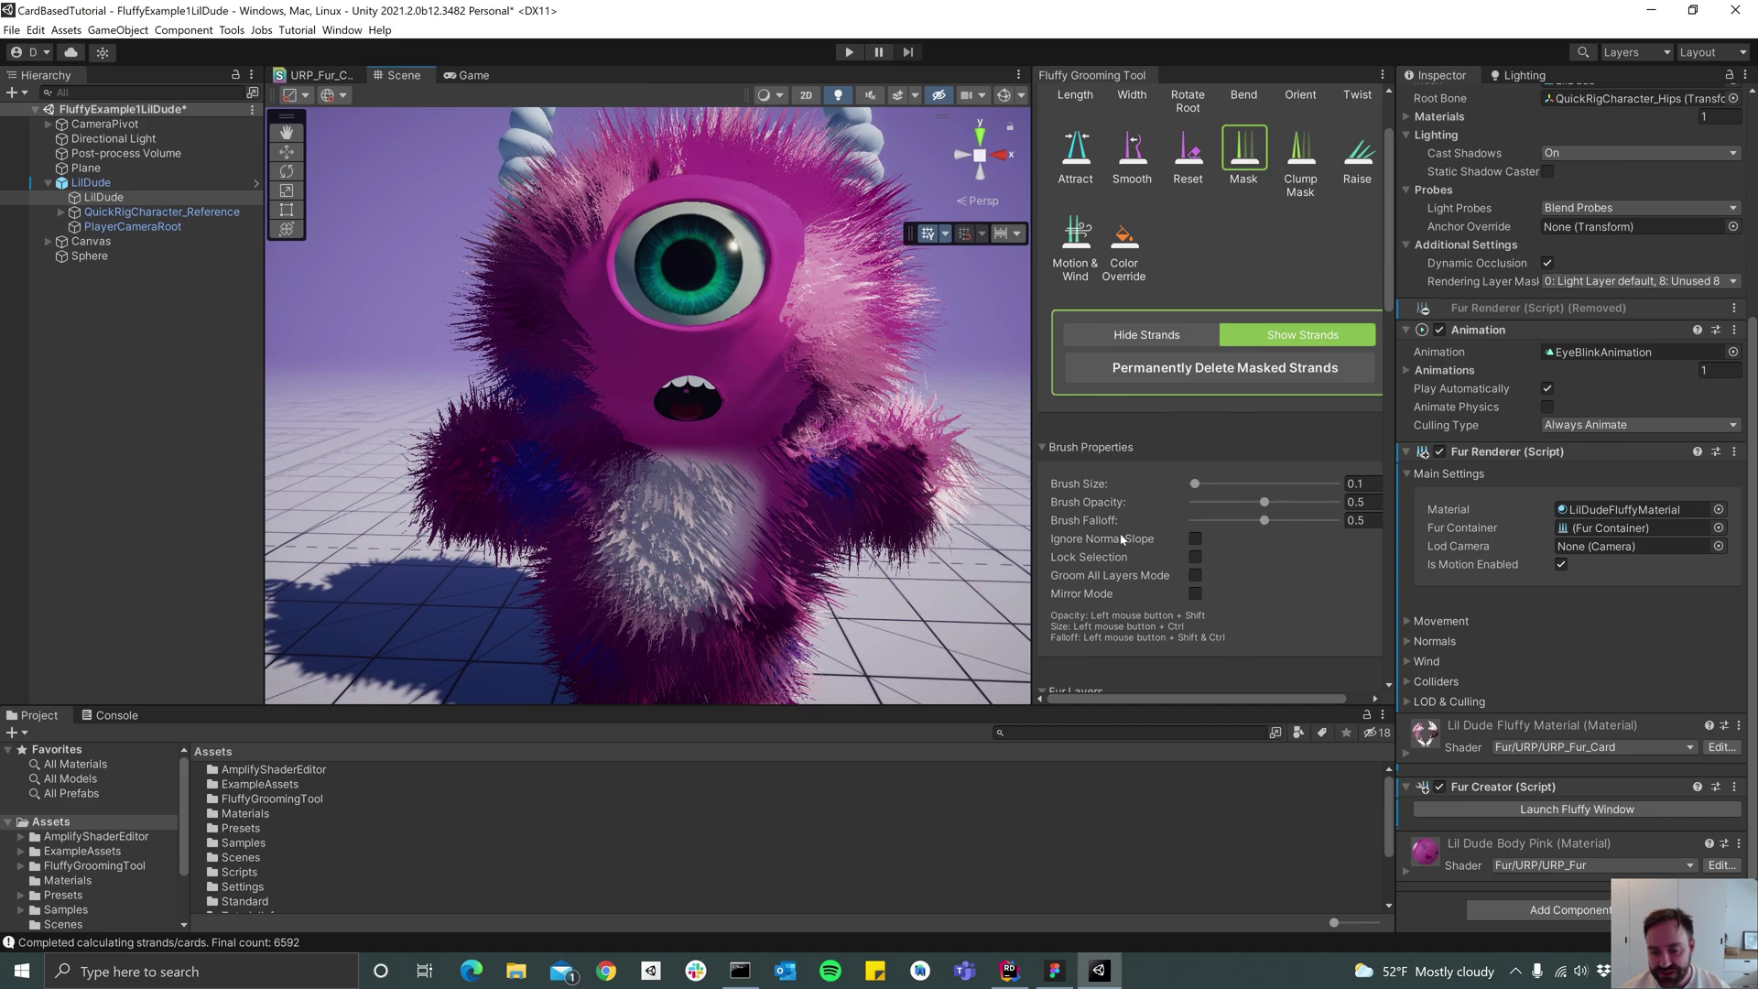
Shrink the Mask brush to about 0.0449 and restore the strands around the mouth and eye, keeping Ignore Normal Slope off
left_click(1195, 539)
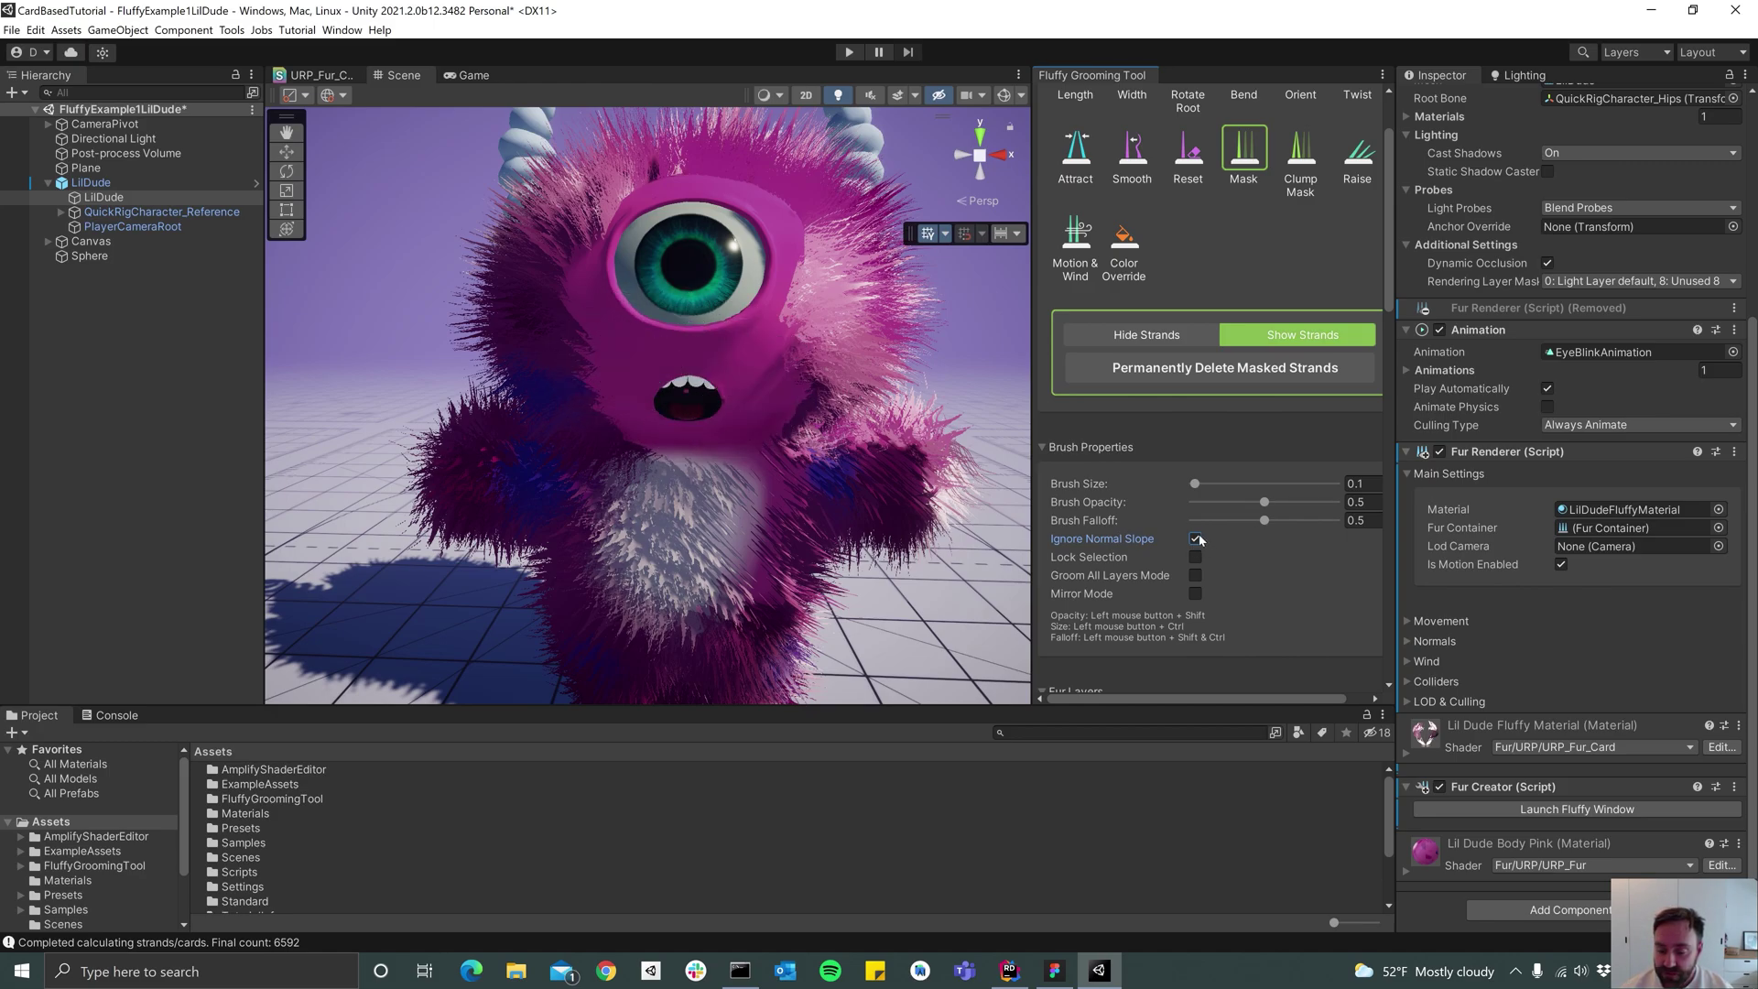
left_click_drag(767, 376, 758, 390, "ctrl")
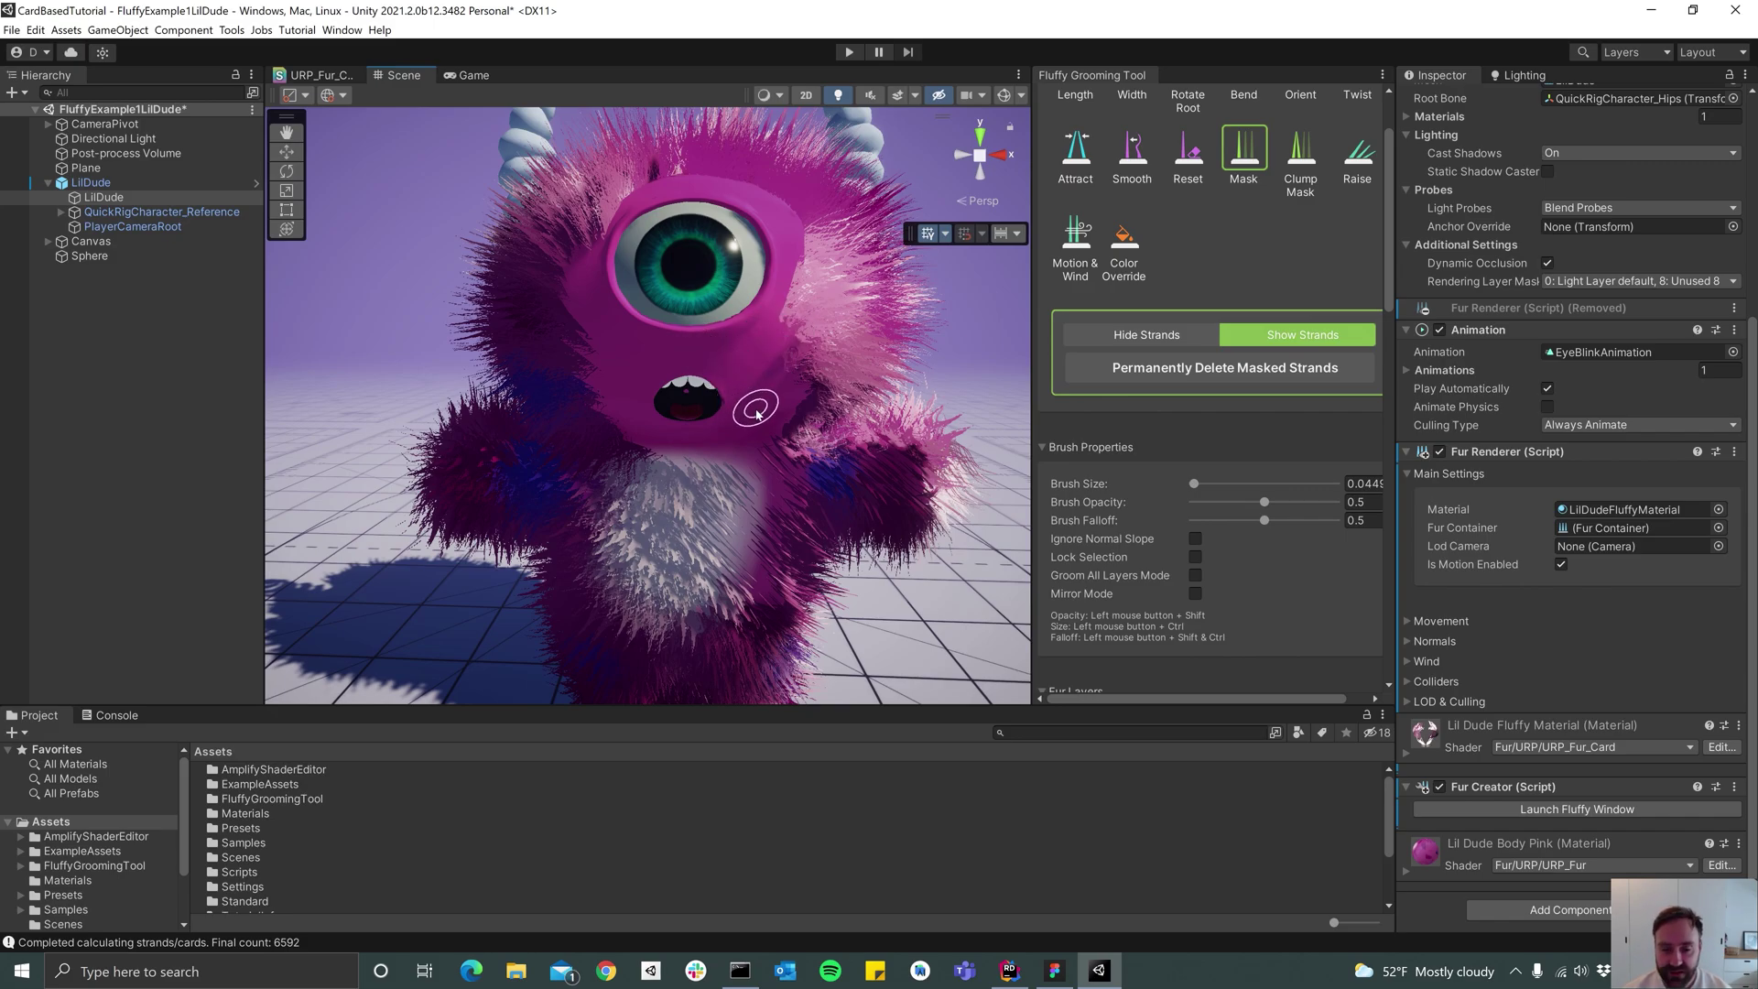
mouse_move(745, 381)
left_mouse_down()
mouse_move(745, 436)
mouse_move(646, 444)
left_mouse_up()
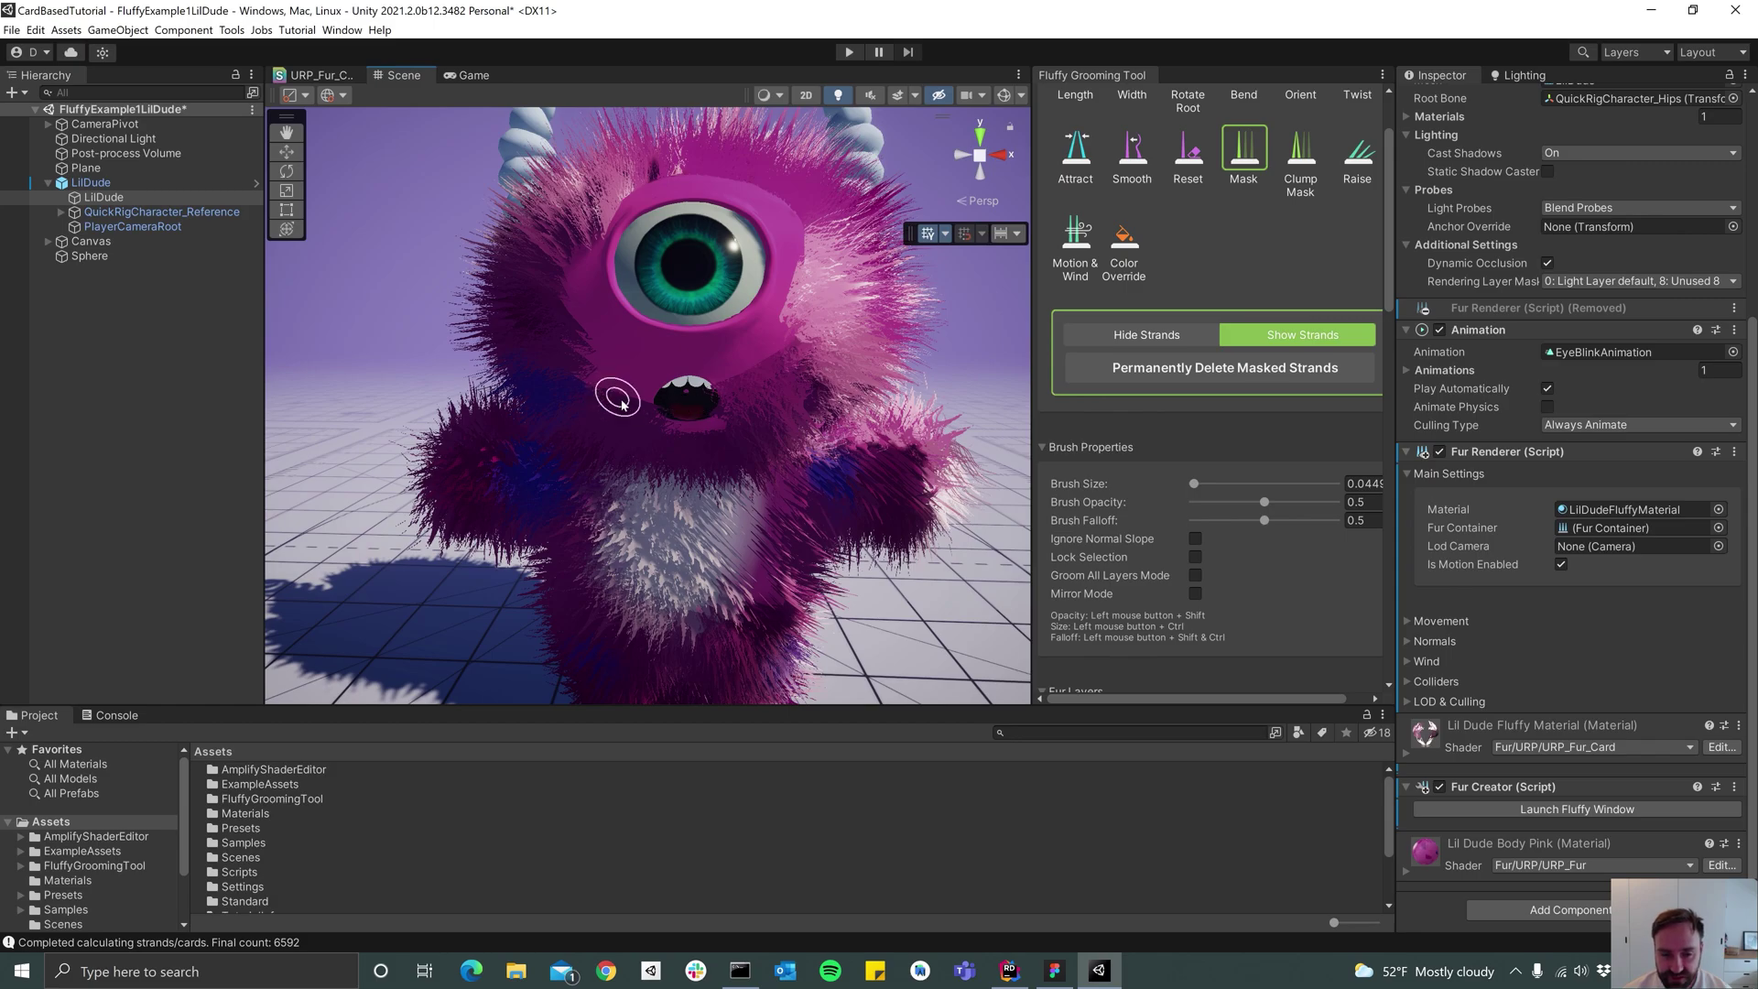
mouse_move(620, 395)
left_mouse_down()
mouse_move(638, 367)
mouse_move(569, 283)
mouse_move(596, 326)
mouse_move(581, 244)
mouse_move(638, 353)
mouse_move(798, 359)
mouse_move(791, 398)
mouse_move(750, 247)
mouse_move(627, 243)
mouse_move(593, 263)
left_mouse_up()
left_click_drag(673, 307, 647, 328, "alt")
left_click_drag(774, 449, 826, 360, "alt")
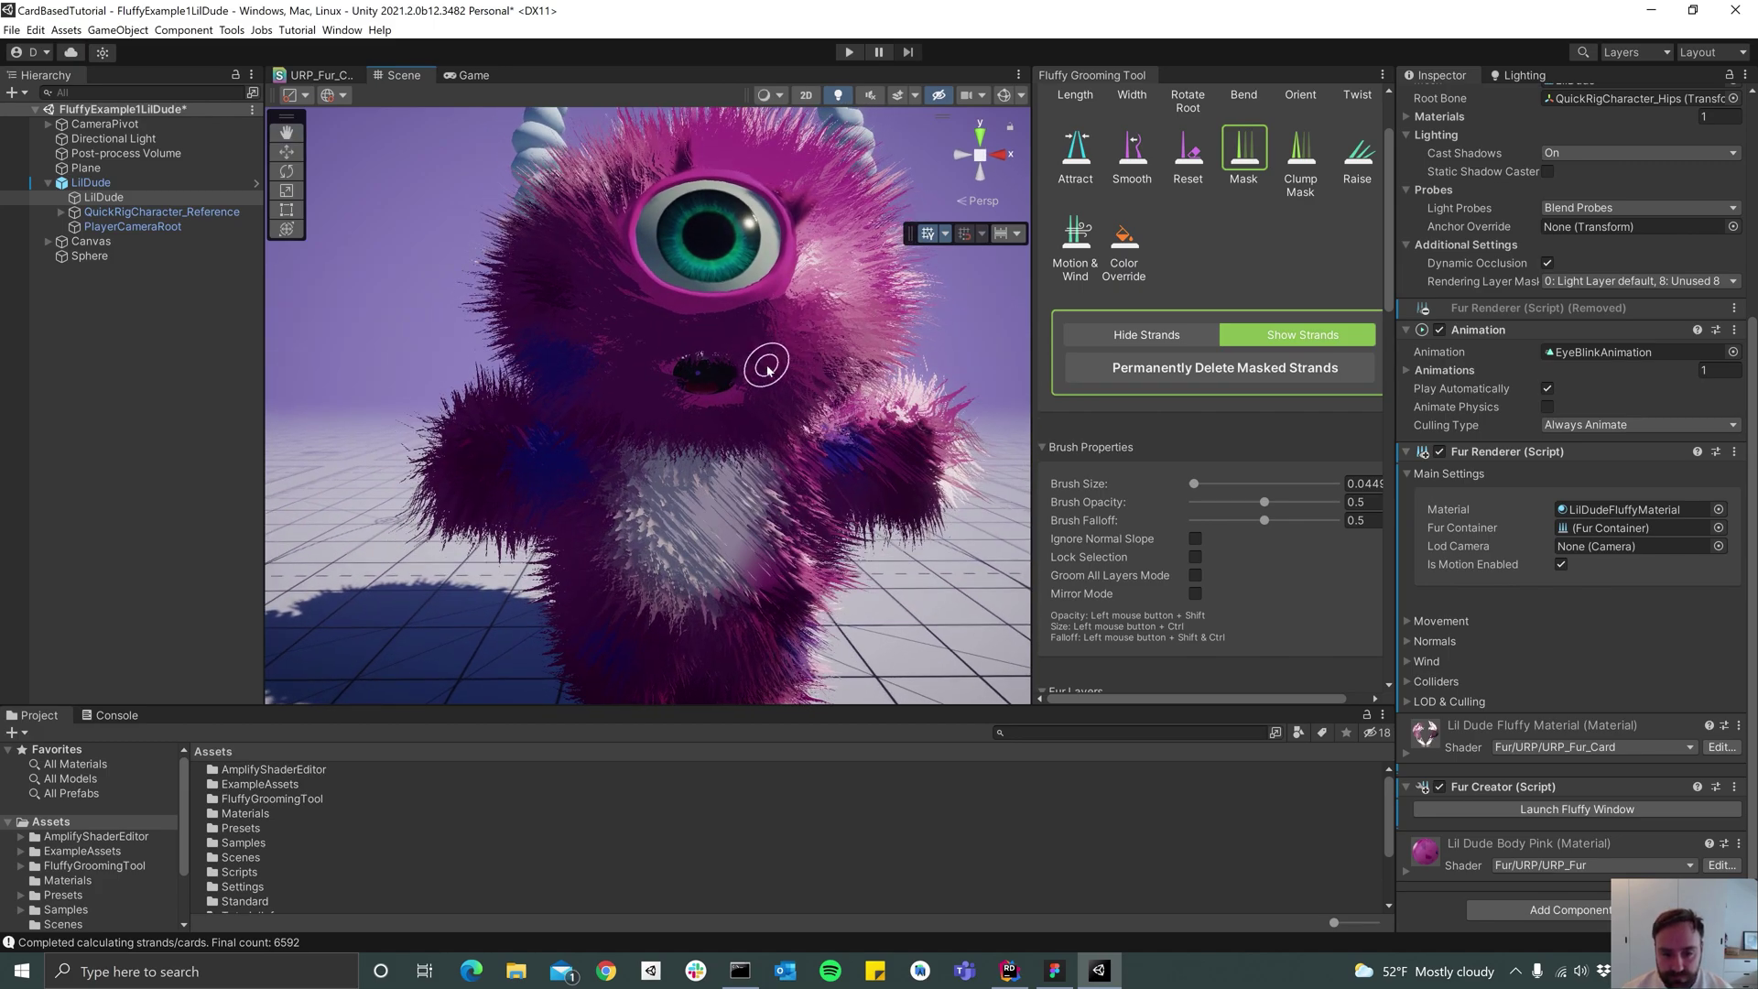
right_click_drag(829, 420, 715, 420, "alt")
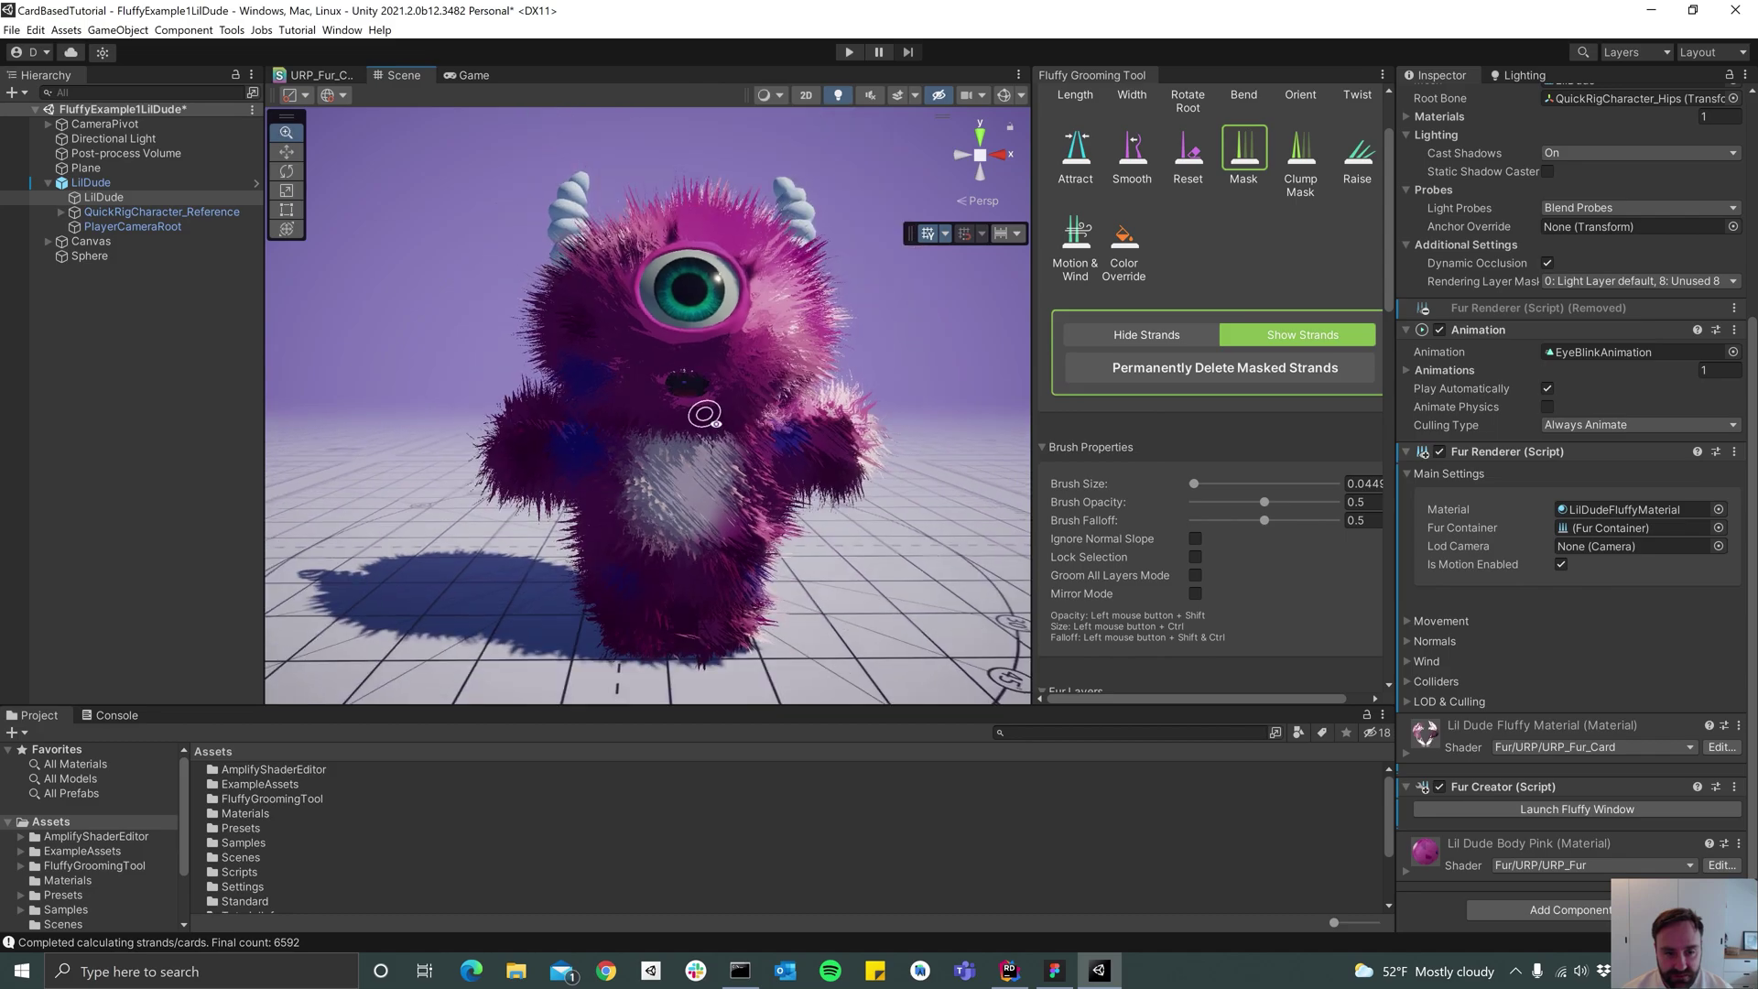
left_click_drag(714, 420, 730, 438, "alt")
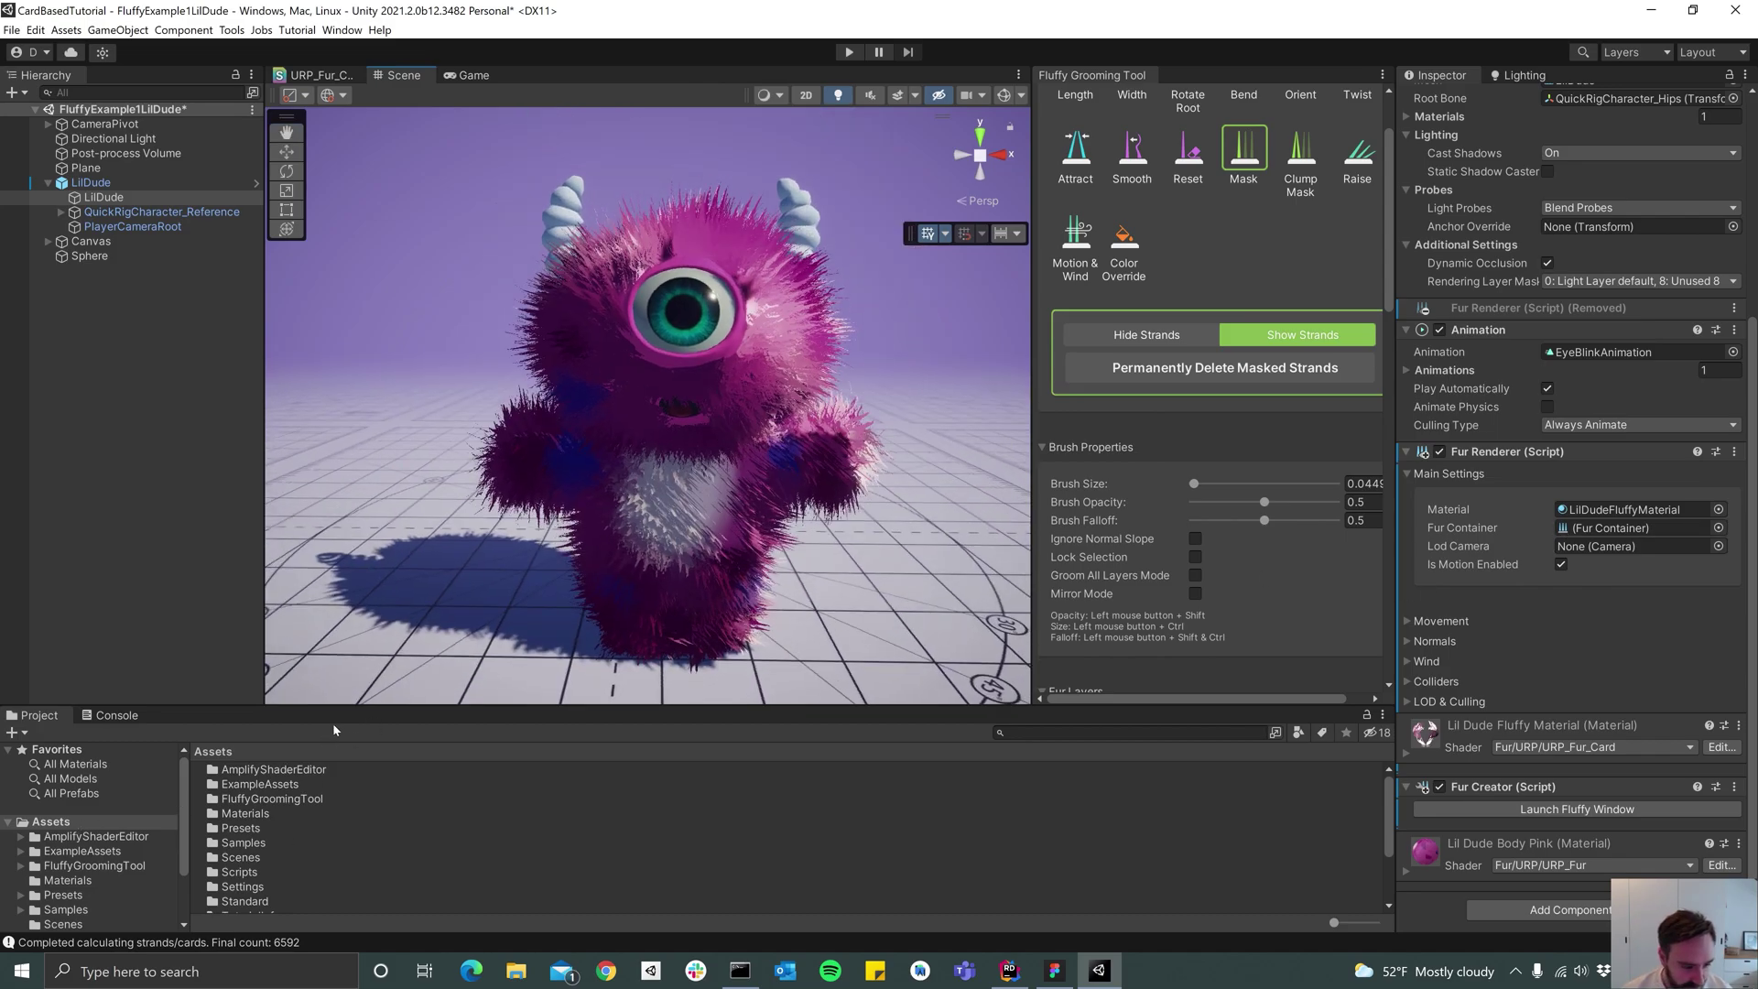
Duplicate the LilDudeFluffyMaterial asset in the Assets folder
left_click_drag(359, 713, 358, 685)
scroll(628, 376, "up", 3)
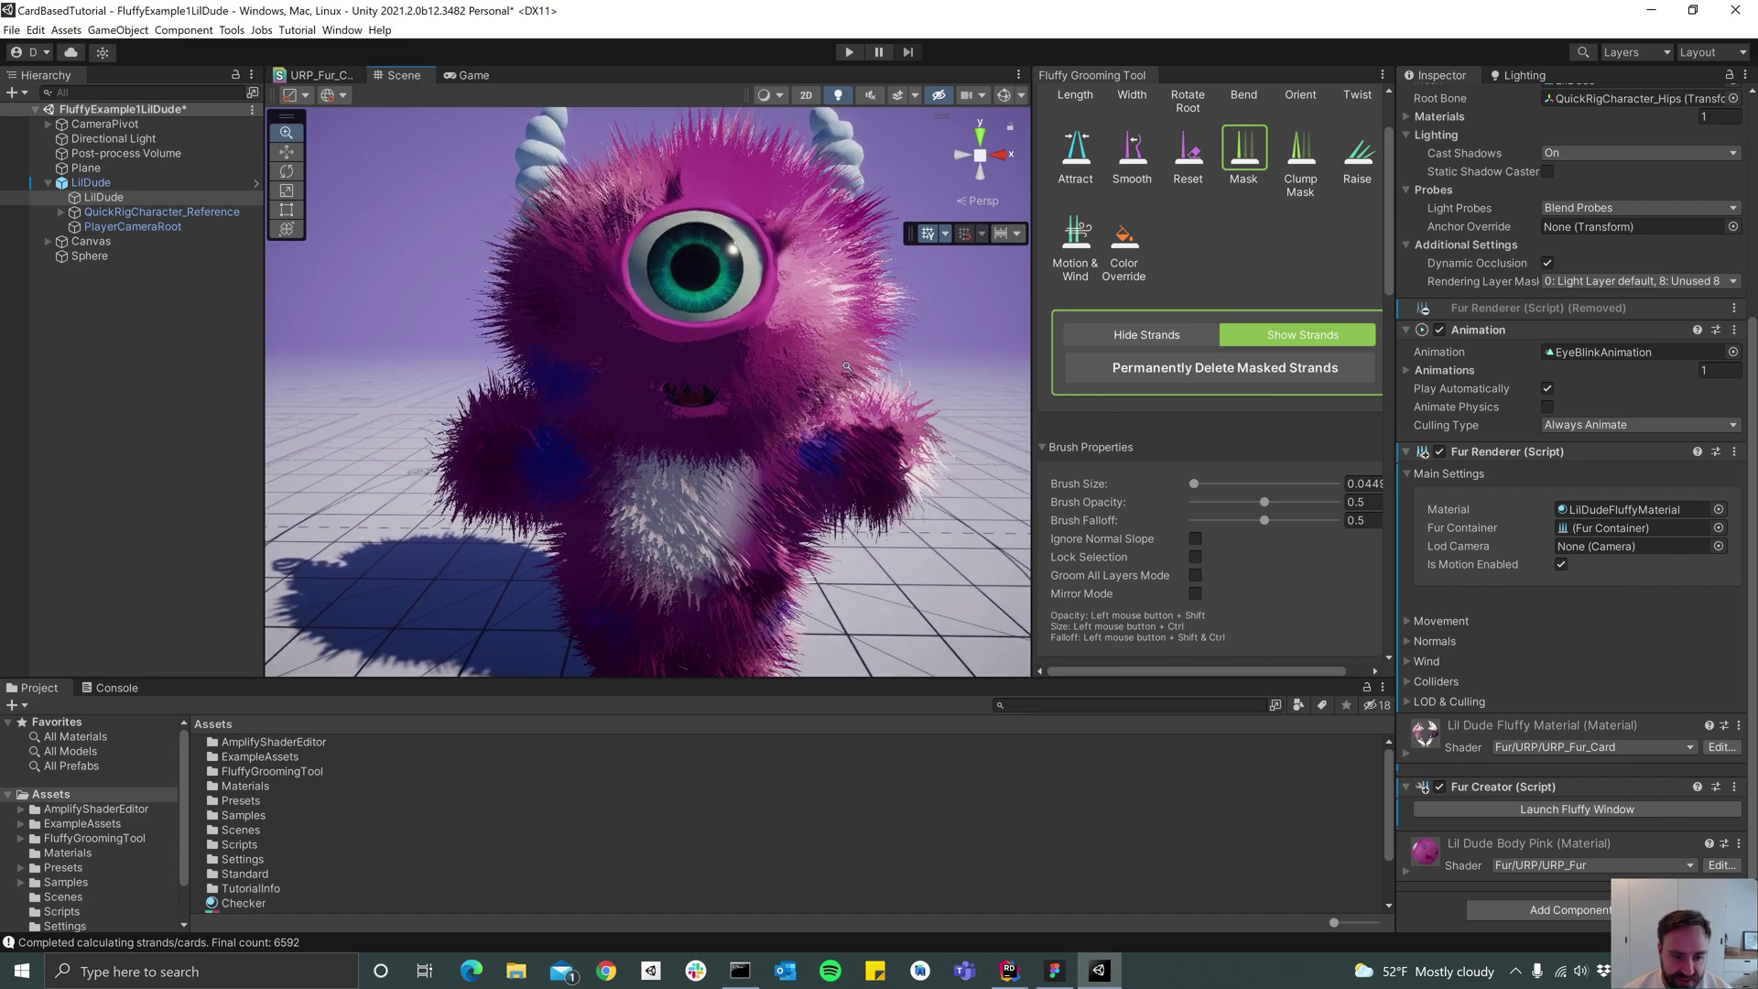
scroll(349, 779, "down", 3)
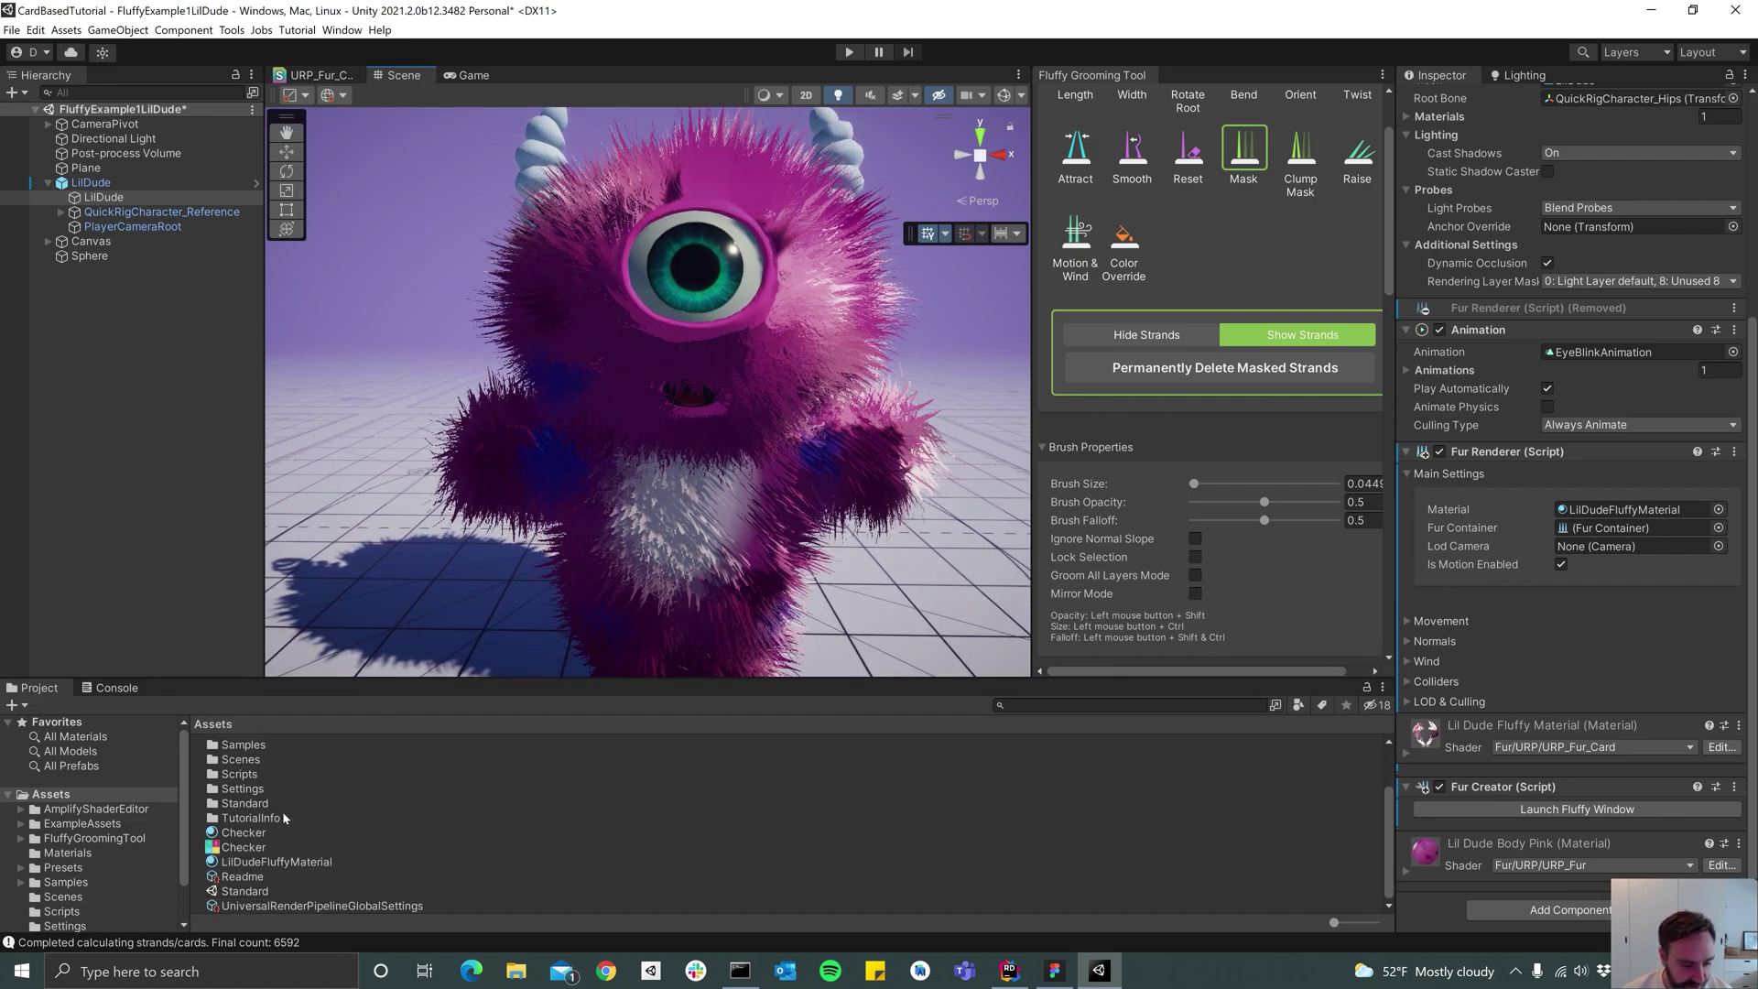
left_click(314, 863)
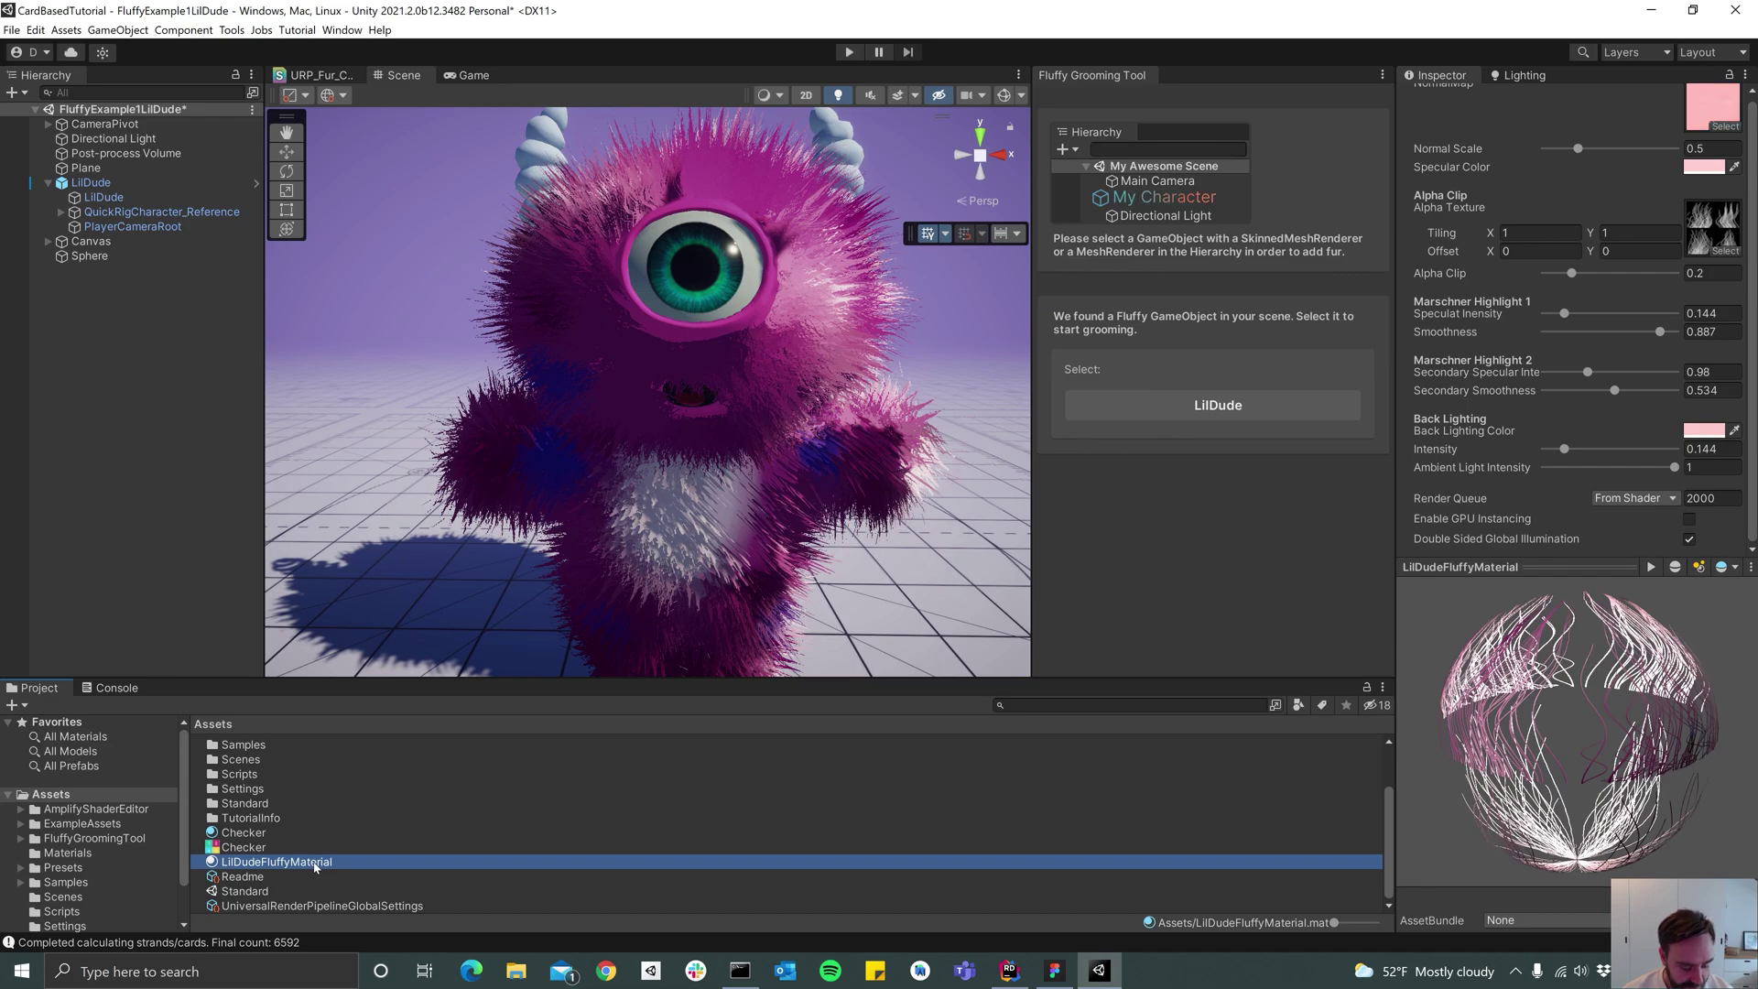
key("ctrl+d")
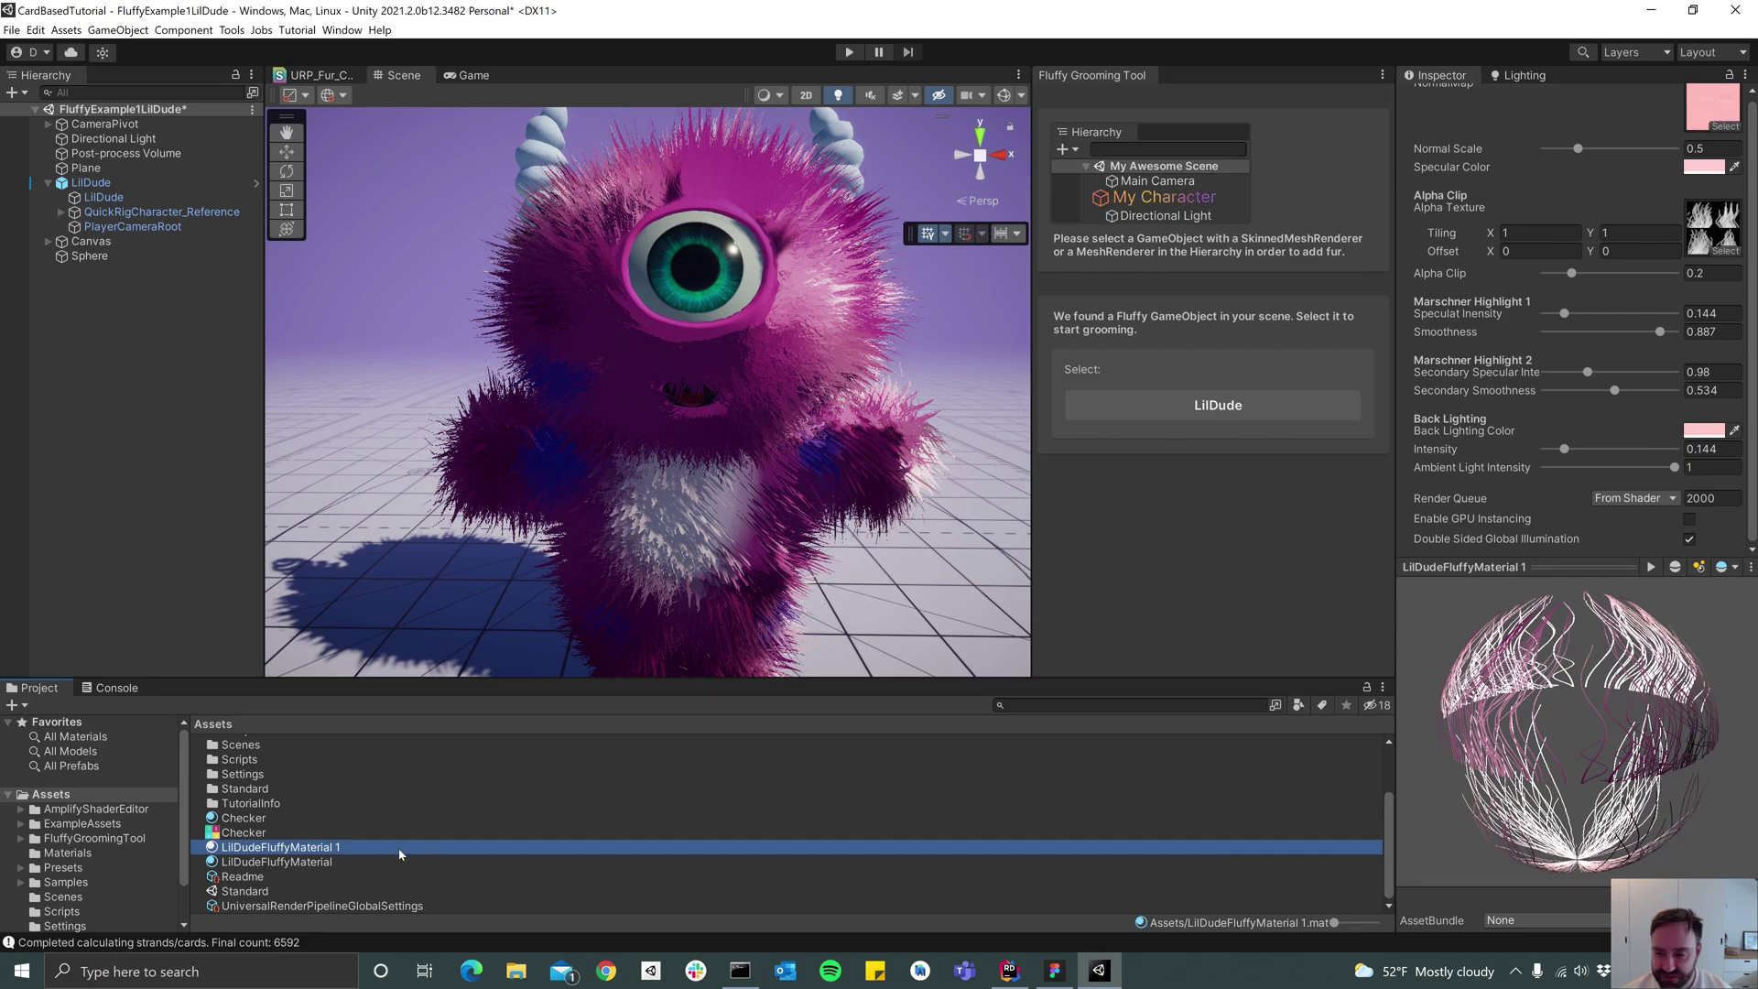
scroll(754, 422, "up", 5)
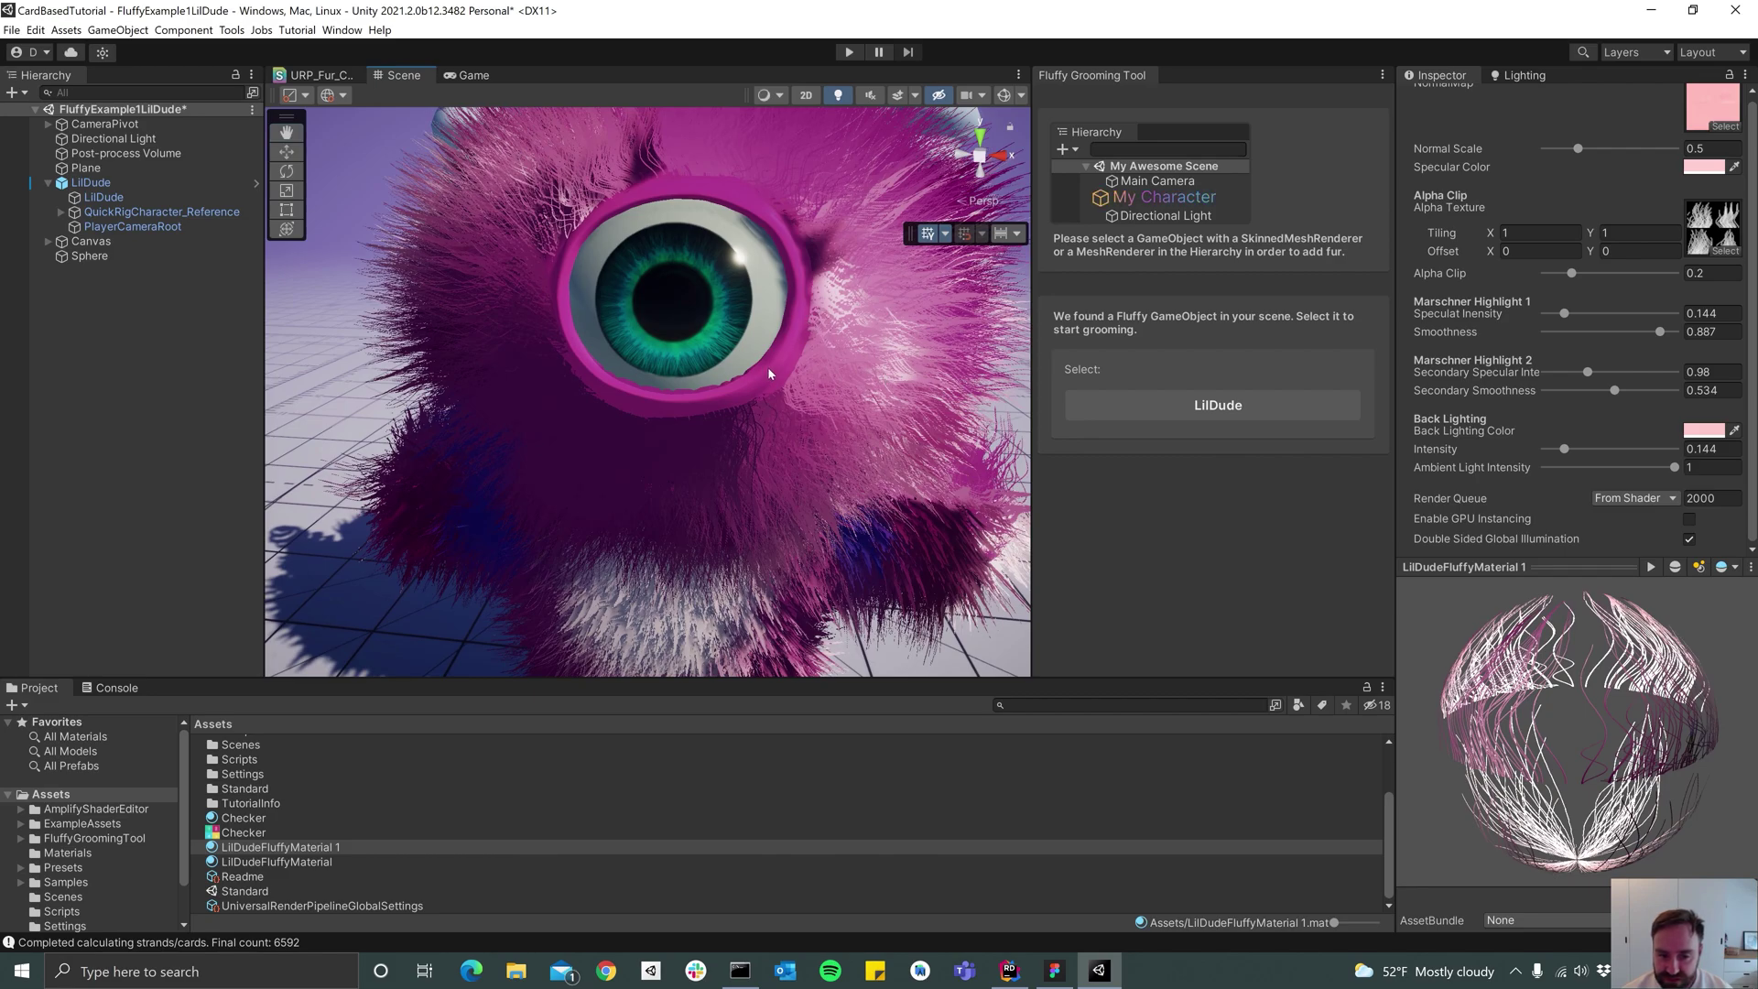
Apply the duplicated material LilDudeFluffyMaterial 1 to the LilDude body mesh in the scene
key("alt")
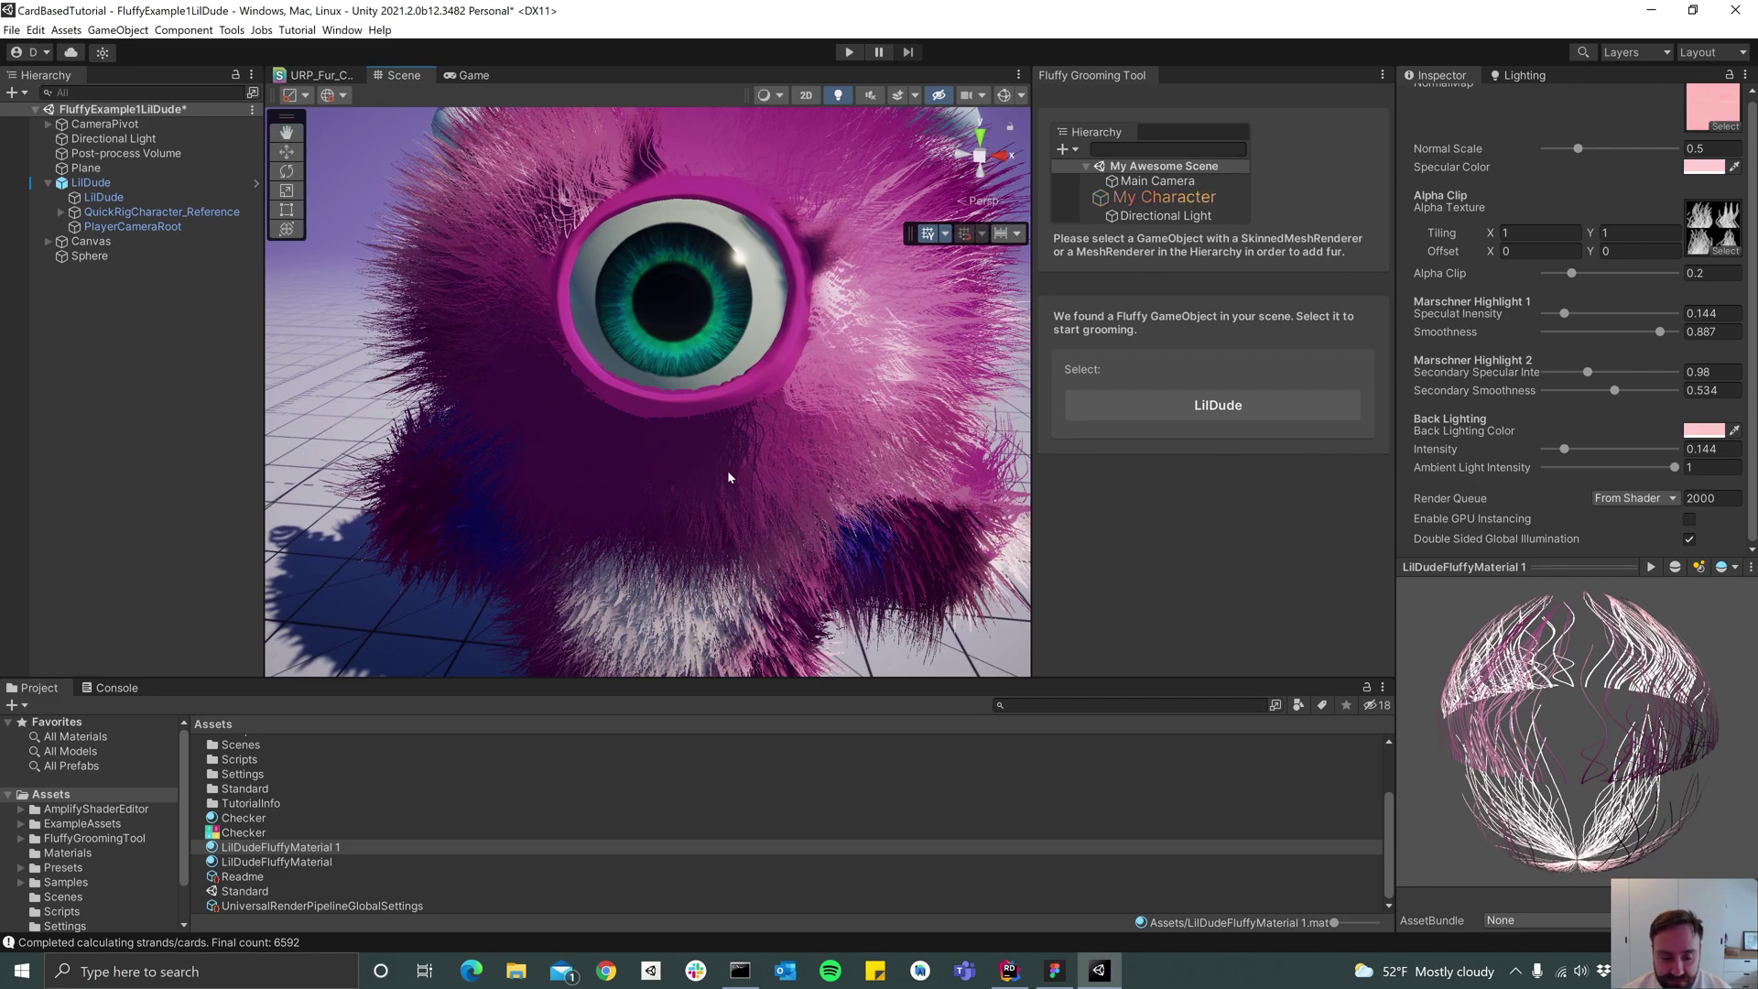
left_click_drag(730, 477, 529, 810, "alt")
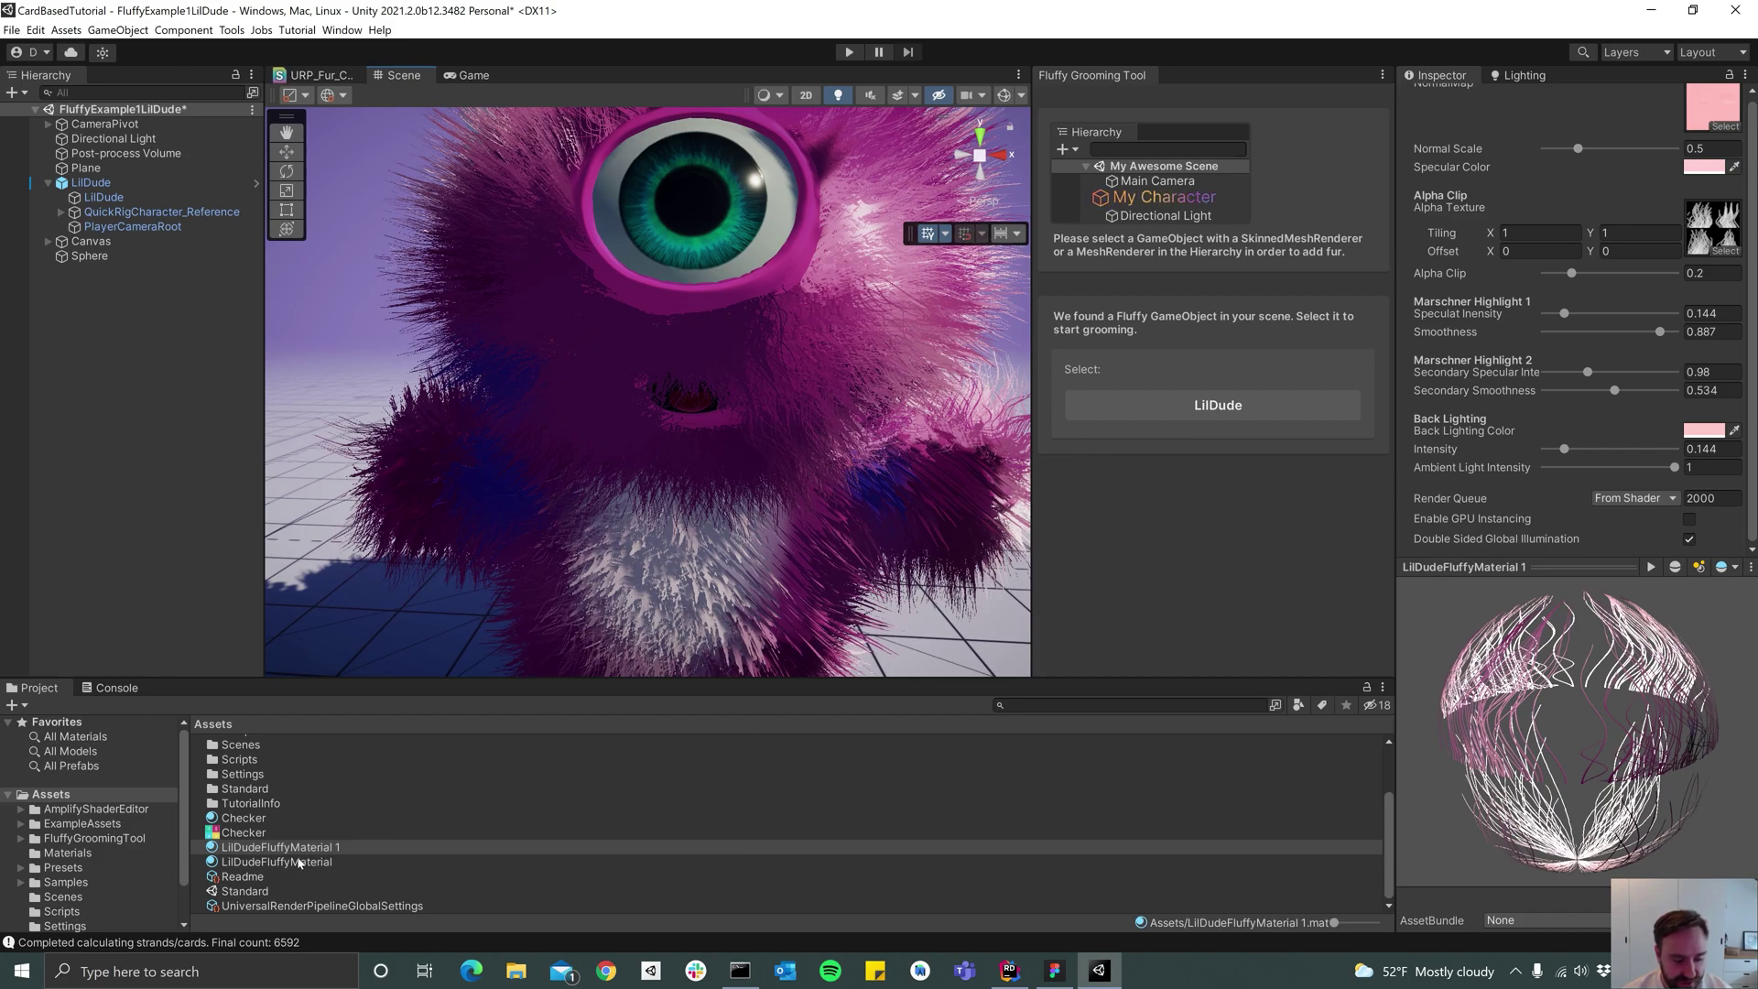
left_click_drag(327, 849, 764, 351)
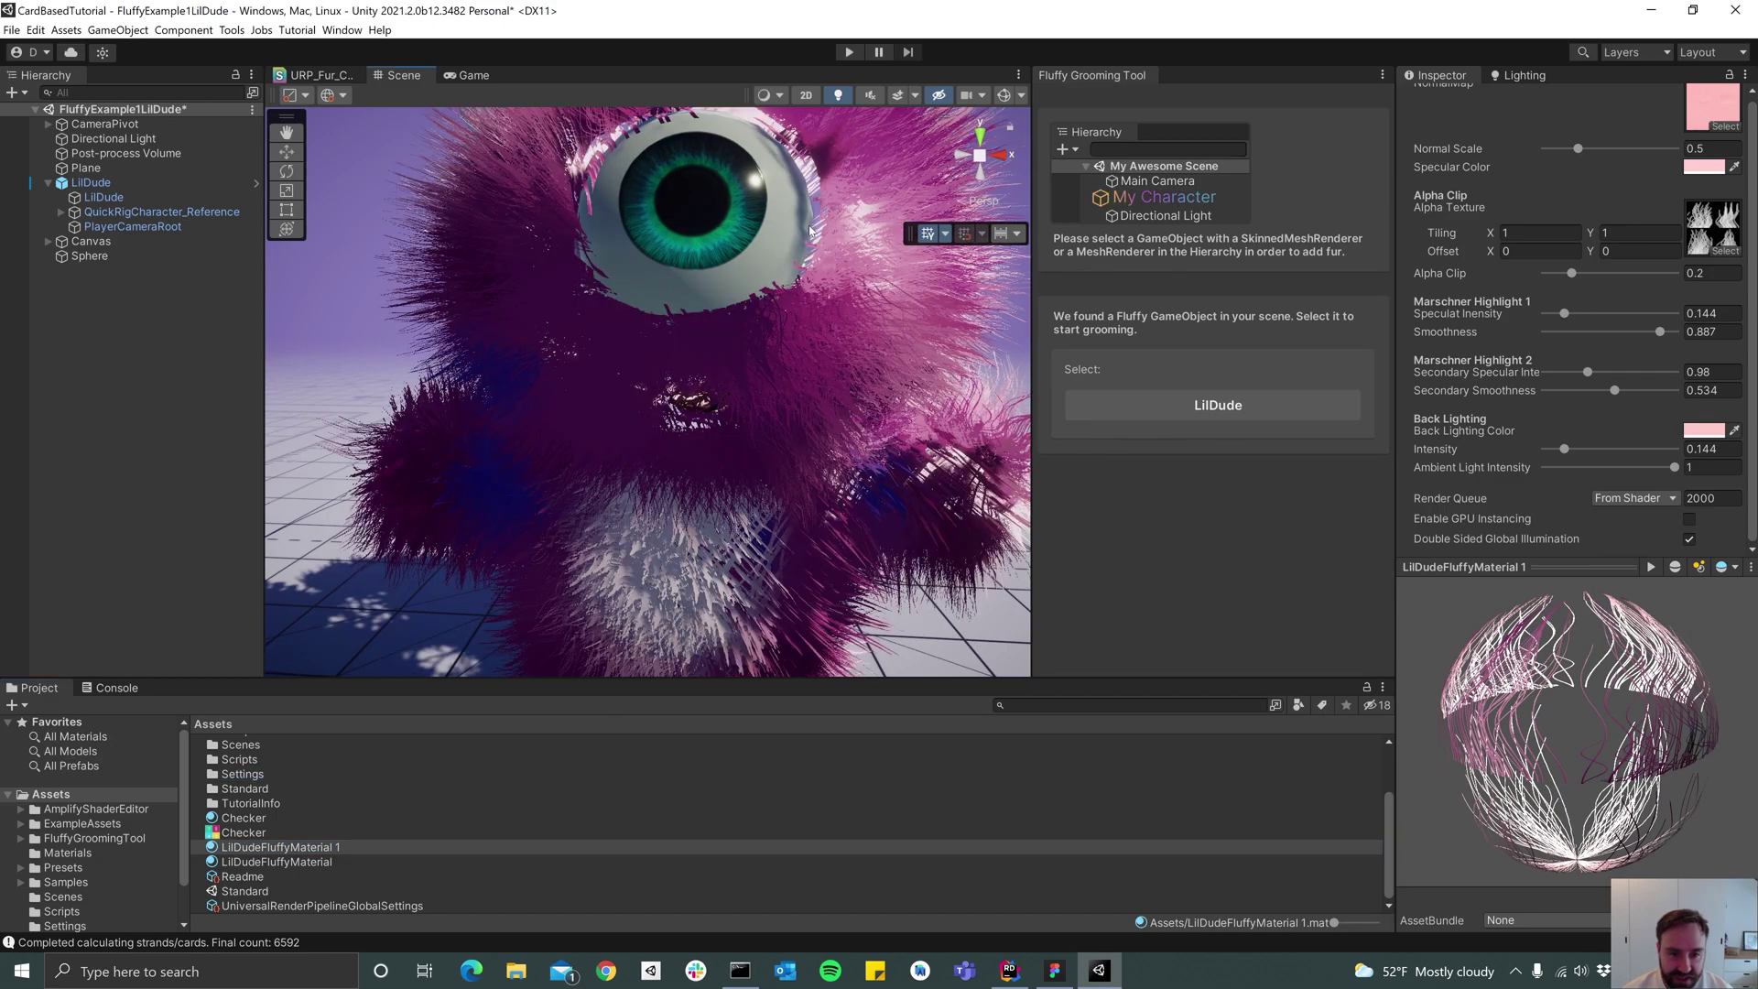
left_click_drag(809, 231, 734, 343, "alt")
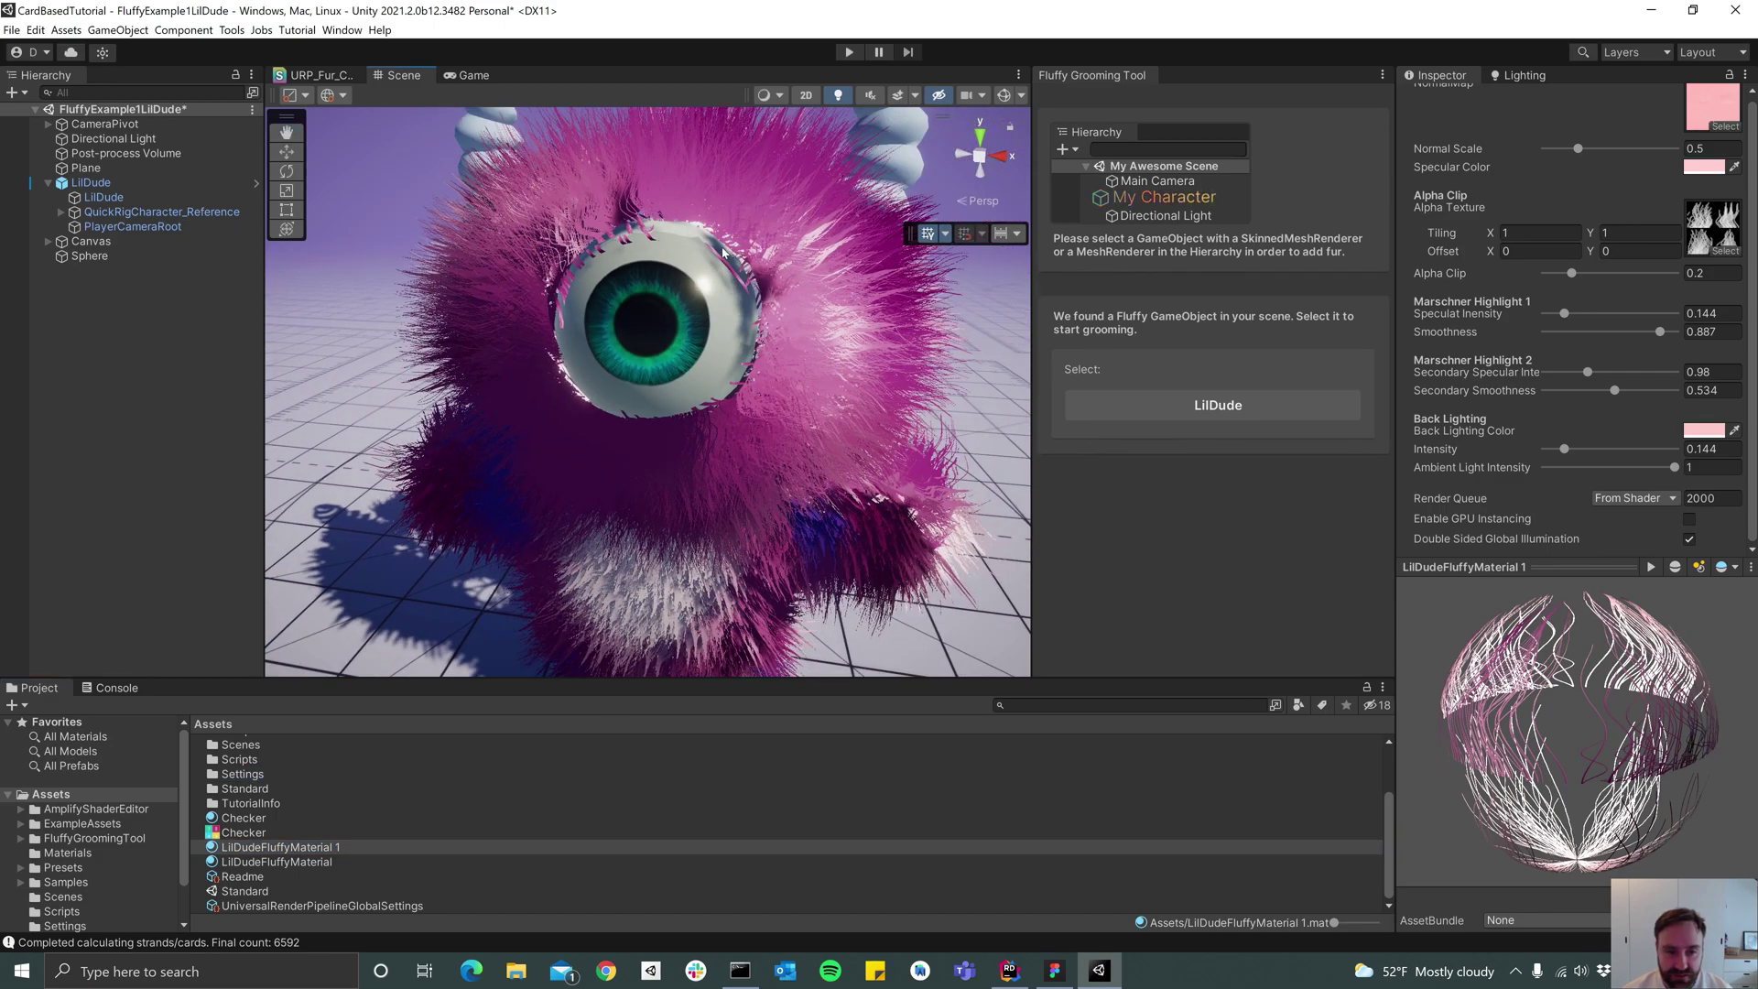
Select the LilDude mesh, expand its Lil Dude Fluffy Material 1 settings and lower Alpha Clip to 0
left_click(751, 333)
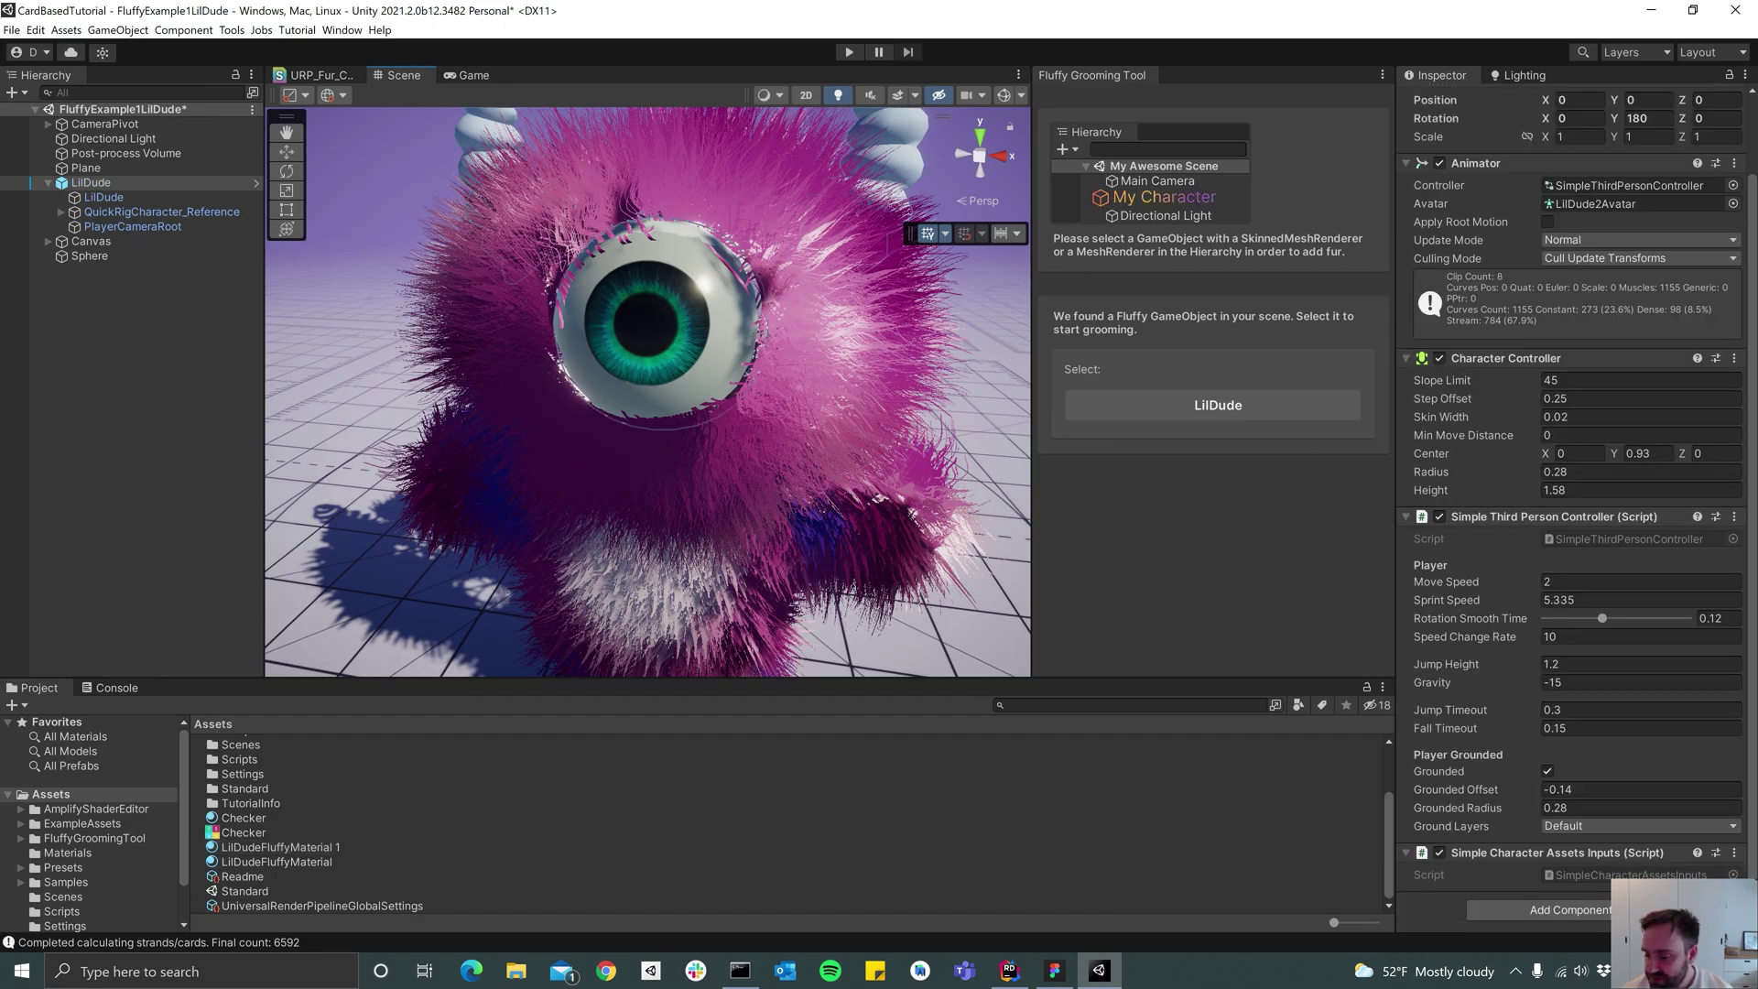
left_click(753, 295)
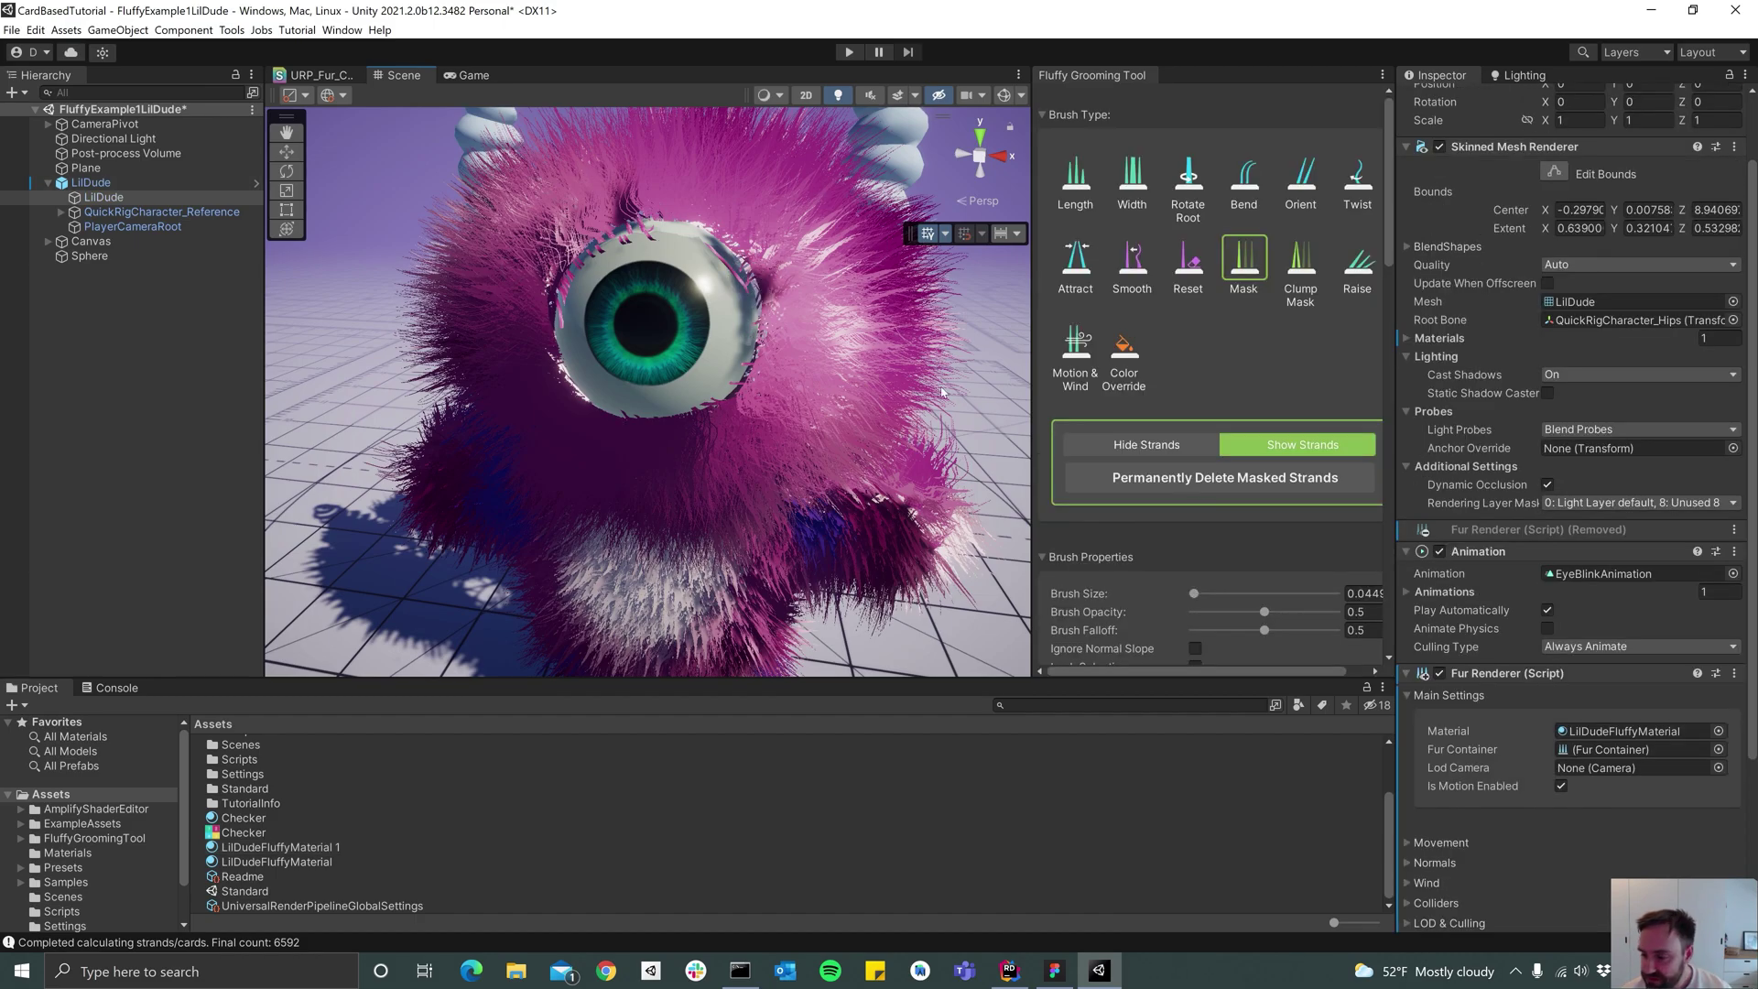
scroll(1524, 666, "down", 5)
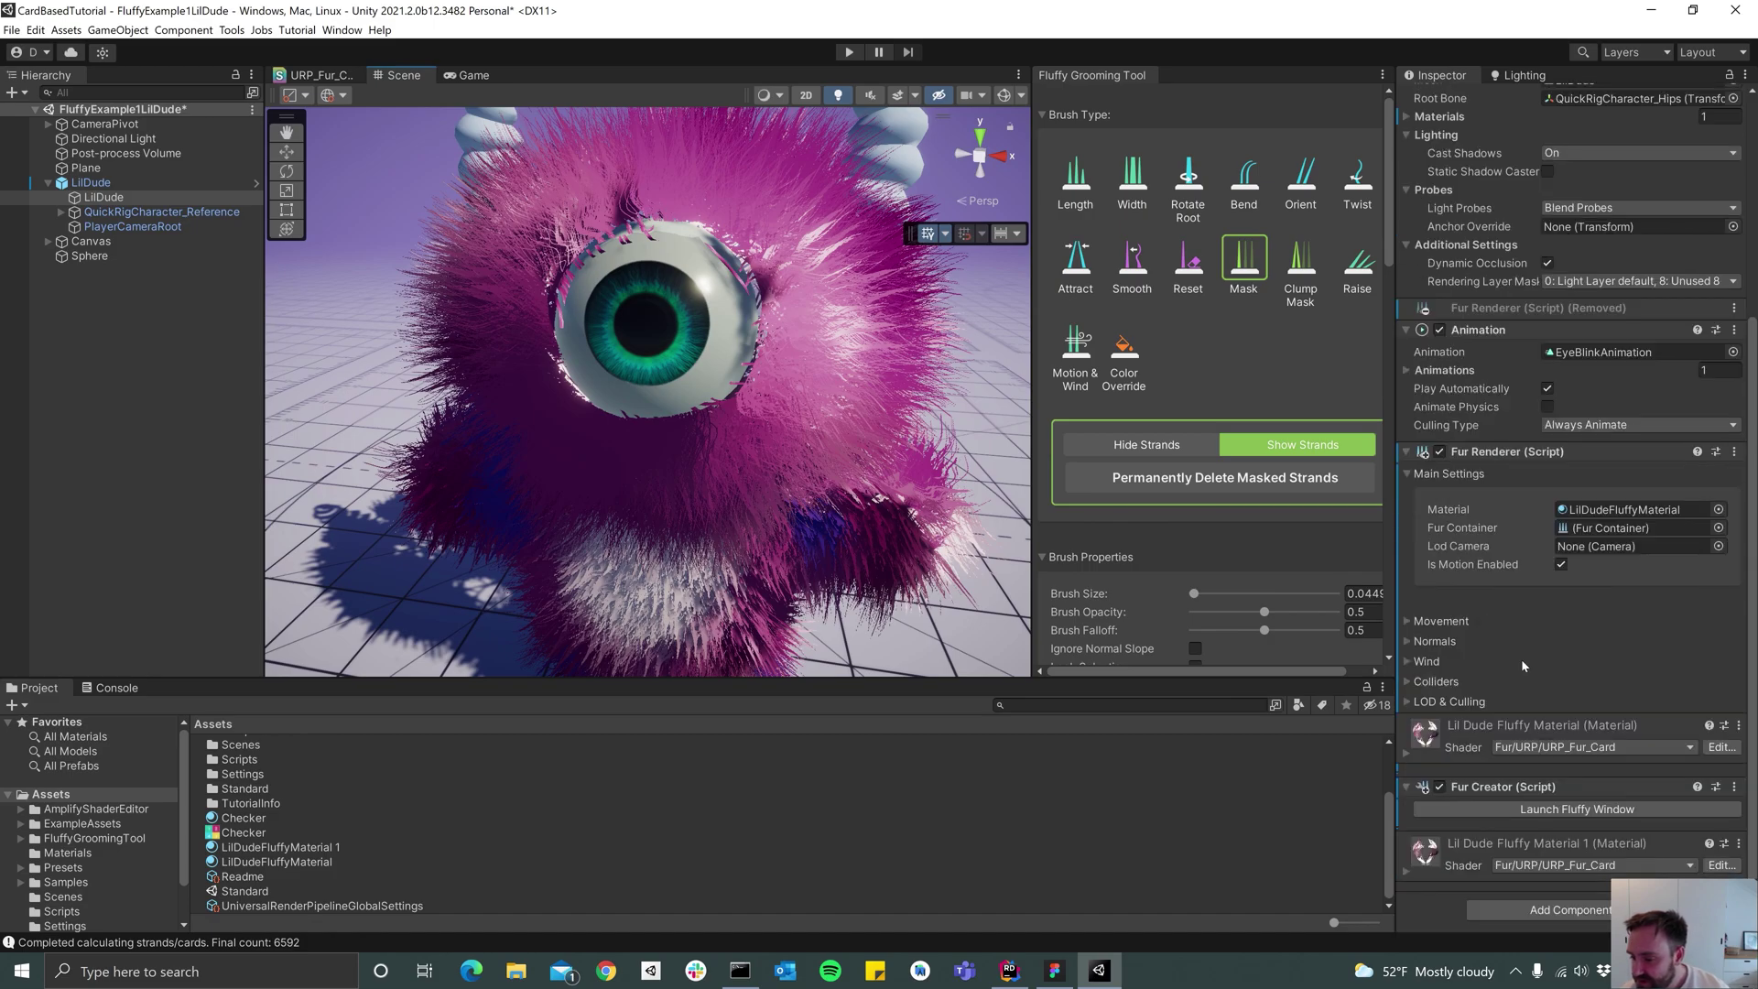
left_click(1431, 851)
scroll(1499, 706, "down", 12)
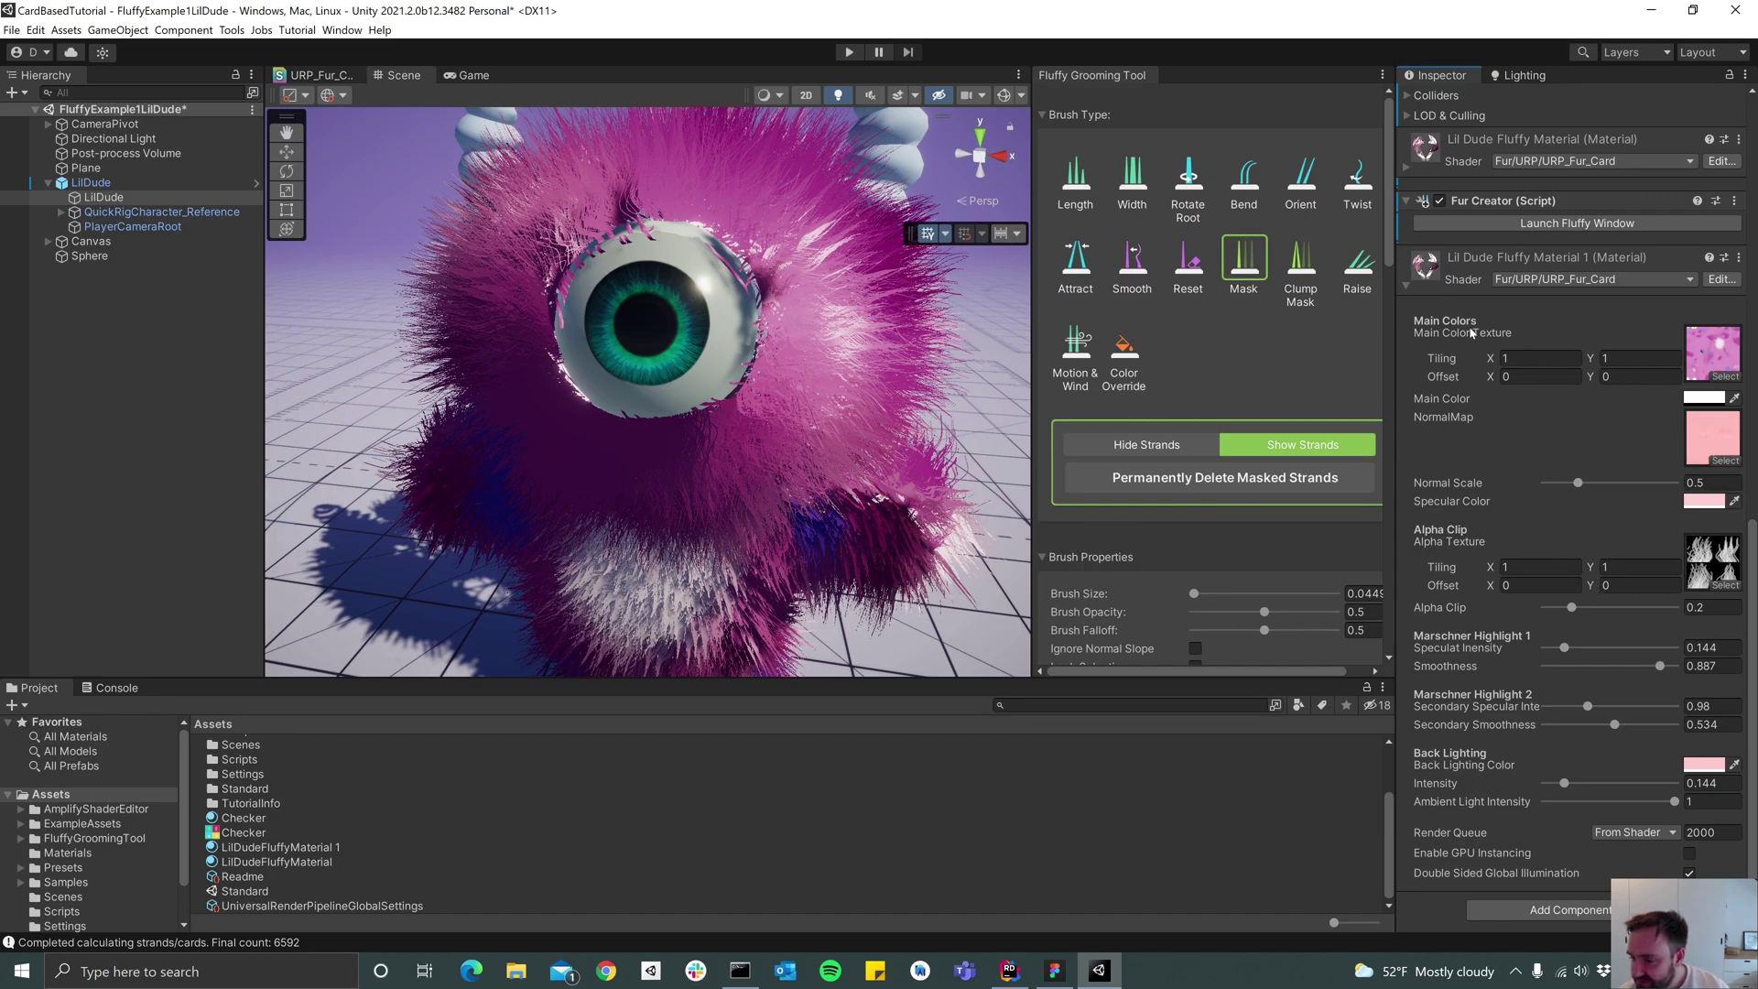
left_click_drag(1572, 608, 1485, 616)
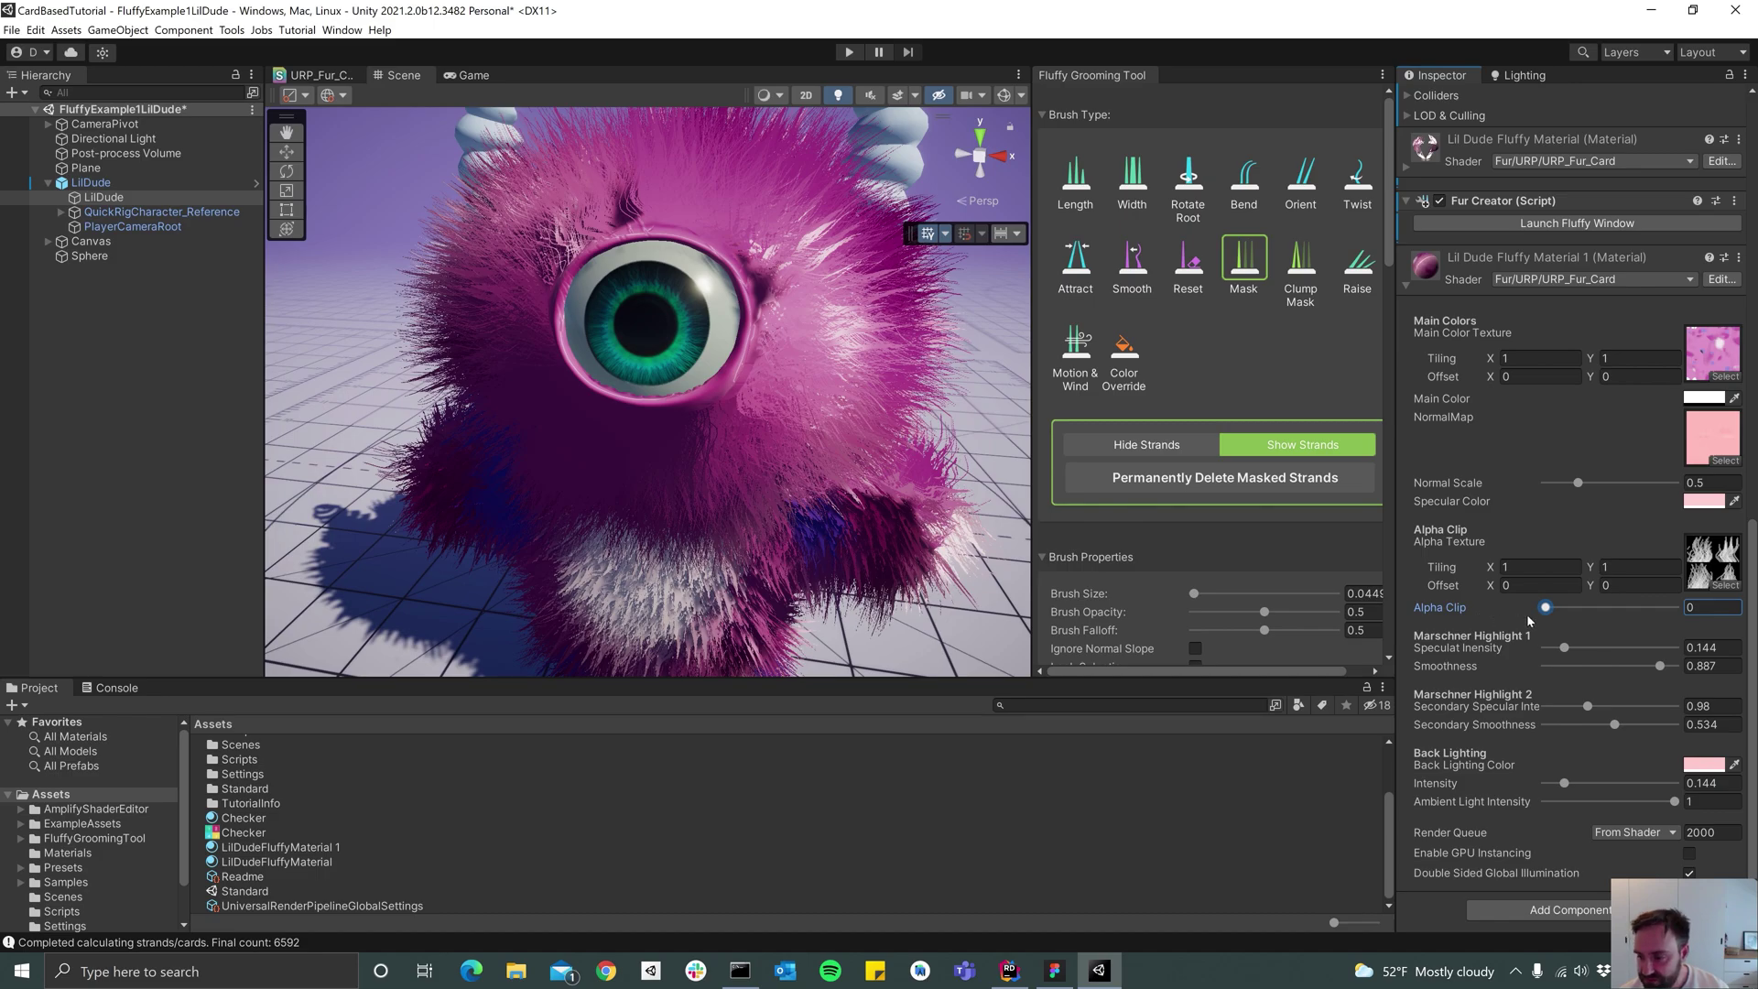
Set both the Alpha Texture and the NormalMap of Lil Dude Fluffy Material 1 to None
left_click(1728, 587)
scroll(1266, 444, "up", 15)
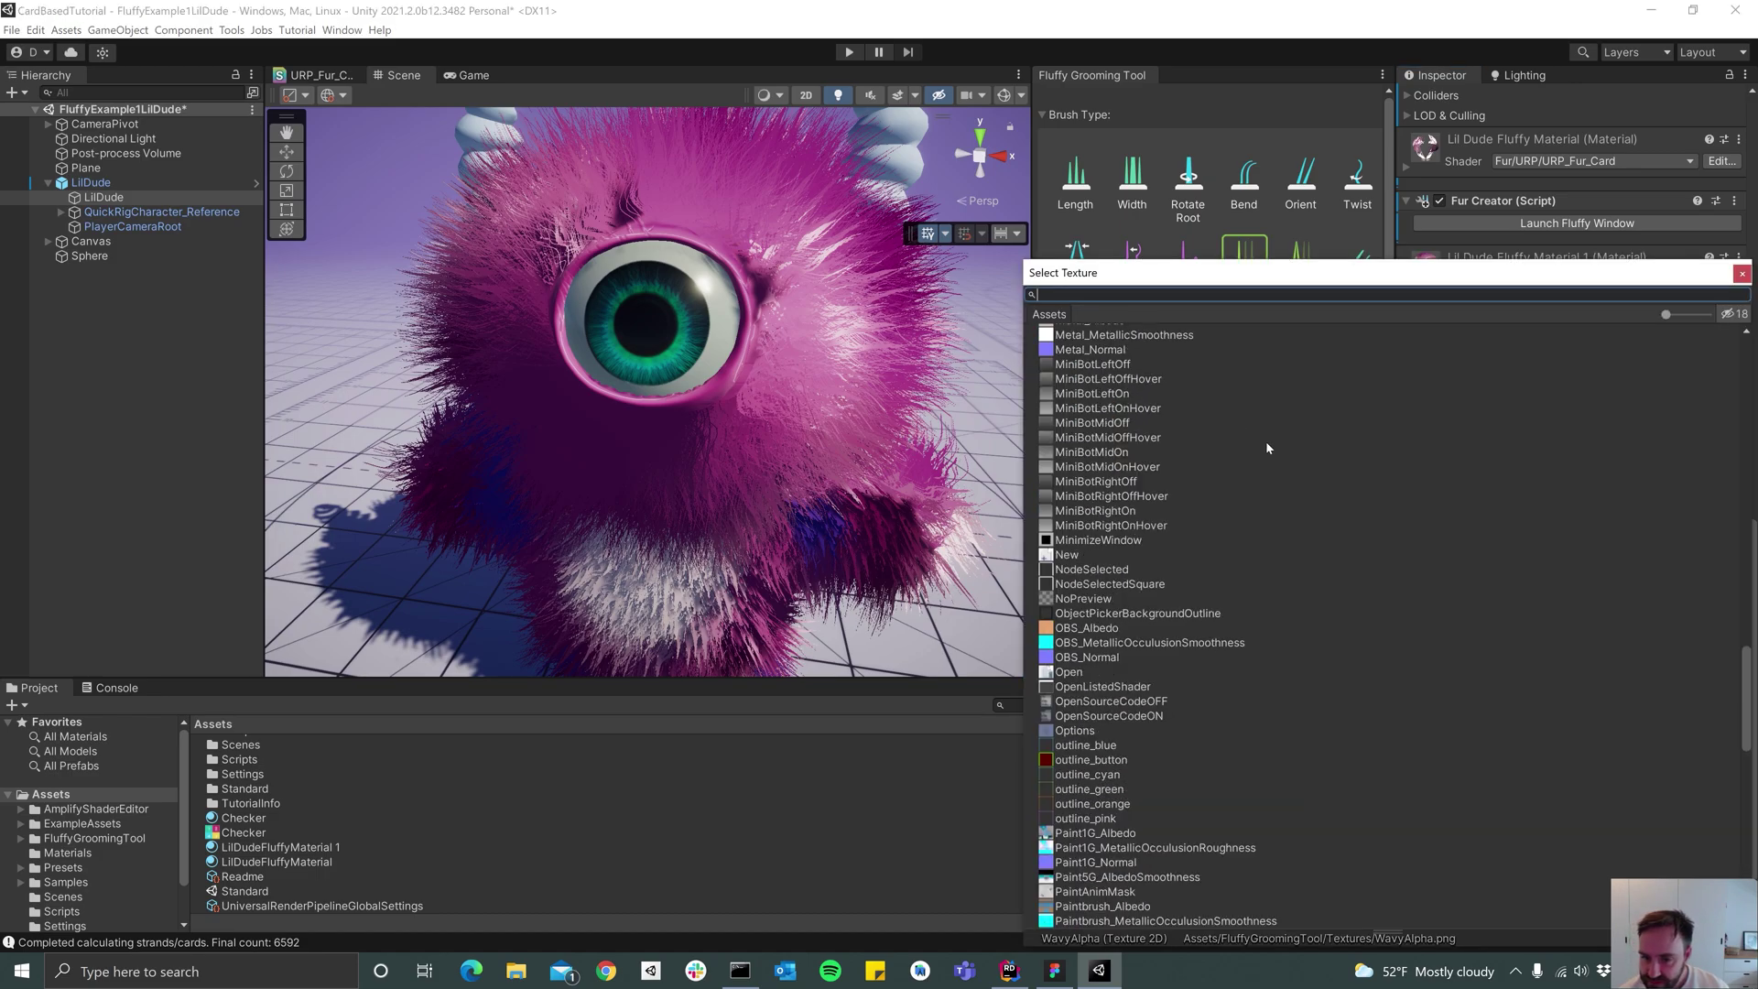
left_click(1119, 333)
left_click(1228, 397)
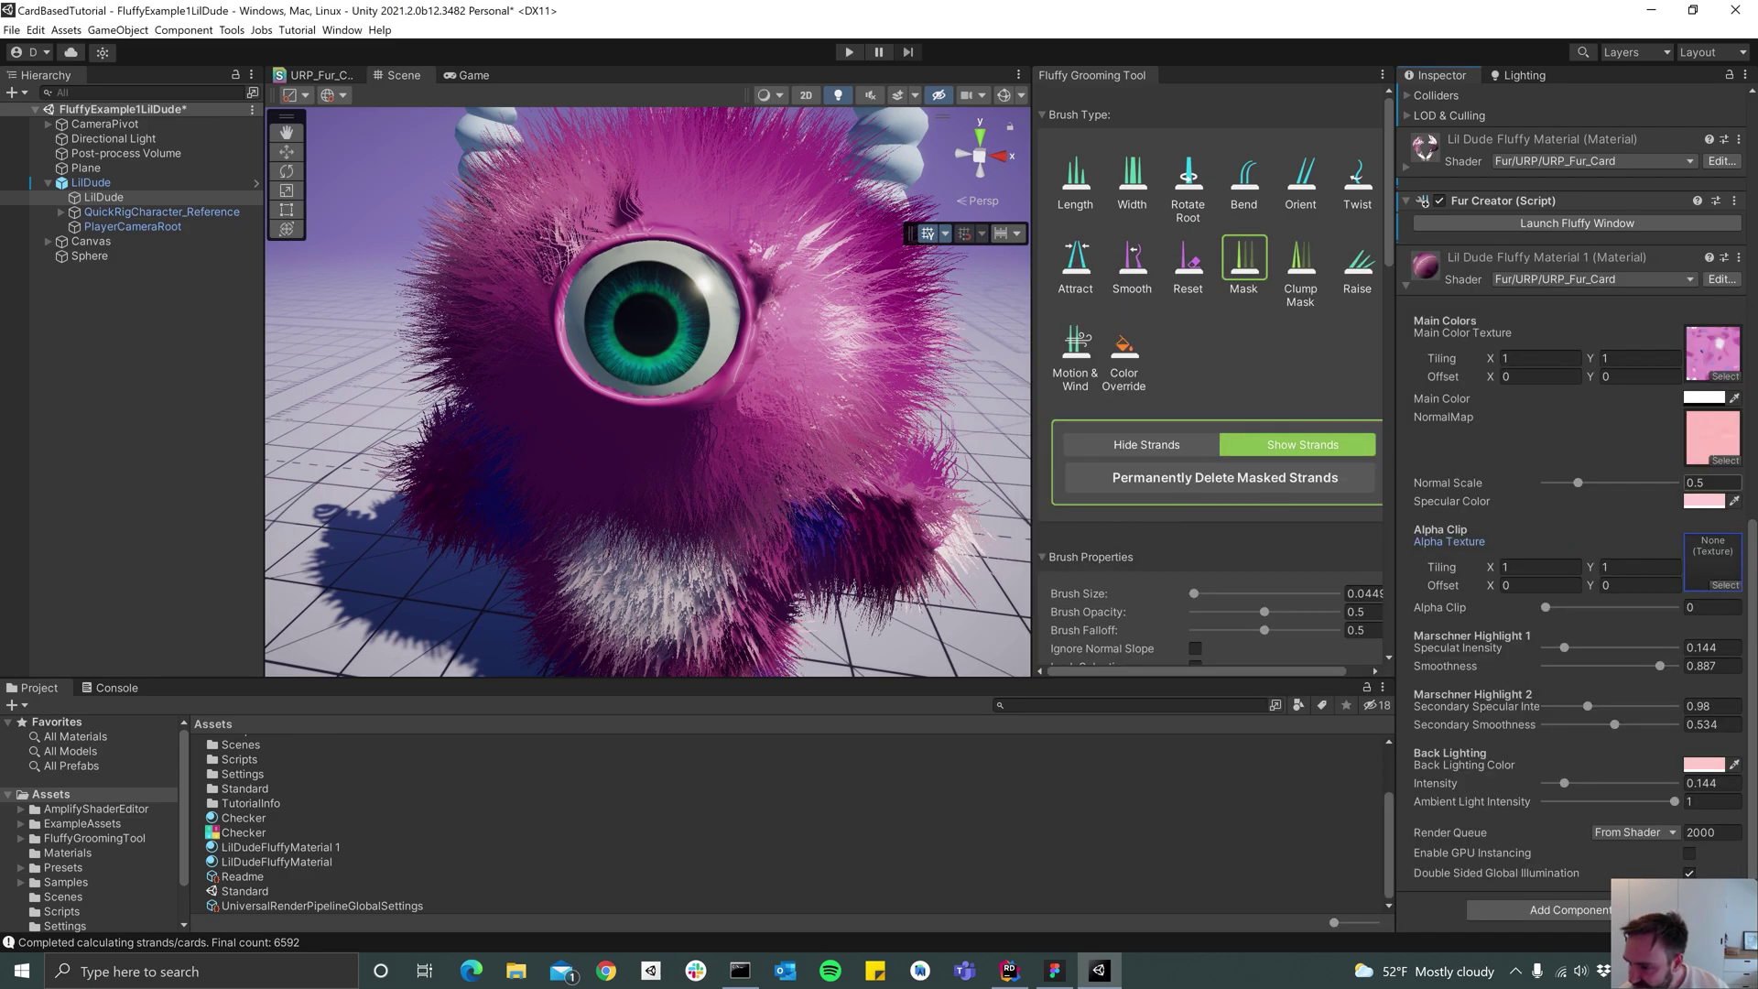
left_click(1726, 461)
scroll(1299, 503, "up", 15)
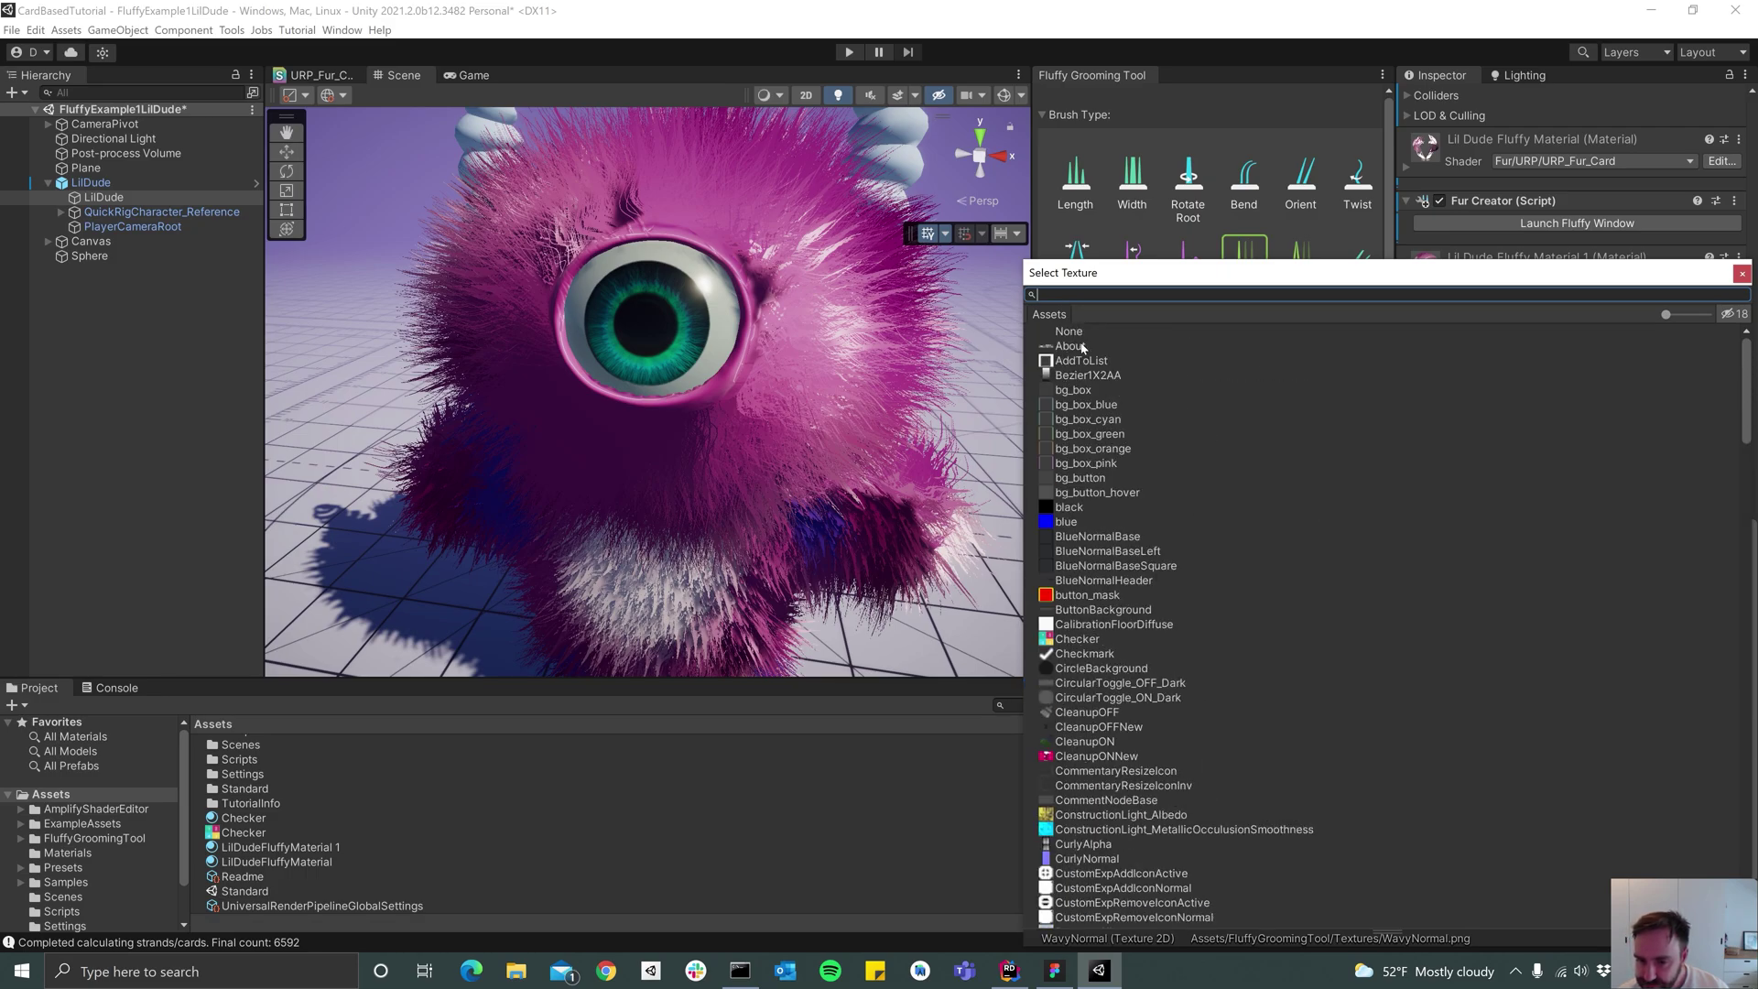
double_click(1072, 334)
Lower the body material's first specular intensity to 0.023, secondary specular intensity to 0.11 and back lighting intensity to 0
left_click_drag(668, 382, 688, 345, "alt")
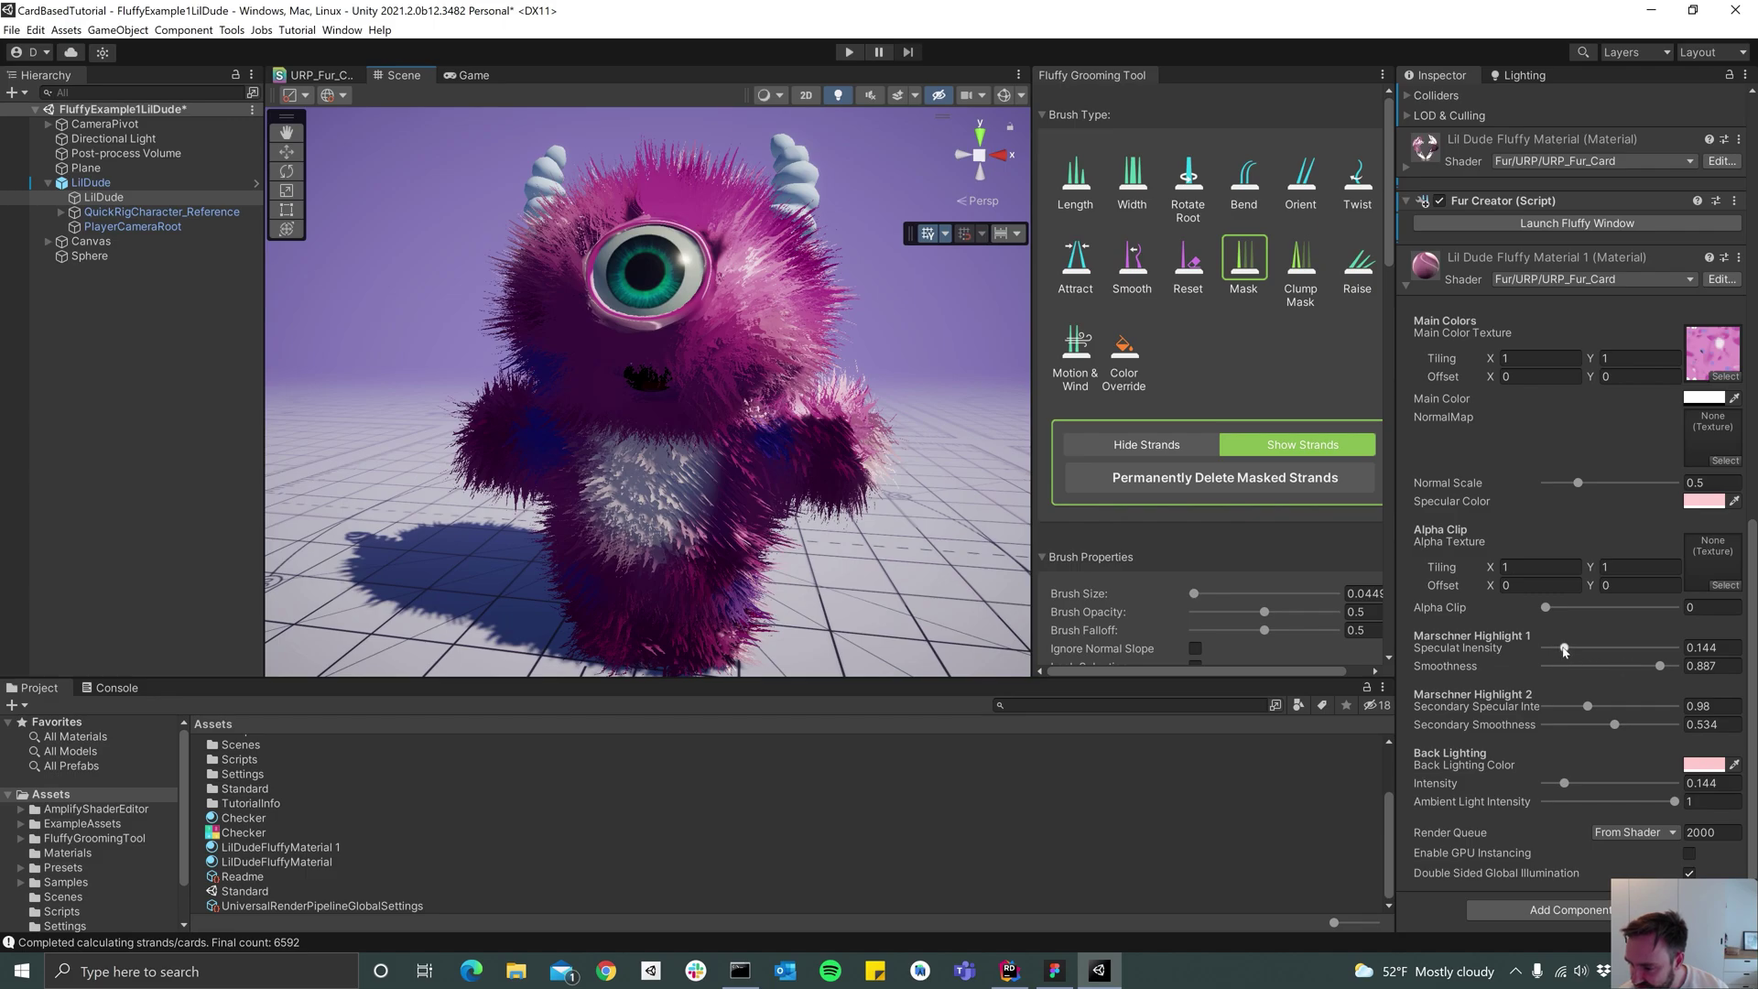
left_click_drag(1562, 649, 1551, 651)
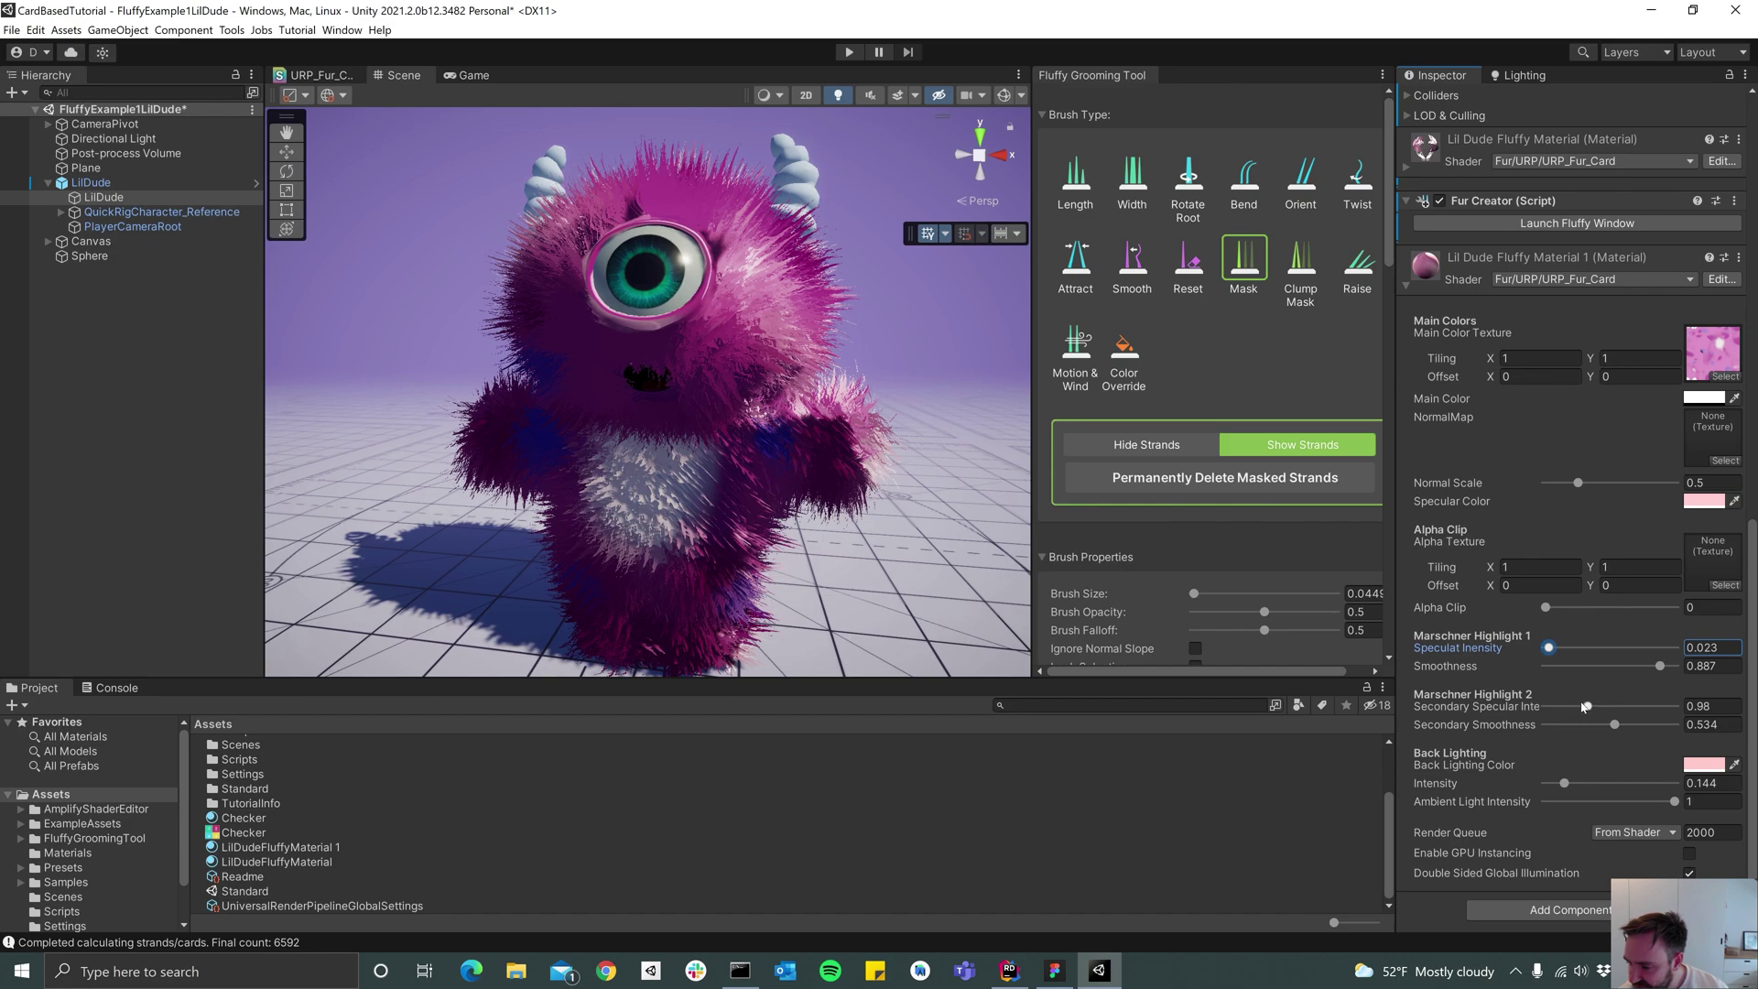
left_click_drag(1588, 707, 1554, 707)
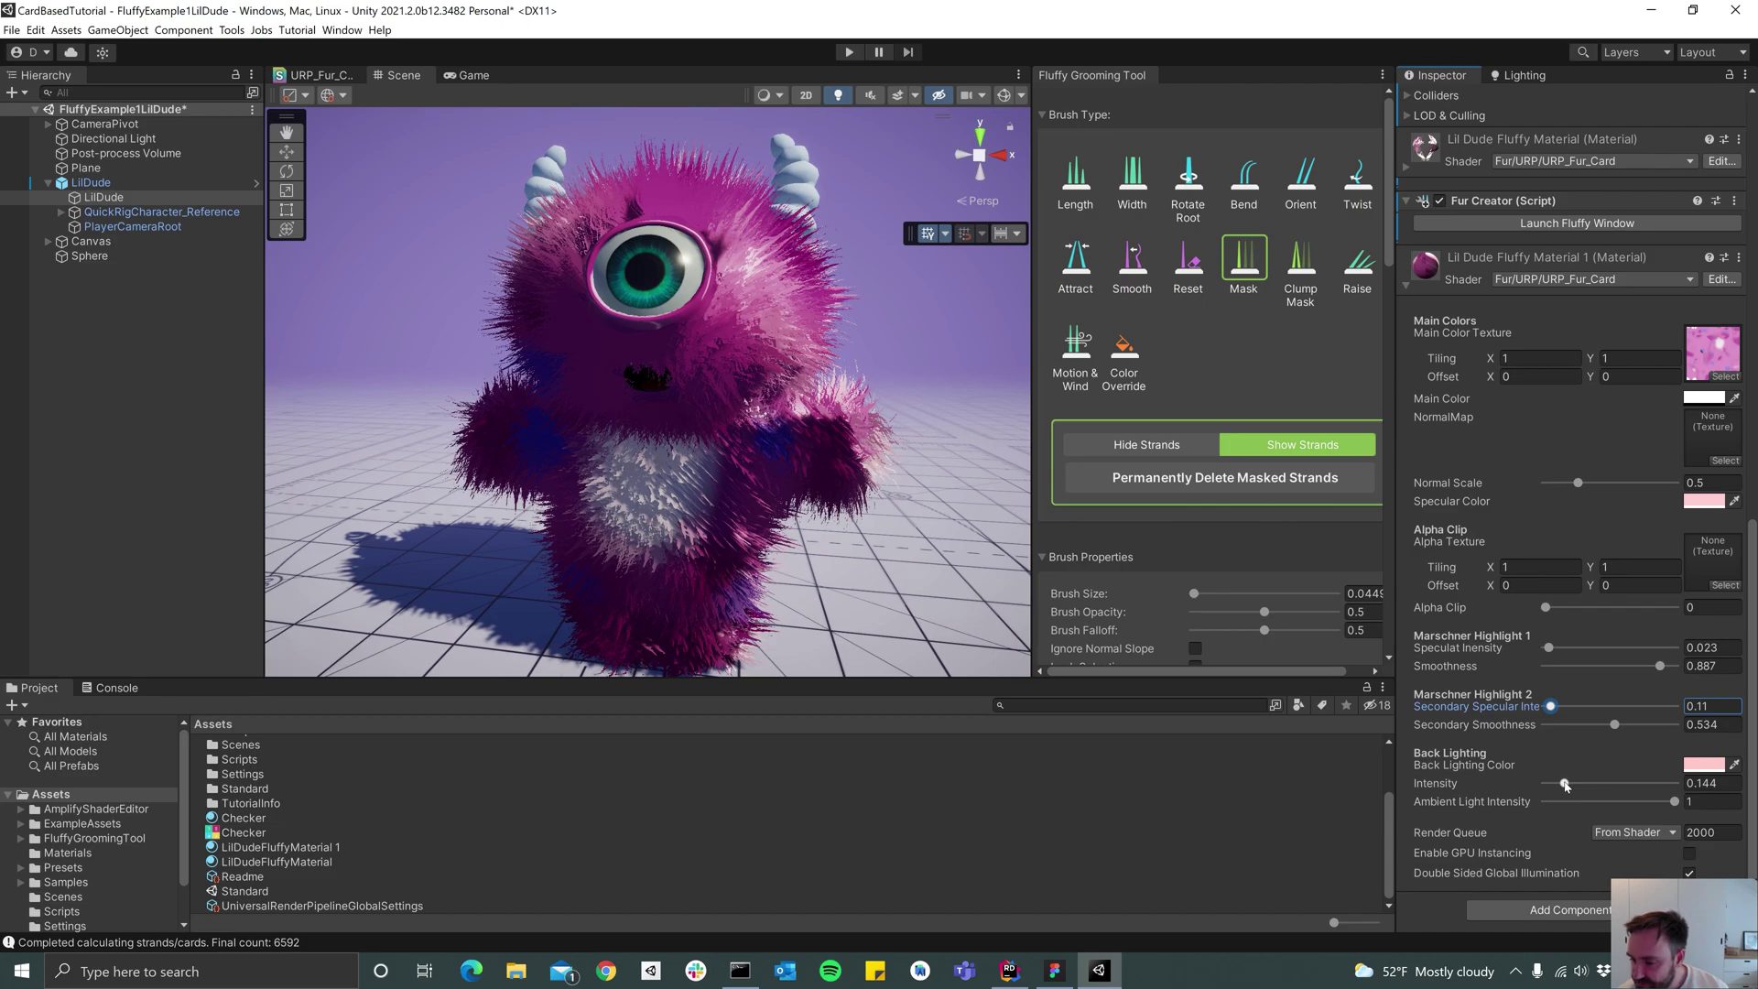
left_click_drag(1565, 784, 1546, 784)
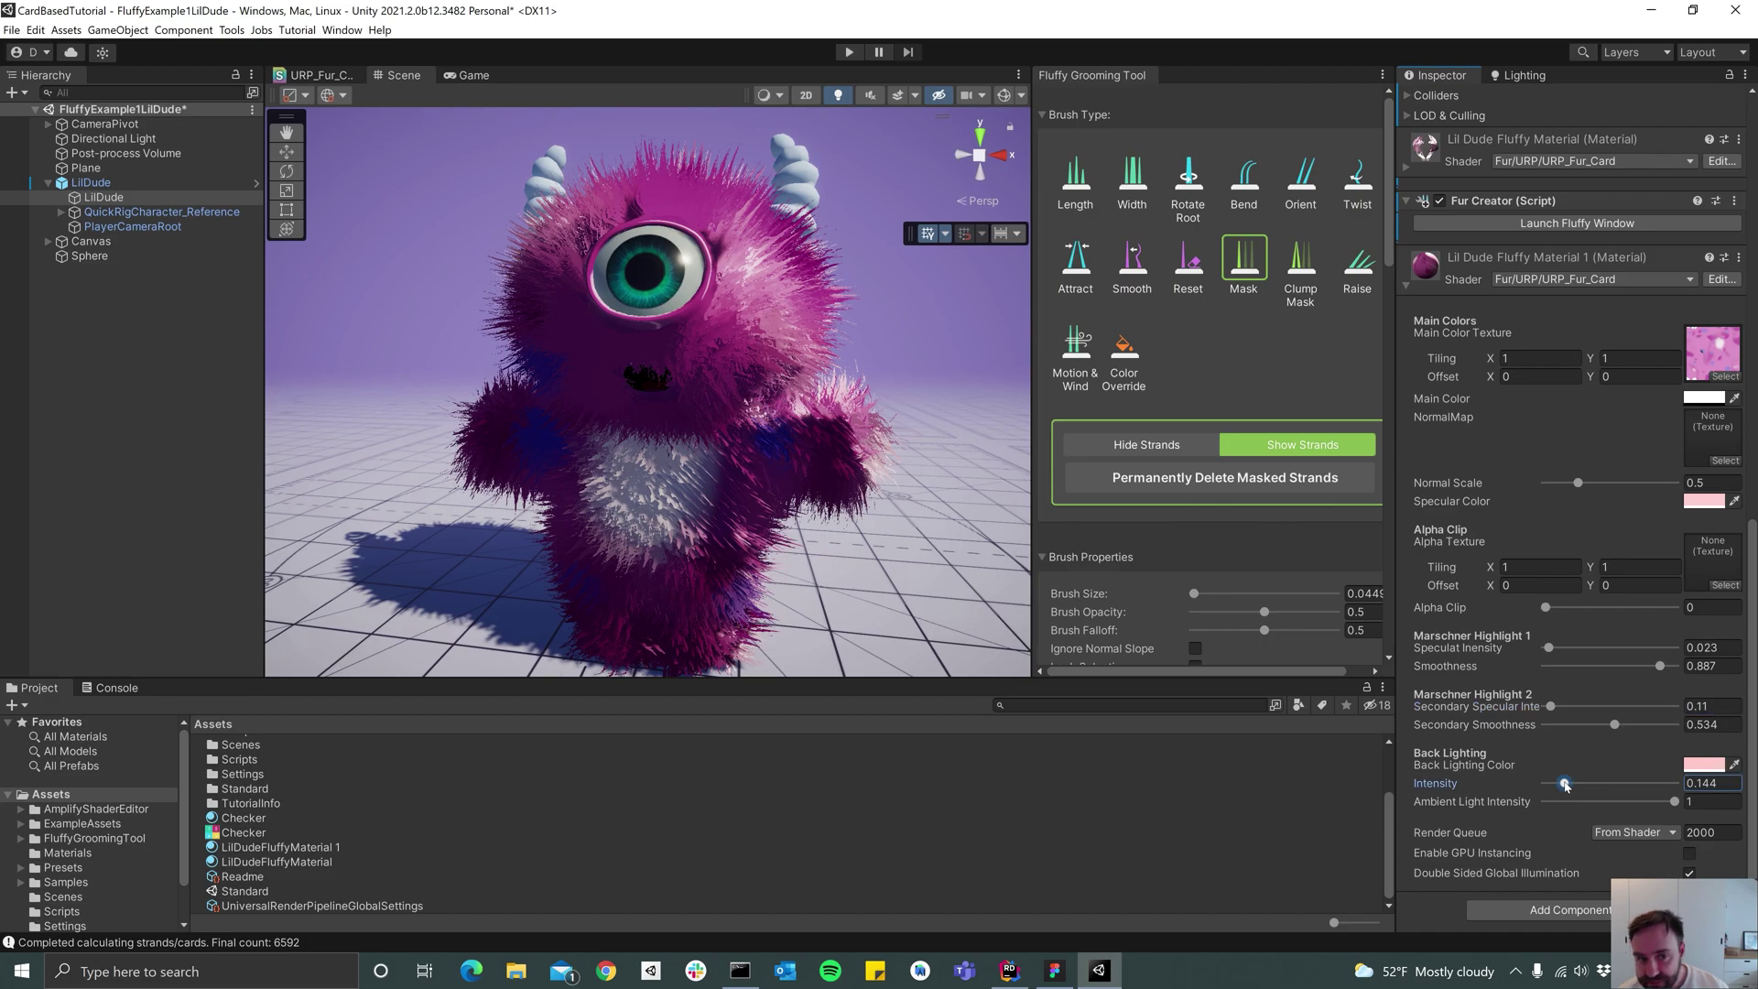
left_click_drag(725, 355, 847, 366, "alt")
scroll(656, 382, "up", 3)
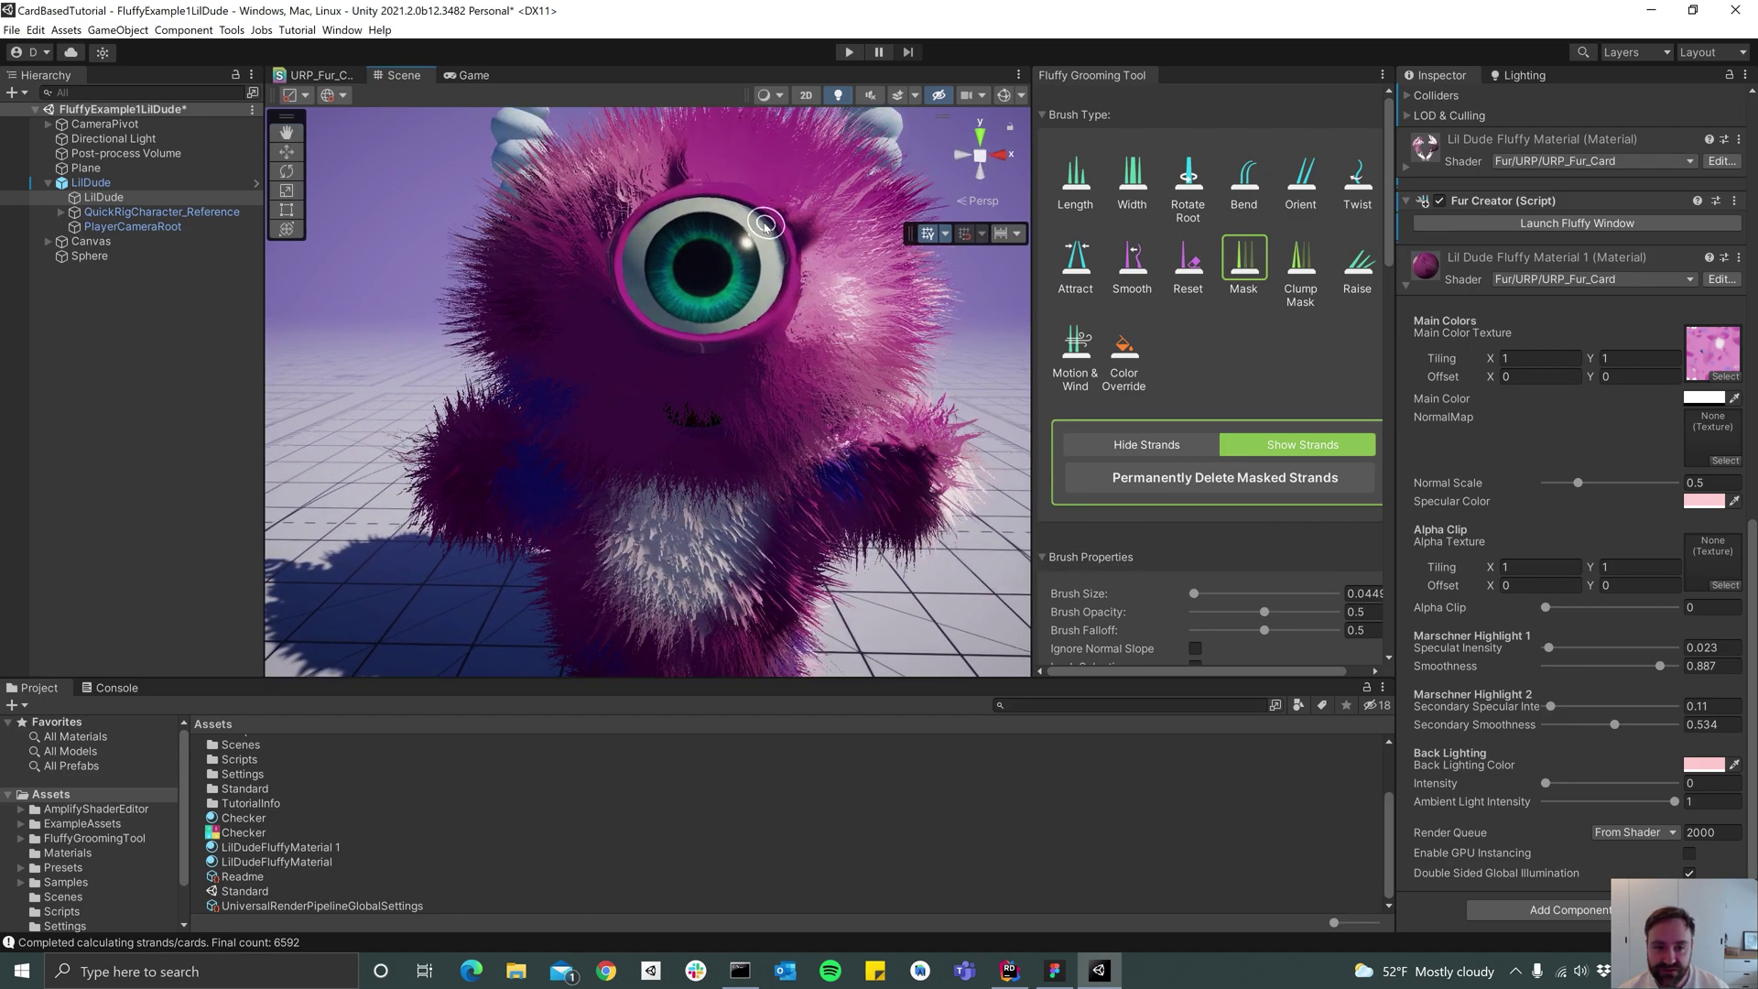
scroll(726, 403, "down", 4)
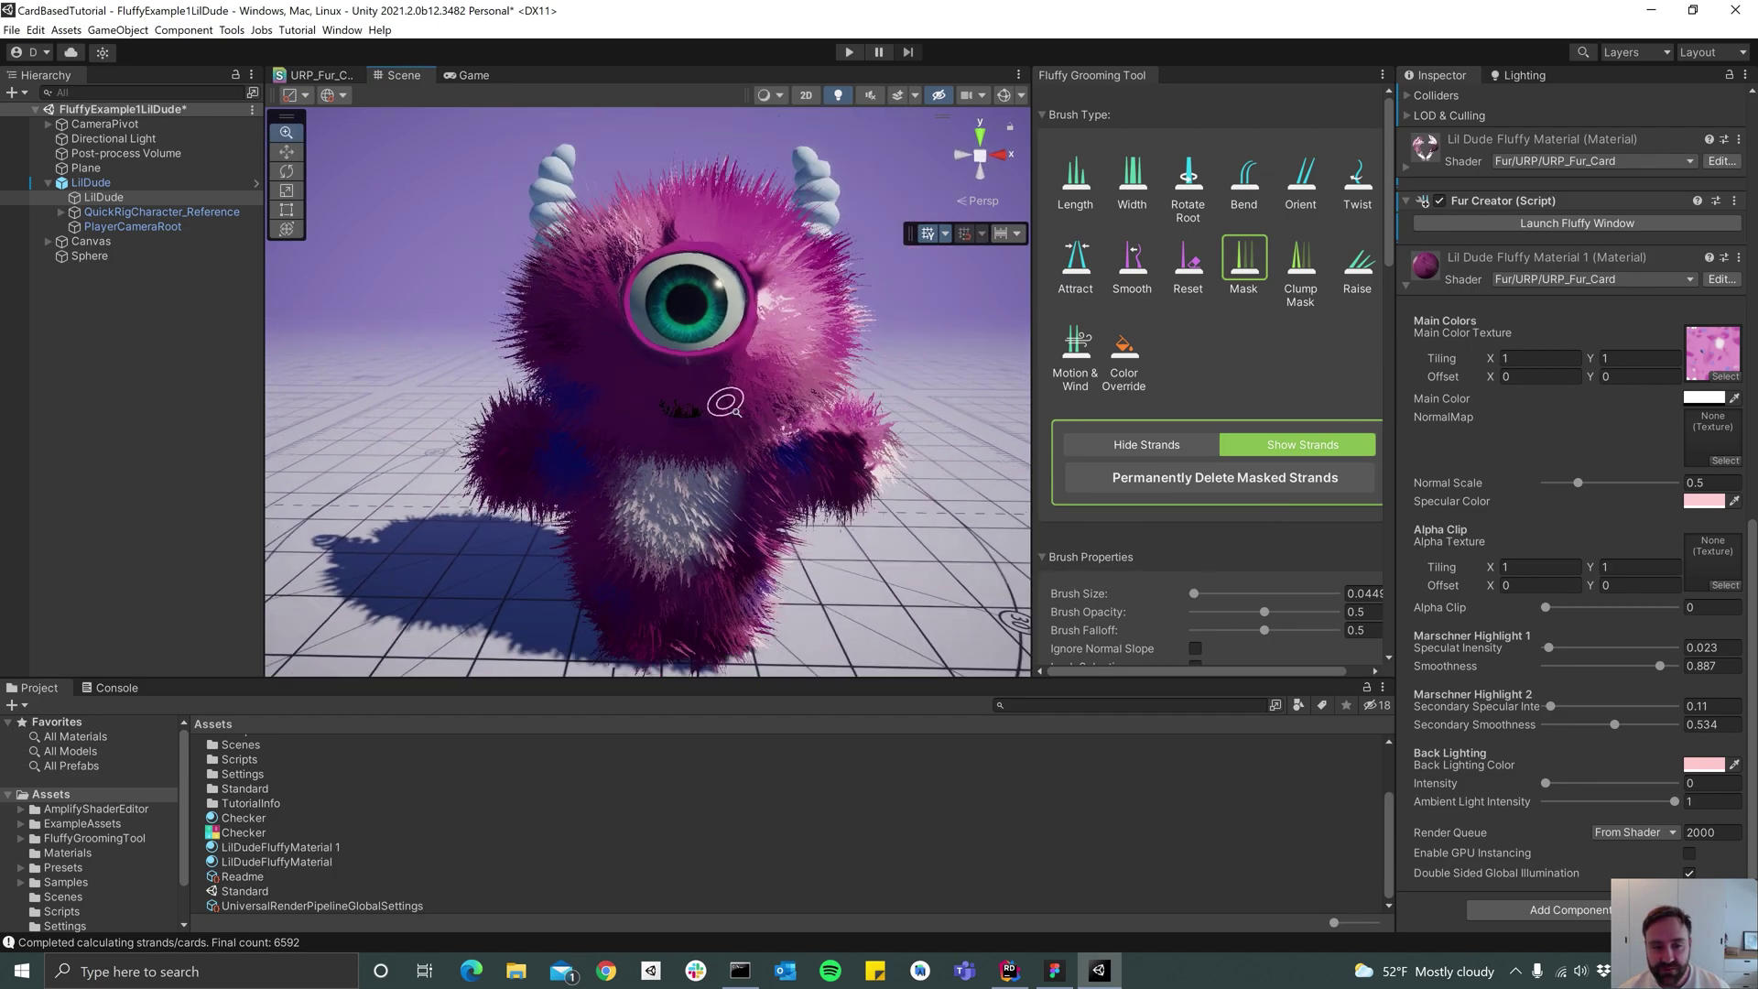
Choose the Rotate Root grooming brush and enable Ignore Normal Slope for it
left_click_drag(770, 405, 1163, 450, "alt")
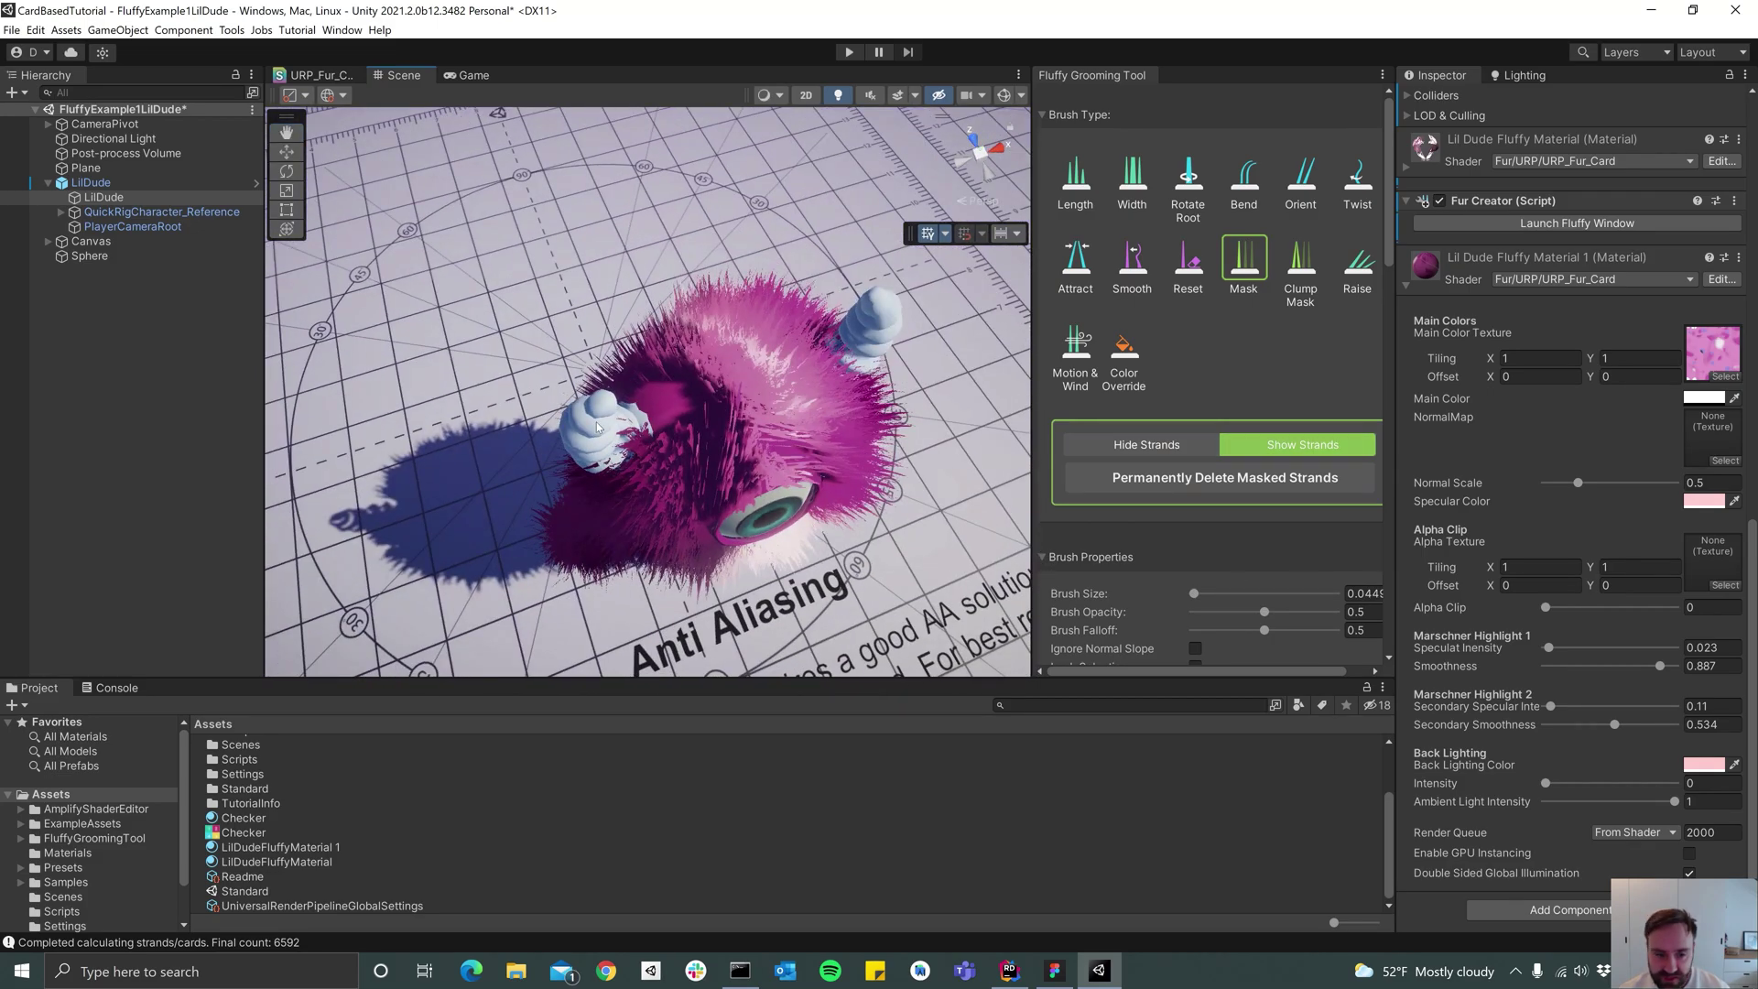
mouse_move(597, 428)
left_mouse_down("alt")
mouse_move(615, 472)
mouse_move(675, 393)
mouse_move(681, 411)
left_mouse_up("alt")
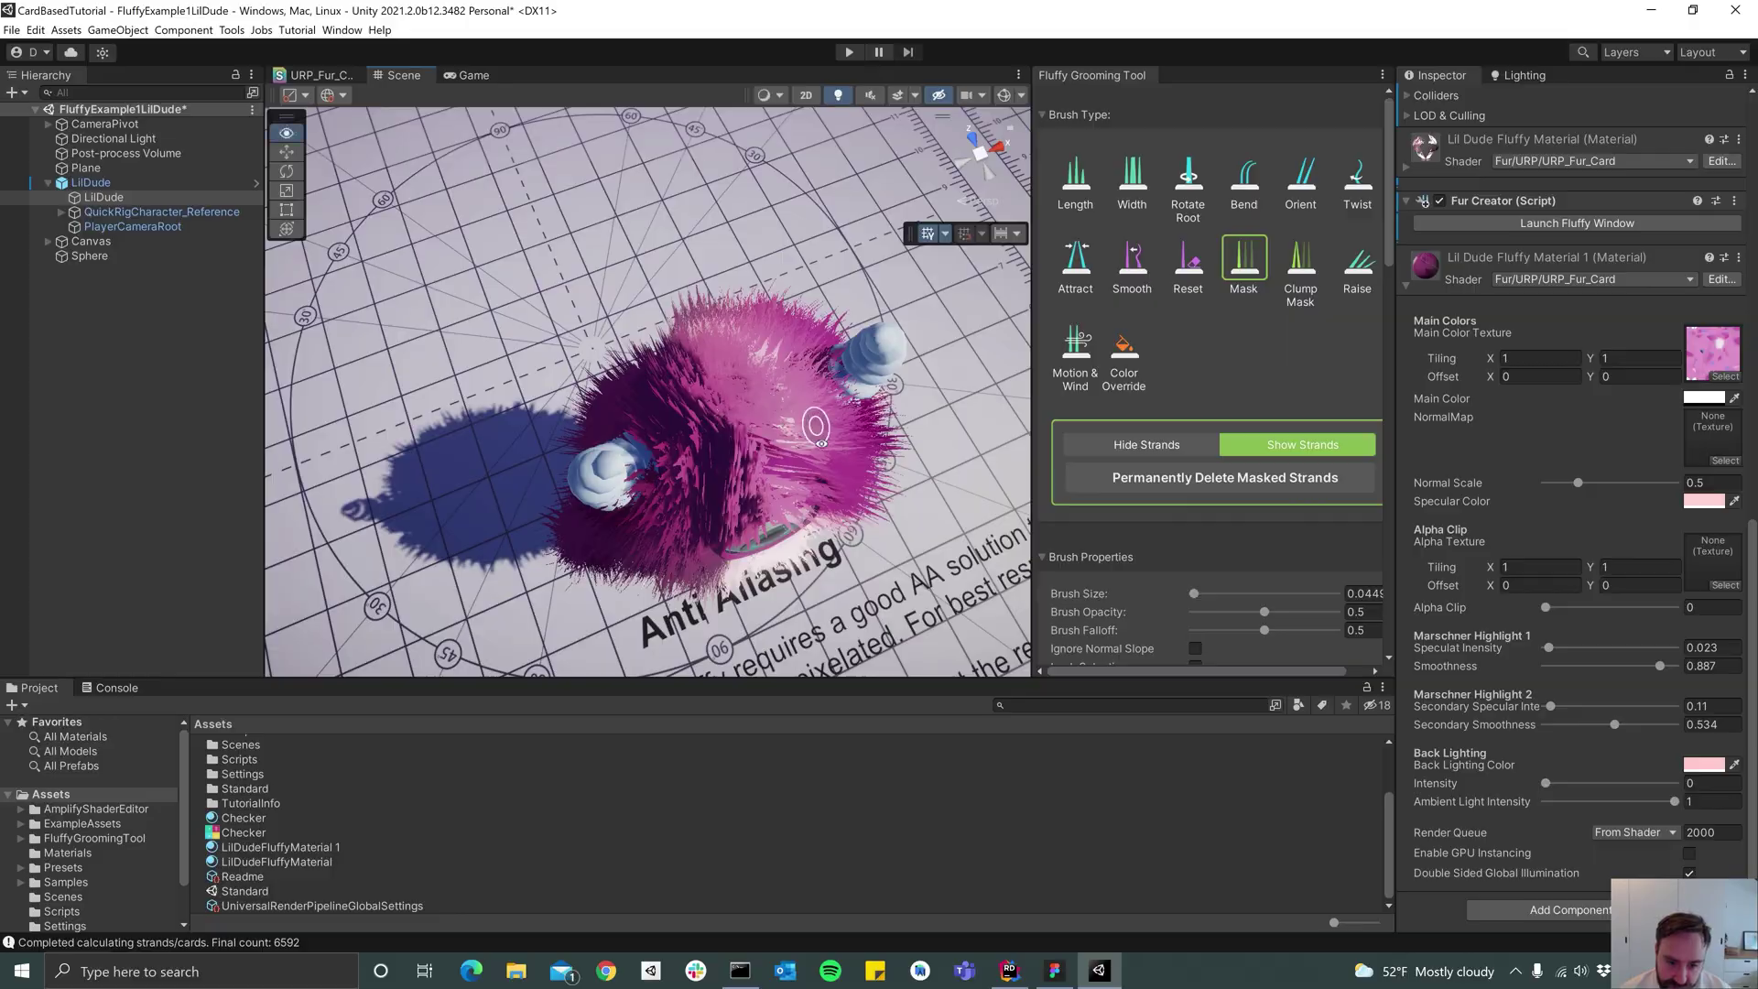
left_click_drag(815, 425, 797, 430, "alt")
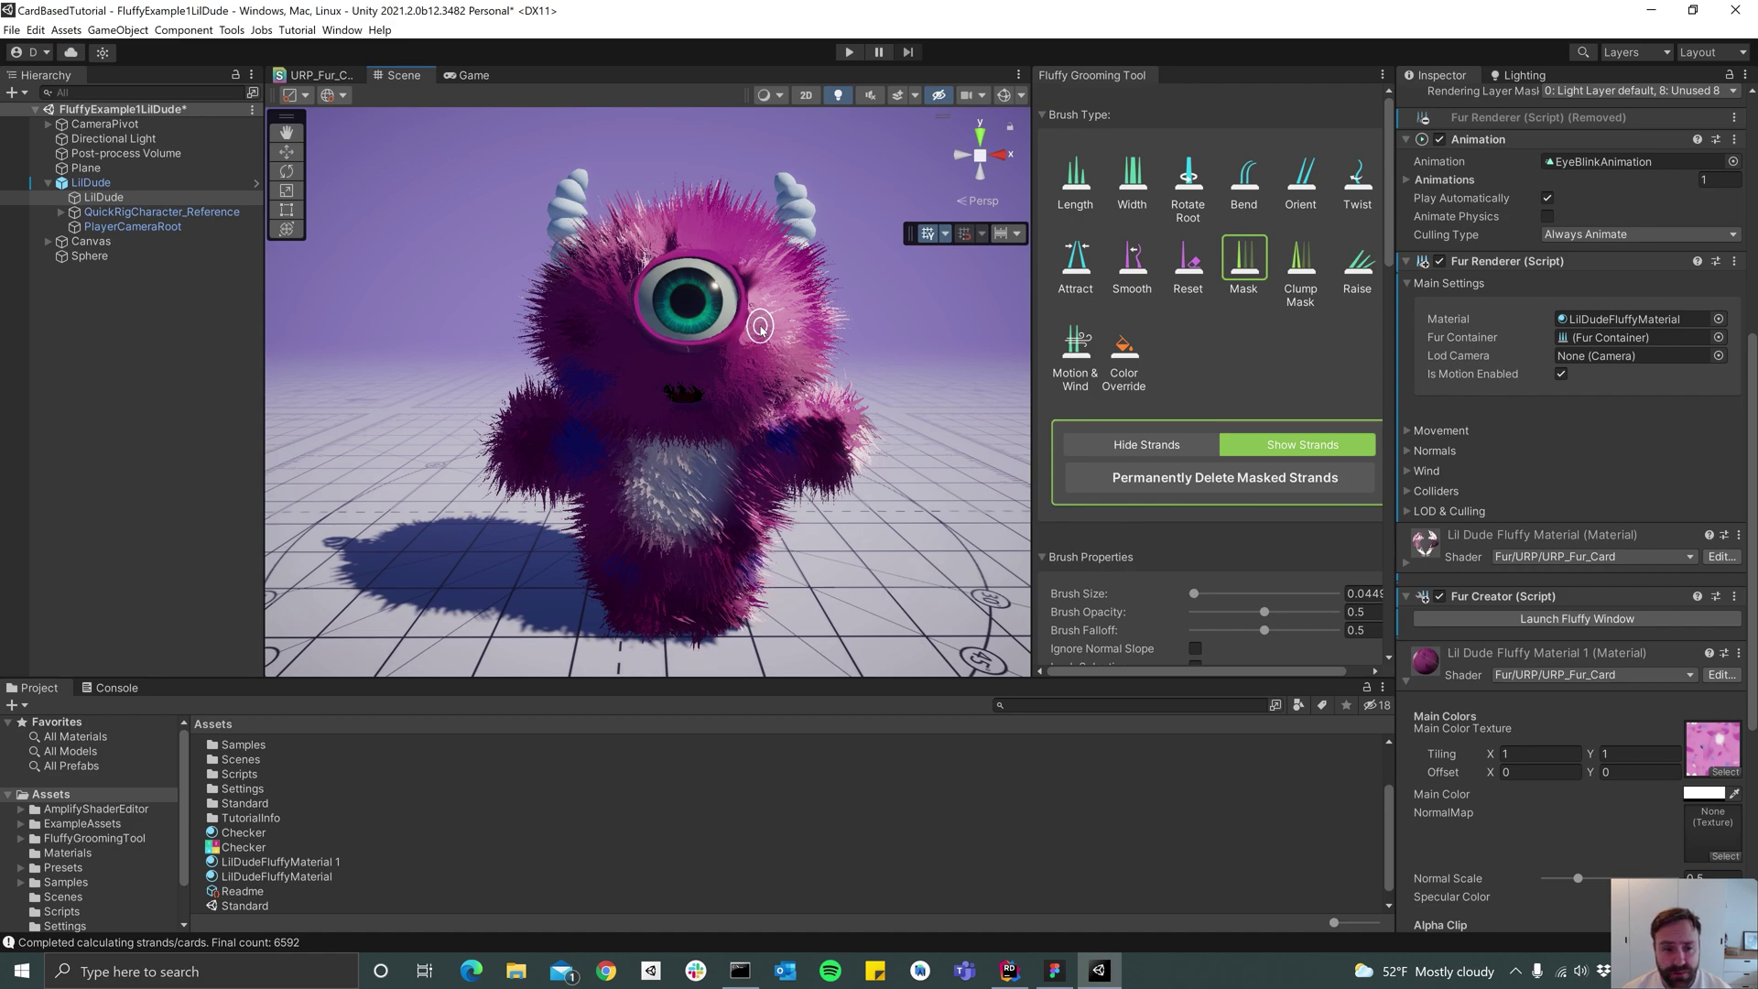
left_click_drag(760, 328, 759, 347, "alt")
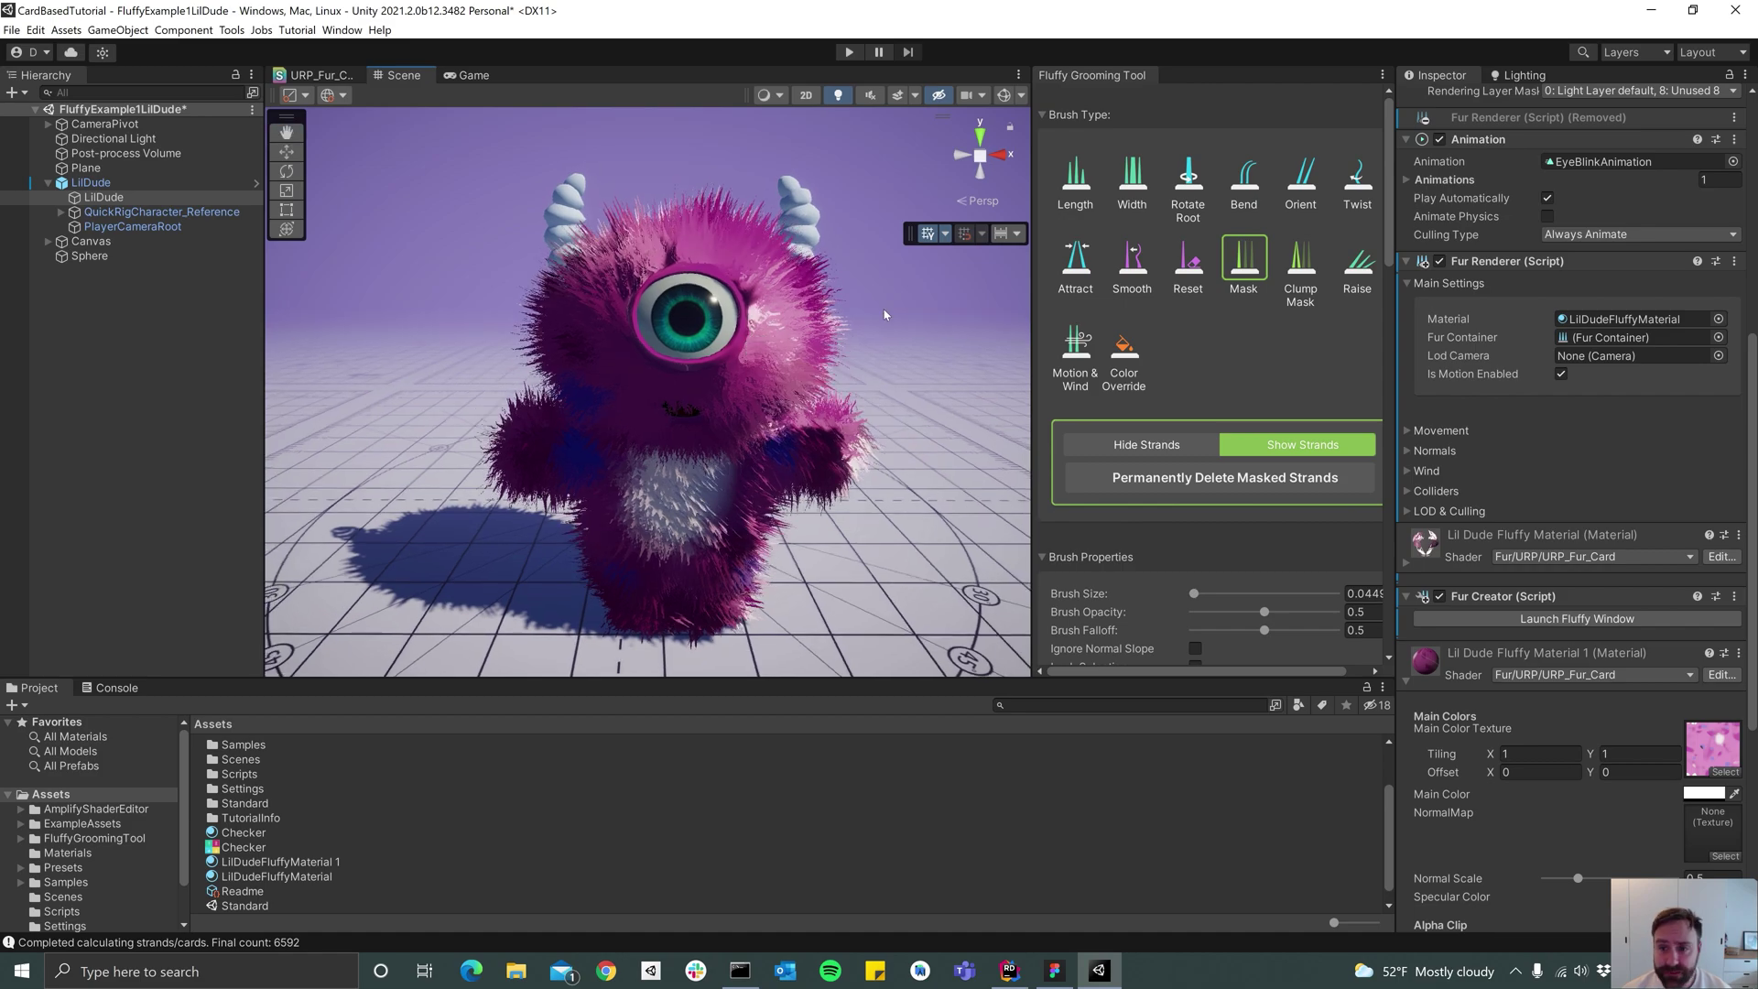
left_click(1179, 174)
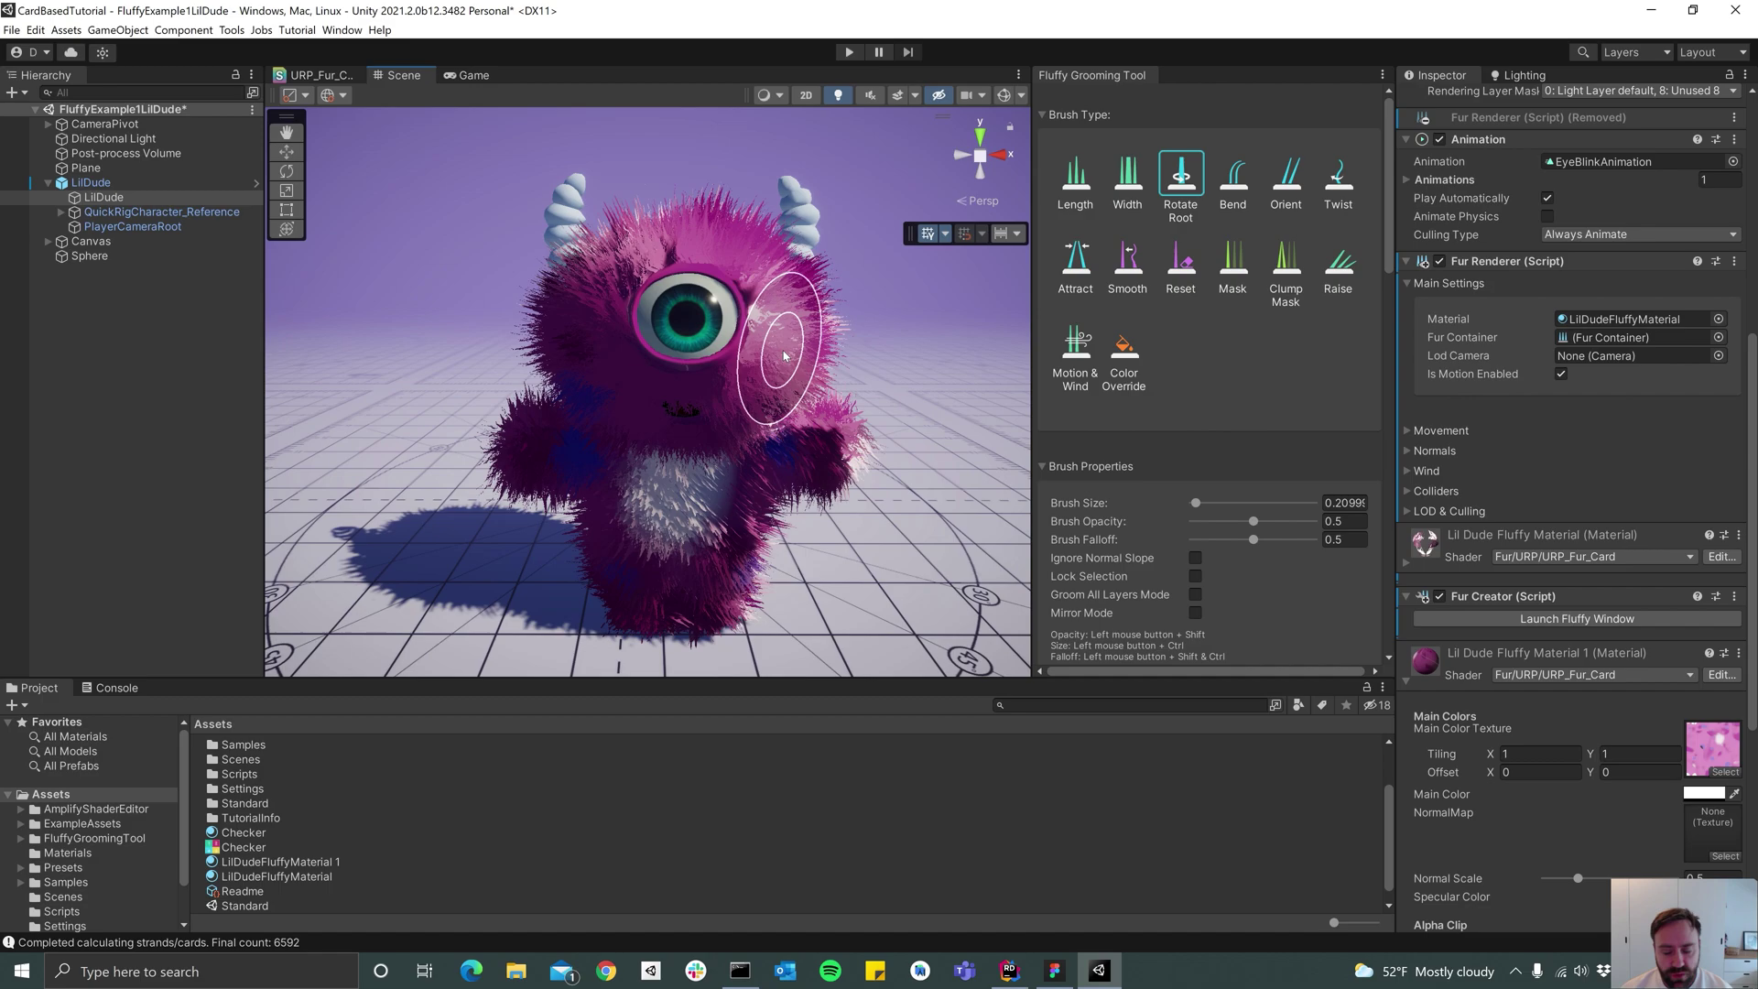
left_click(1196, 558)
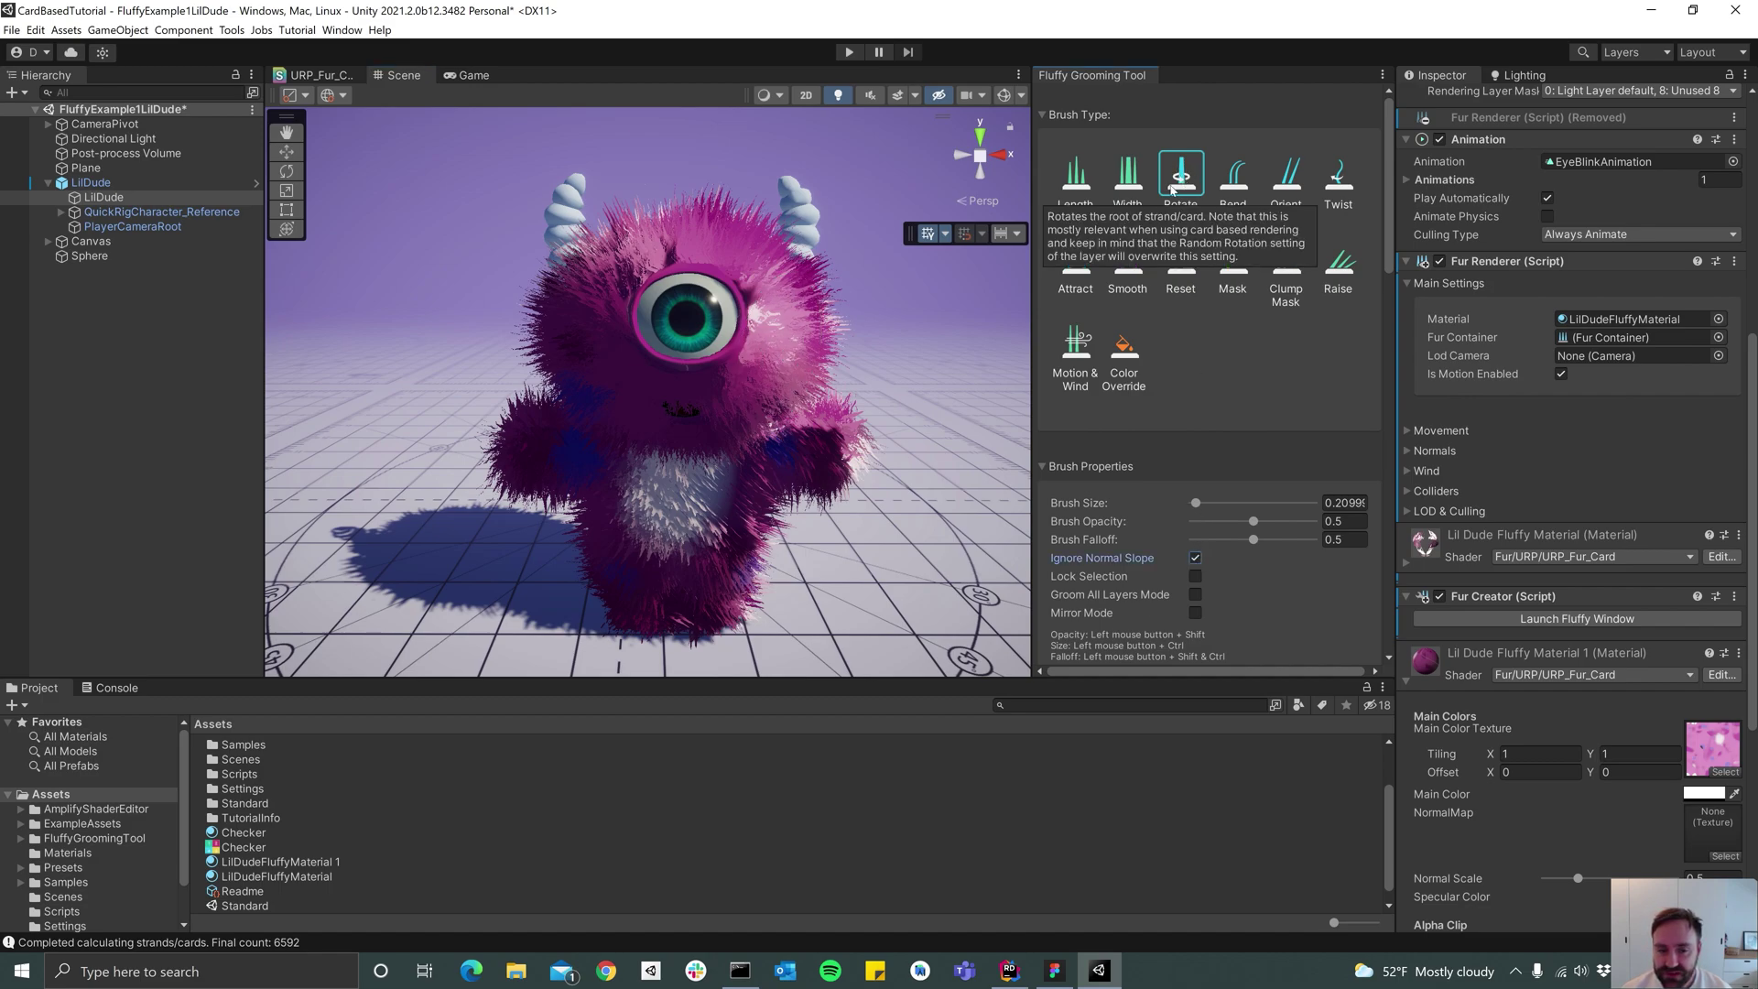
Rotate the roots of the fur cards on the face and the white belly with the Rotate Root brush
left_click_drag(706, 392, 619, 429, "alt")
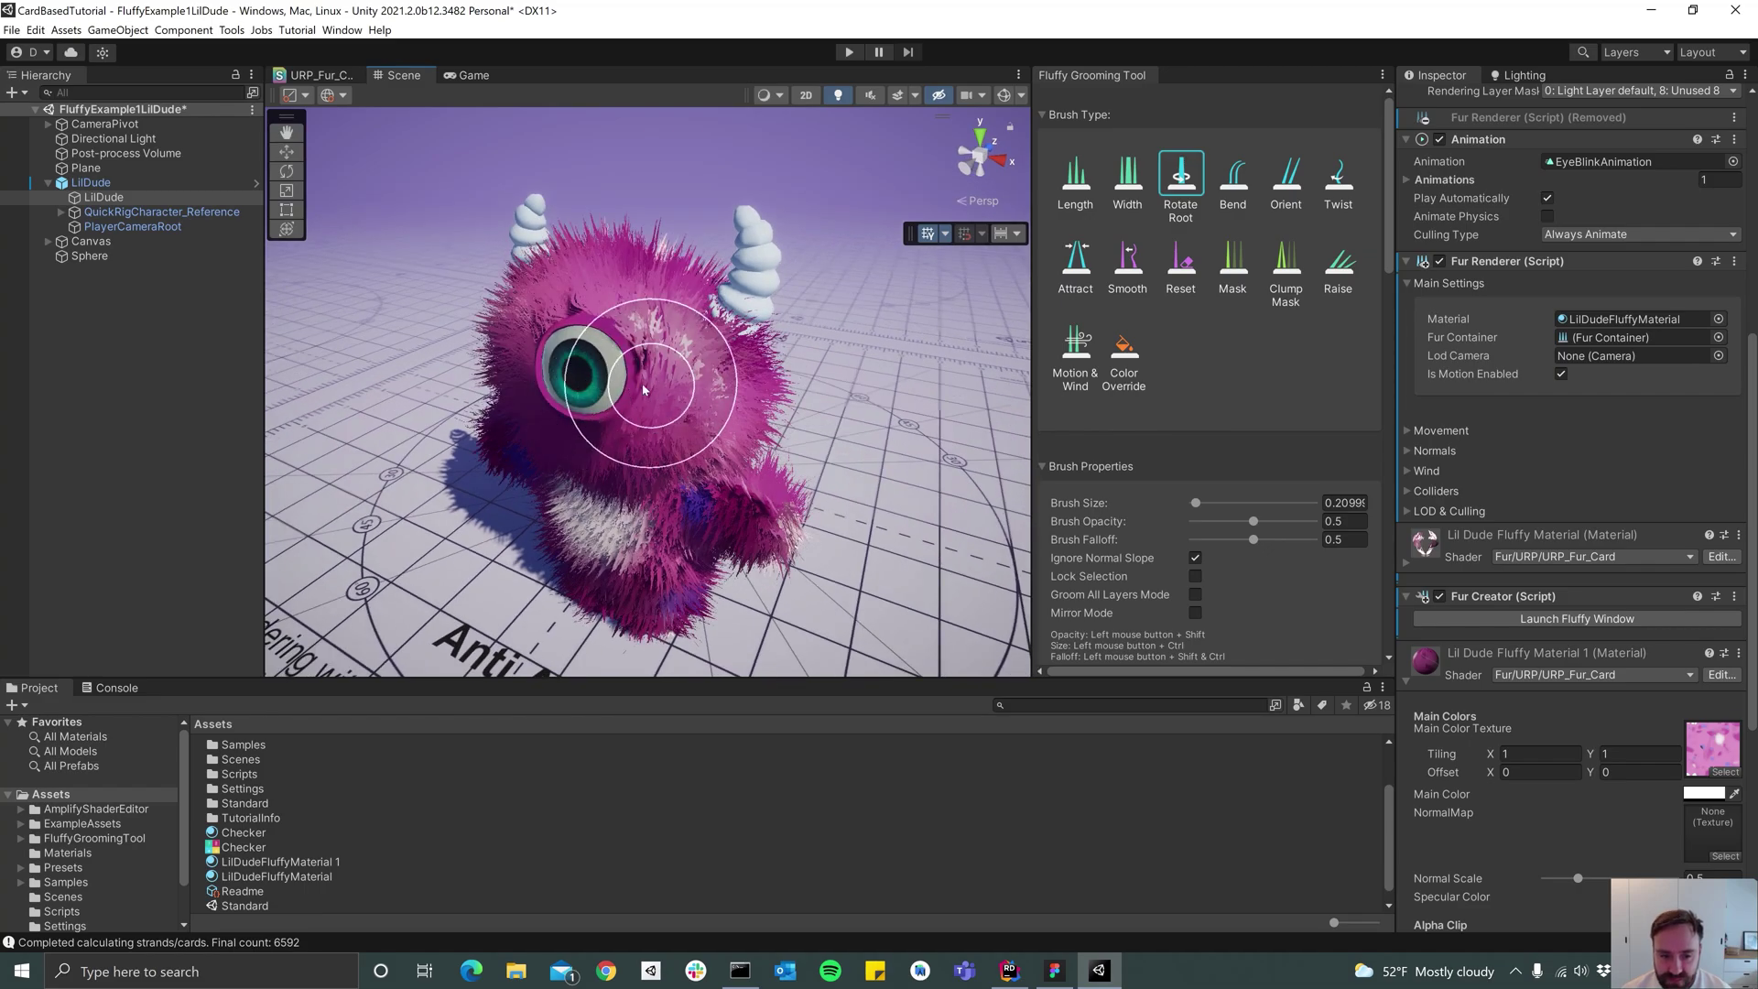
left_click_drag(699, 372, 761, 495, "alt")
scroll(760, 496, "up", 10)
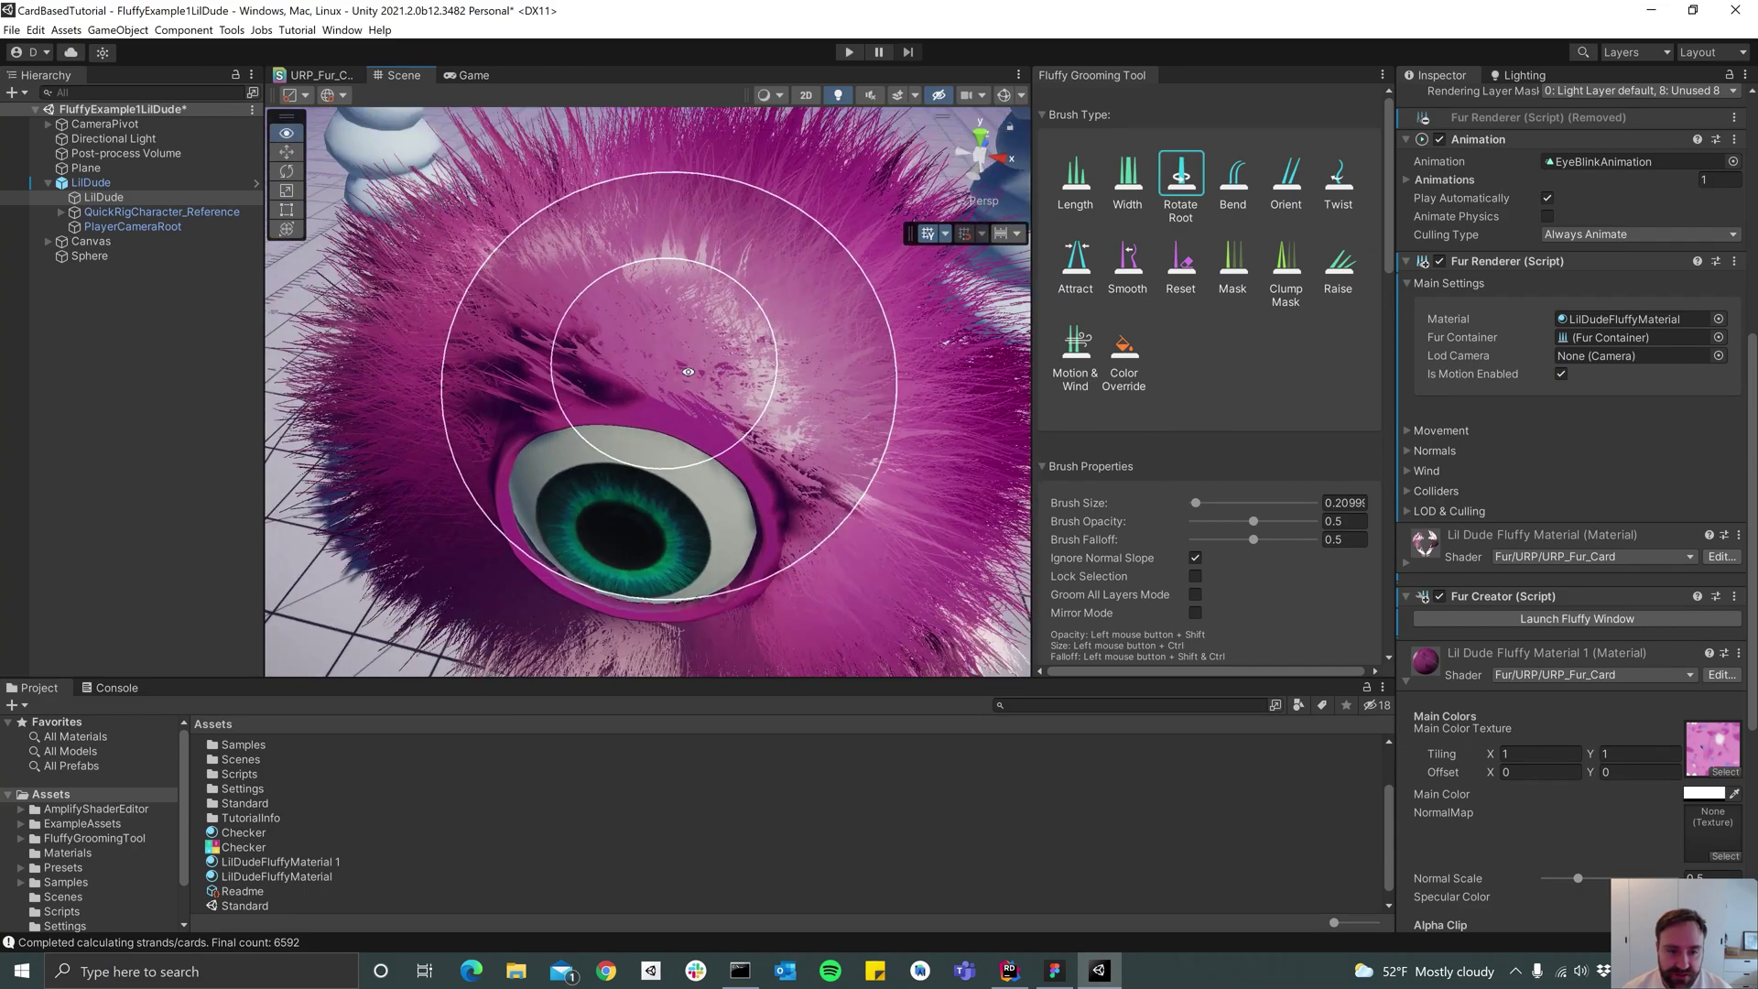
left_click_drag(689, 372, 776, 276, "alt")
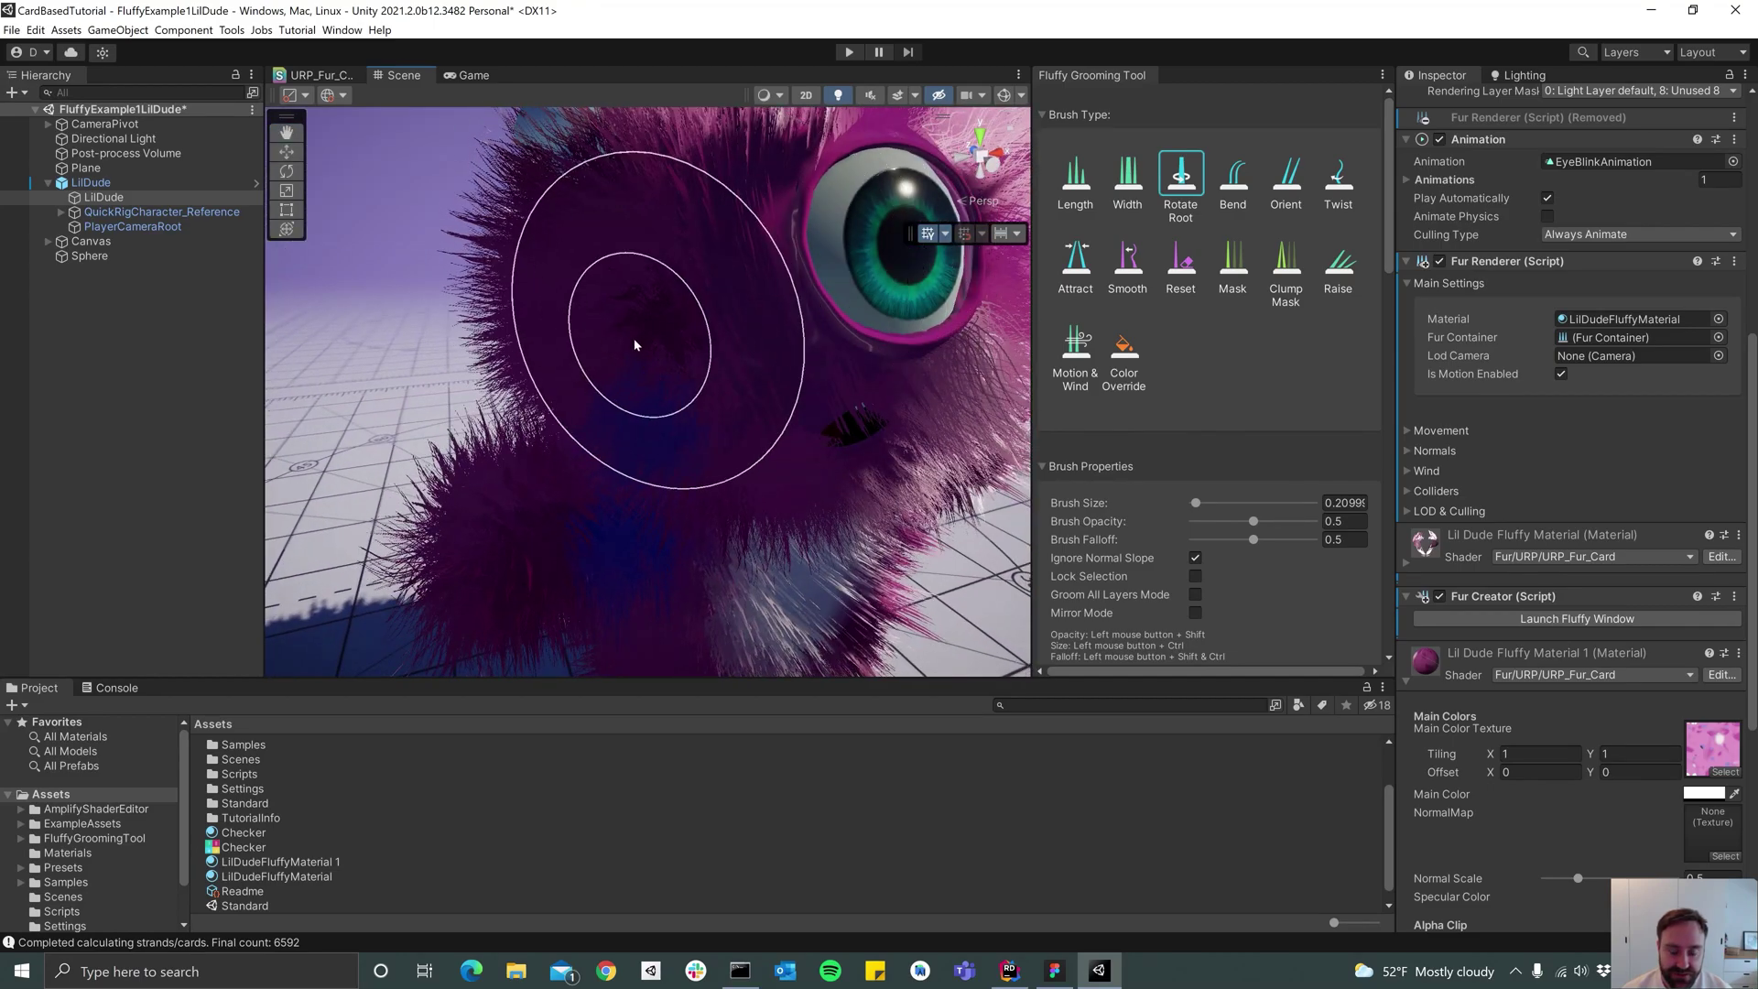
mouse_move(635, 346)
left_mouse_down("alt")
mouse_move(734, 259)
mouse_move(757, 314)
mouse_move(736, 356)
left_mouse_up("alt")
mouse_move(774, 339)
left_mouse_down()
mouse_move(805, 338)
mouse_move(824, 294)
mouse_move(818, 385)
left_mouse_up()
mouse_move(818, 386)
right_mouse_down("alt")
mouse_move(661, 378)
mouse_move(726, 331)
right_mouse_up("alt")
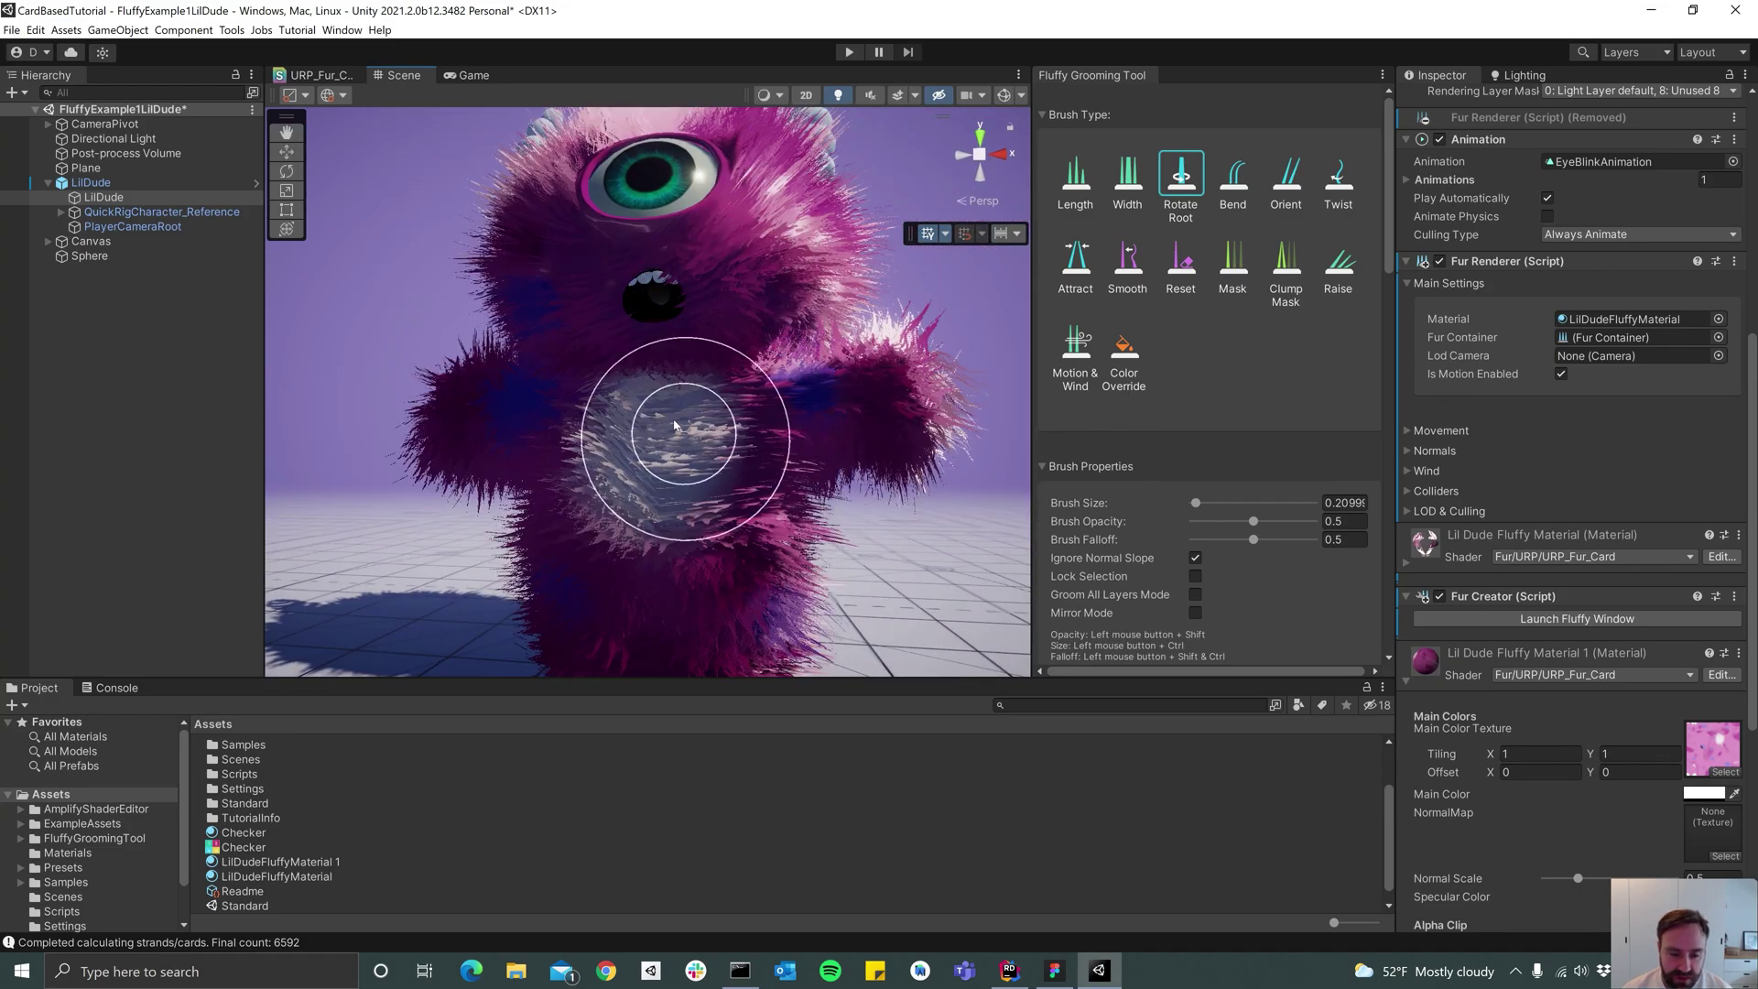
mouse_move(674, 425)
left_mouse_down()
mouse_move(623, 597)
mouse_move(735, 531)
left_mouse_up()
right_click_drag(734, 530, 722, 526, "alt")
mouse_move(723, 526)
left_mouse_down("alt")
mouse_move(693, 455)
mouse_move(668, 496)
mouse_move(750, 475)
mouse_move(757, 604)
mouse_move(703, 528)
mouse_move(738, 420)
left_mouse_up("alt")
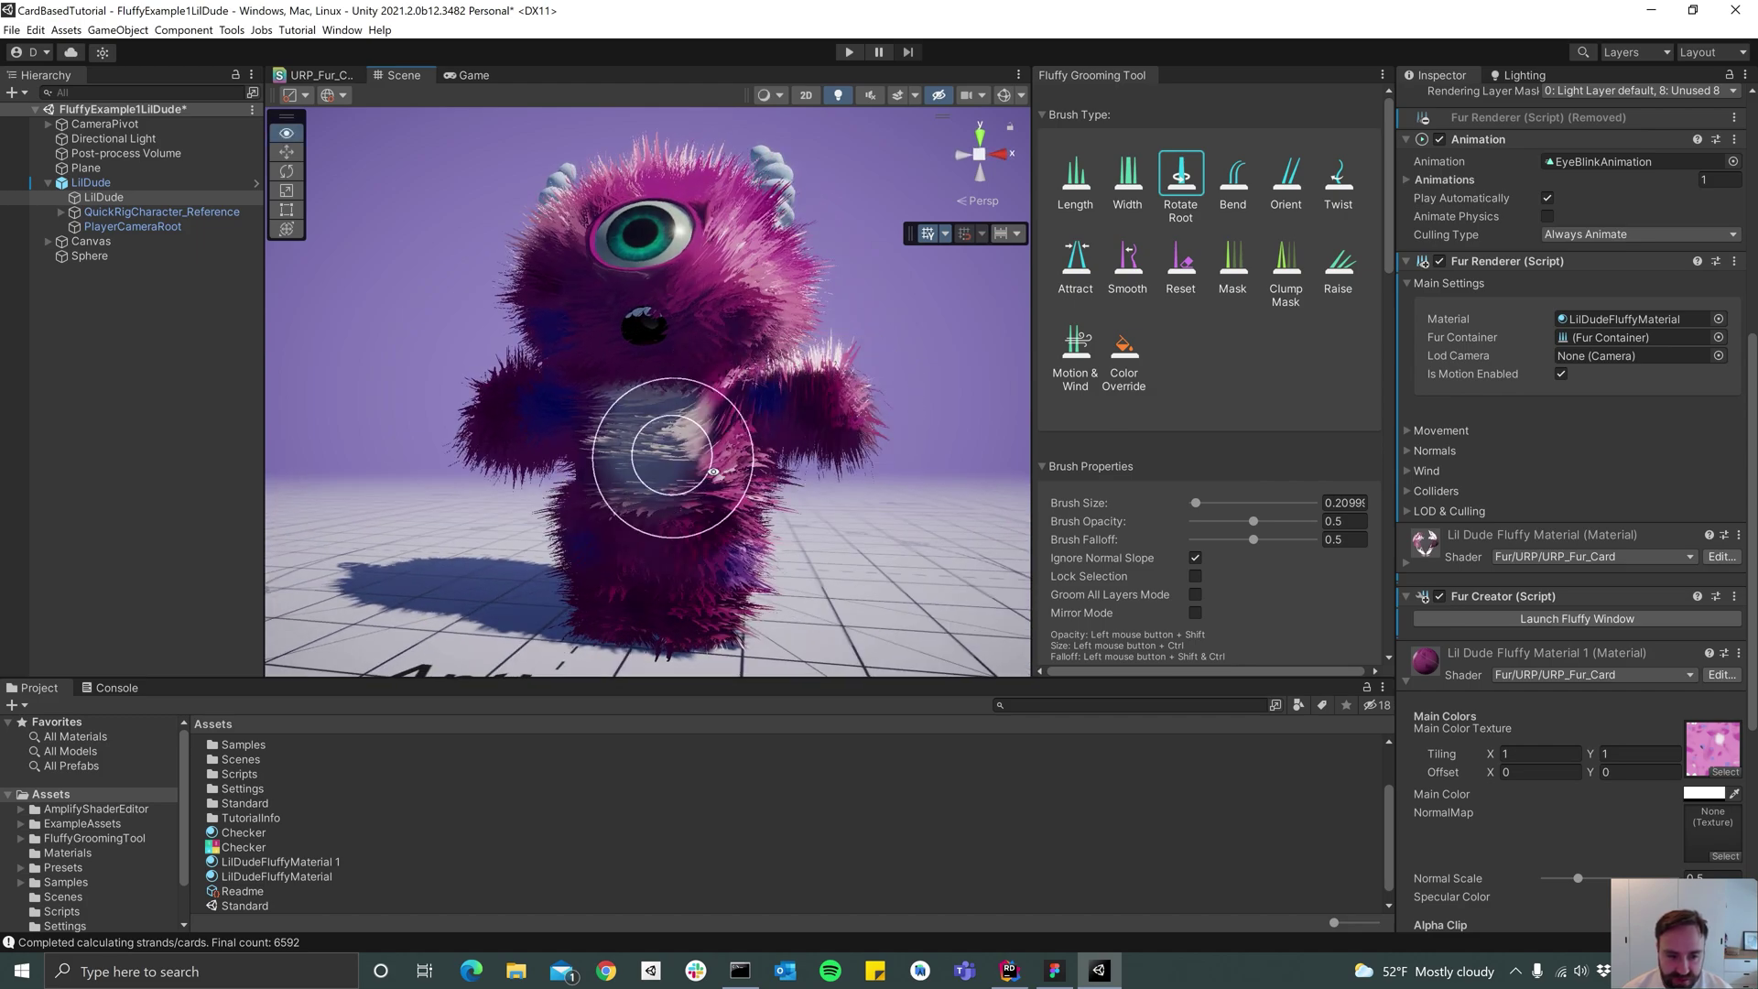
Examine the fur cards on the character's back, sides and top of the head for their orientation
mouse_move(659, 463)
left_mouse_down("alt")
mouse_move(589, 405)
mouse_move(1017, 450)
mouse_move(1708, 472)
left_mouse_up("alt")
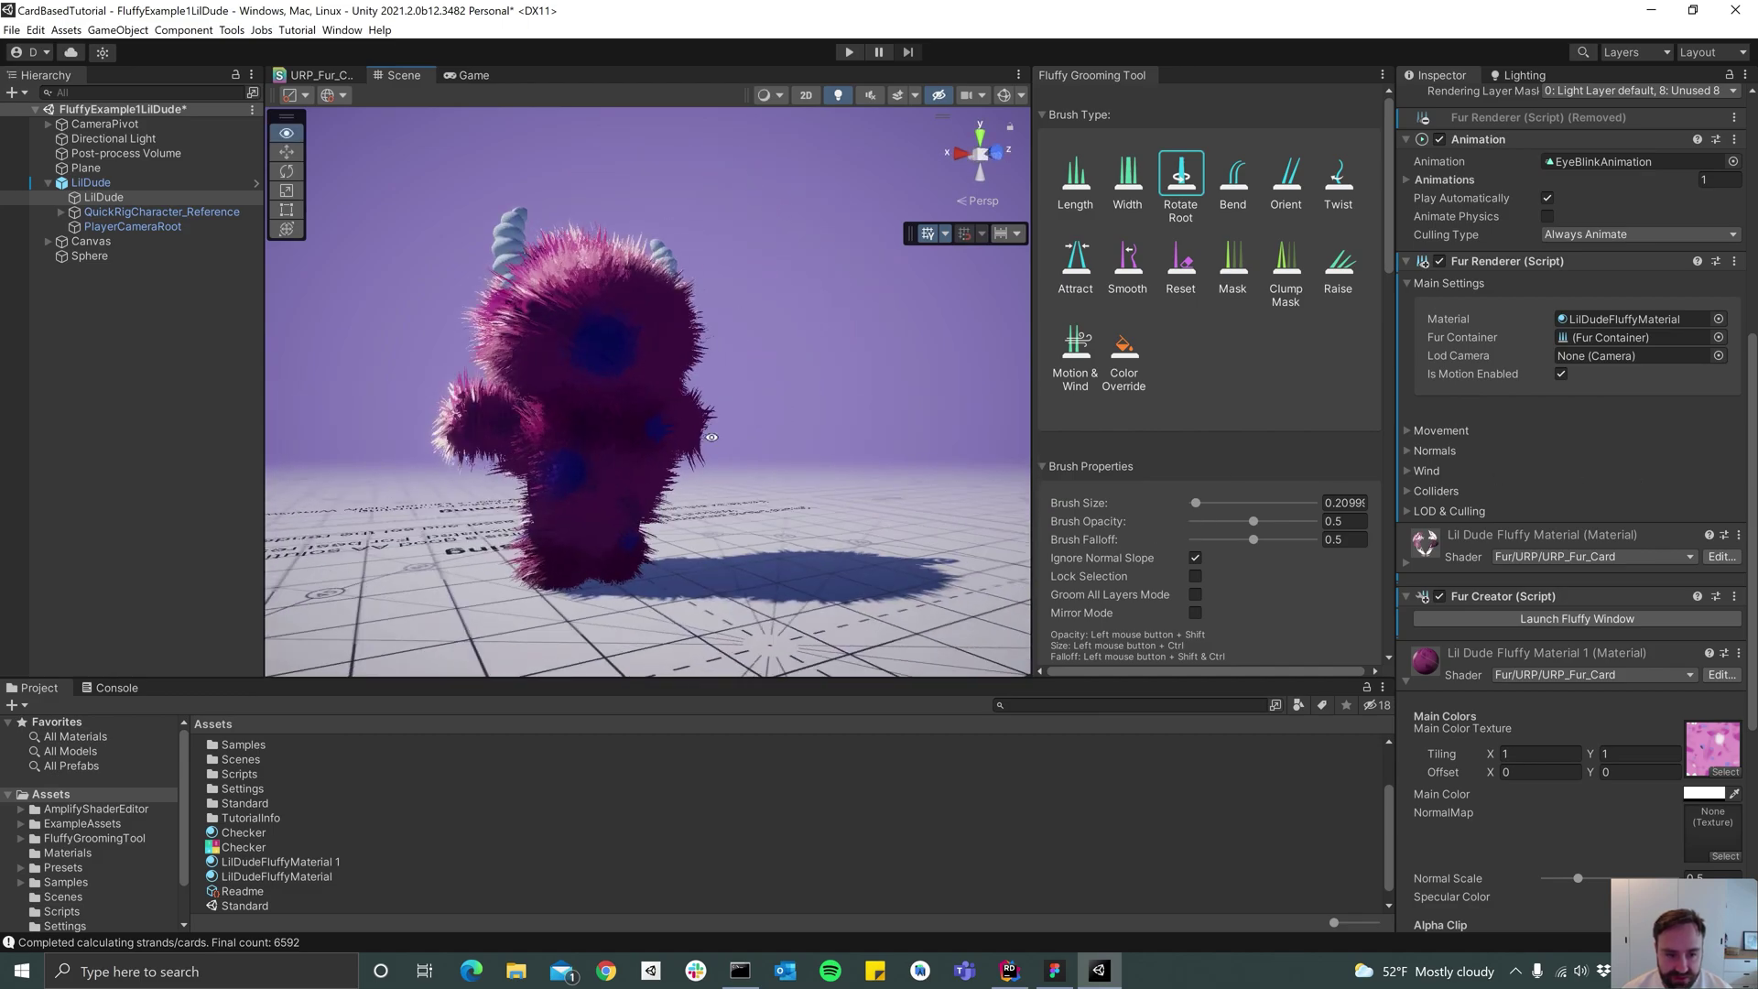
mouse_move(646, 423)
left_mouse_down("alt")
mouse_move(568, 438)
mouse_move(714, 430)
mouse_move(572, 449)
left_mouse_up("alt")
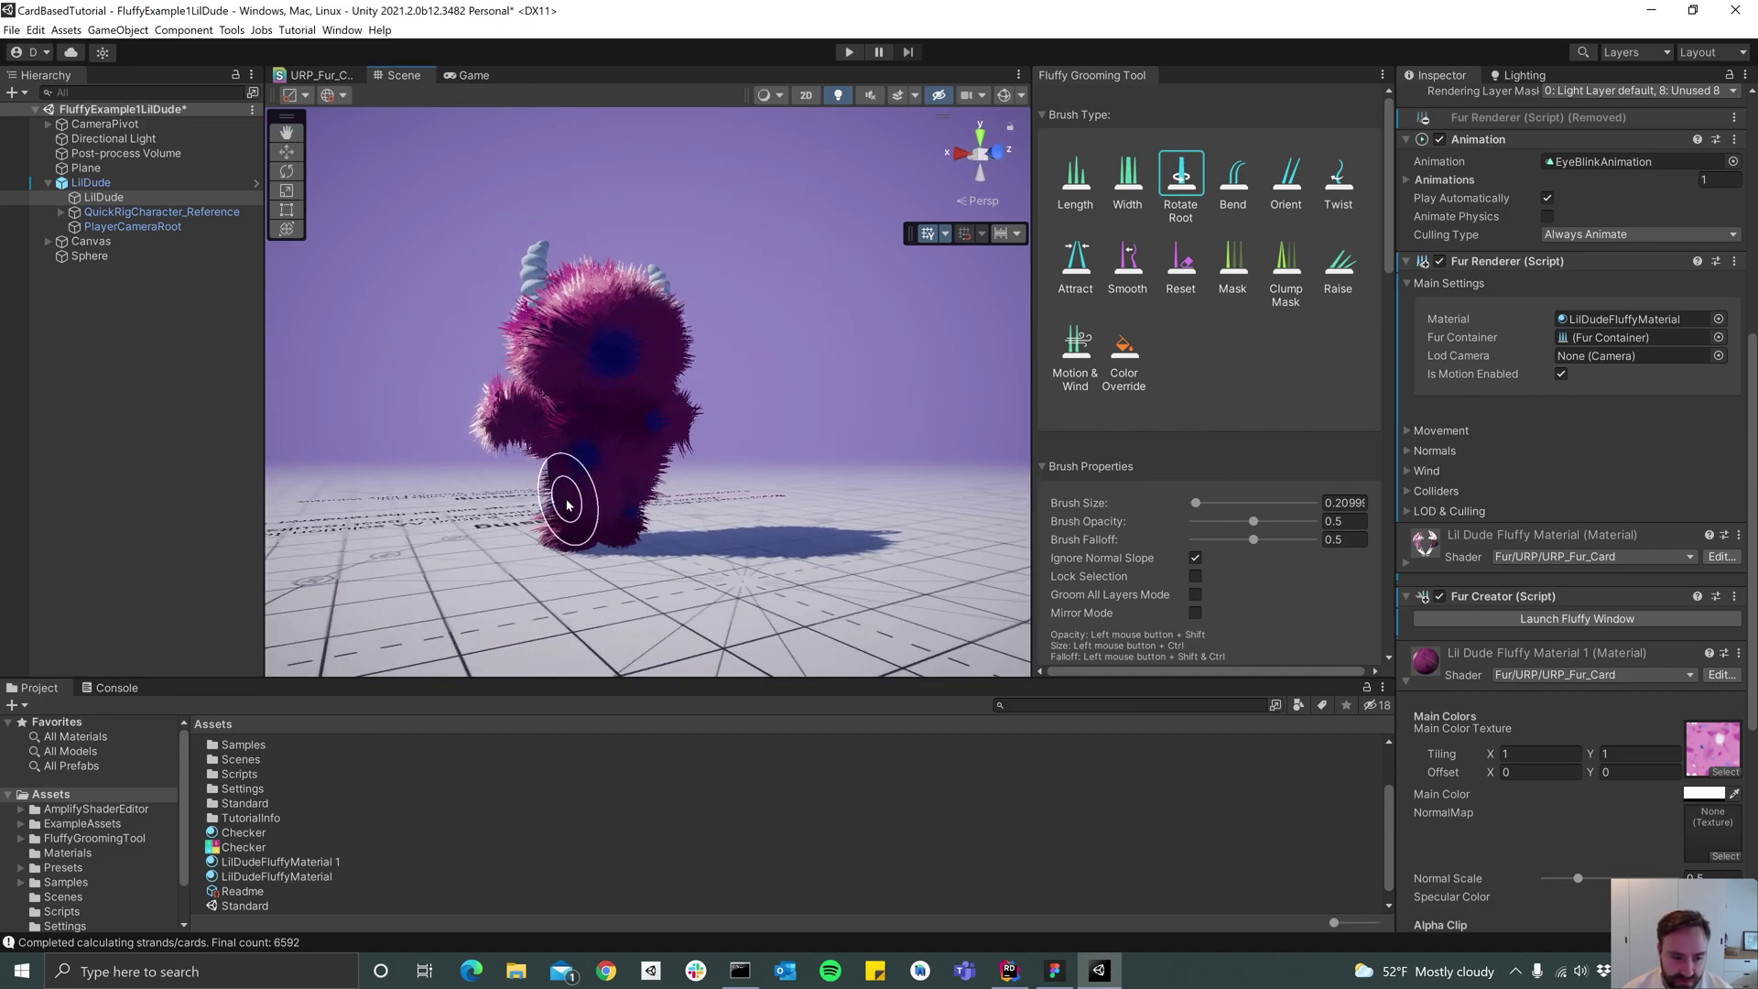
mouse_move(577, 527)
left_mouse_down("alt")
mouse_move(749, 459)
mouse_move(796, 510)
left_mouse_up("alt")
scroll(796, 510, "up", 5)
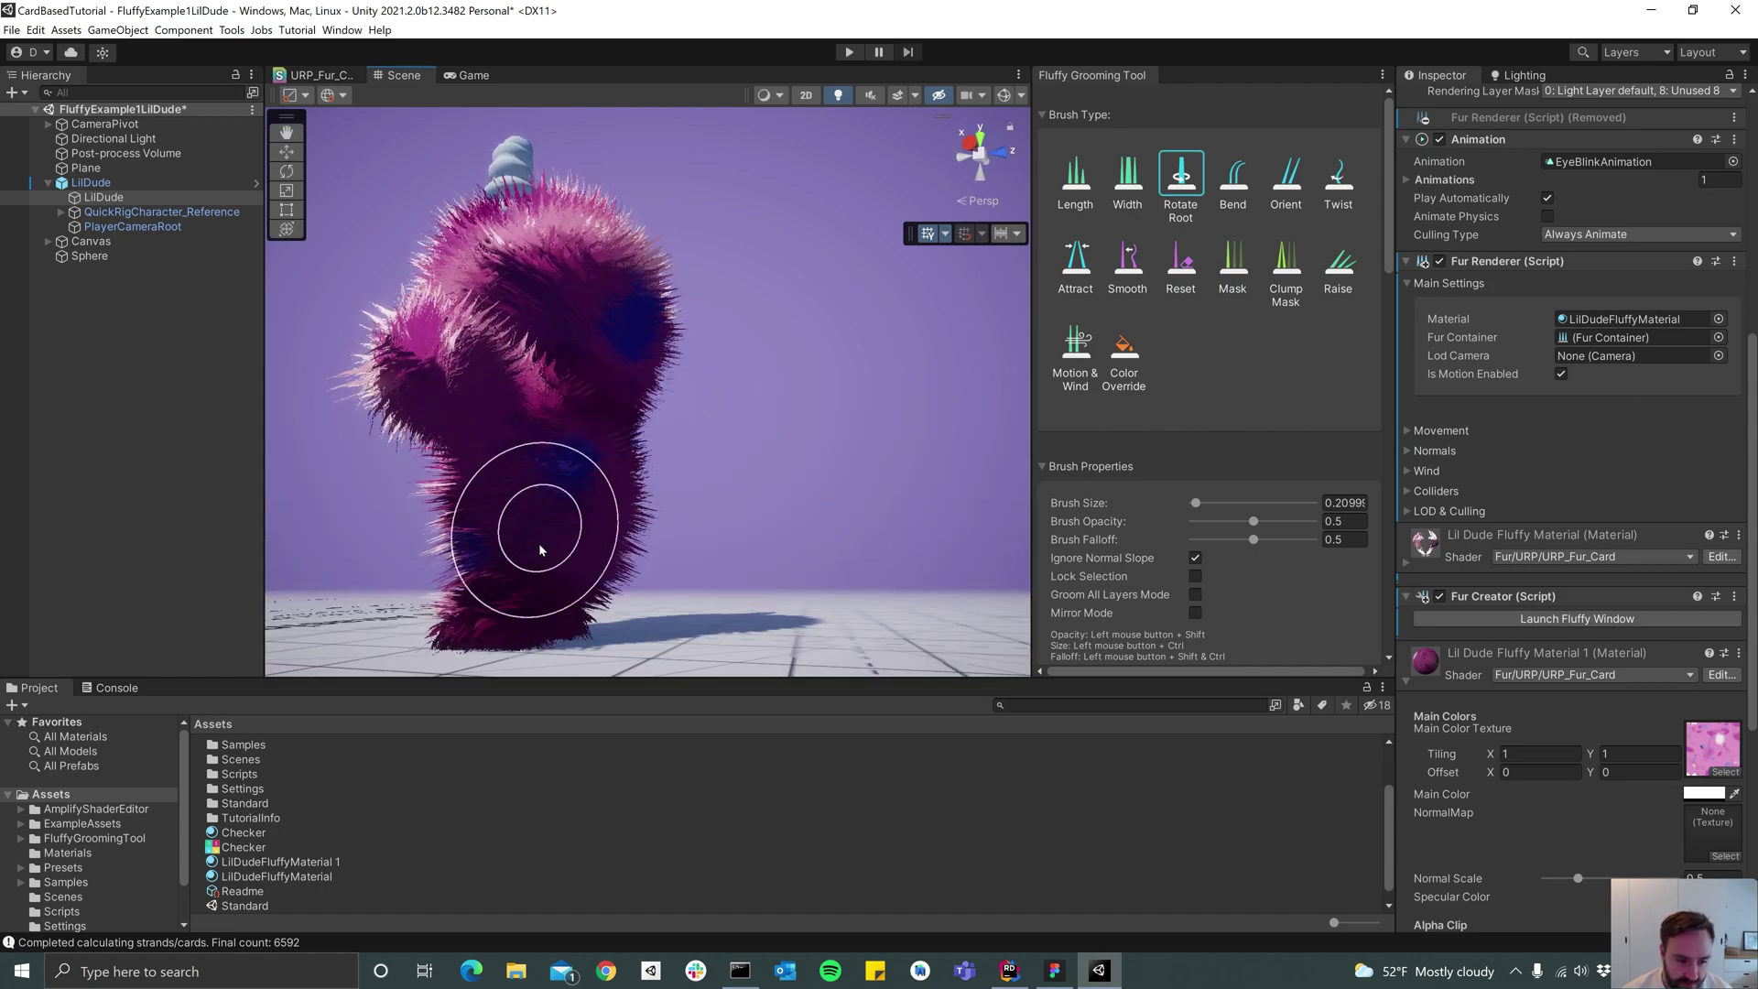
mouse_move(528, 588)
left_mouse_down("alt")
mouse_move(608, 529)
mouse_move(549, 440)
mouse_move(902, 428)
left_mouse_up("alt")
scroll(902, 428, "up", 4)
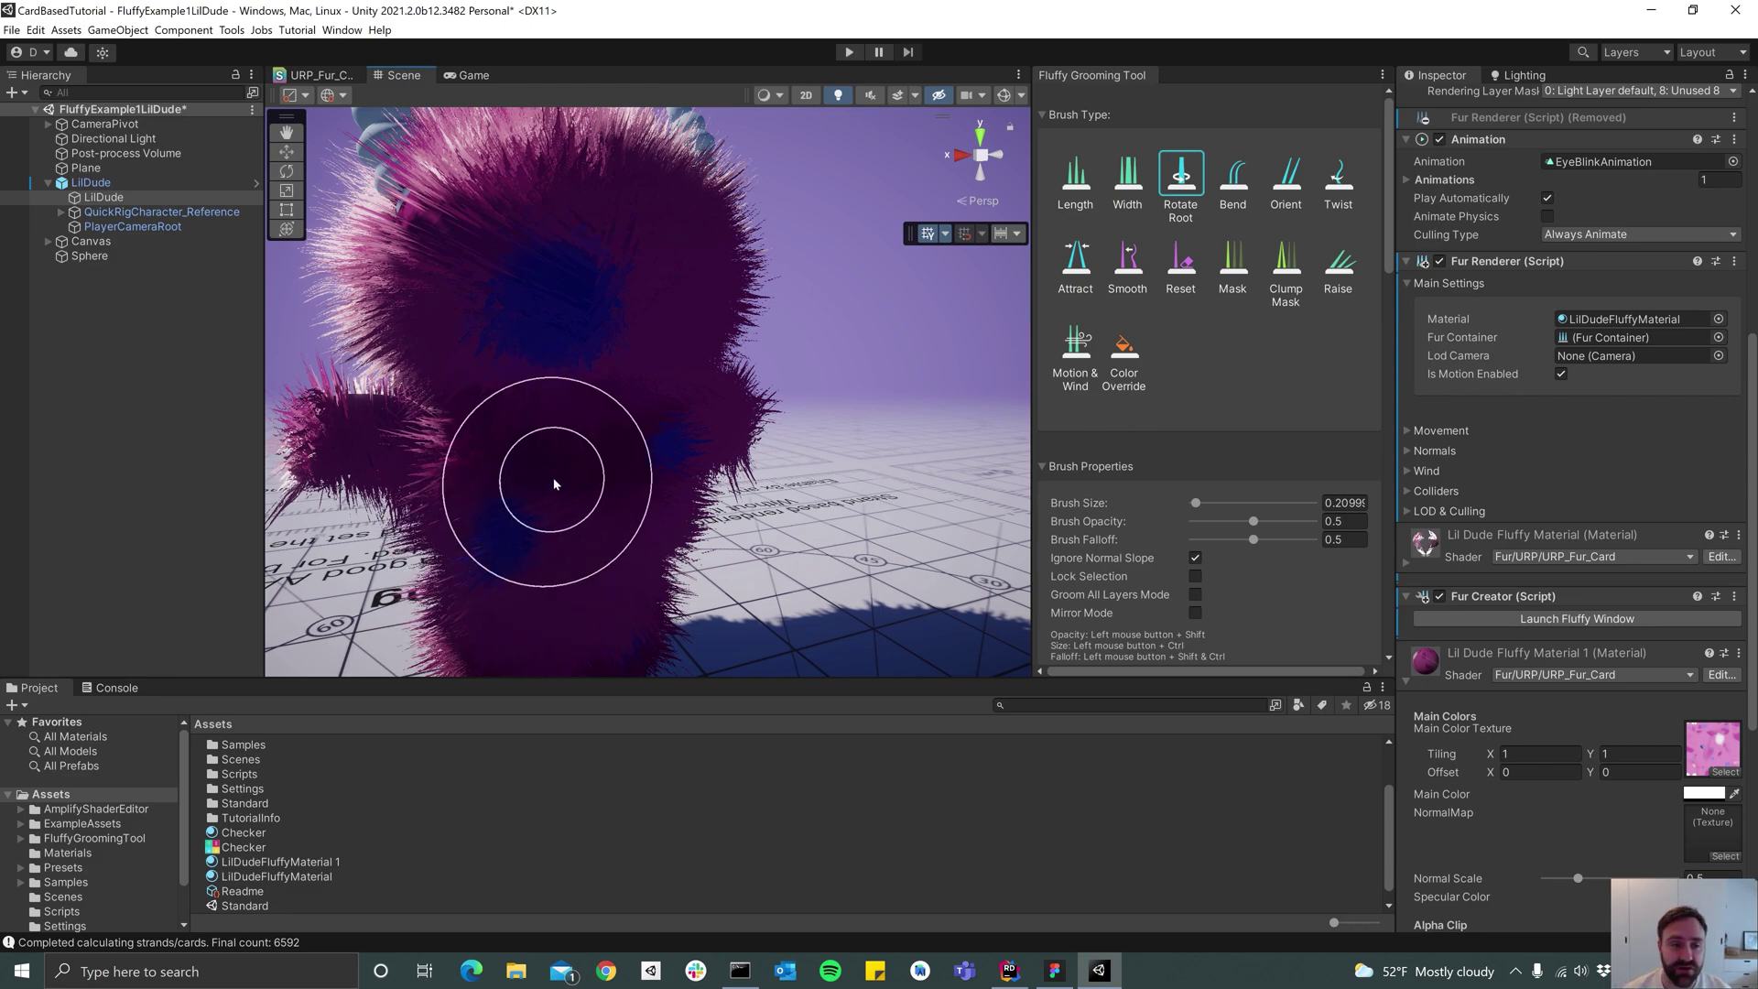
left_click_drag(580, 298, 675, 404, "alt")
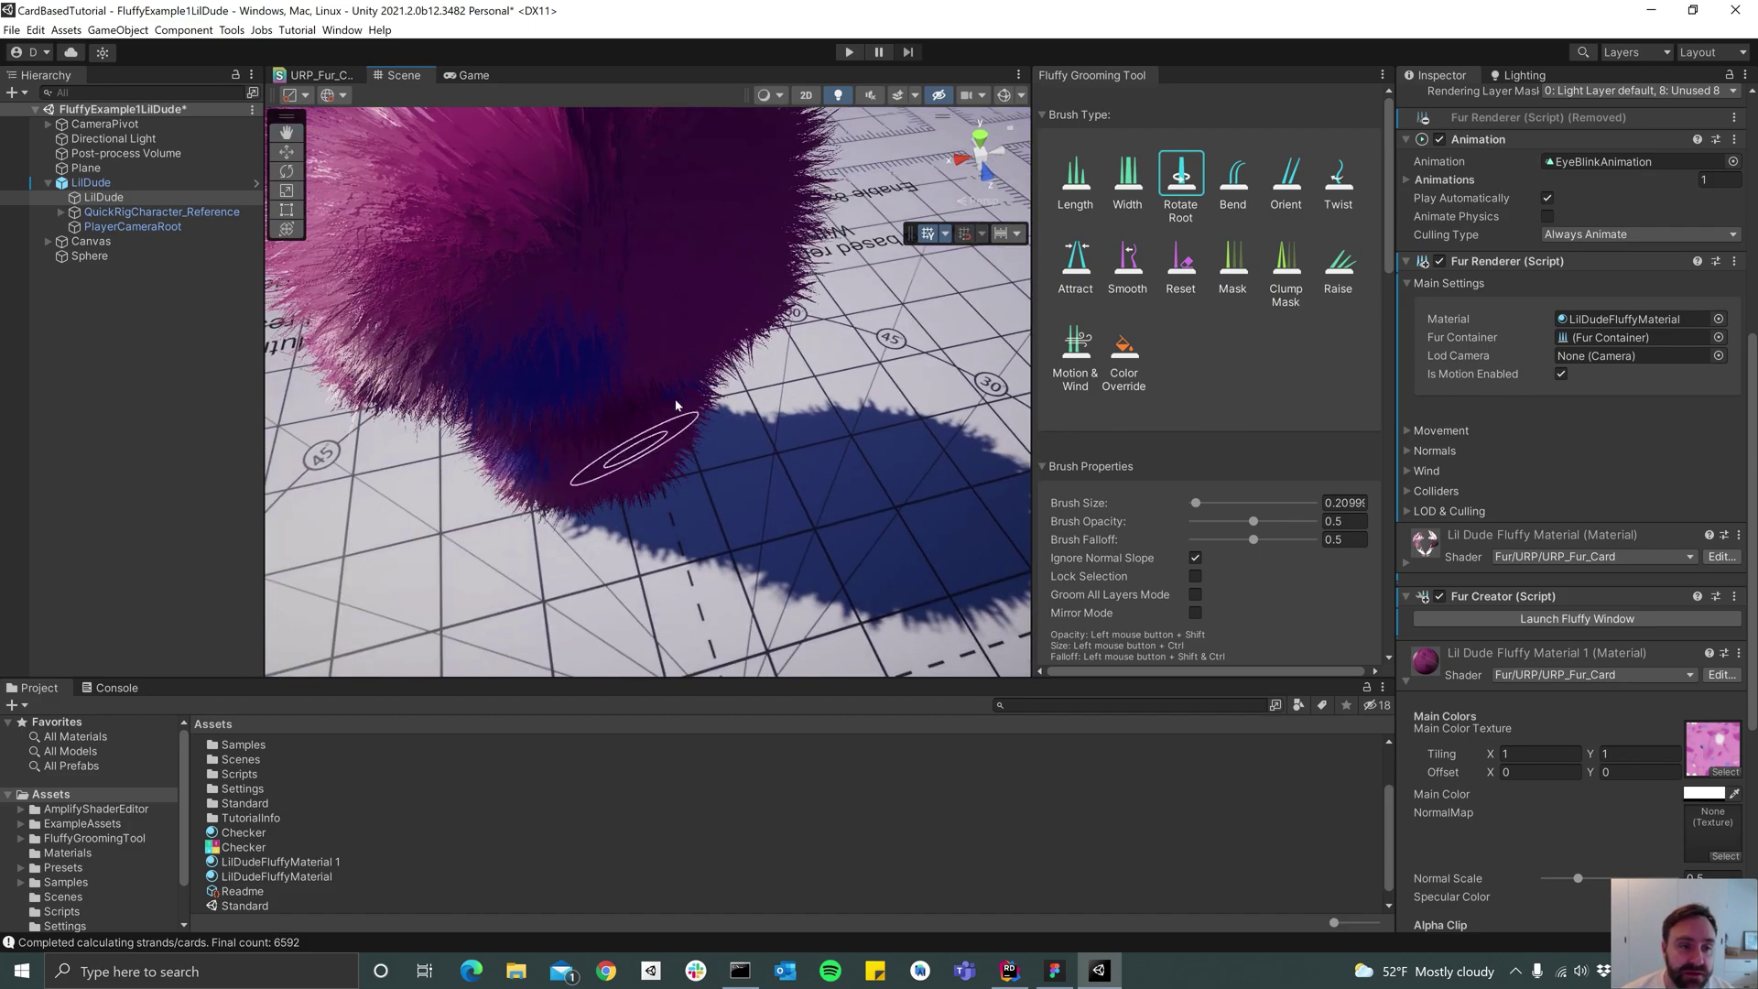
scroll(622, 375, "down", 4)
mouse_move(534, 302)
left_mouse_down("alt")
mouse_move(522, 405)
mouse_move(481, 477)
left_mouse_up("alt")
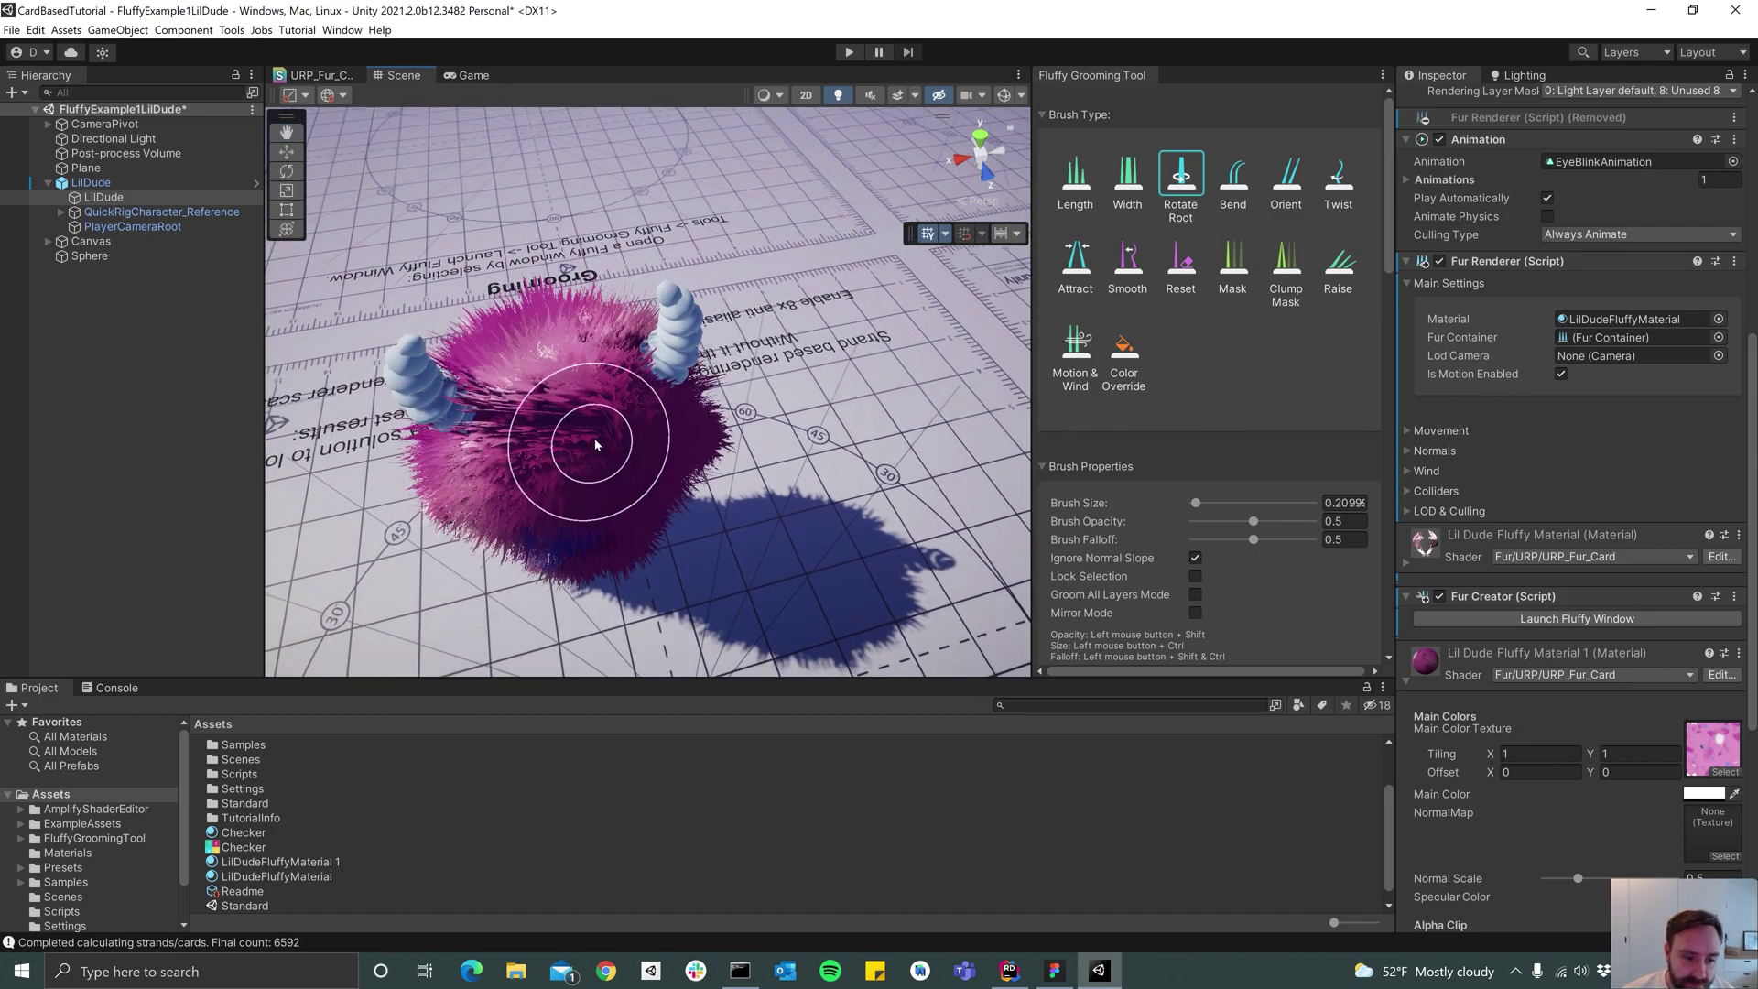
Examine the groomed card roots on the head and body from the back, side and front
mouse_move(596, 443)
left_mouse_down("alt")
mouse_move(530, 369)
mouse_move(534, 344)
left_mouse_up("alt")
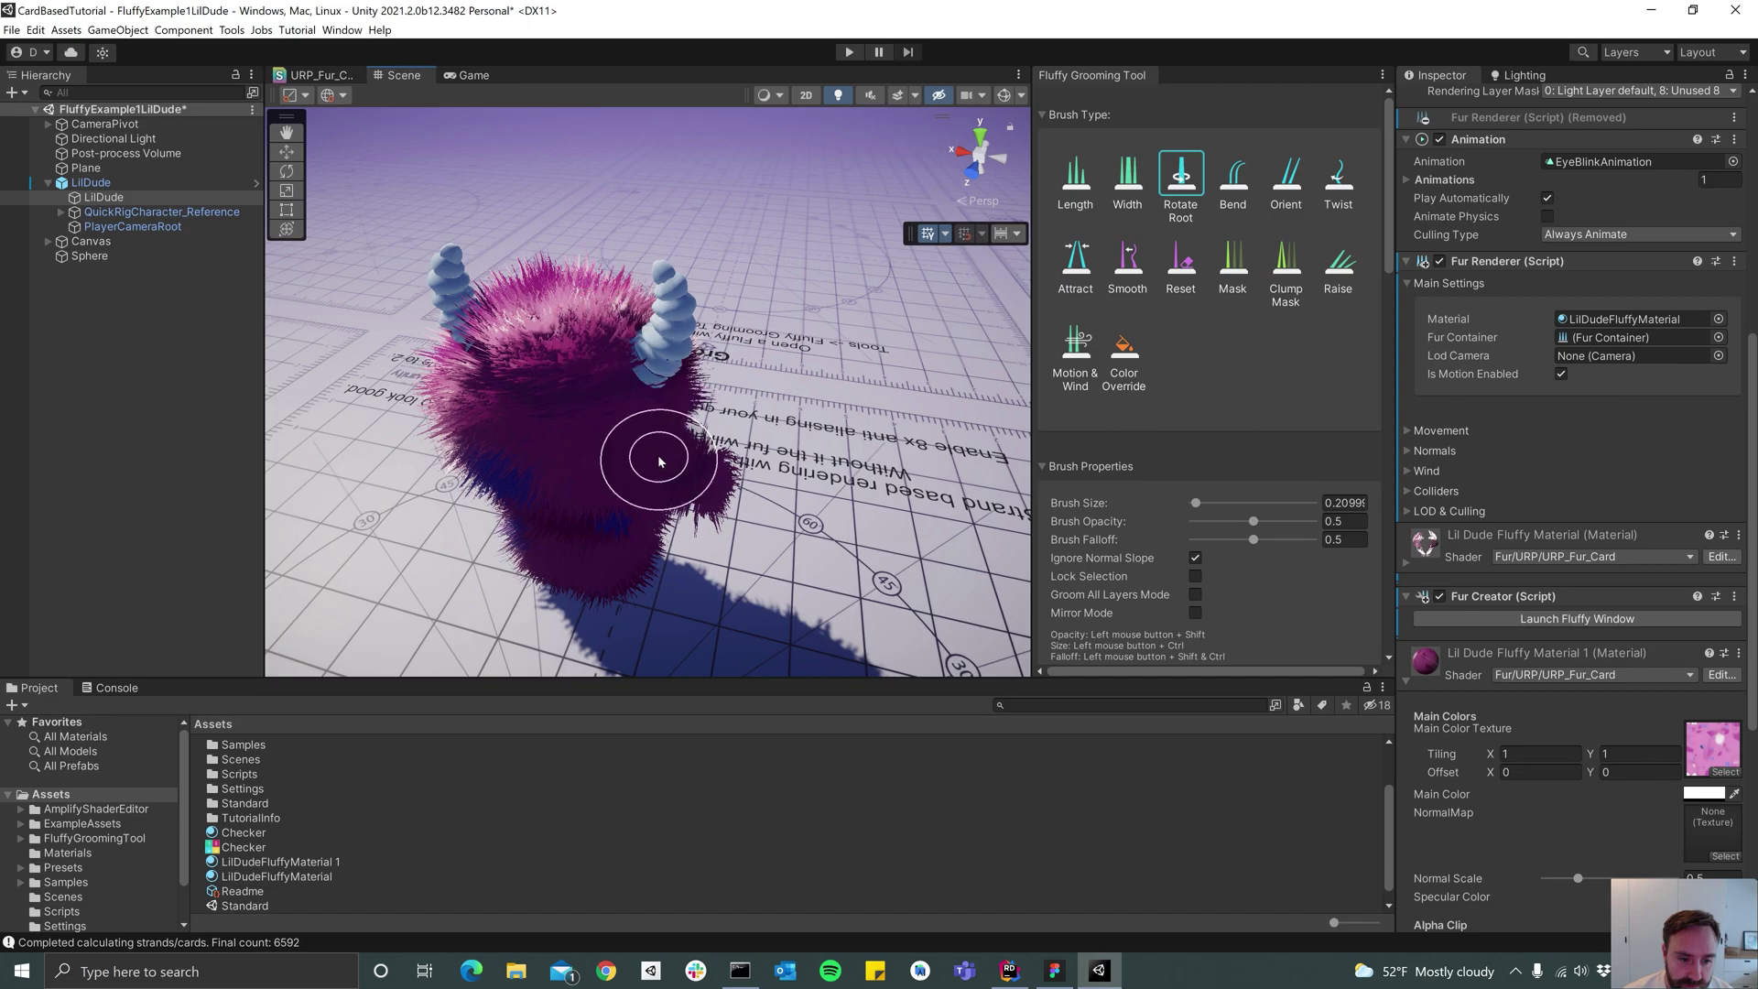
mouse_move(661, 462)
left_mouse_down("alt")
mouse_move(602, 370)
mouse_move(573, 357)
left_mouse_up("alt")
left_click_drag(539, 560, 704, 536, "alt")
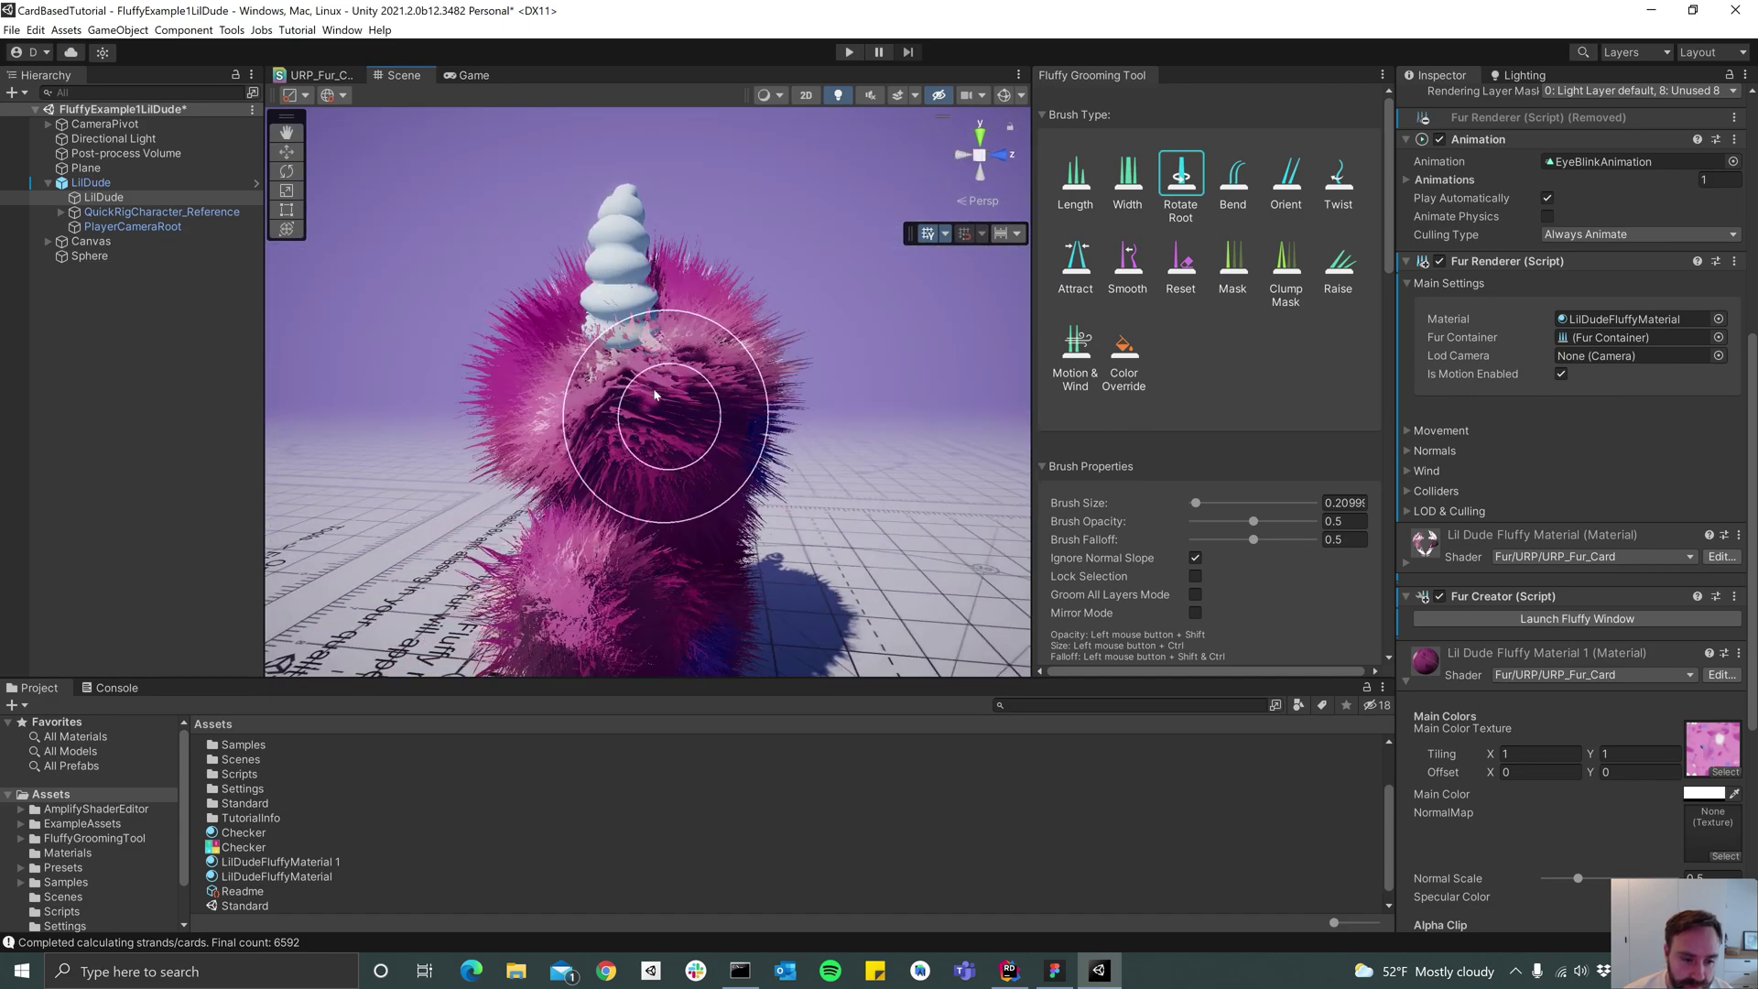
mouse_move(650, 396)
left_mouse_down()
mouse_move(660, 501)
mouse_move(806, 506)
mouse_move(805, 540)
left_mouse_up()
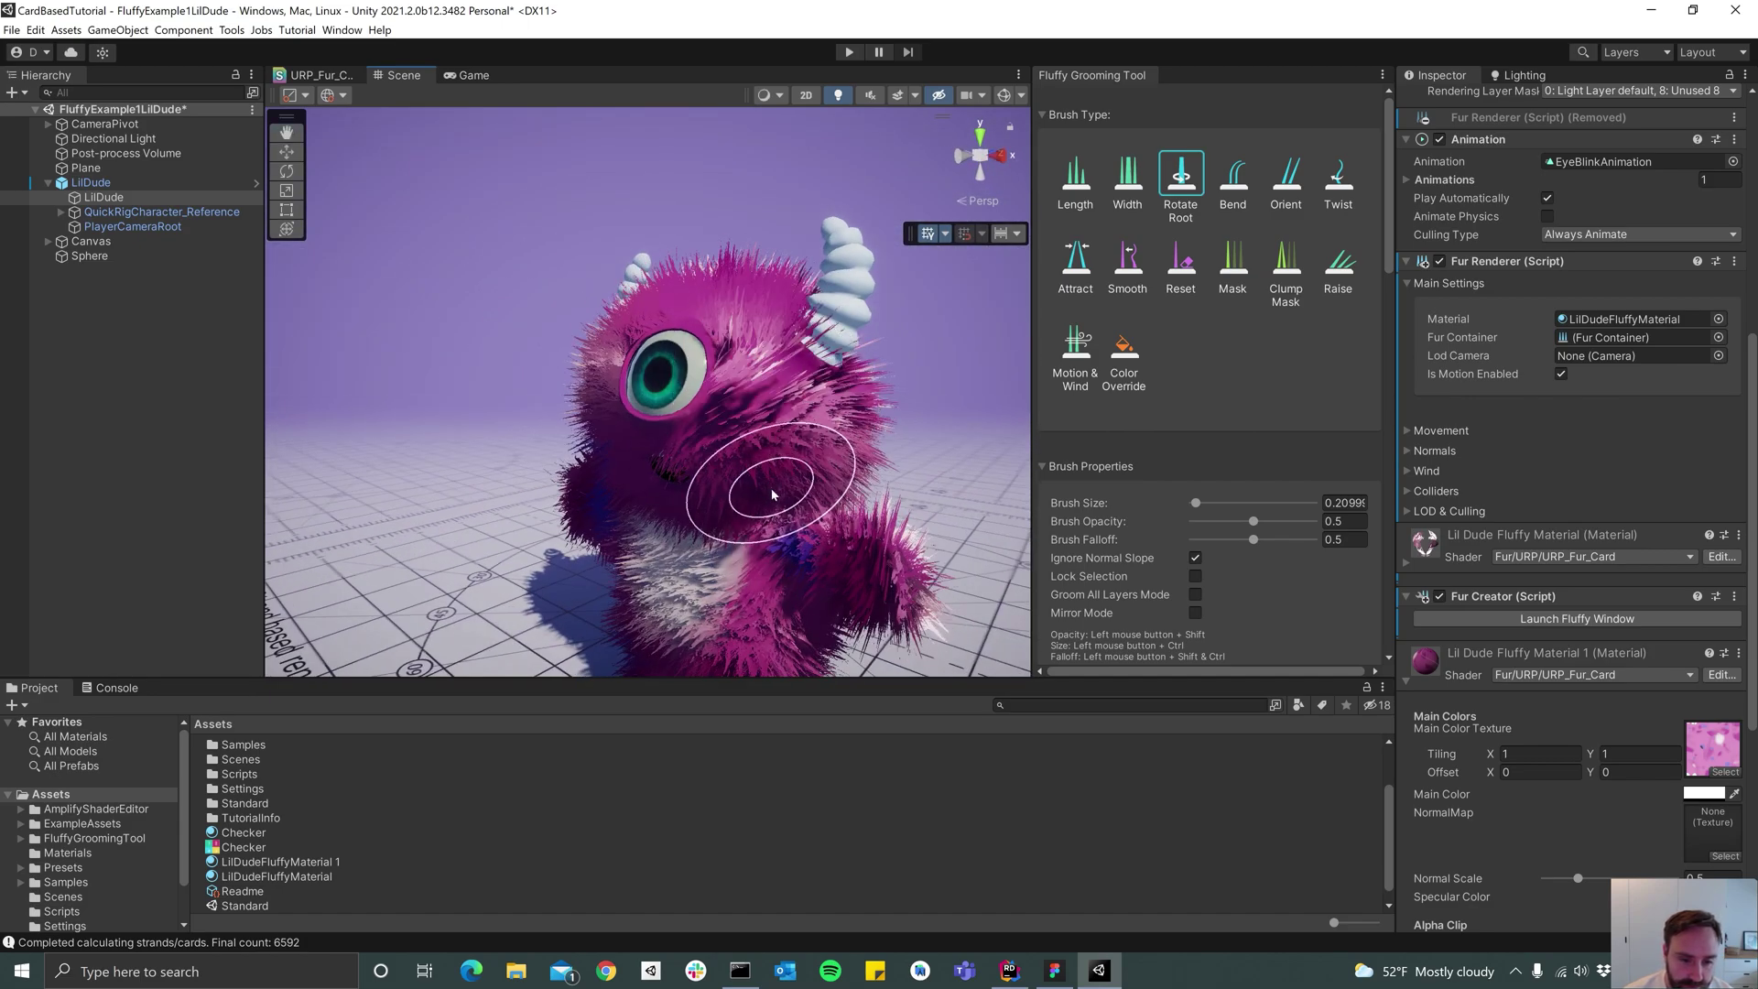
mouse_move(762, 424)
left_mouse_down()
mouse_move(825, 424)
mouse_move(745, 458)
mouse_move(969, 434)
mouse_move(909, 484)
mouse_move(691, 450)
mouse_move(458, 445)
left_mouse_up()
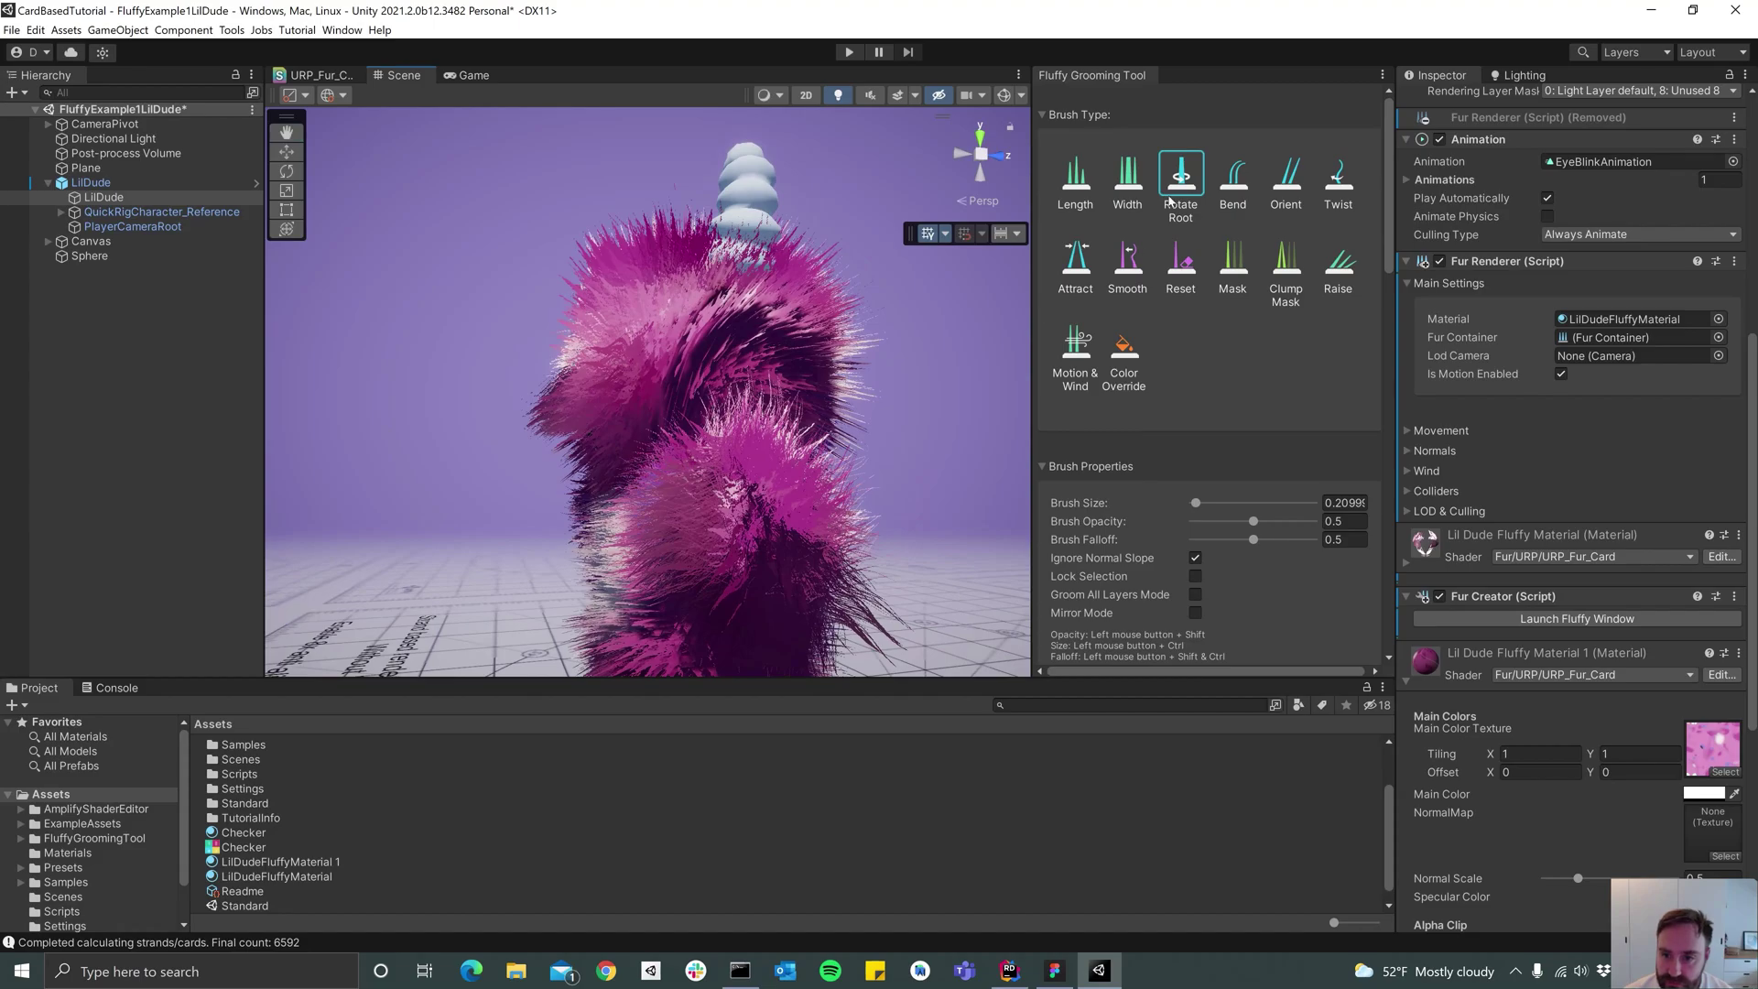
left_click_drag(627, 399, 1008, 458, "alt")
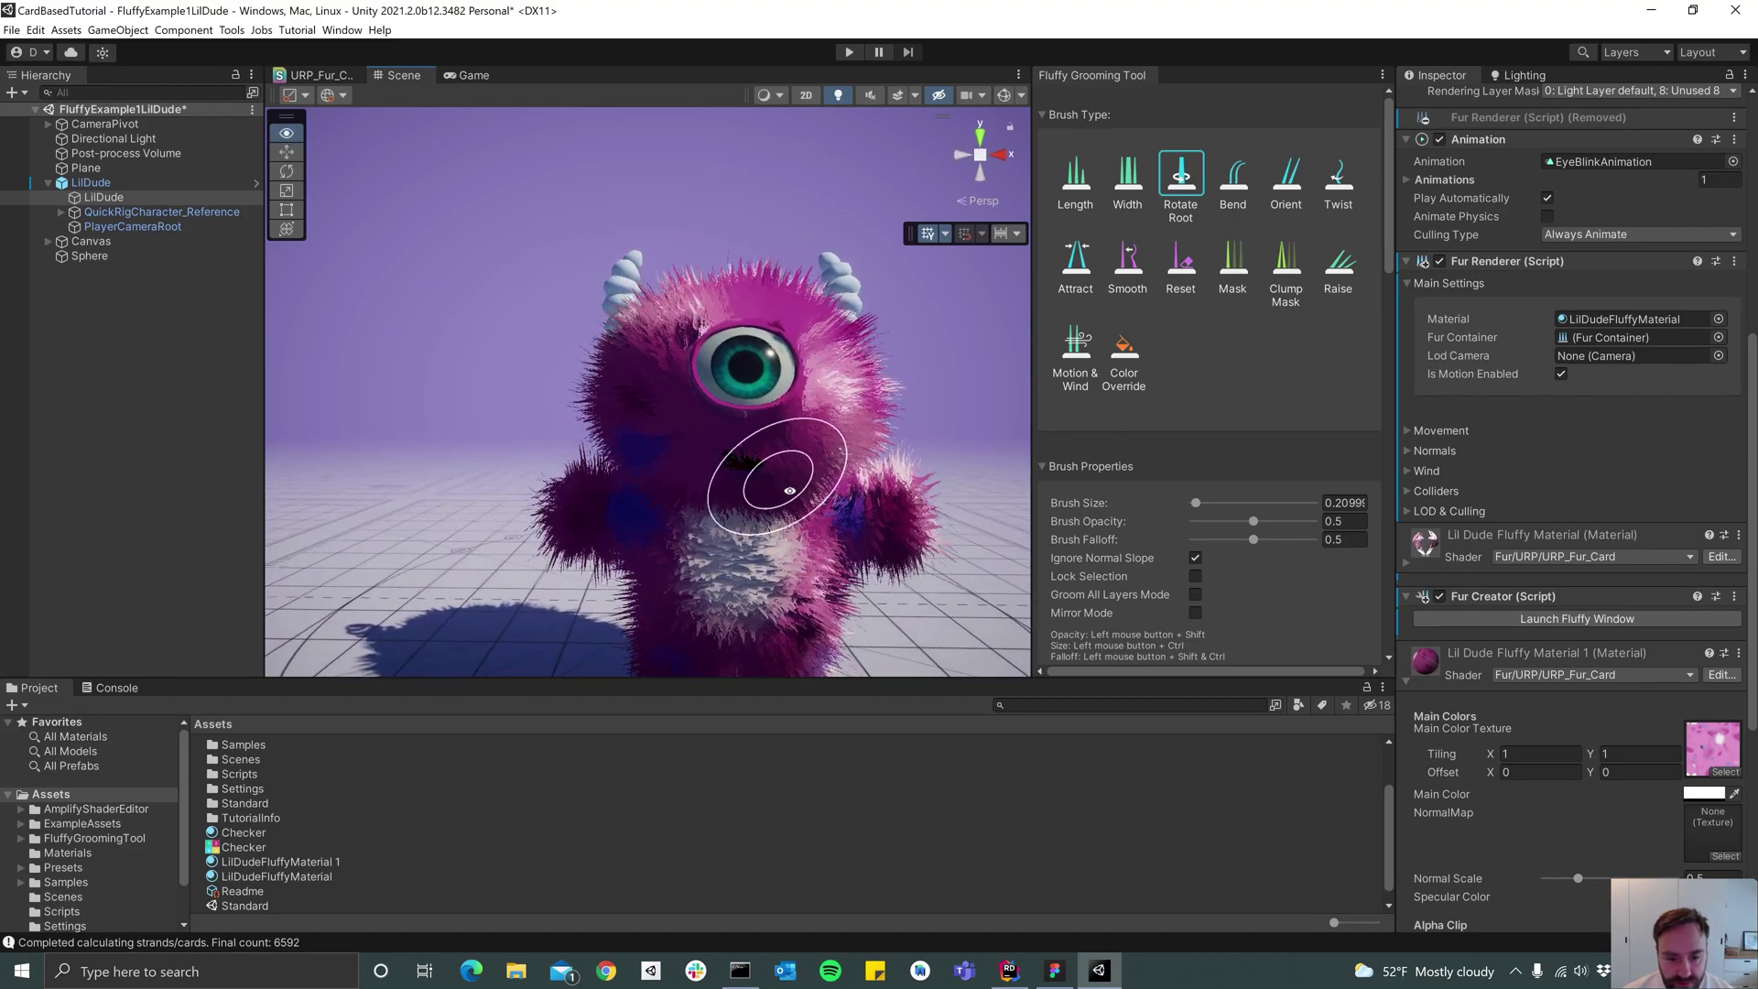
middle_click_drag(778, 490, 776, 412, "alt")
left_click_drag(774, 414, 742, 471, "alt")
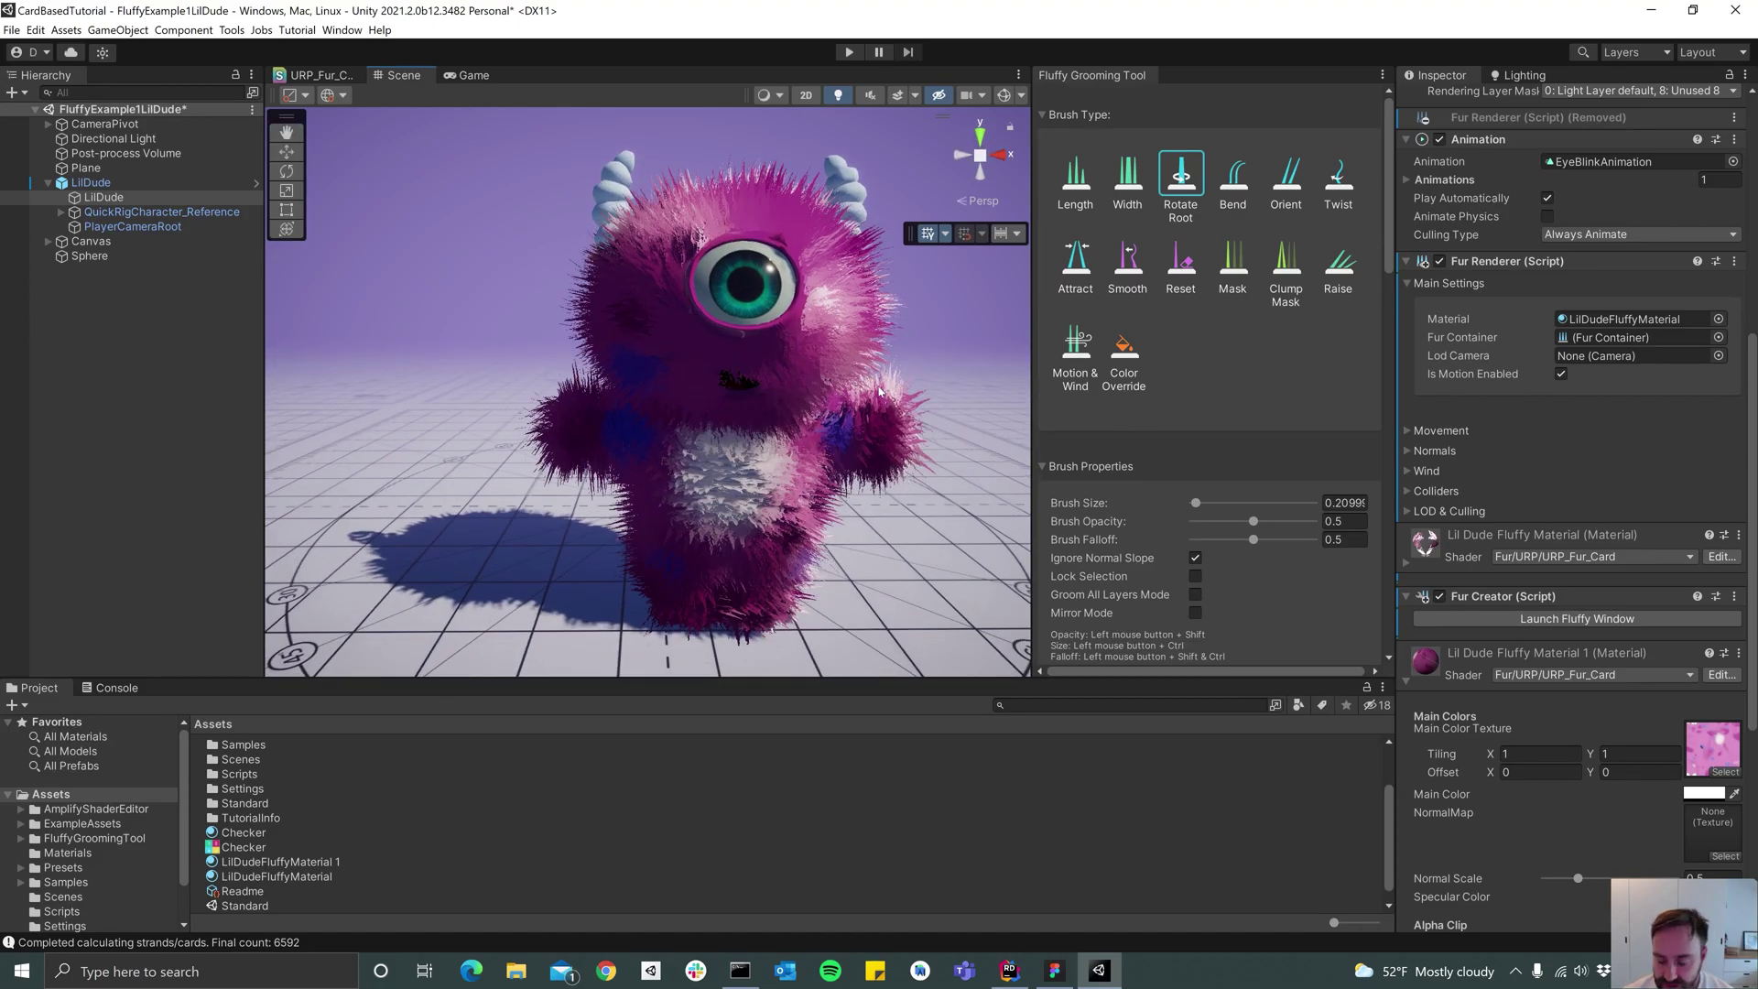
Set Layer 1's Randomize rotation to 0.23 in the fur properties
scroll(1152, 410, "down", 3)
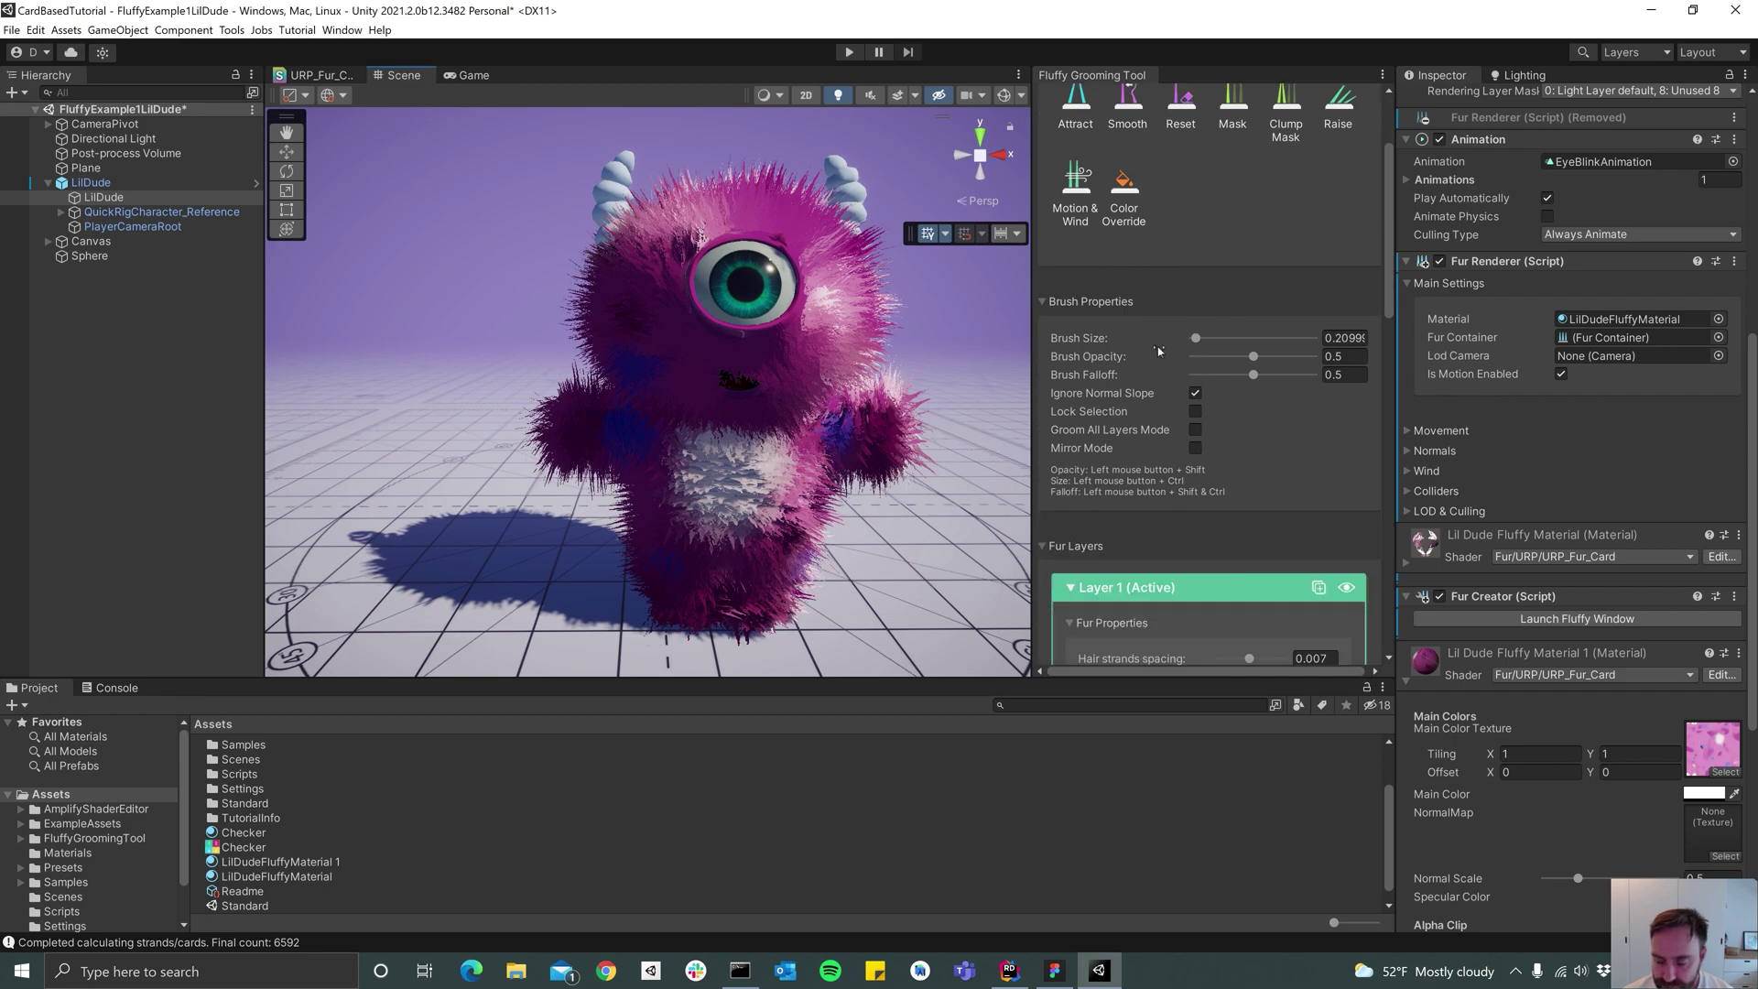
scroll(1147, 357, "down", 2)
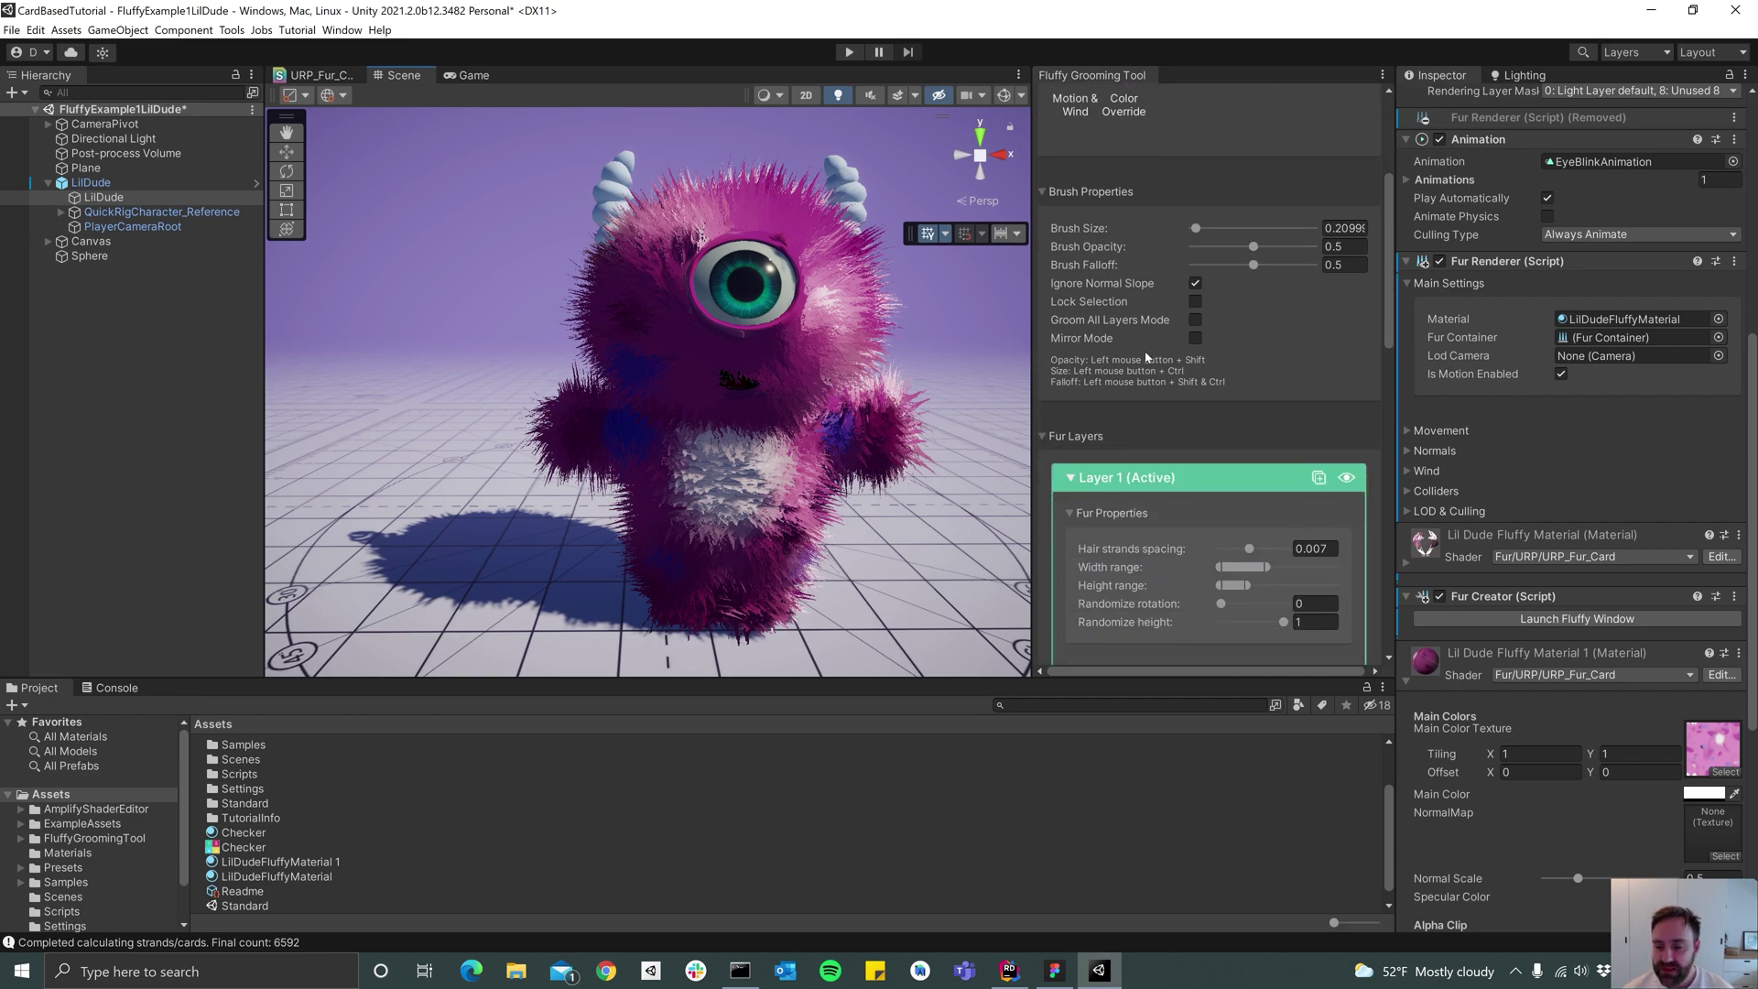
scroll(1182, 480, "down", 3)
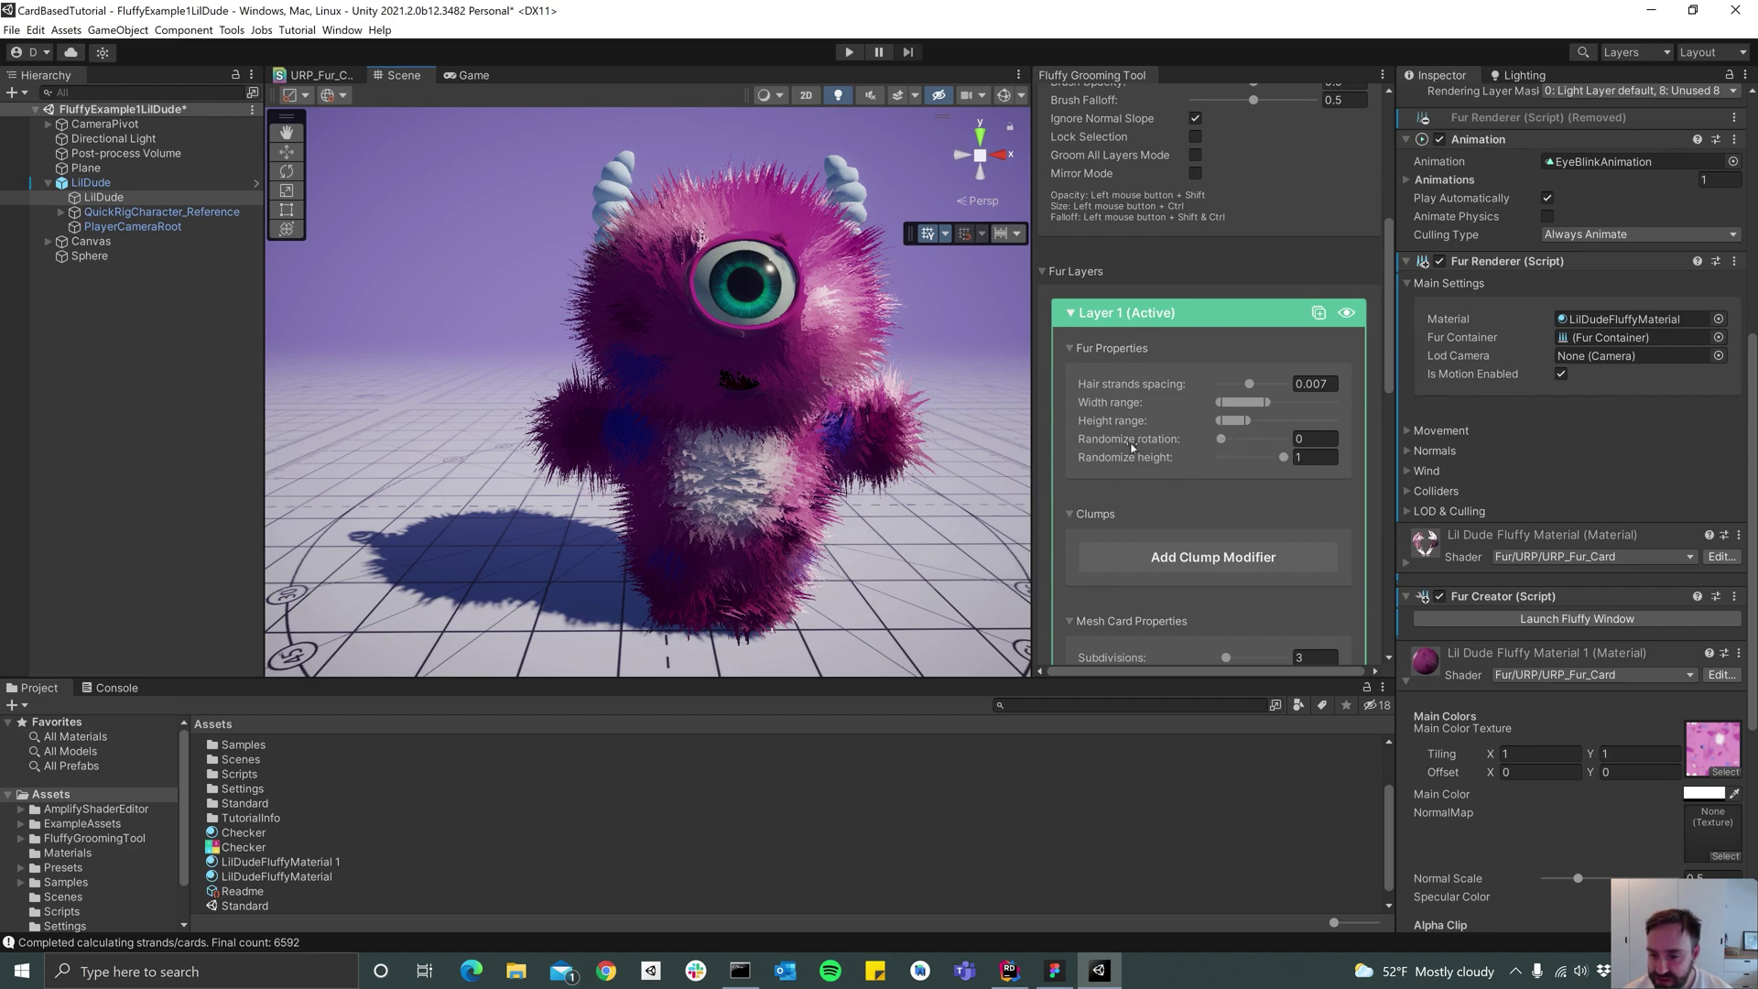
mouse_move(1223, 440)
left_mouse_down()
mouse_move(1304, 451)
mouse_move(1206, 460)
mouse_move(1238, 443)
left_mouse_up()
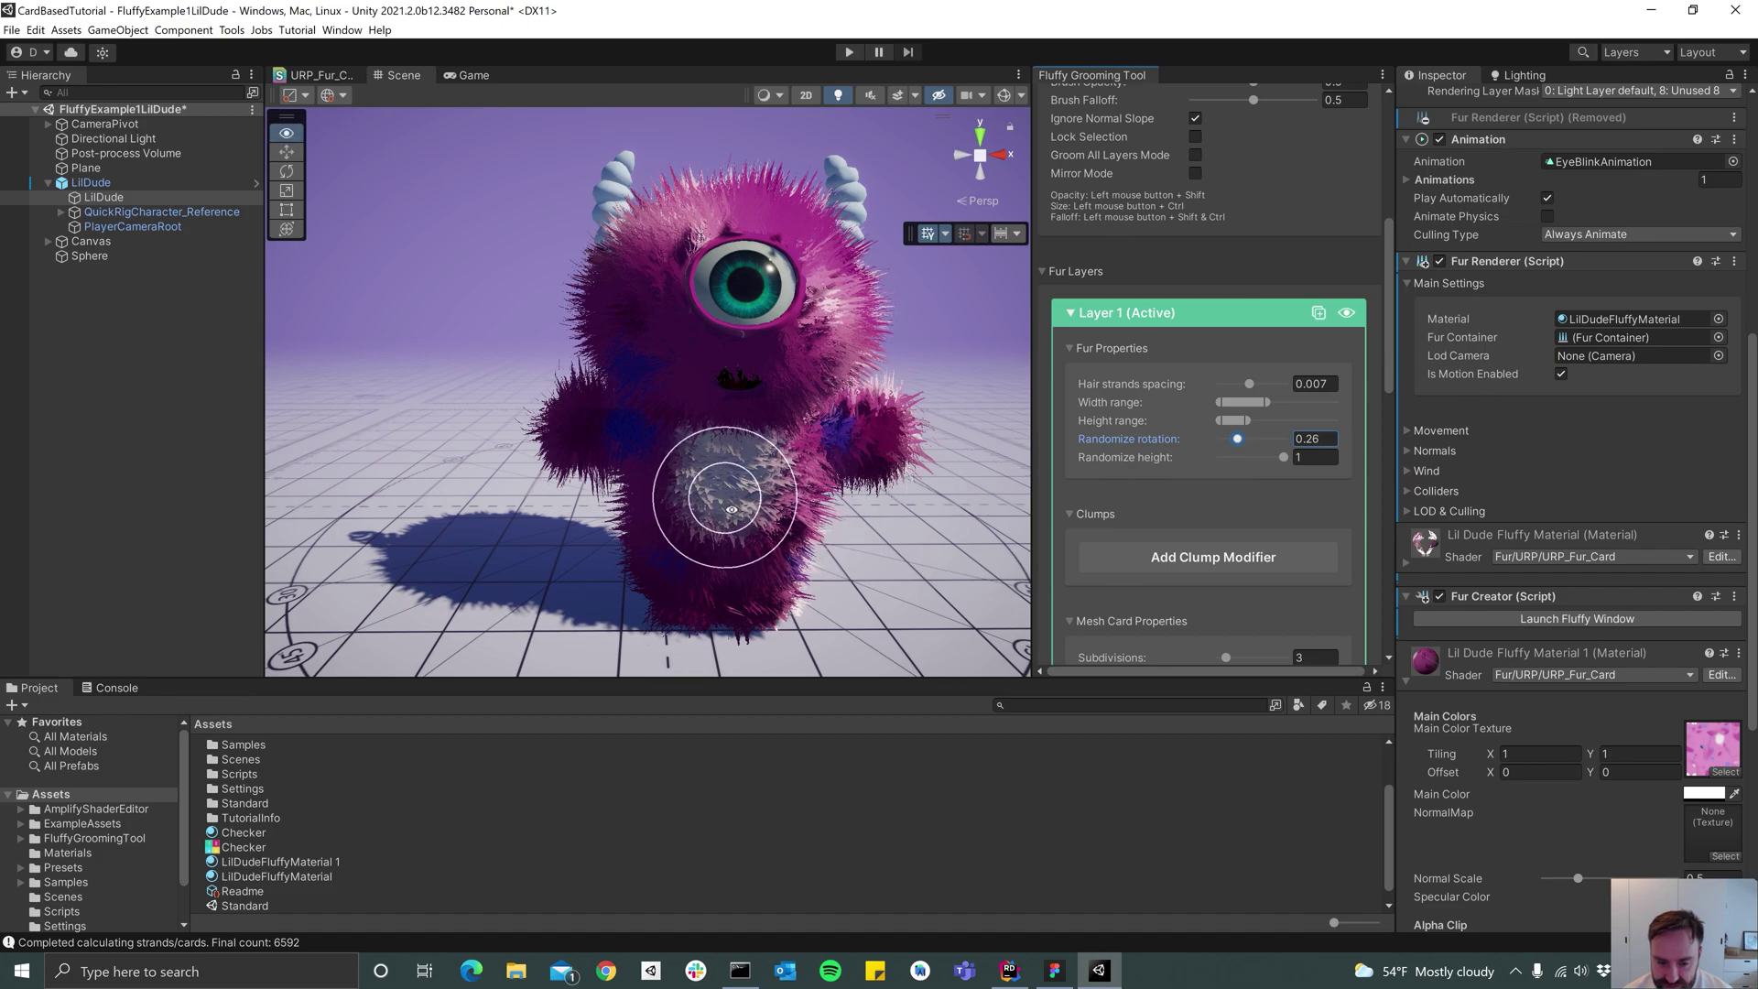
left_click_drag(706, 510, 297, 390, "alt")
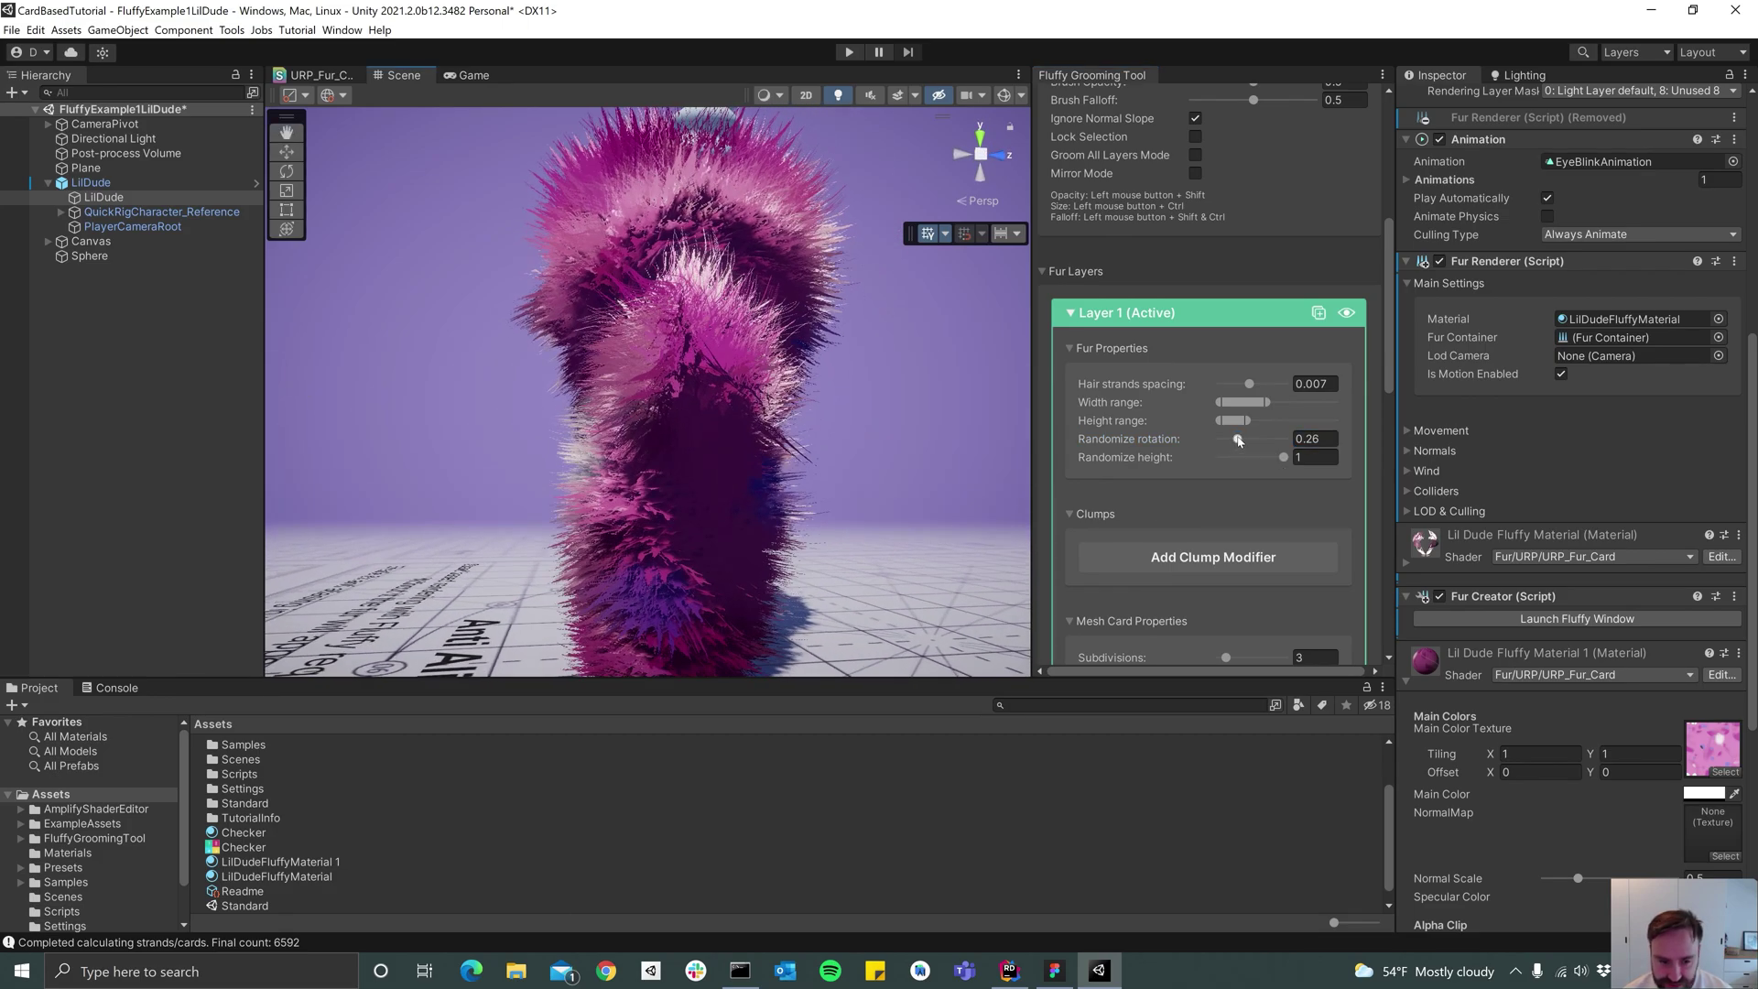
left_click_drag(1239, 440, 1217, 443)
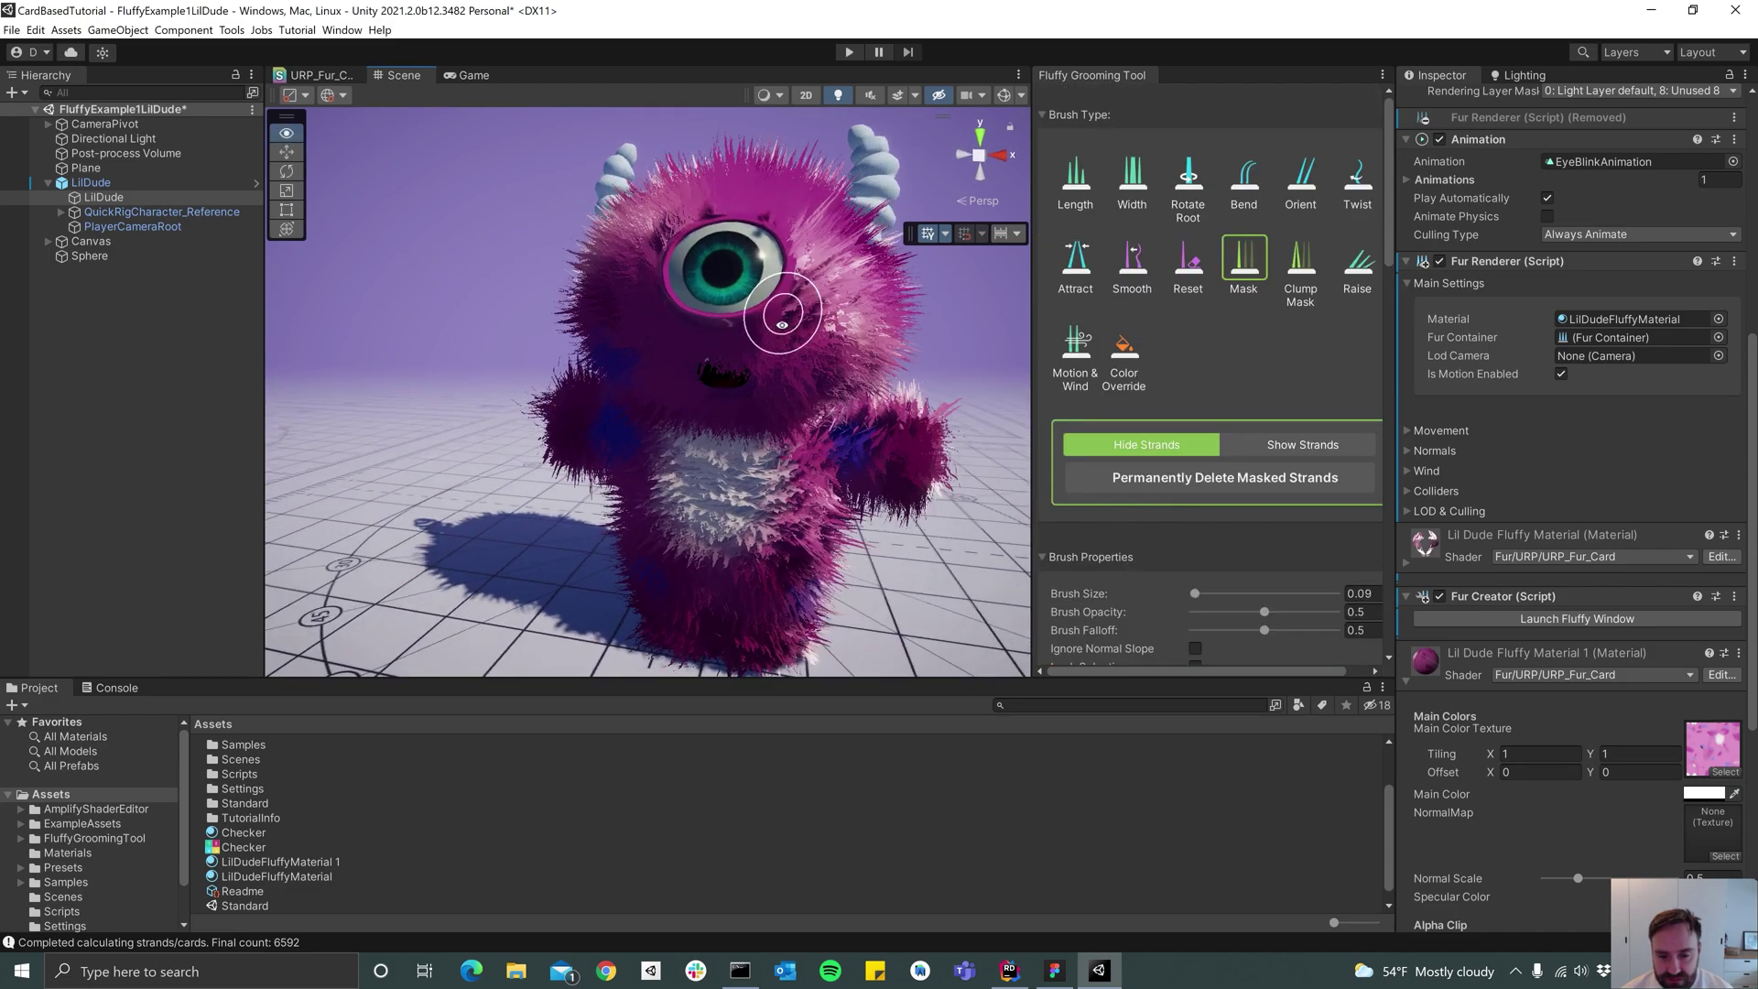
Try the Length brush with a magnitude of 0.19 and switch to the Width brush
left_click(1078, 182)
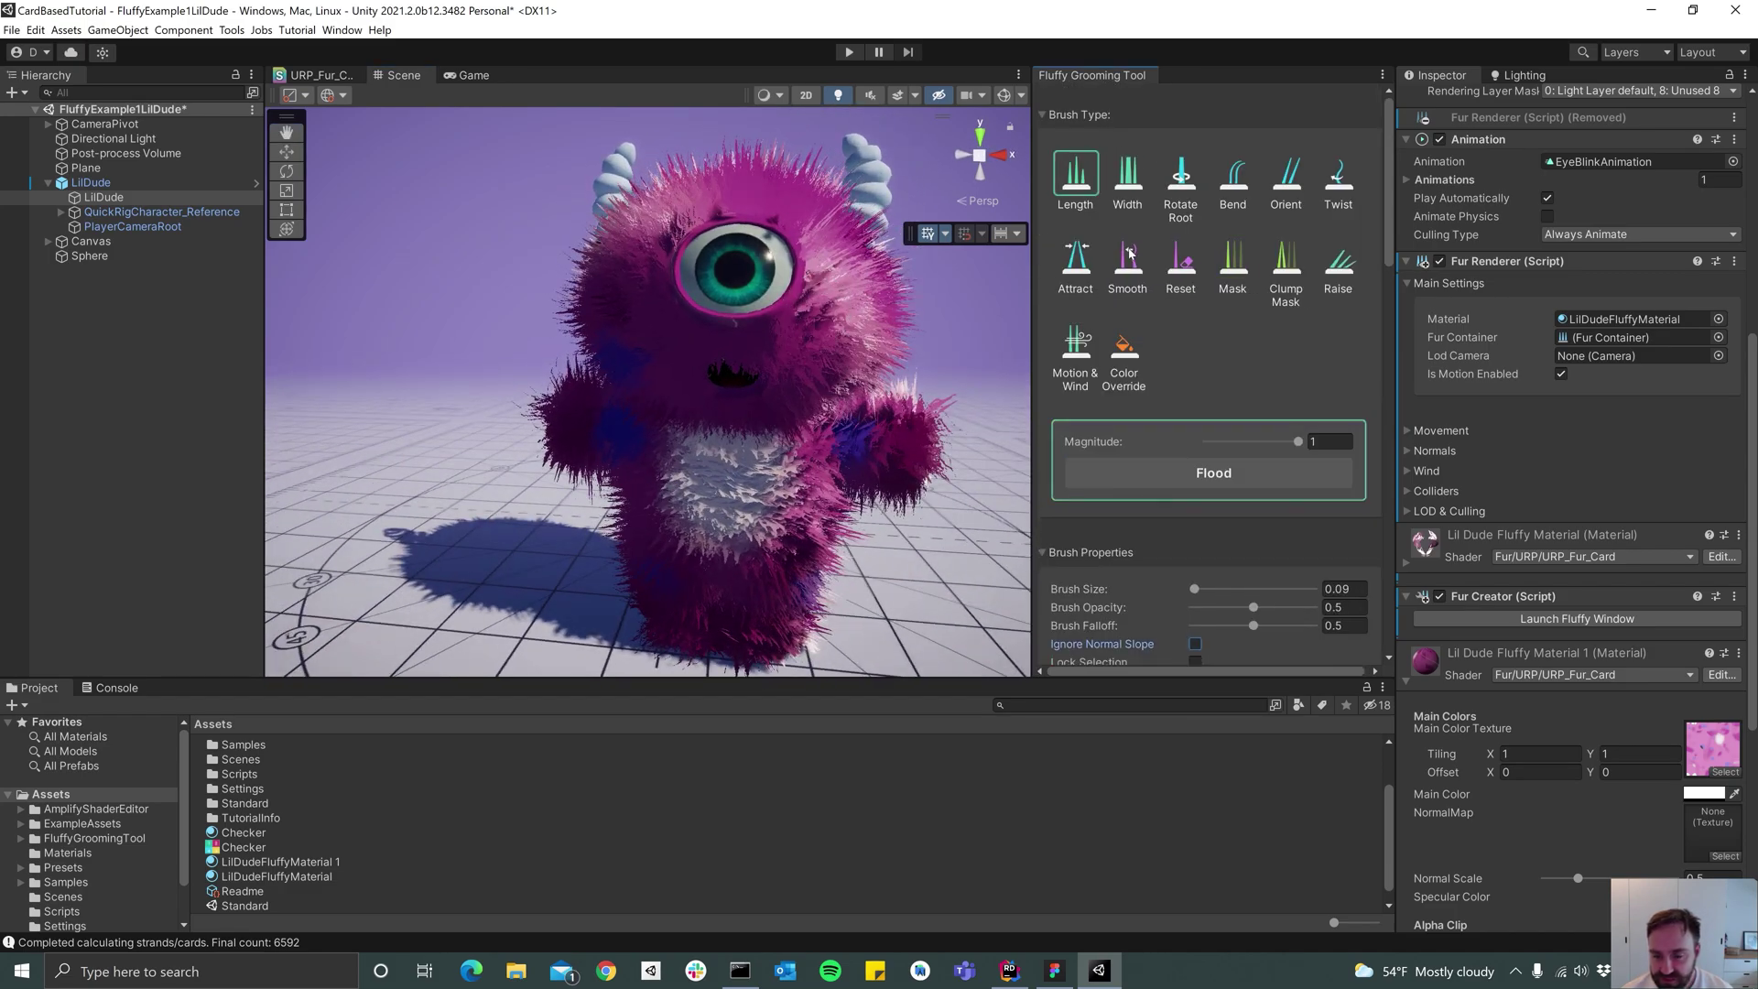
left_click(1224, 441)
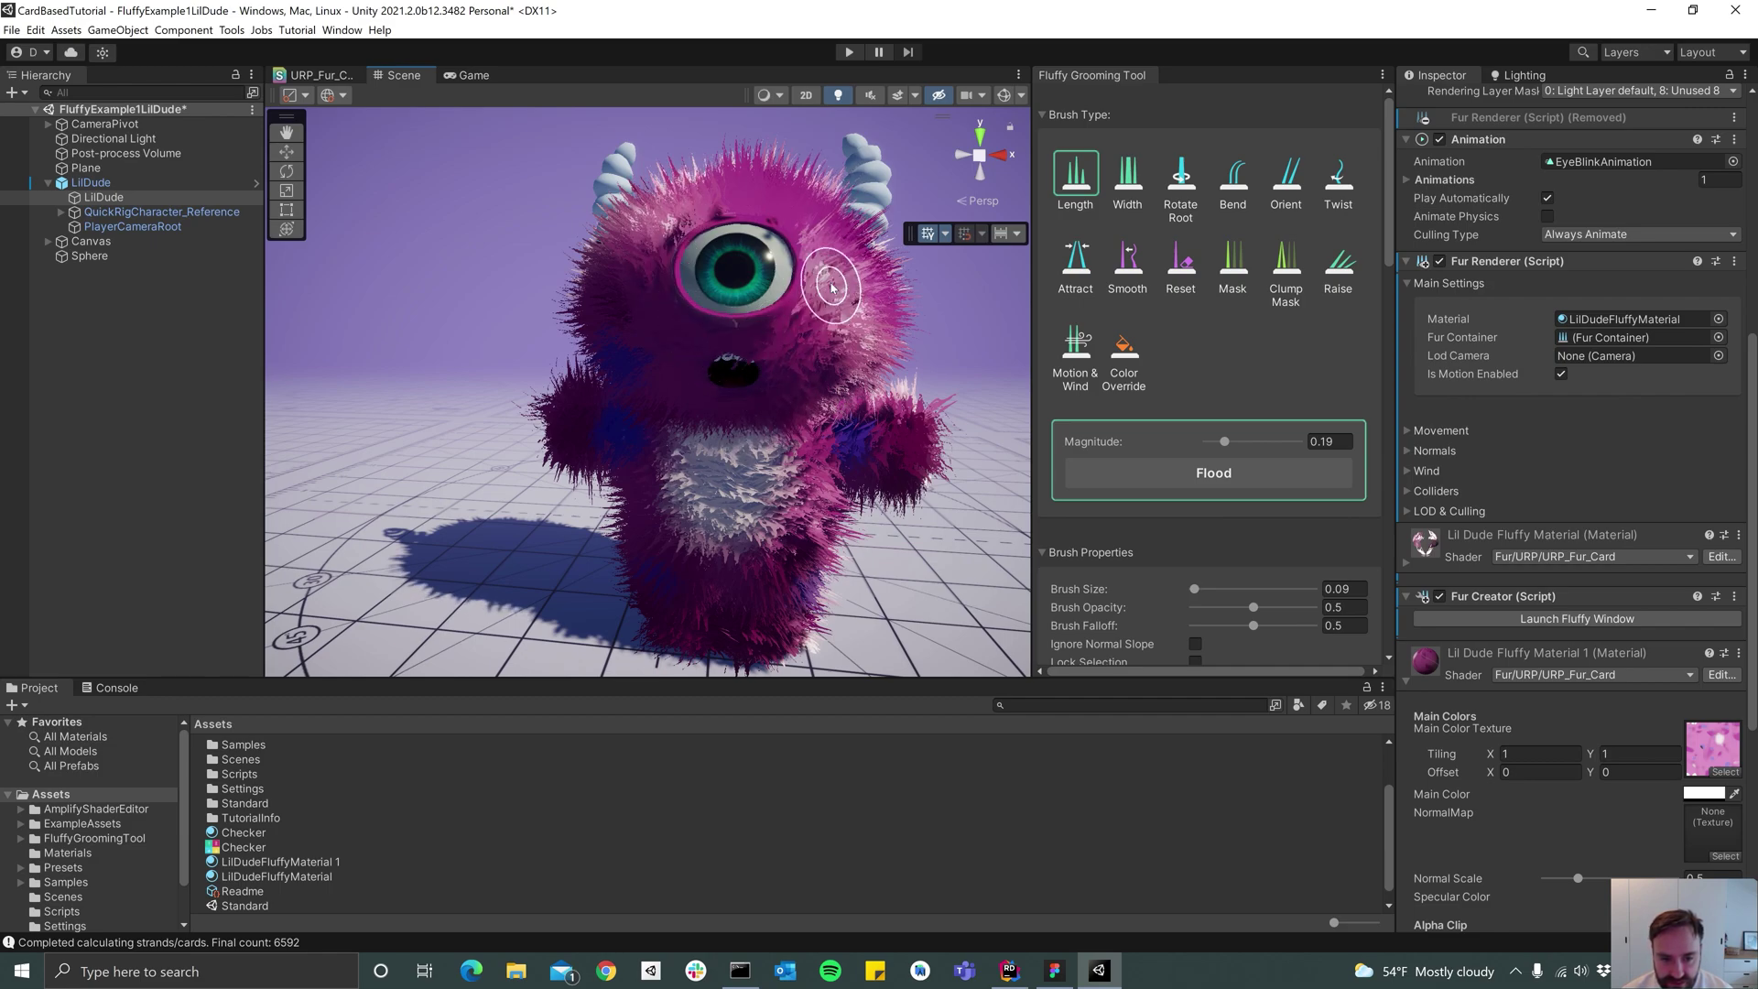
left_click(1130, 188)
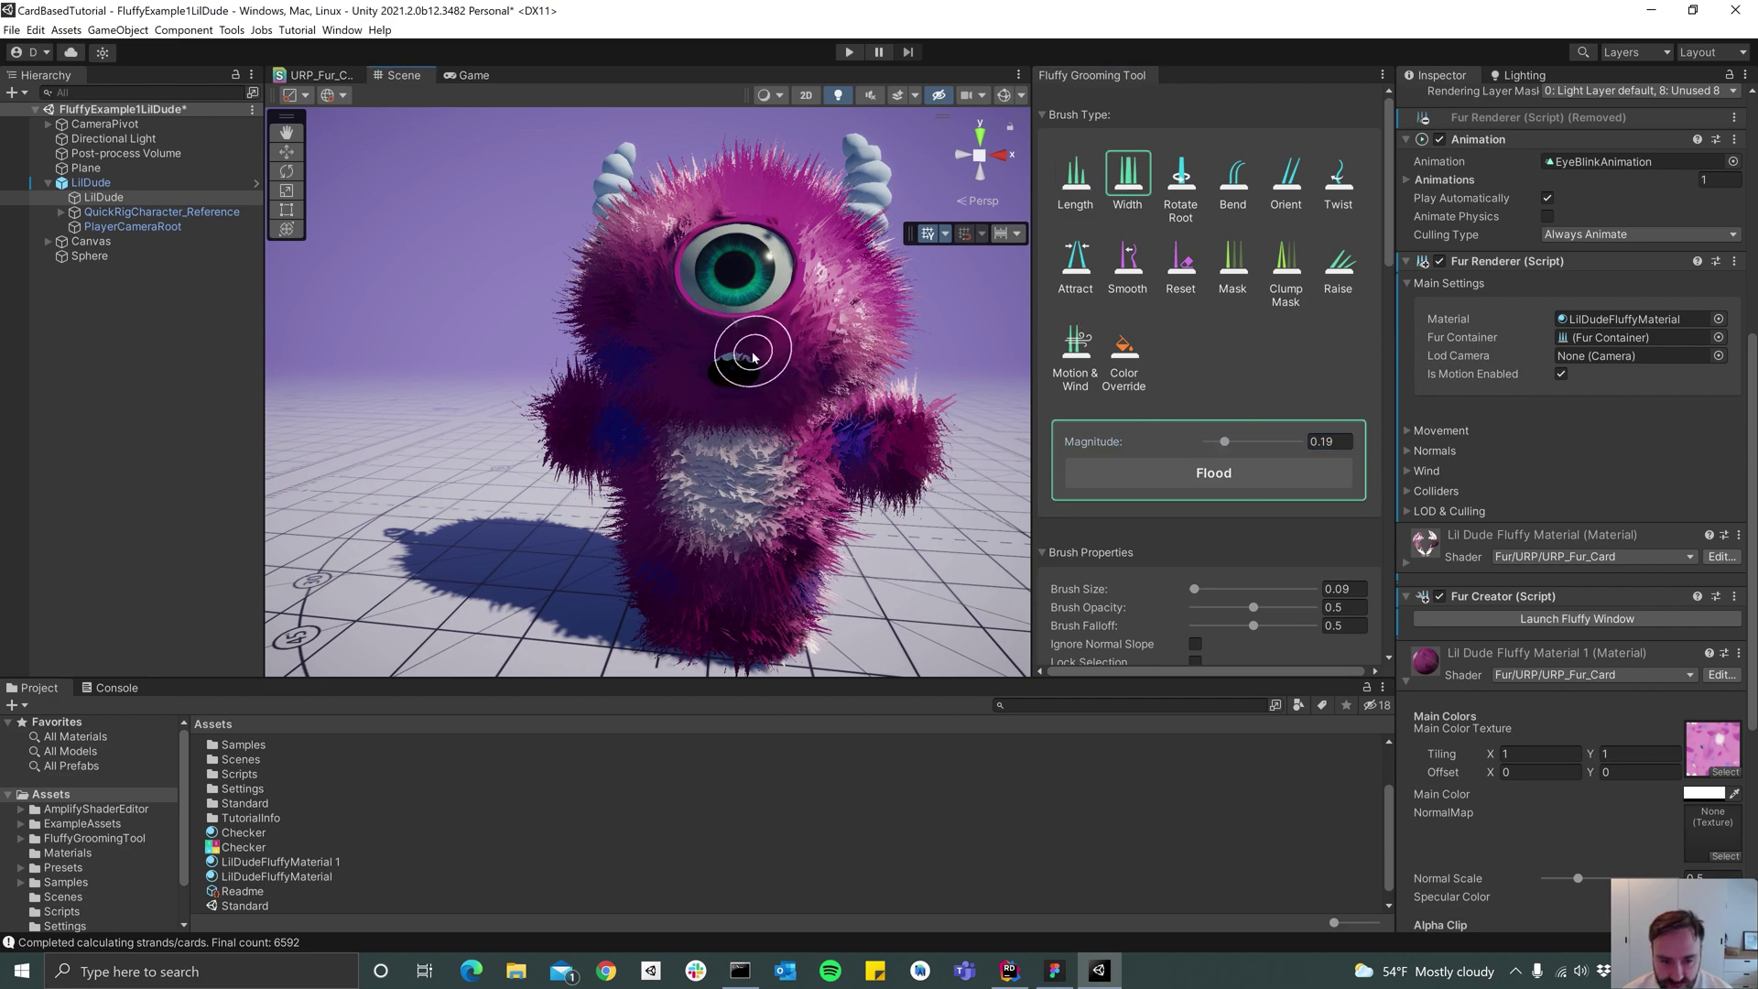
Choose the Mask brush in Hide Strands mode and reduce its size to 0.03 at the mouth
left_click(1233, 263)
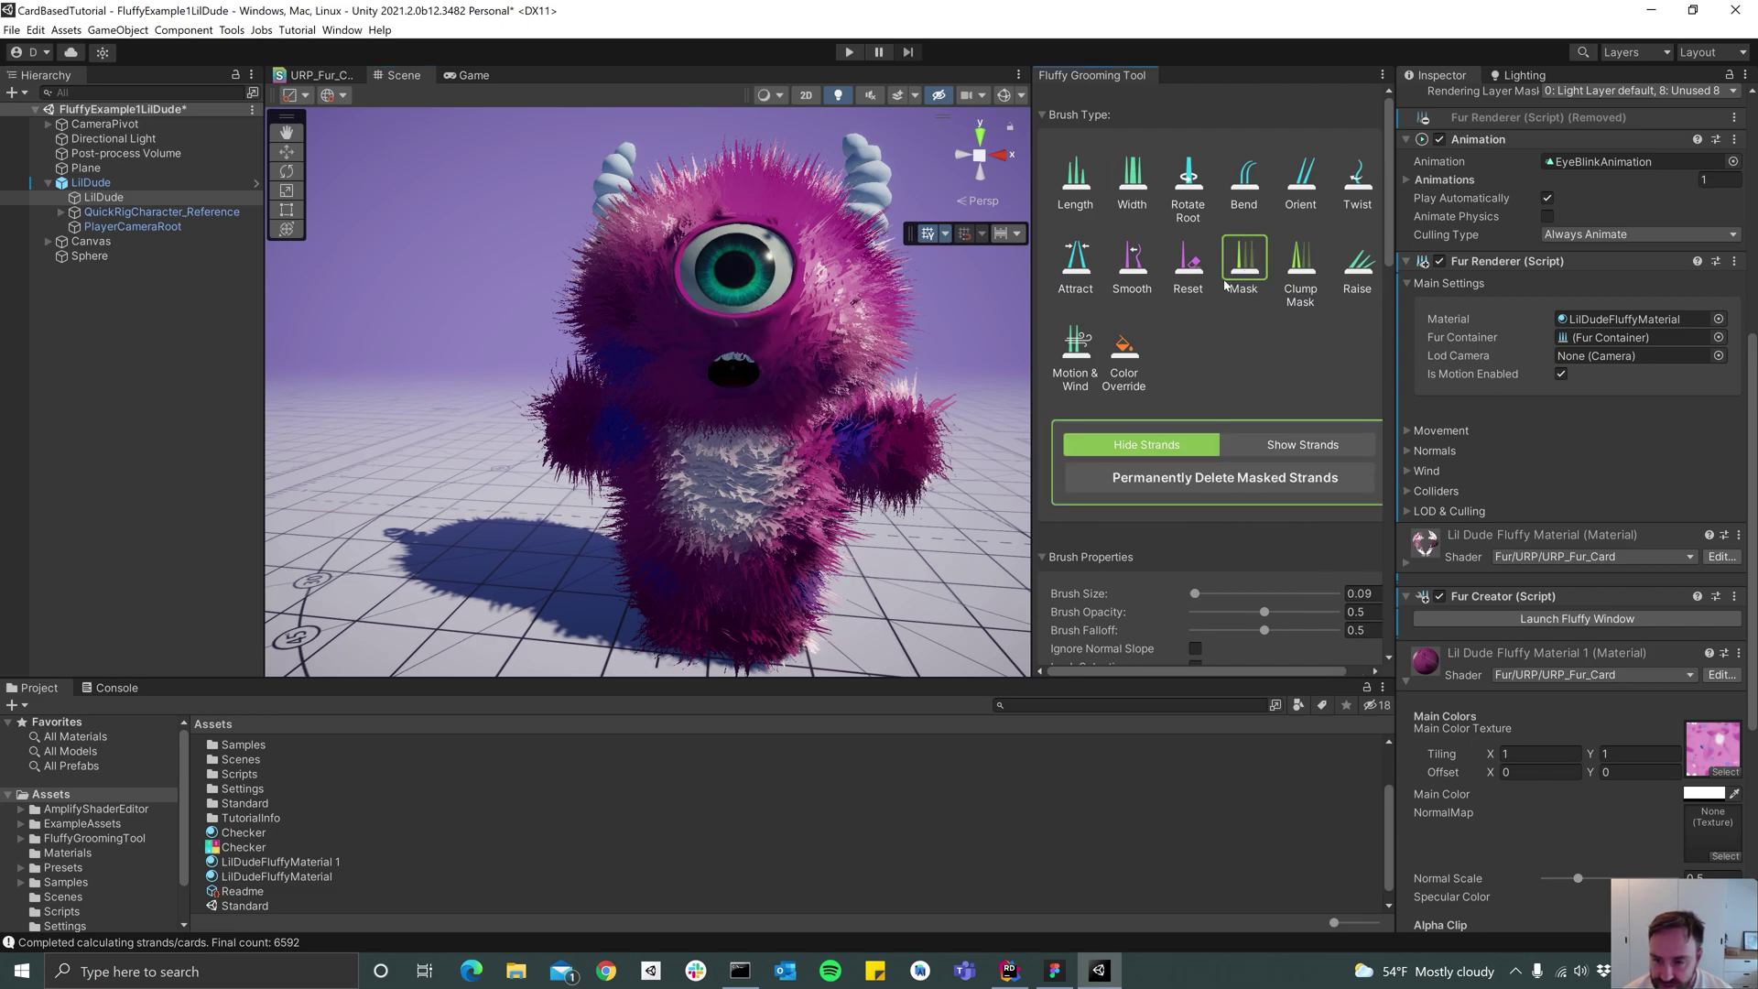
scroll(769, 392, "up", 4)
scroll(843, 331, "down", 5, "shift")
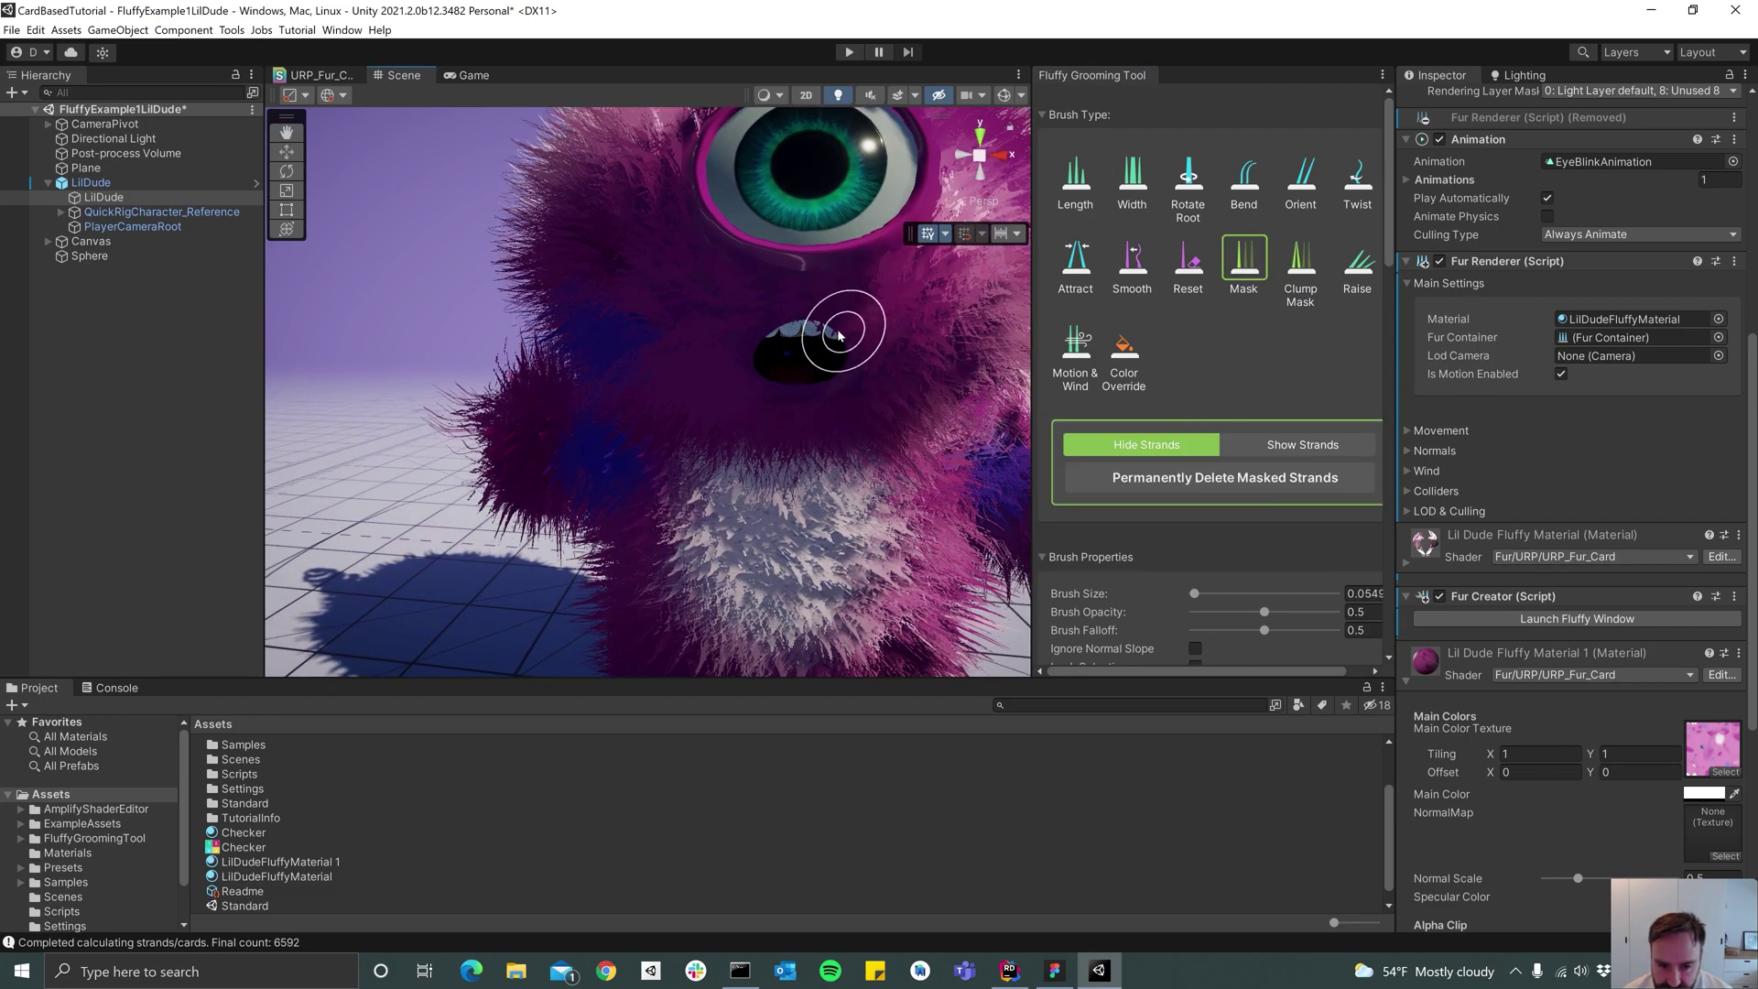
scroll(877, 335, "down", 6)
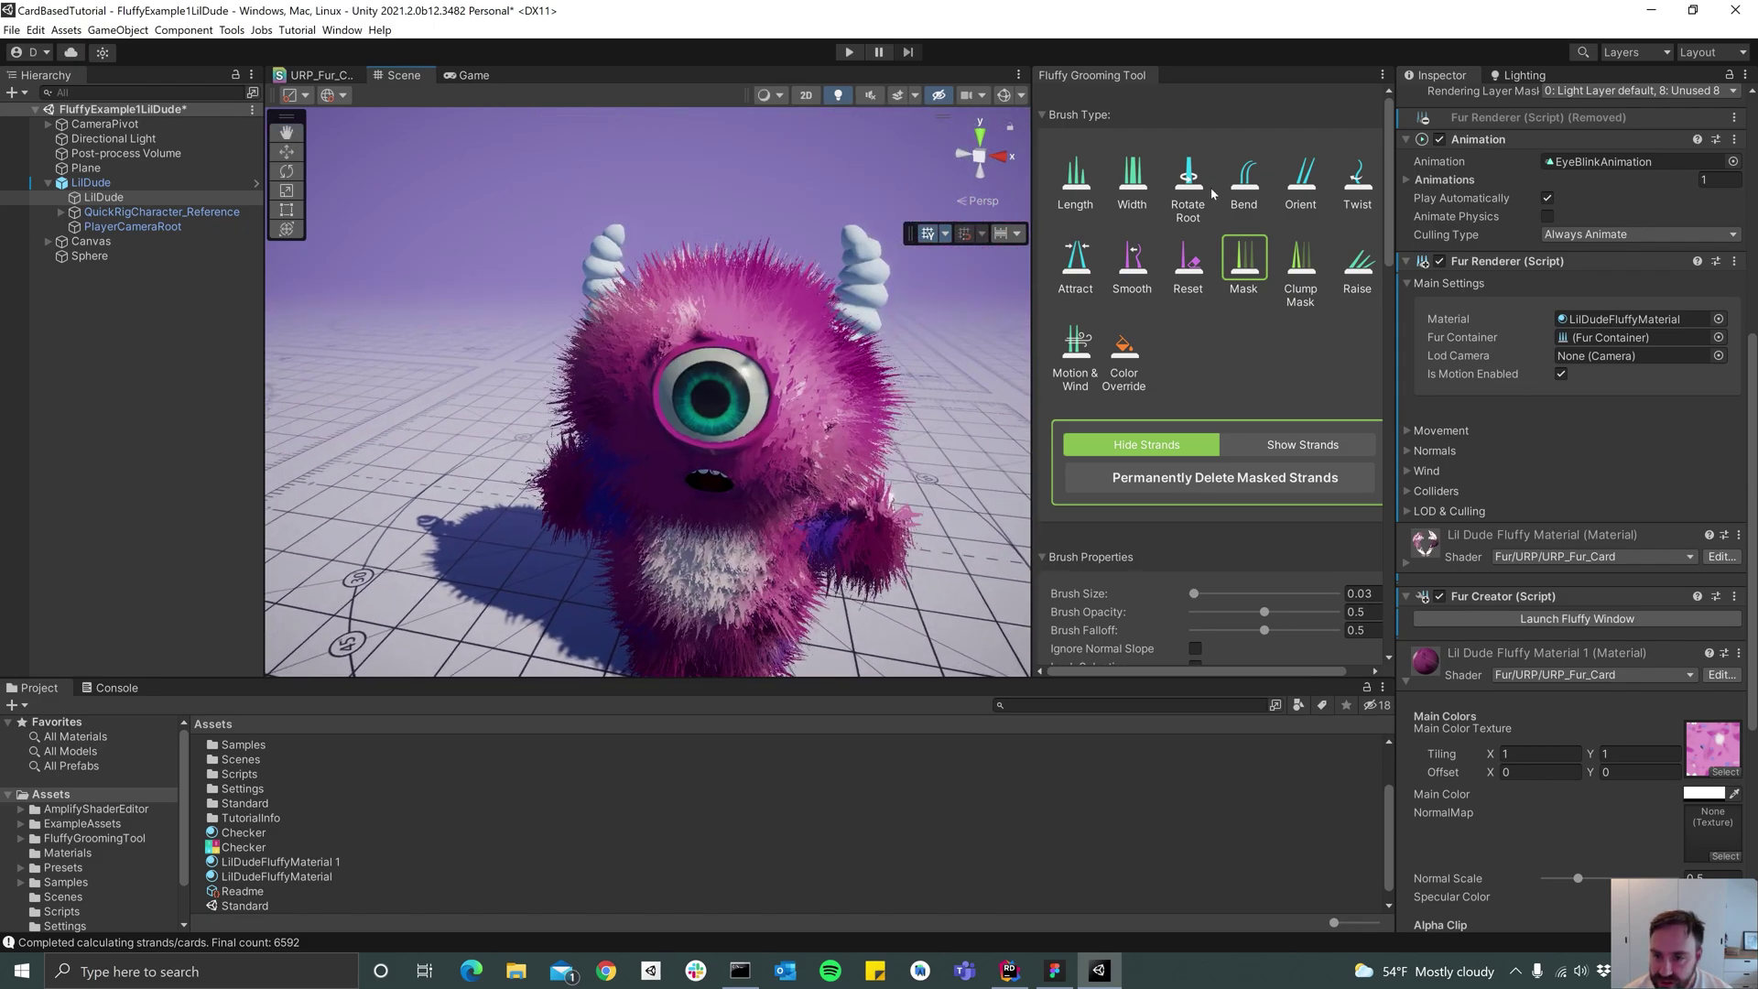
Adjust the fur length on the face with the Length brush at magnitude 0.76 and brush size 0.215
left_click(1078, 179)
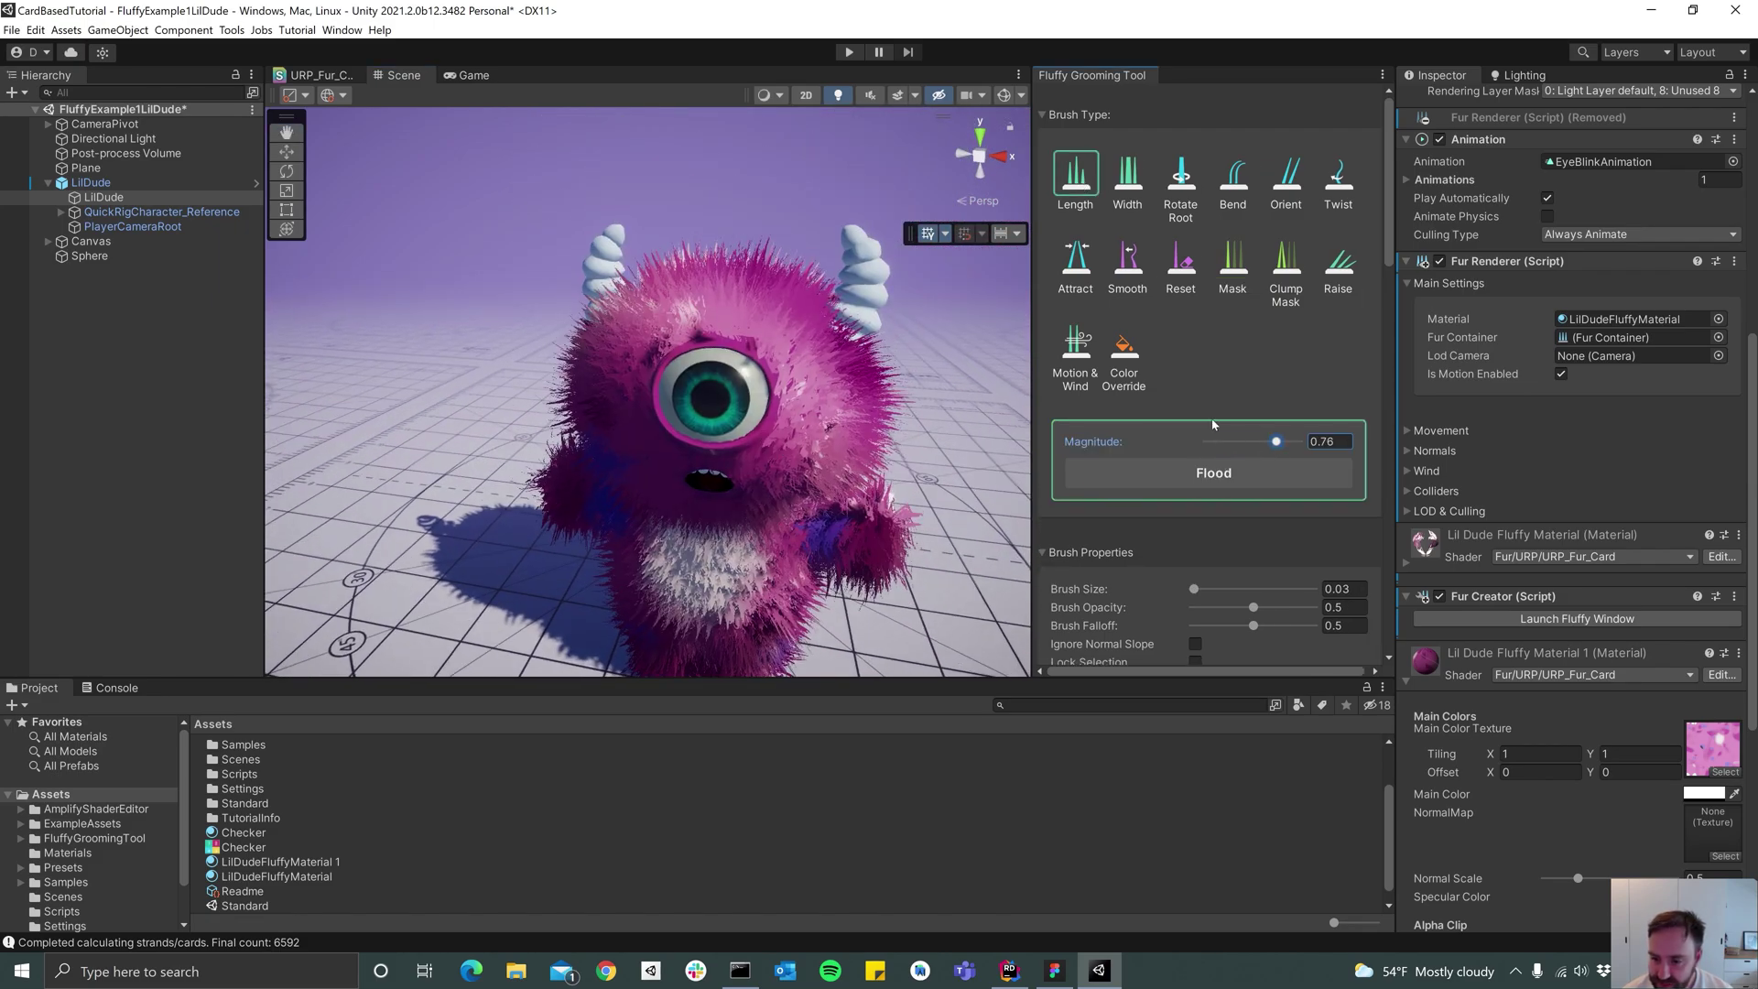
left_click_drag(915, 393, 861, 499, "alt")
mouse_move(696, 382)
left_mouse_down("alt")
mouse_move(715, 374)
mouse_move(688, 380)
mouse_move(769, 448)
mouse_move(784, 355)
mouse_move(743, 340)
left_mouse_up("alt")
scroll(697, 372, "up", 6, "ctrl")
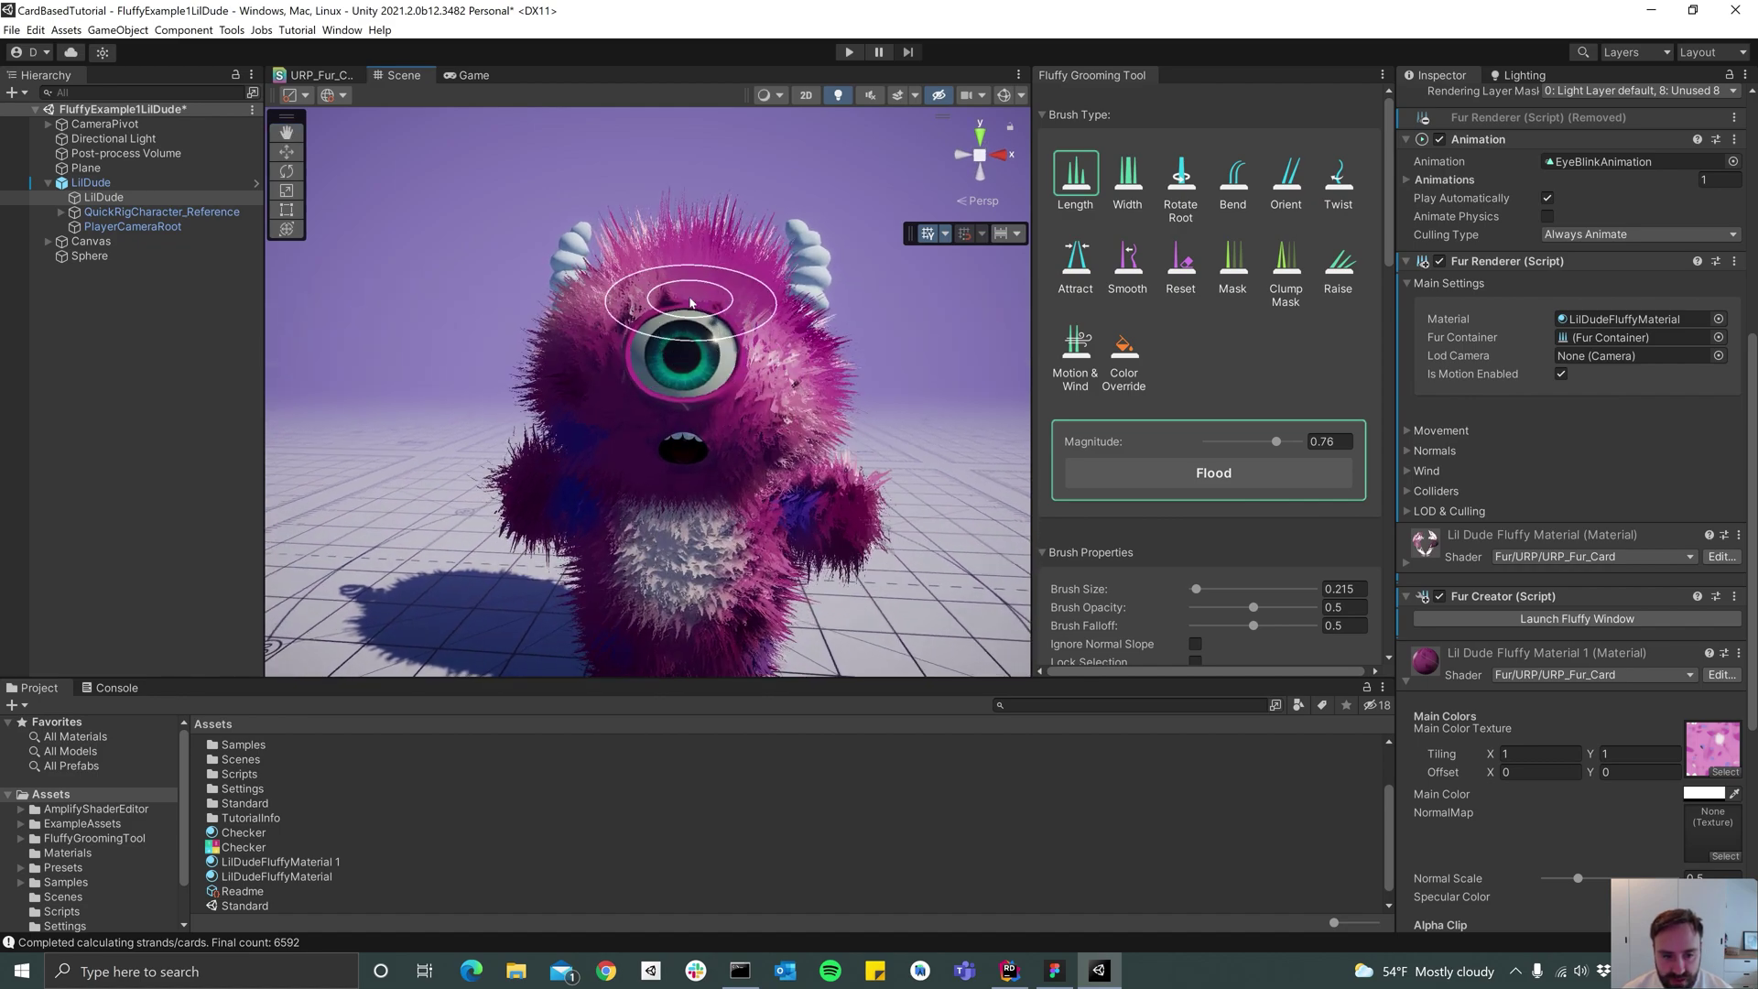
mouse_move(765, 401)
left_mouse_down()
mouse_move(749, 396)
mouse_move(751, 417)
left_mouse_up()
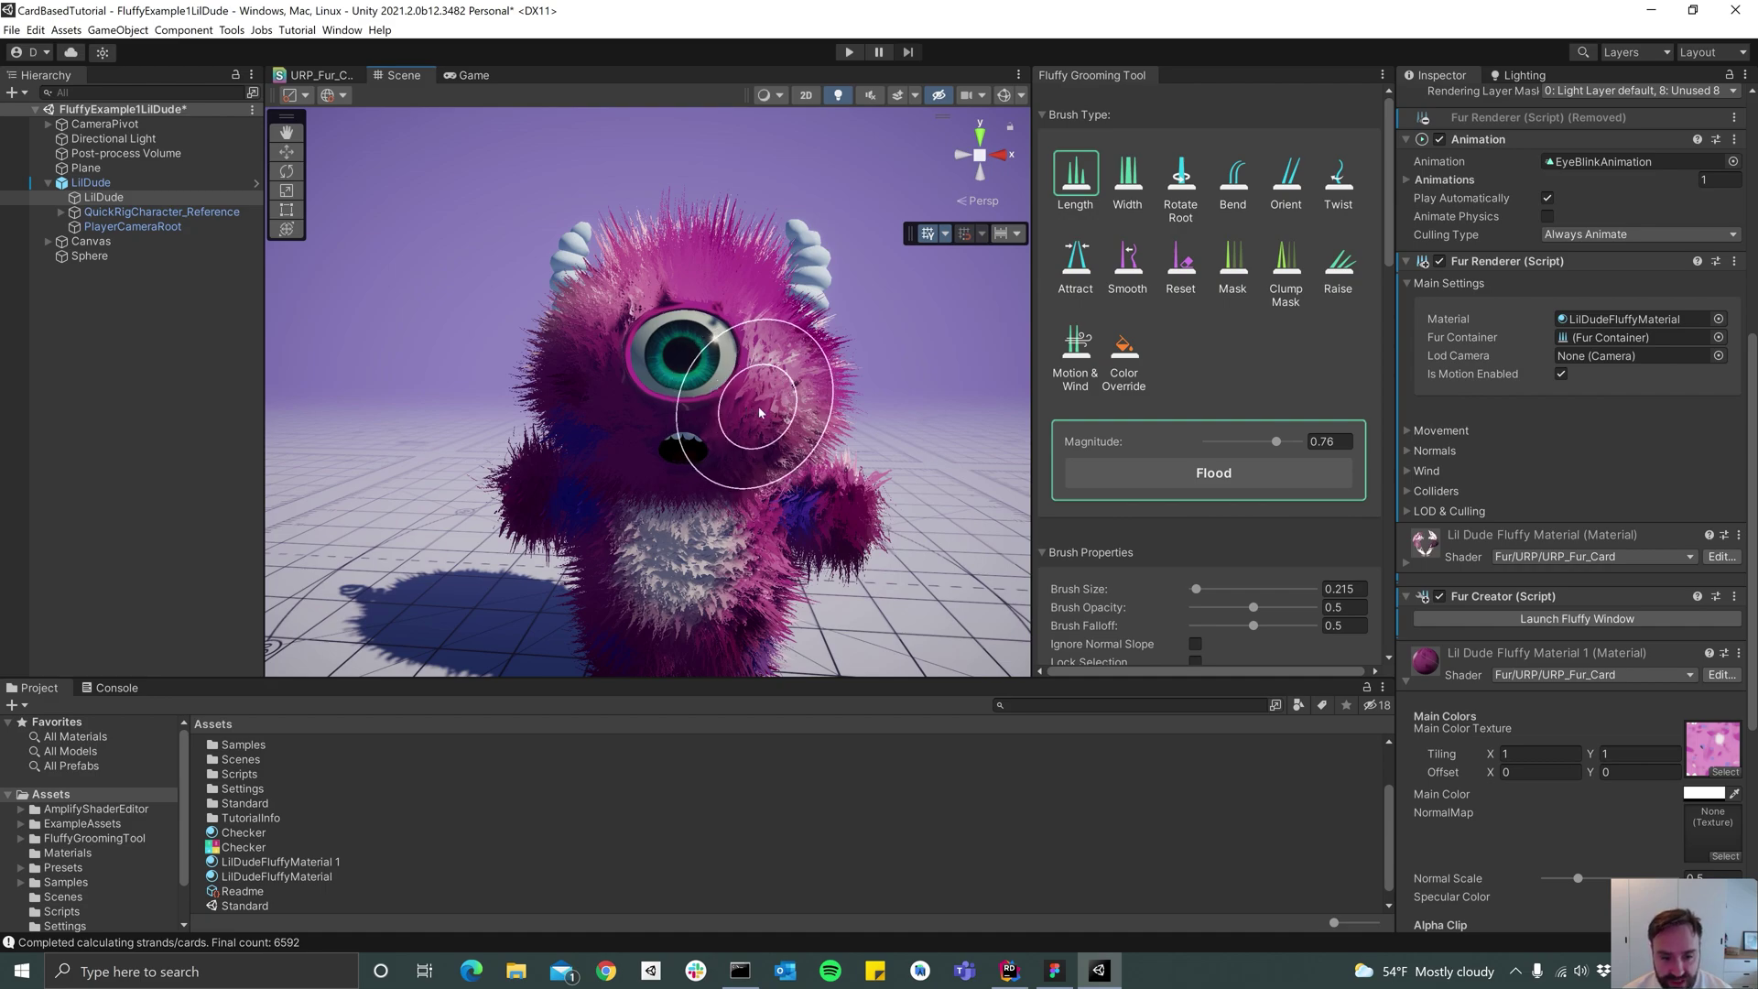
Try several sizes for the Length brush and set its brush size to 0.15
mouse_move(747, 409)
left_mouse_down("shift")
mouse_move(729, 409)
mouse_move(777, 408)
left_mouse_up("shift")
scroll(760, 410, "down", 5, "ctrl")
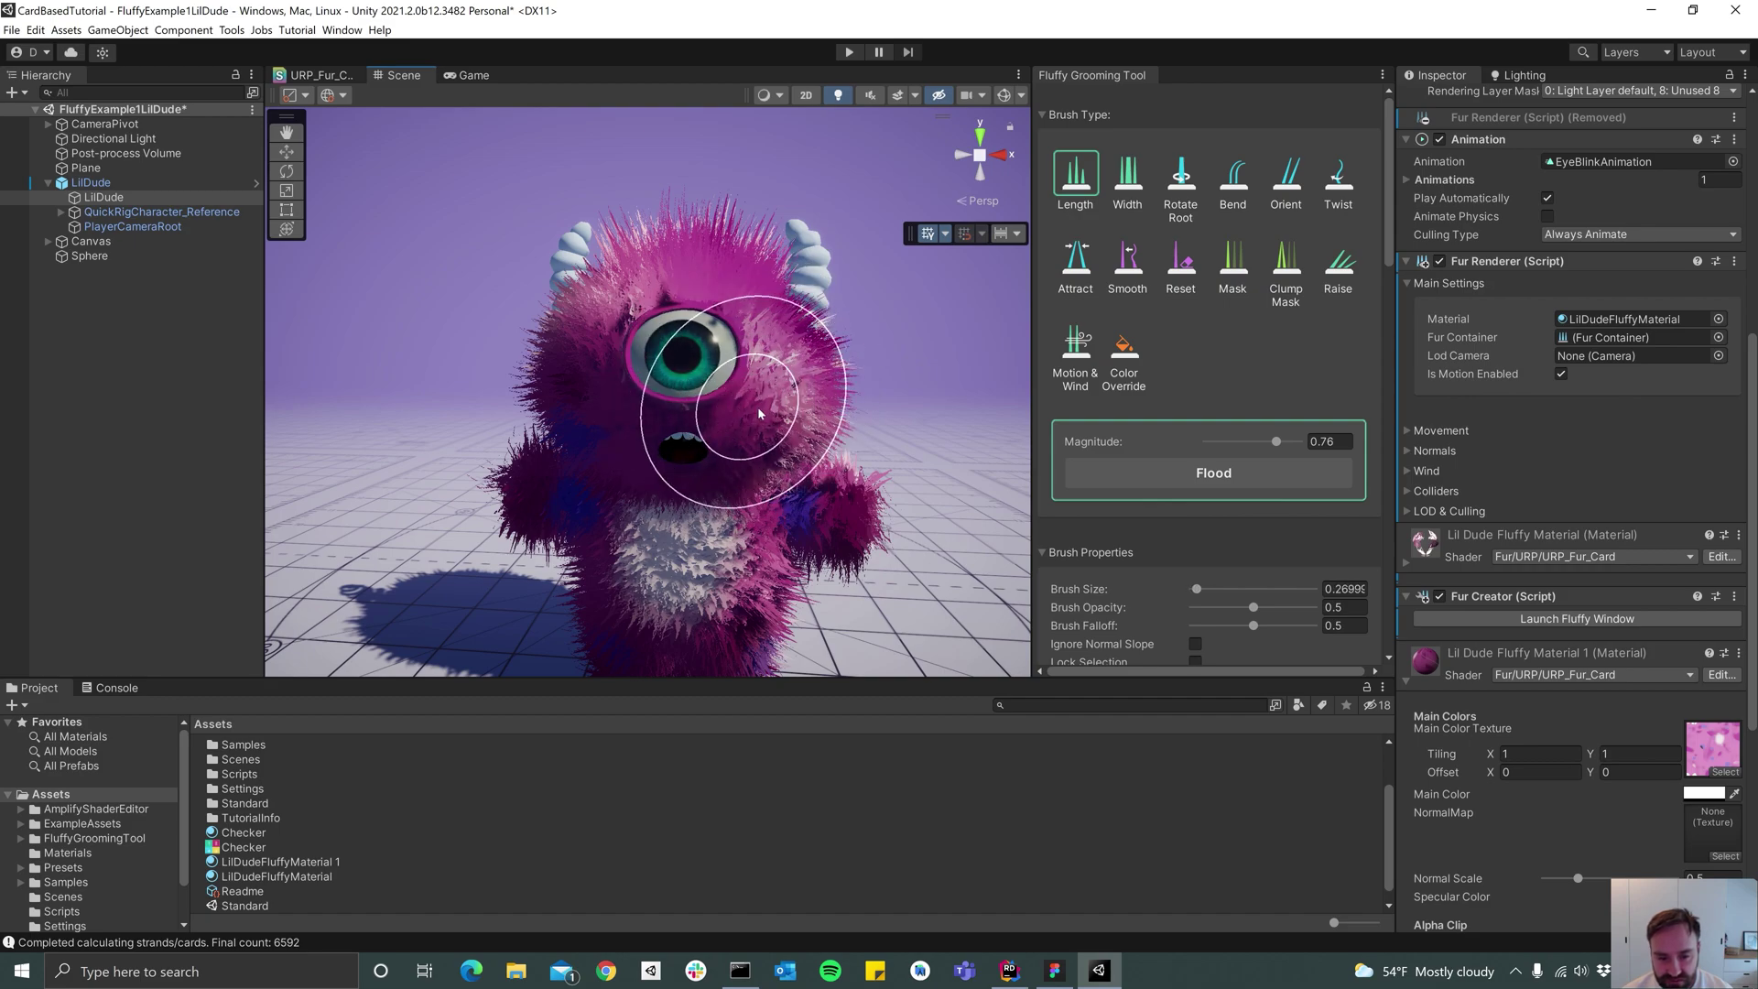
scroll(742, 413, "up", 1, "ctrl")
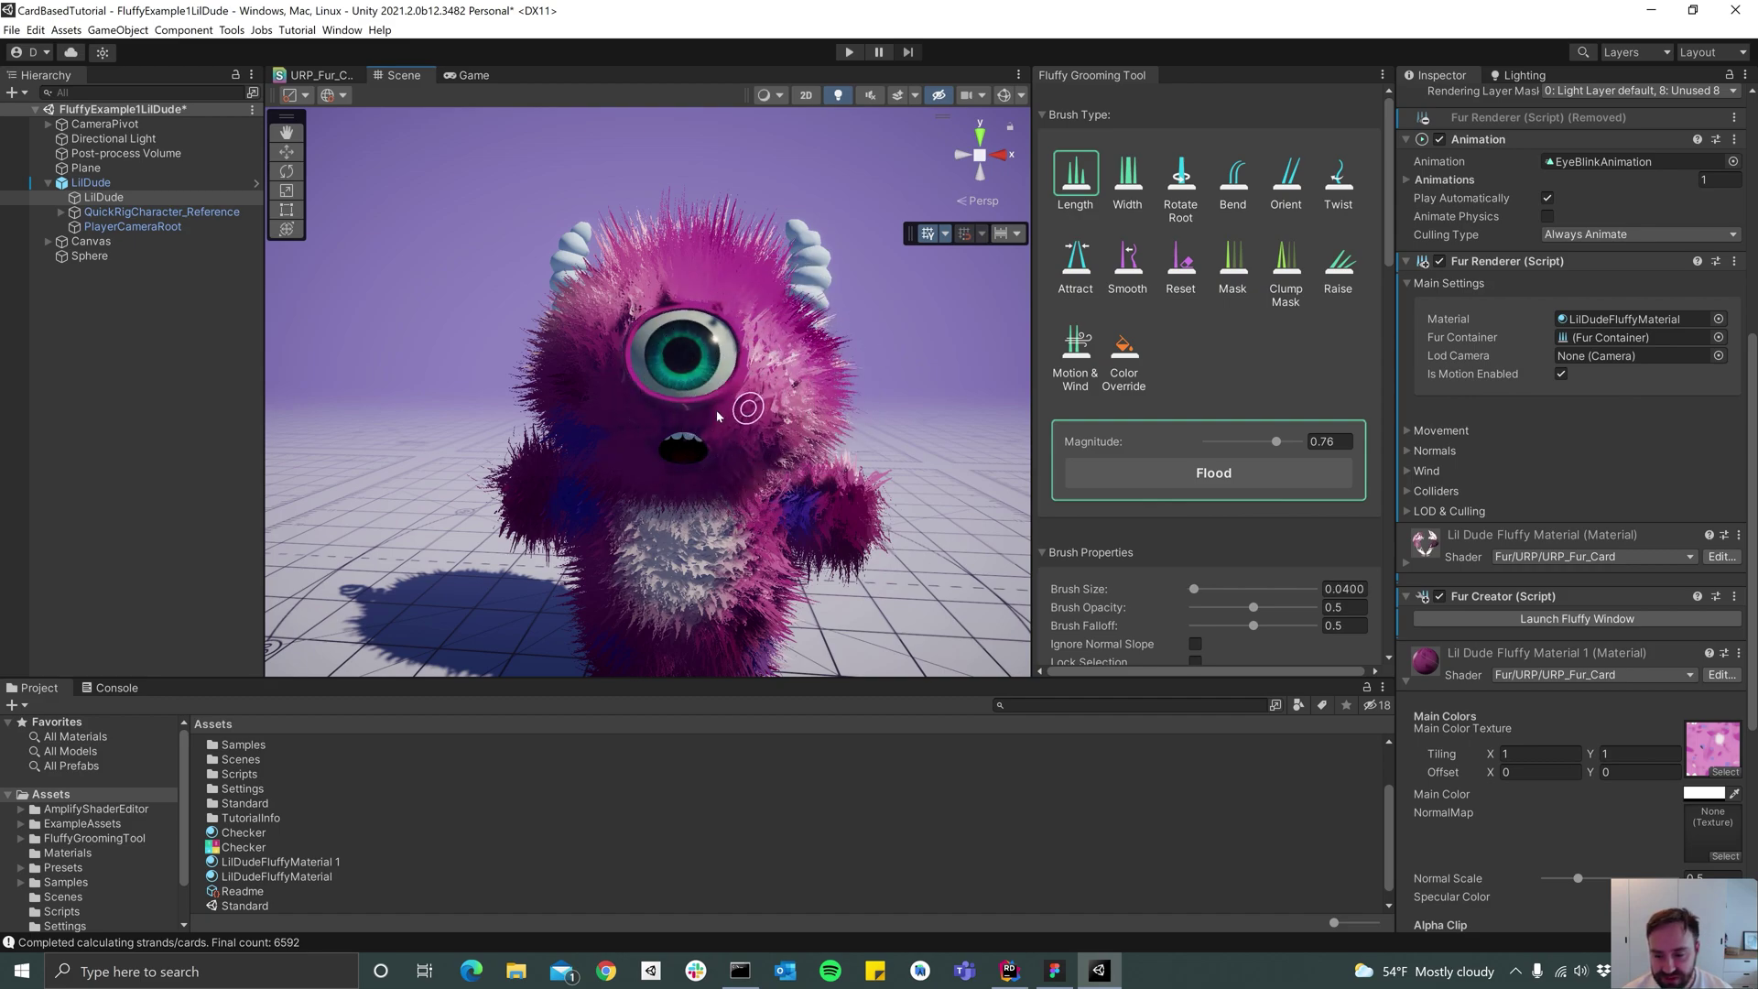
scroll(747, 412, "up", 1, "ctrl")
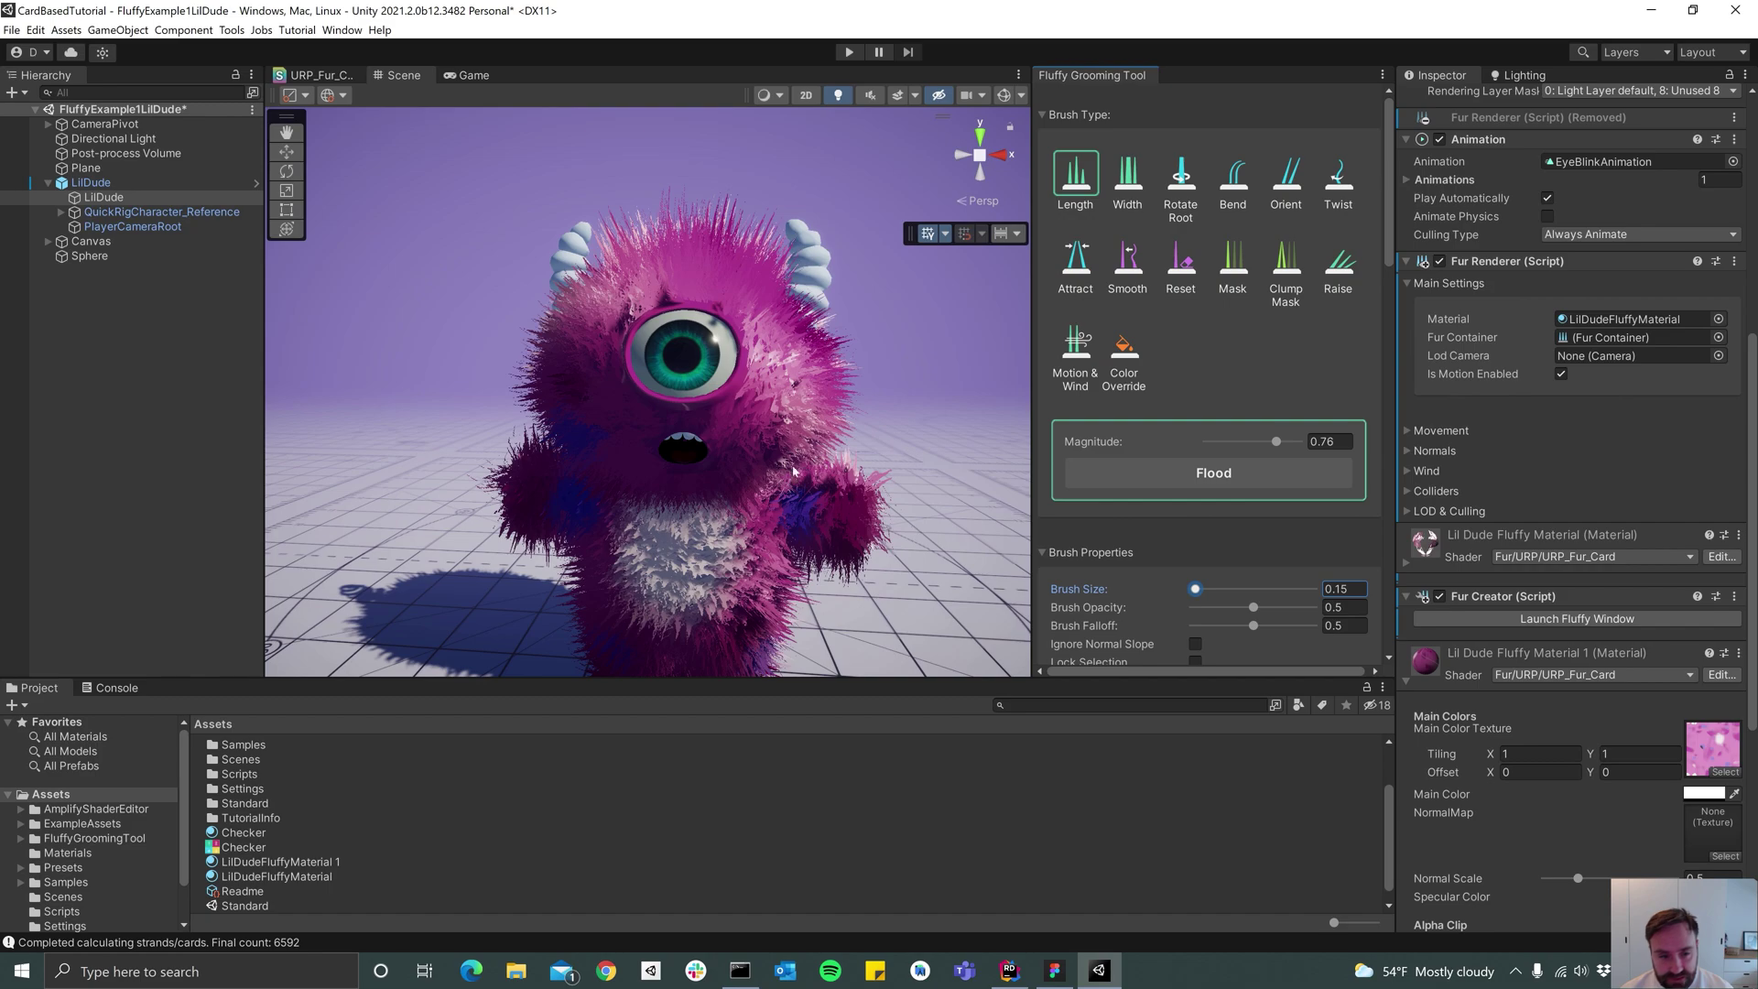
Lower the upper limits of Layer 1's width range and height range slightly
mouse_move(758, 456)
left_mouse_down("alt")
mouse_move(779, 514)
mouse_move(761, 453)
left_mouse_up("alt")
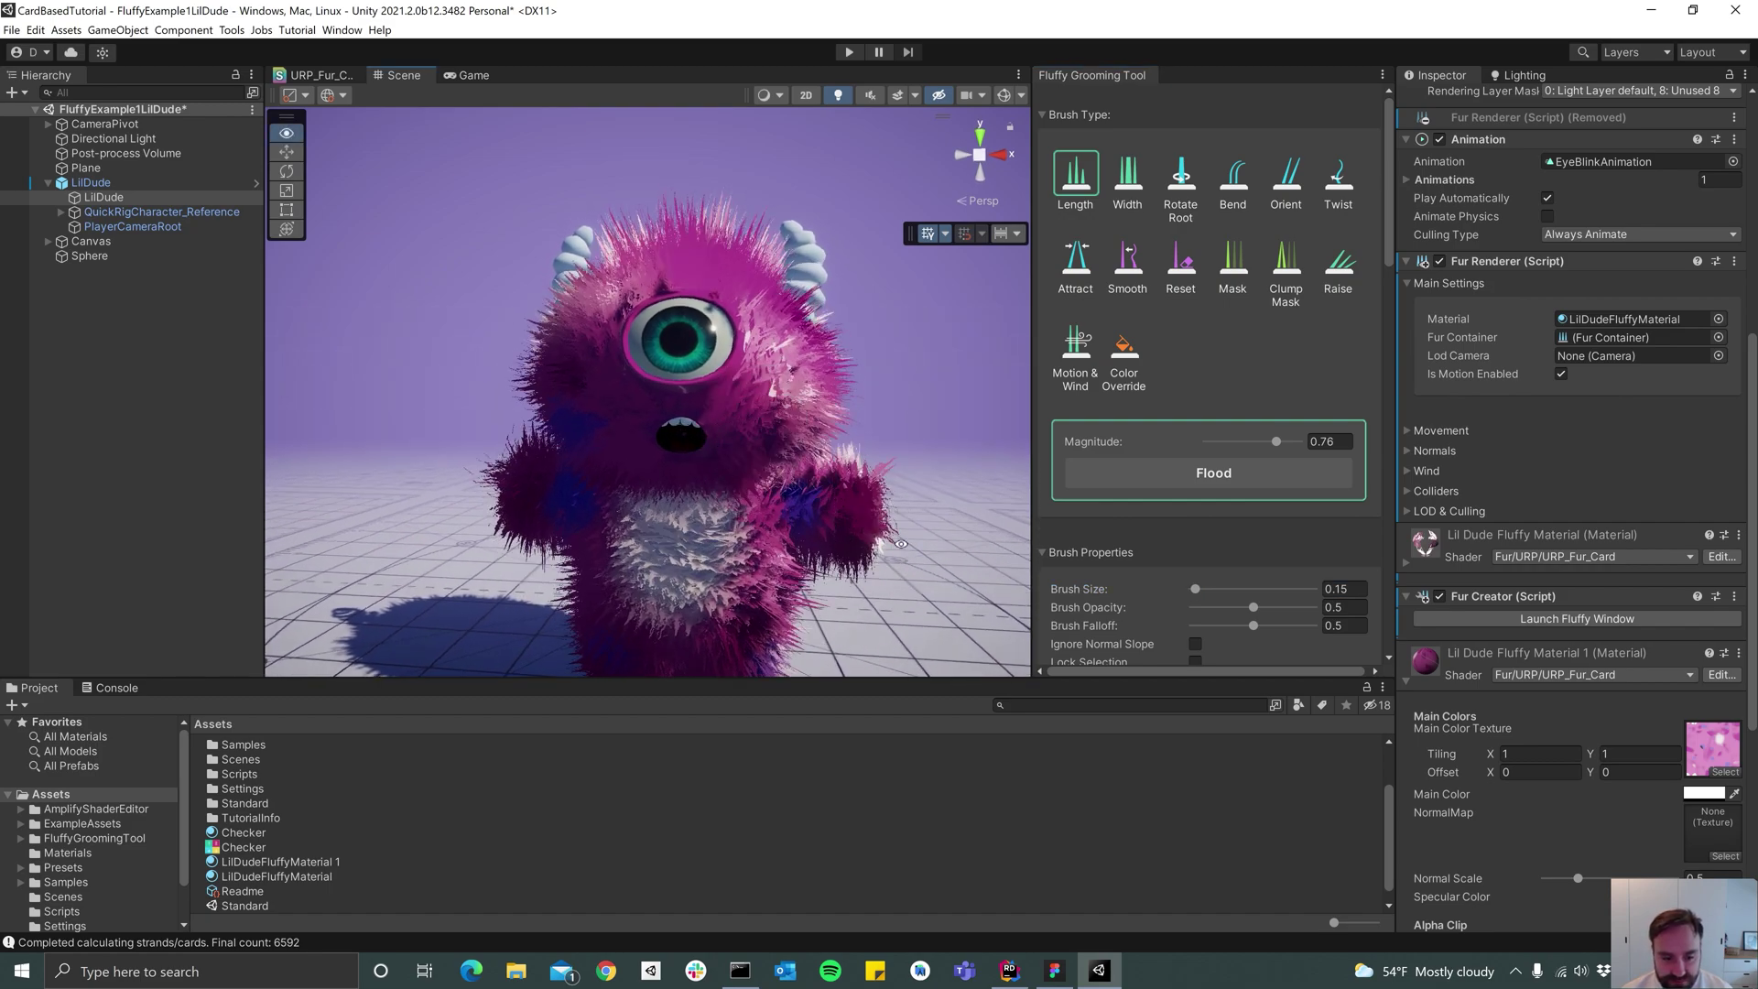
right_click_drag(872, 509, 852, 509, "alt")
scroll(1154, 476, "down", 3)
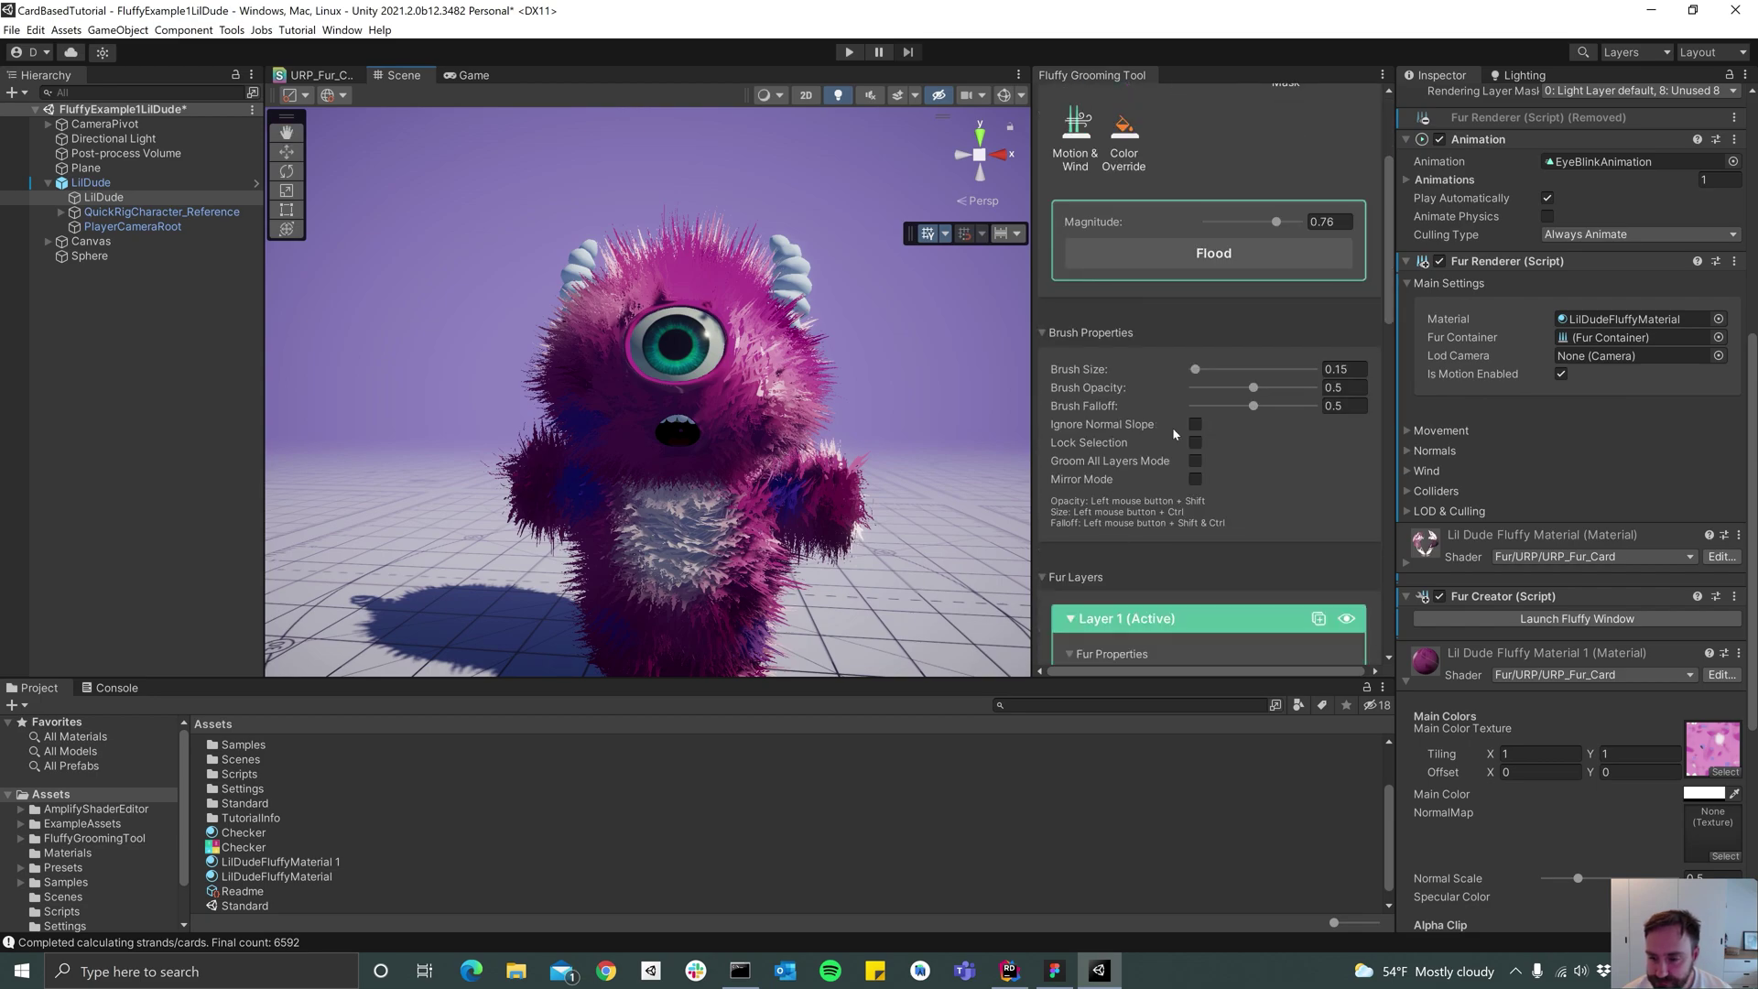
scroll(1200, 419, "down", 4)
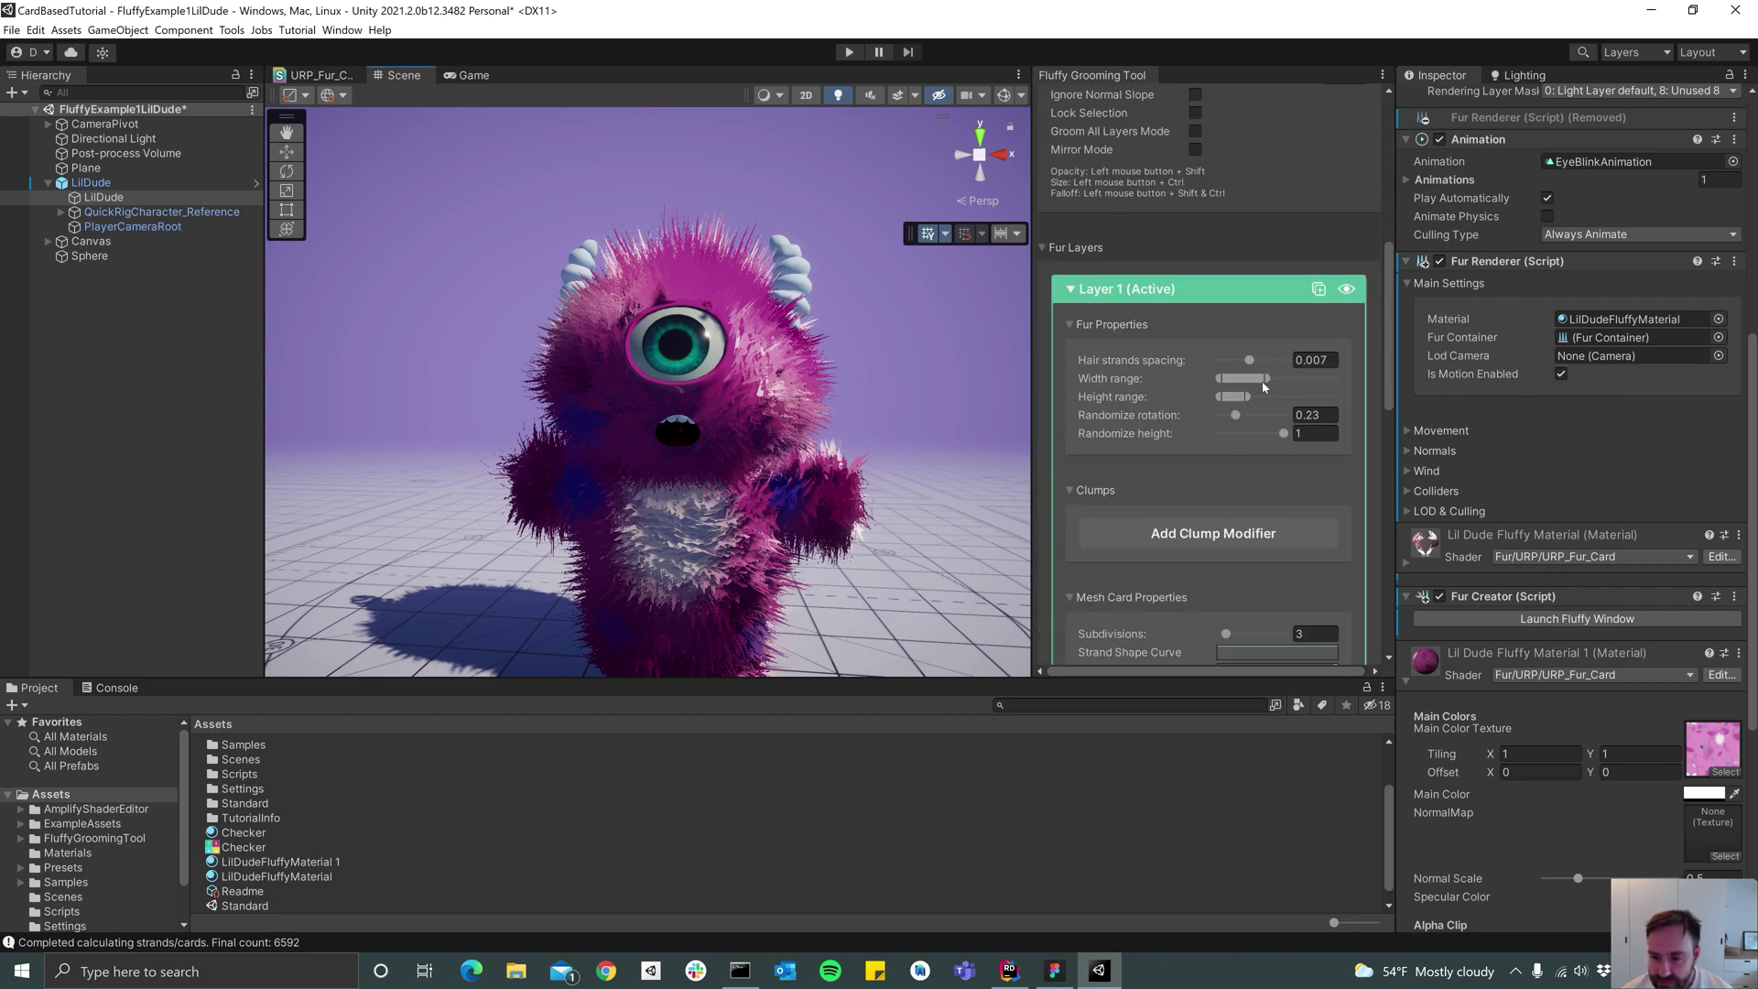
left_click_drag(1274, 380, 1248, 397)
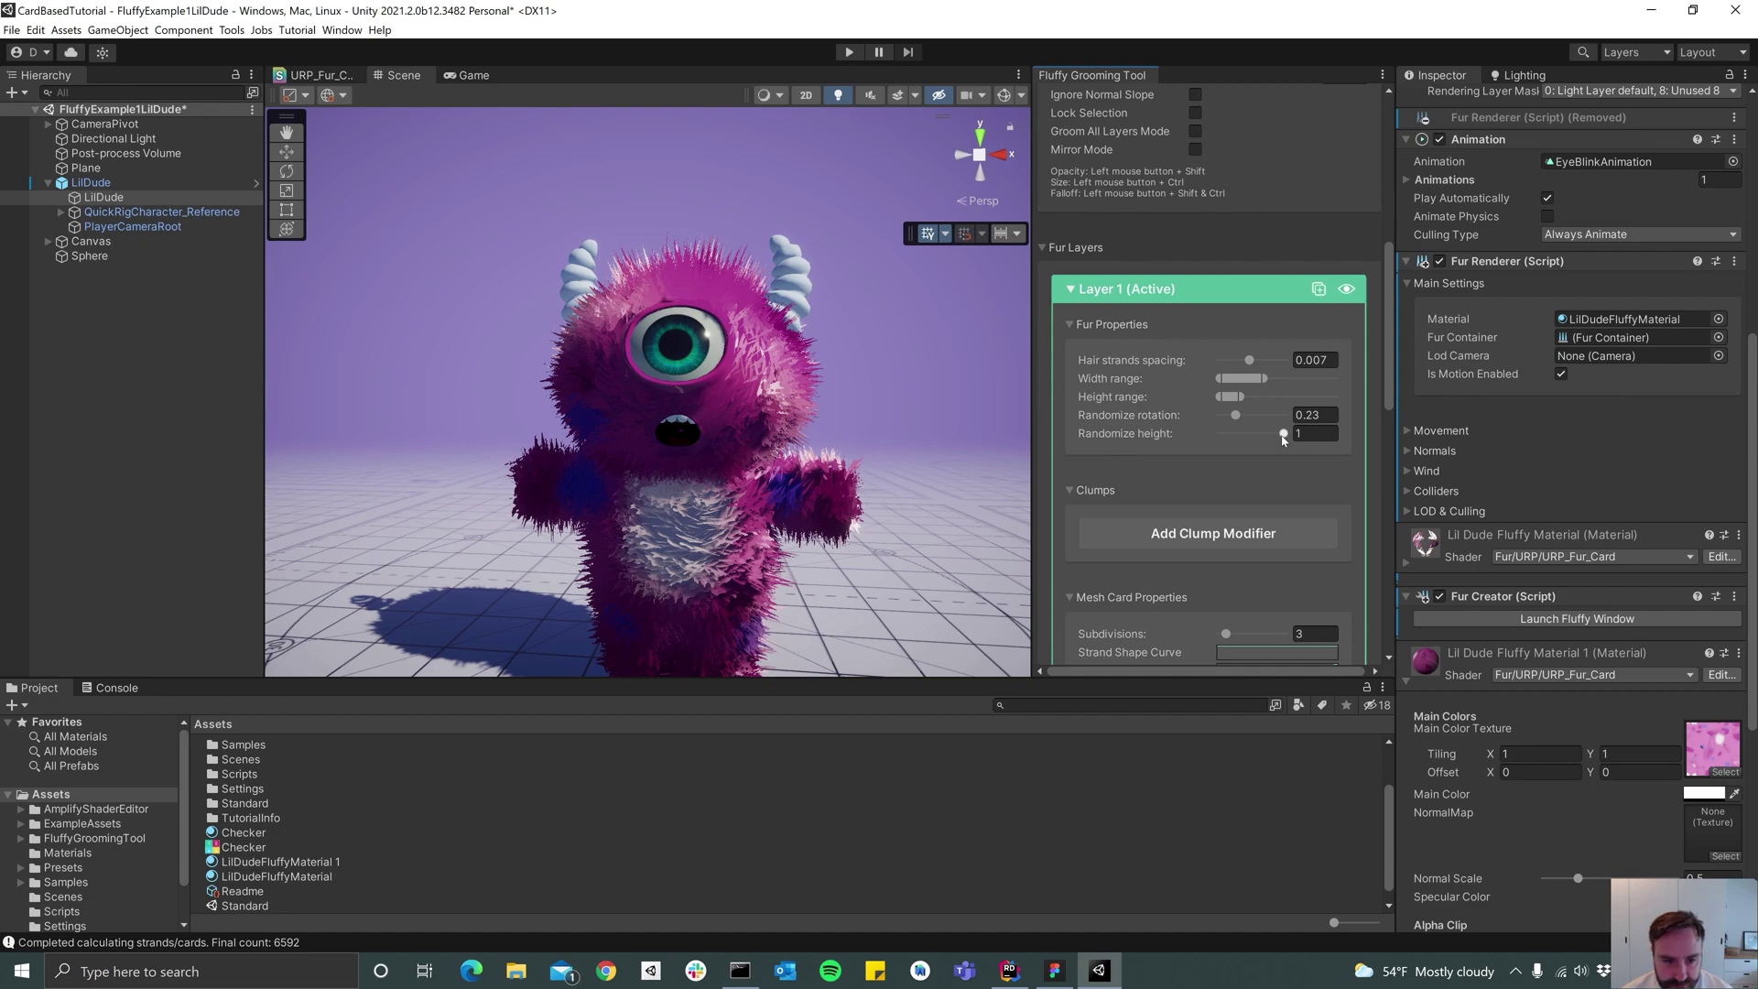
Set Layer 1's Randomize height to 0.55
mouse_move(1280, 440)
left_mouse_down()
mouse_move(1205, 443)
mouse_move(1297, 447)
left_mouse_up()
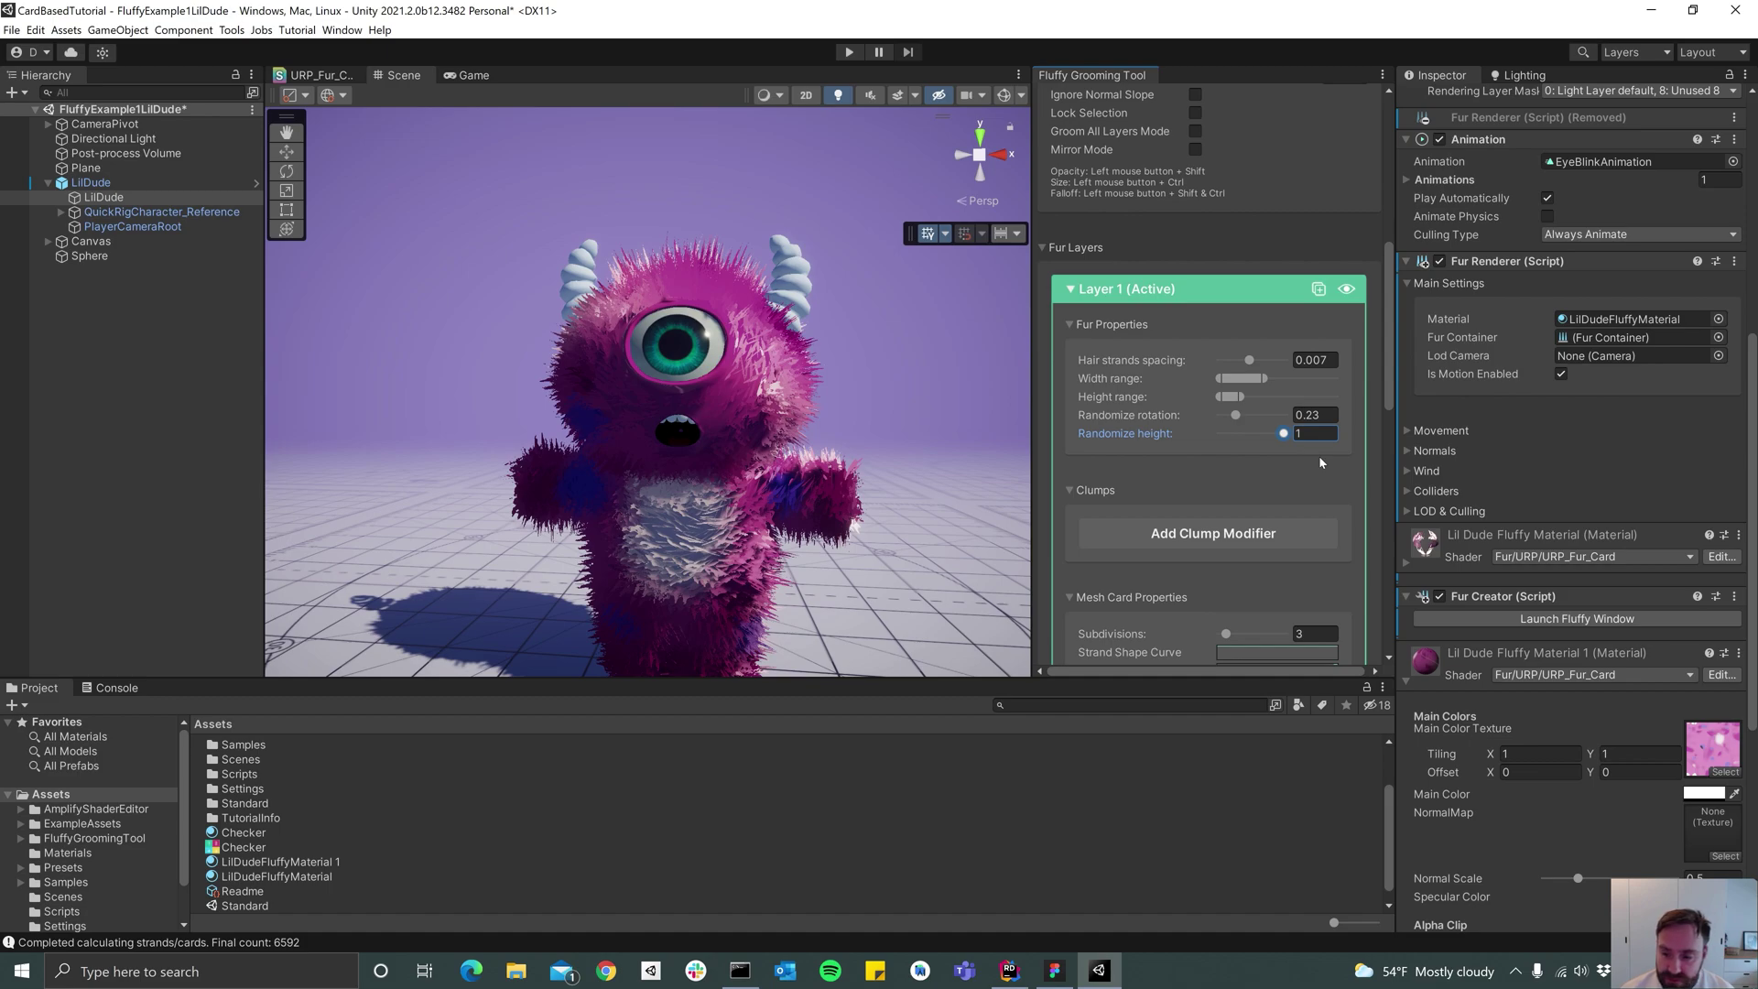
left_click_drag(1281, 434, 1247, 436)
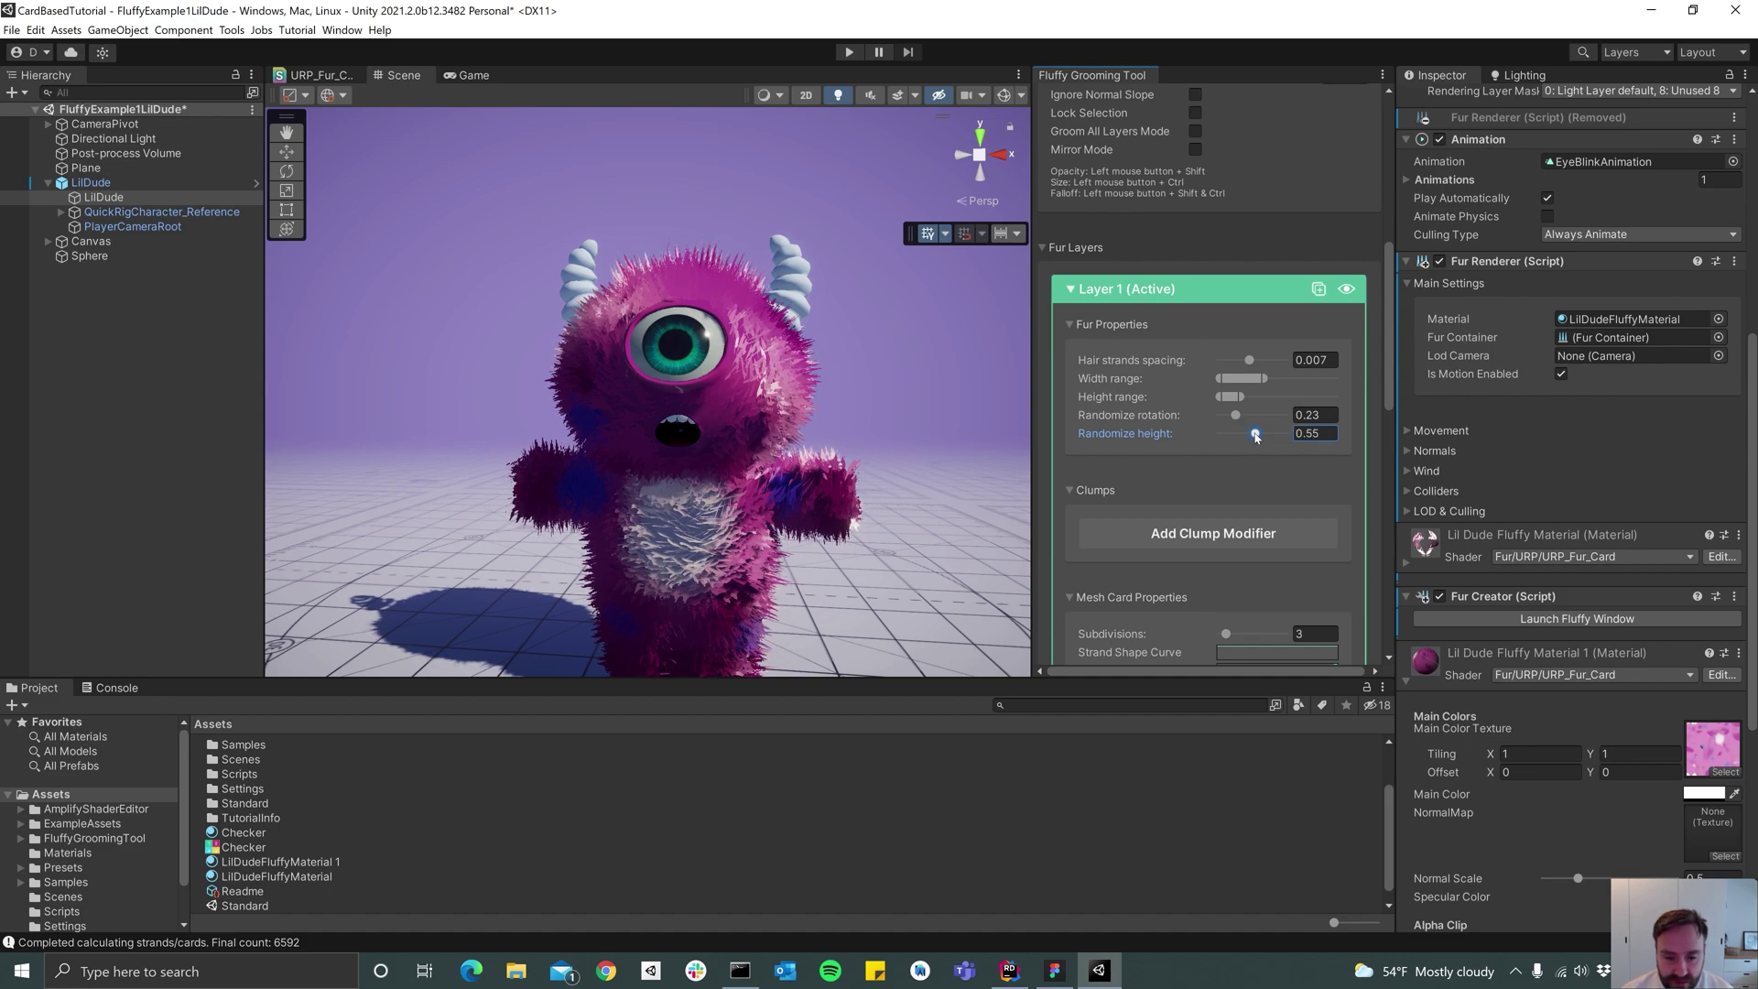
left_click_drag(736, 463, 745, 473, "alt")
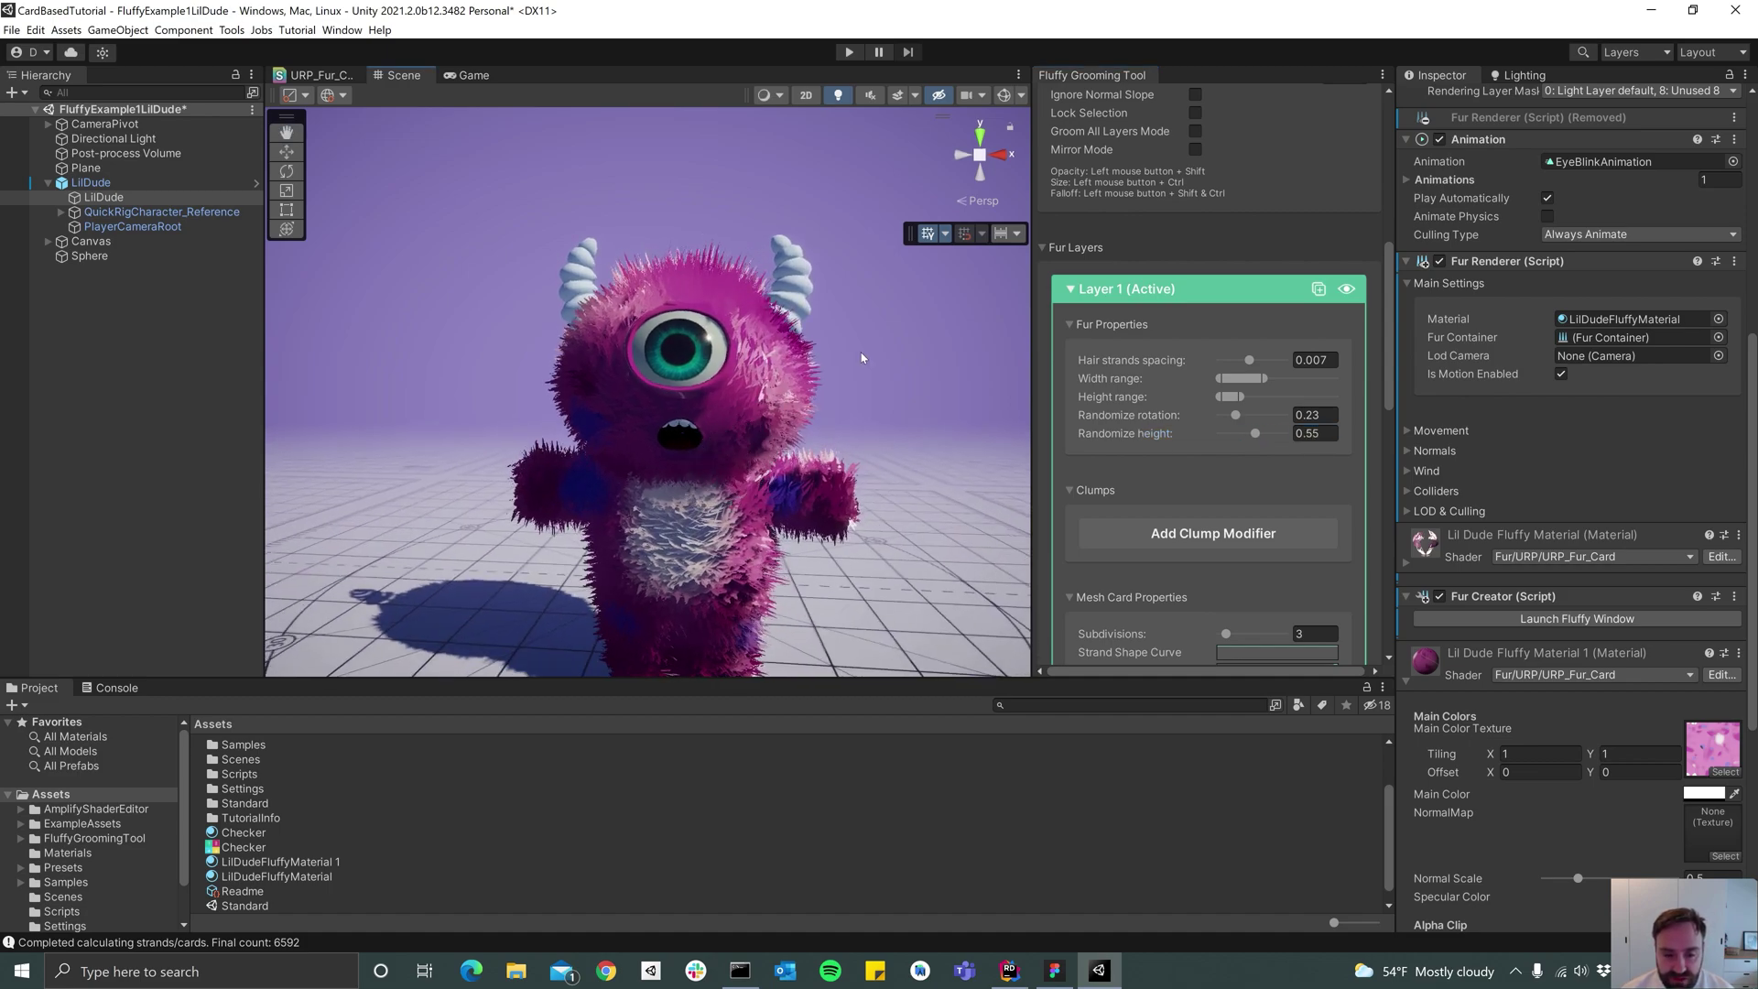
Choose the Bend brush with size 0.245 and Ignore Normal Slope enabled, and start bending the fur downward on the face
scroll(1119, 246, "up", 5)
left_click(1234, 174)
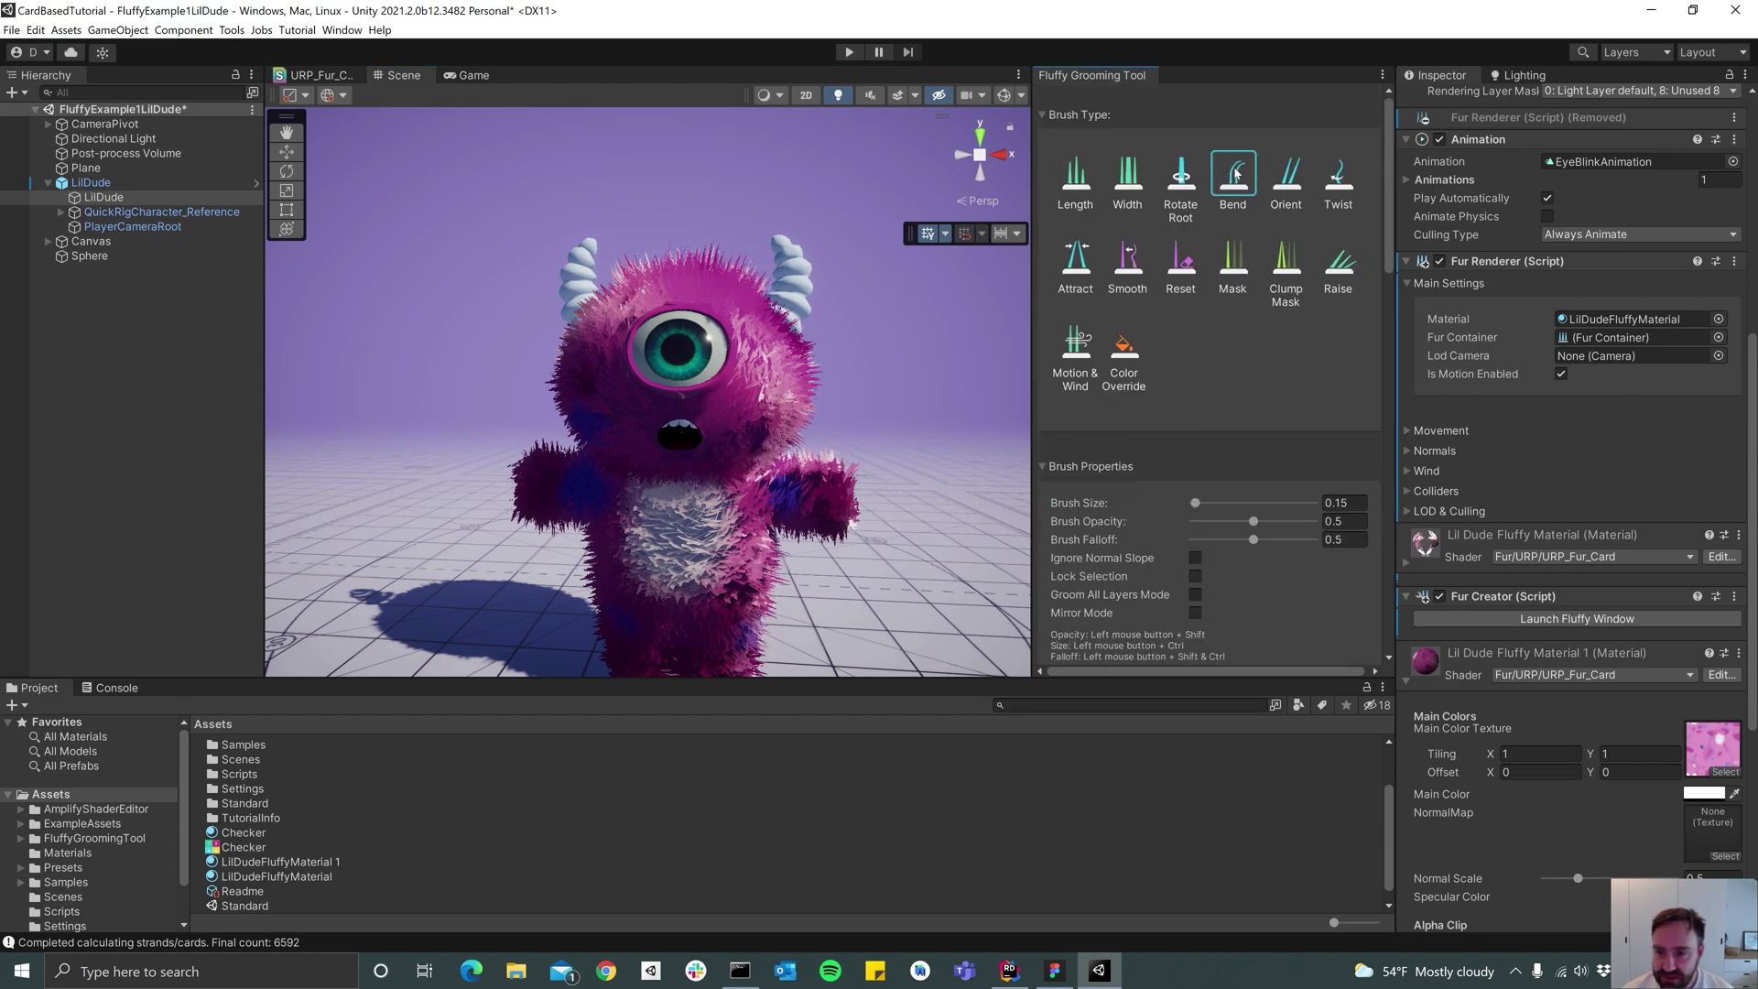
mouse_move(838, 352)
left_mouse_down("alt")
mouse_move(760, 412)
mouse_move(768, 377)
mouse_move(775, 403)
mouse_move(719, 394)
mouse_move(740, 451)
mouse_move(709, 439)
mouse_move(722, 476)
mouse_move(847, 449)
left_mouse_up("alt")
left_click_drag(673, 375, 657, 342)
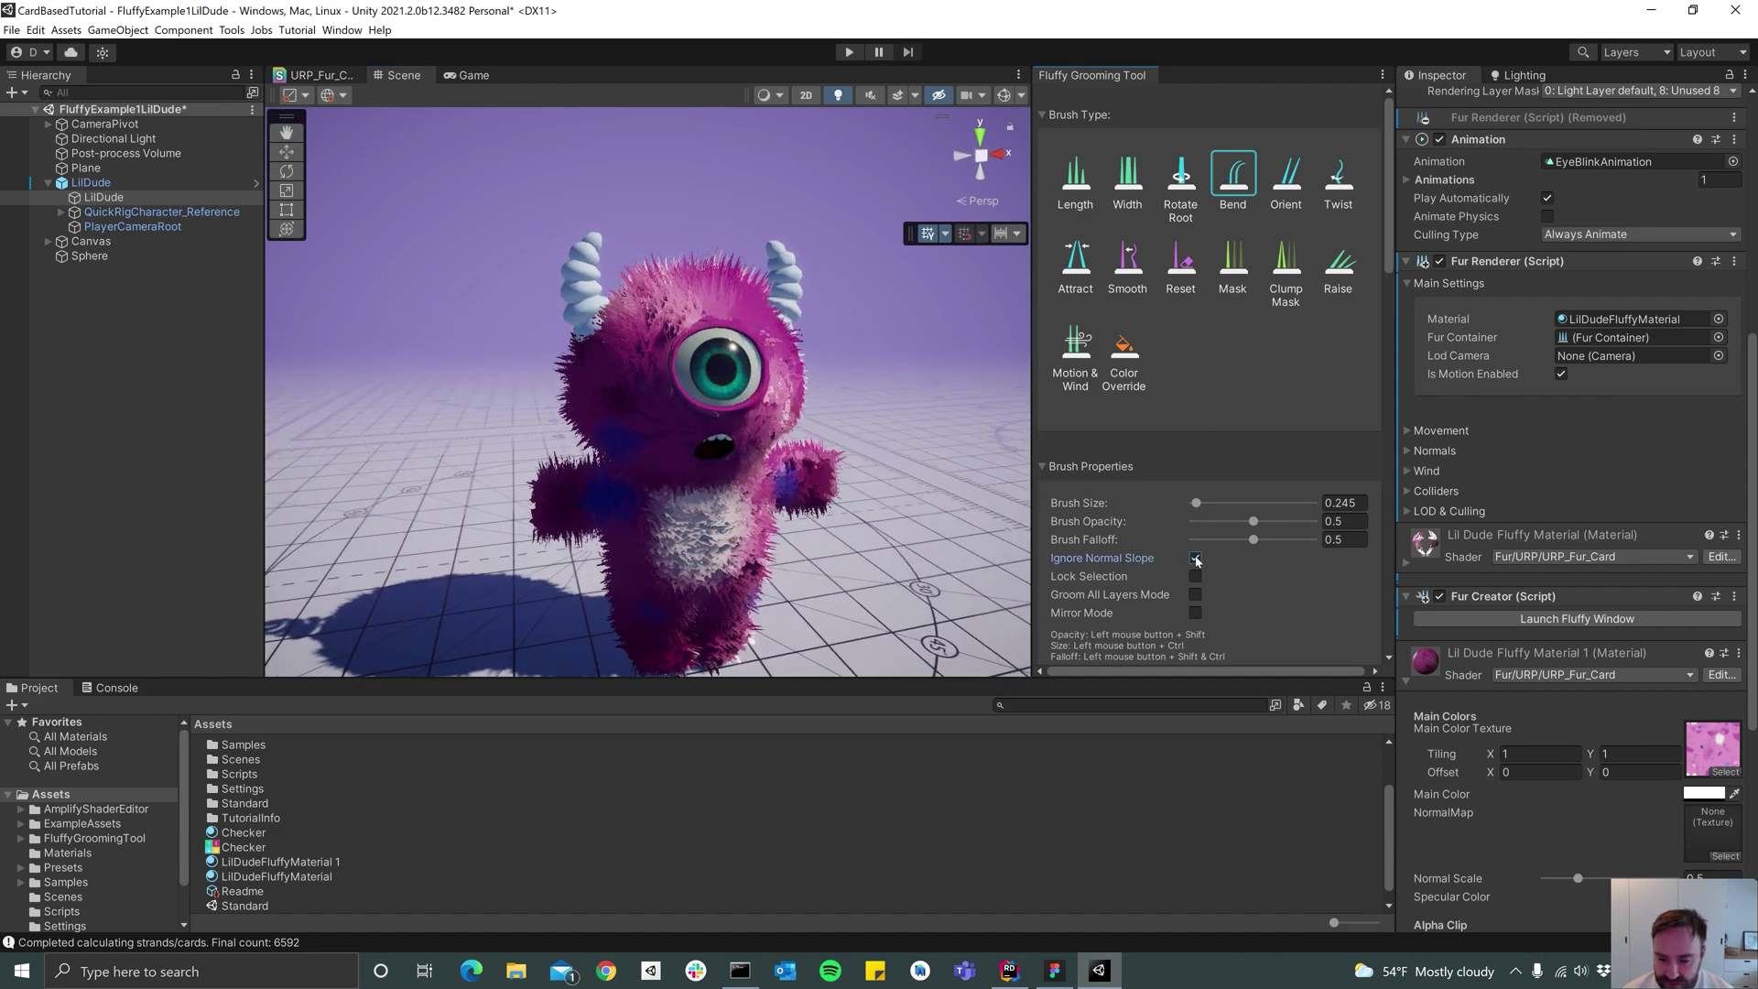
mouse_move(676, 388)
left_mouse_down()
mouse_move(637, 438)
mouse_move(661, 573)
mouse_move(641, 568)
left_mouse_up()
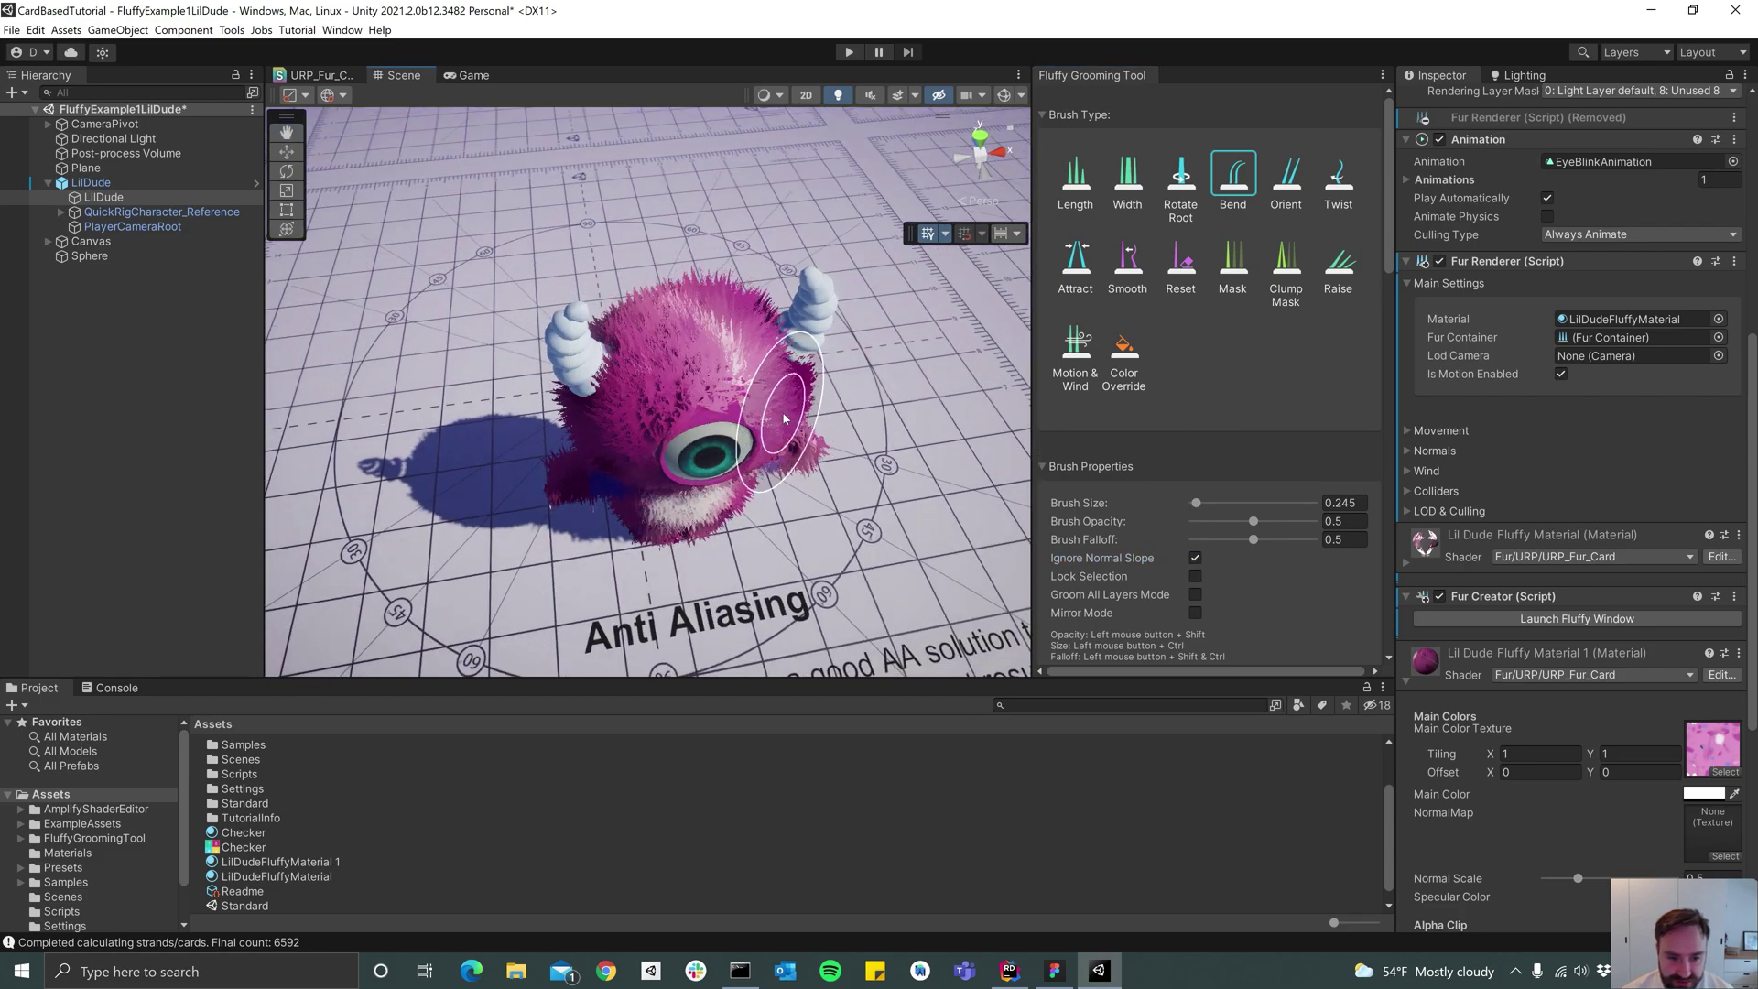
Bend the fur downward over the top and back of the head with the Bend brush
left_click_drag(675, 419, 1315, 425, "alt")
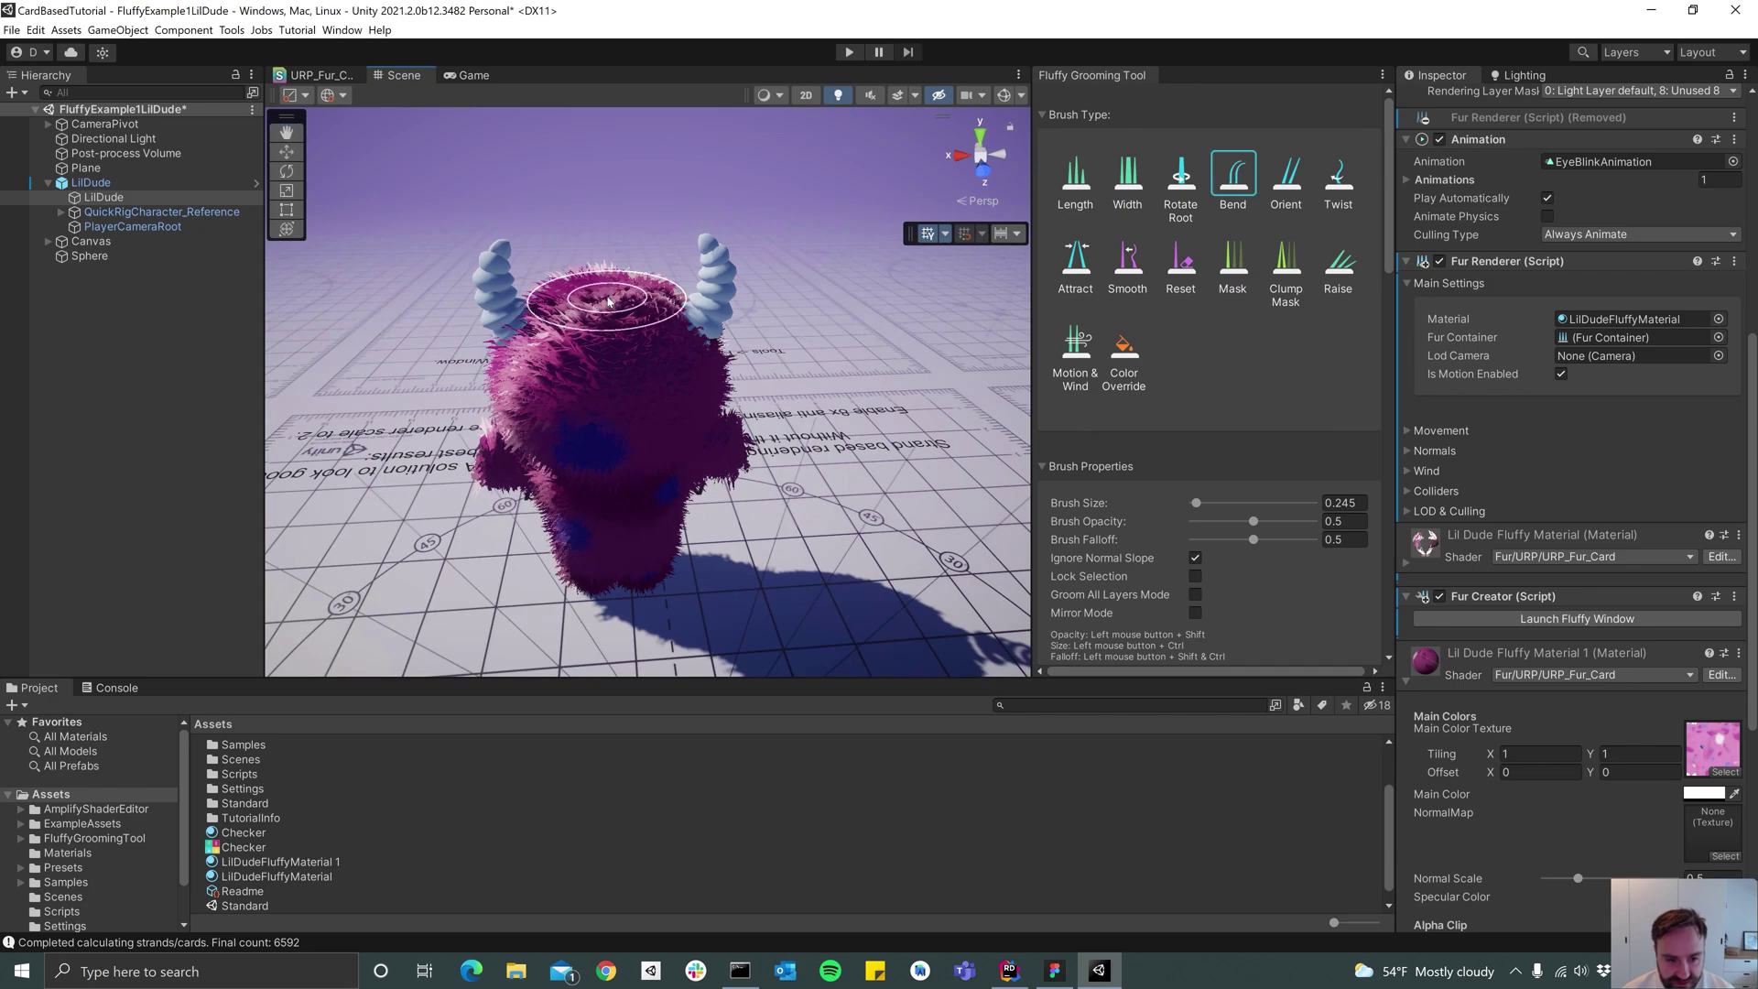
mouse_move(623, 463)
left_mouse_down("alt")
mouse_move(671, 339)
mouse_move(641, 456)
left_mouse_up("alt")
left_click_drag(550, 344, 564, 449)
left_click_drag(573, 448, 339, 431)
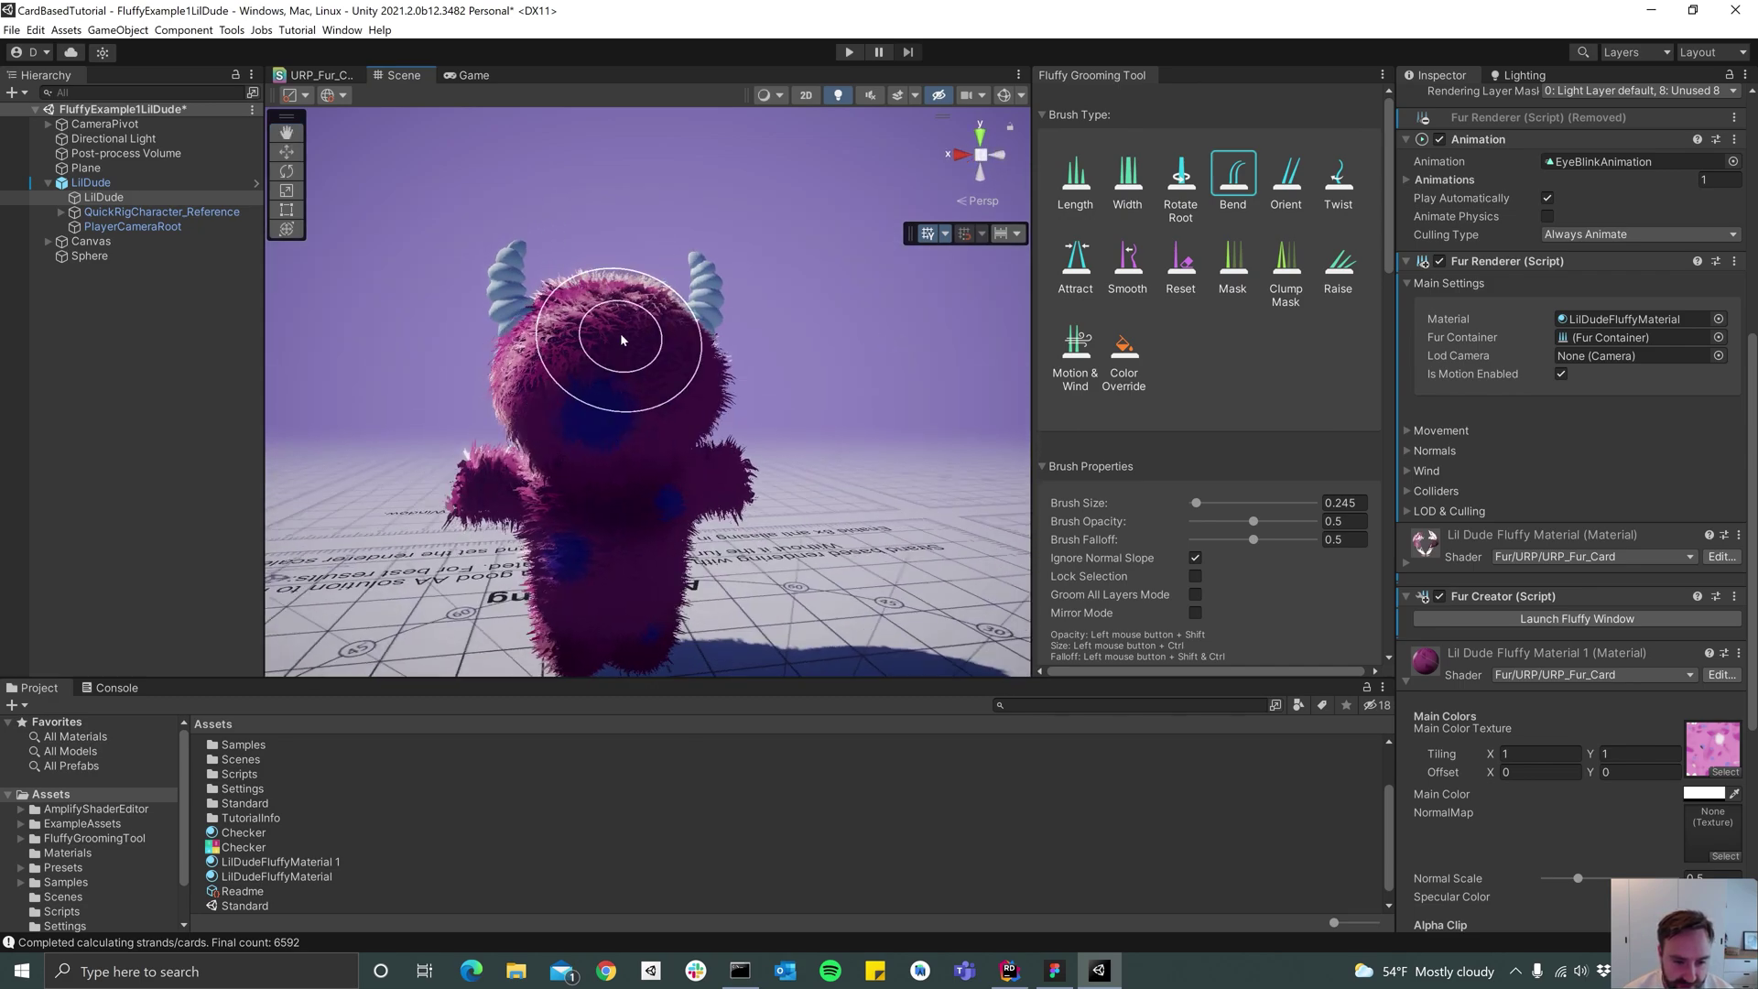
left_click_drag(621, 339, 620, 384, "alt")
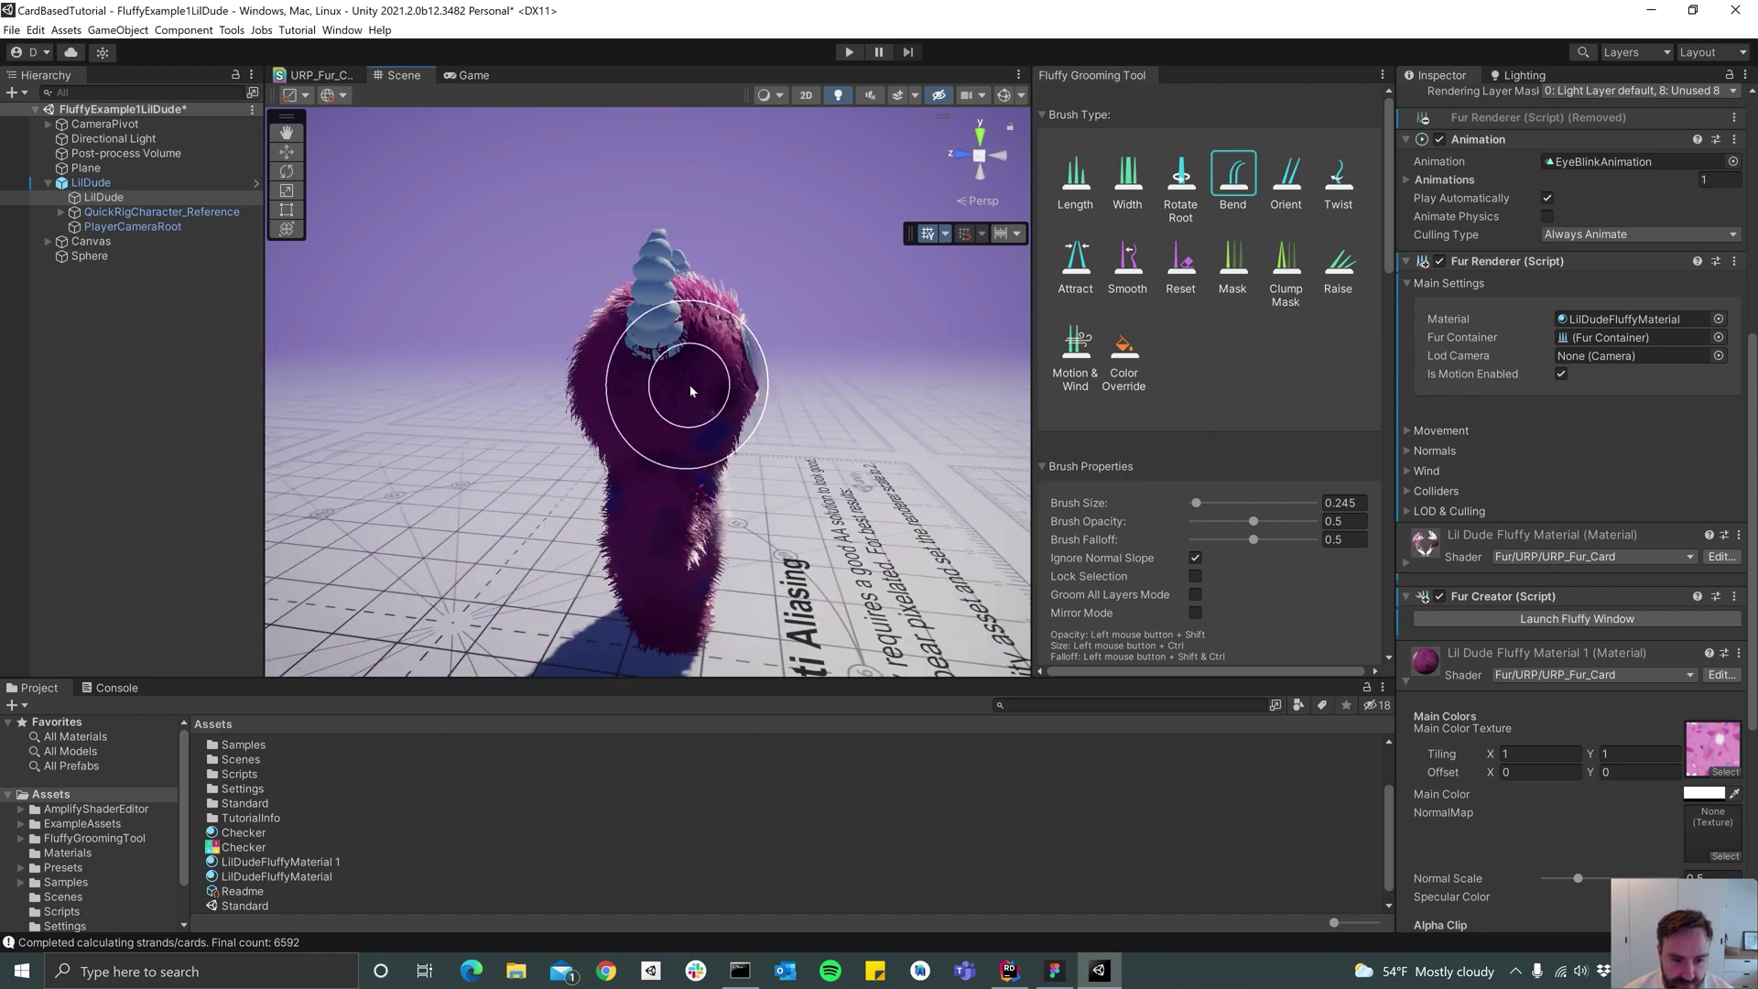
Bend the fur on the sides, belly and arms with the Bend brush
left_click_drag(689, 518, 385, 449, "alt")
scroll(714, 609, "up", 4)
mouse_move(710, 586)
left_mouse_down("alt")
mouse_move(599, 540)
mouse_move(467, 523)
left_mouse_up("alt")
left_click_drag(710, 538, 706, 605)
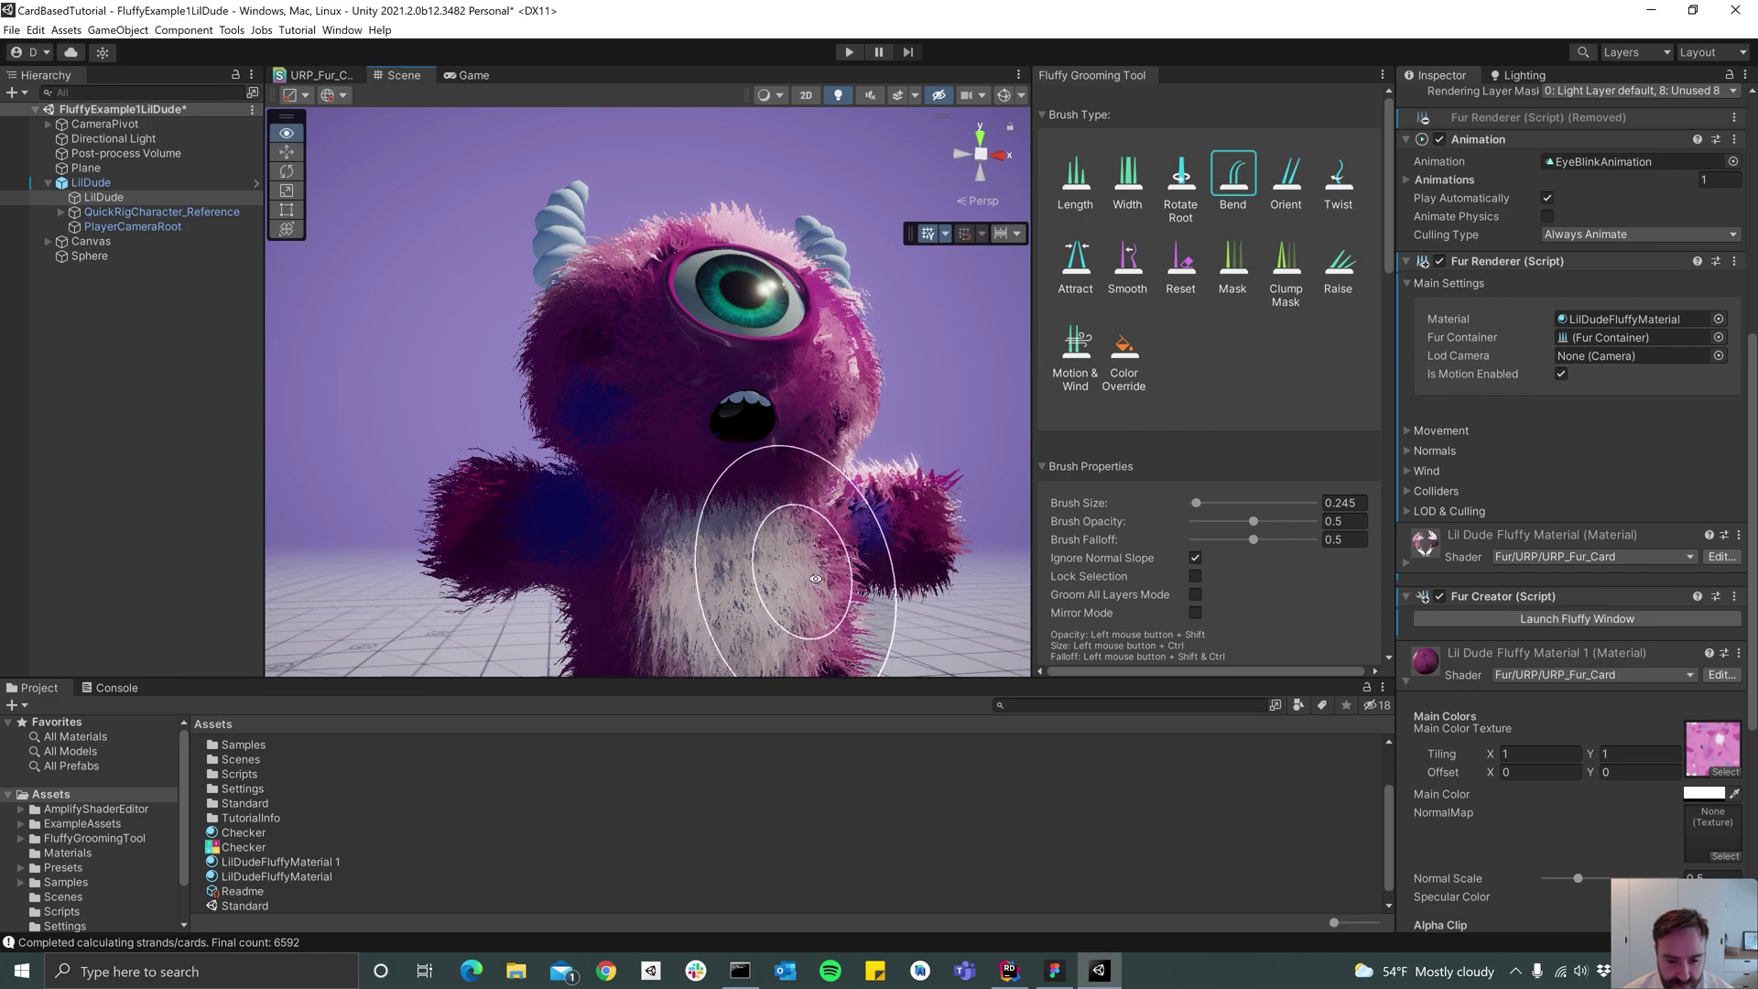
left_click_drag(815, 579, 675, 568, "alt")
scroll(675, 569, "down", 2)
left_click_drag(780, 515, 870, 495)
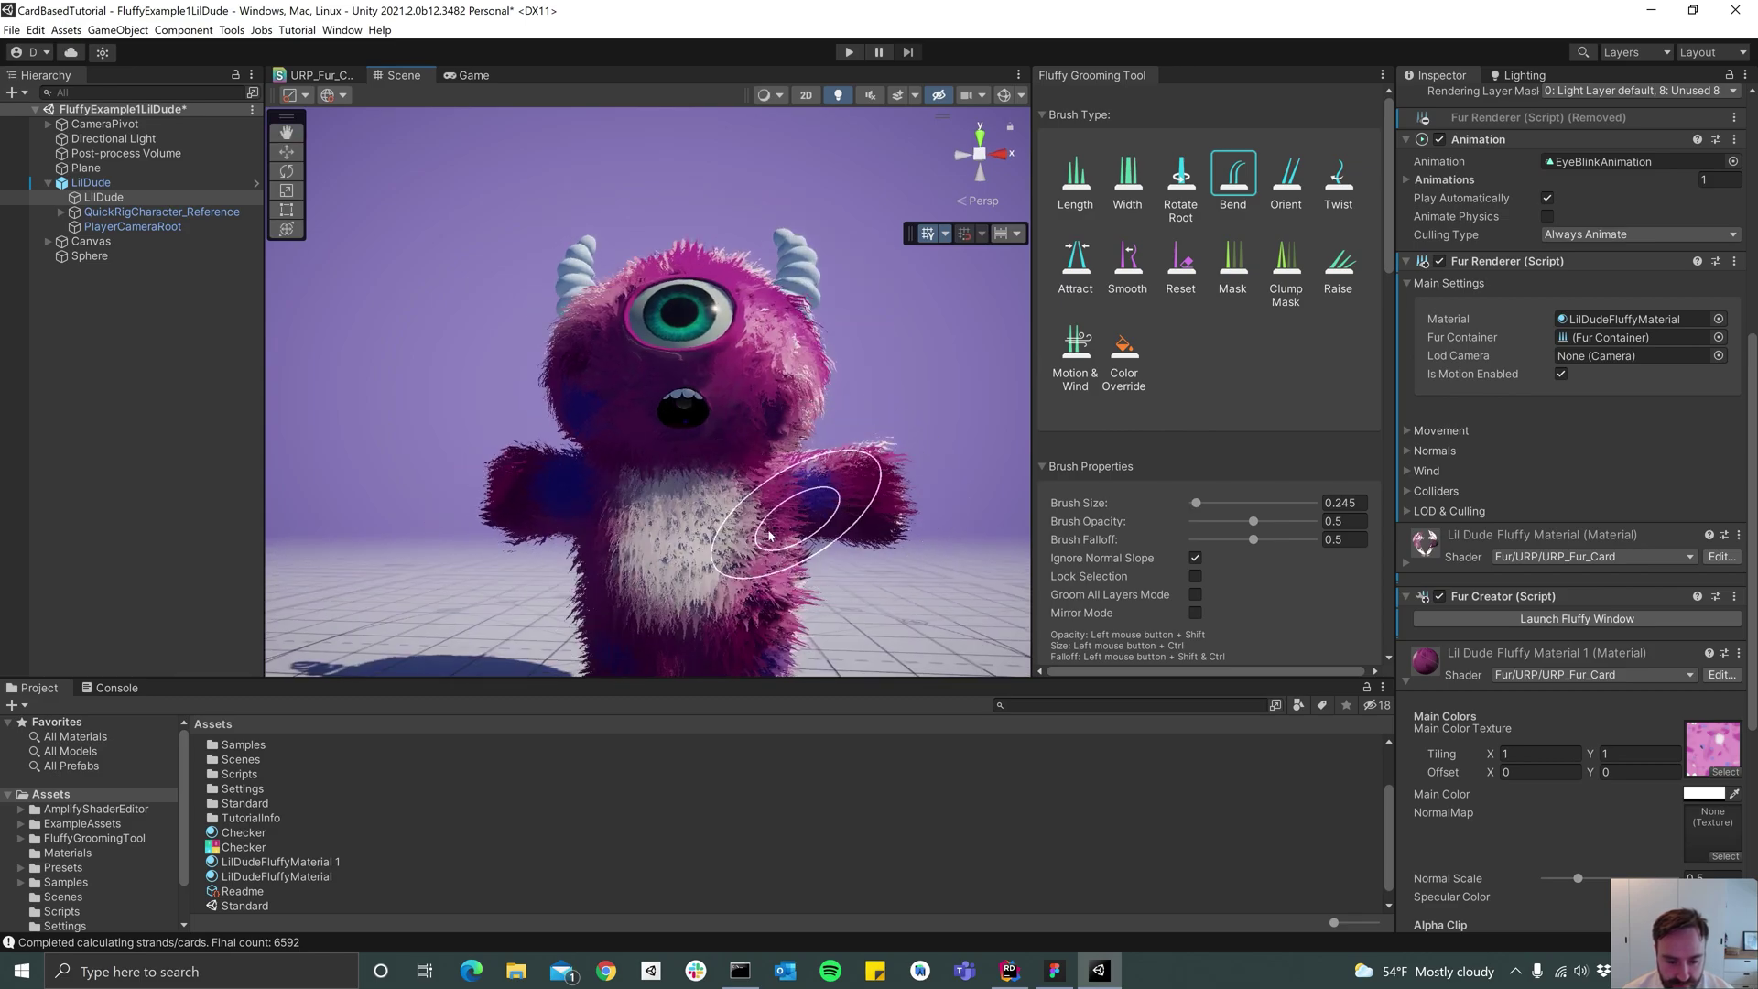
Examine the groomed fur over the whole character from behind and from the front
scroll(769, 536, "down", 3)
left_click_drag(639, 656, 809, 531, "alt")
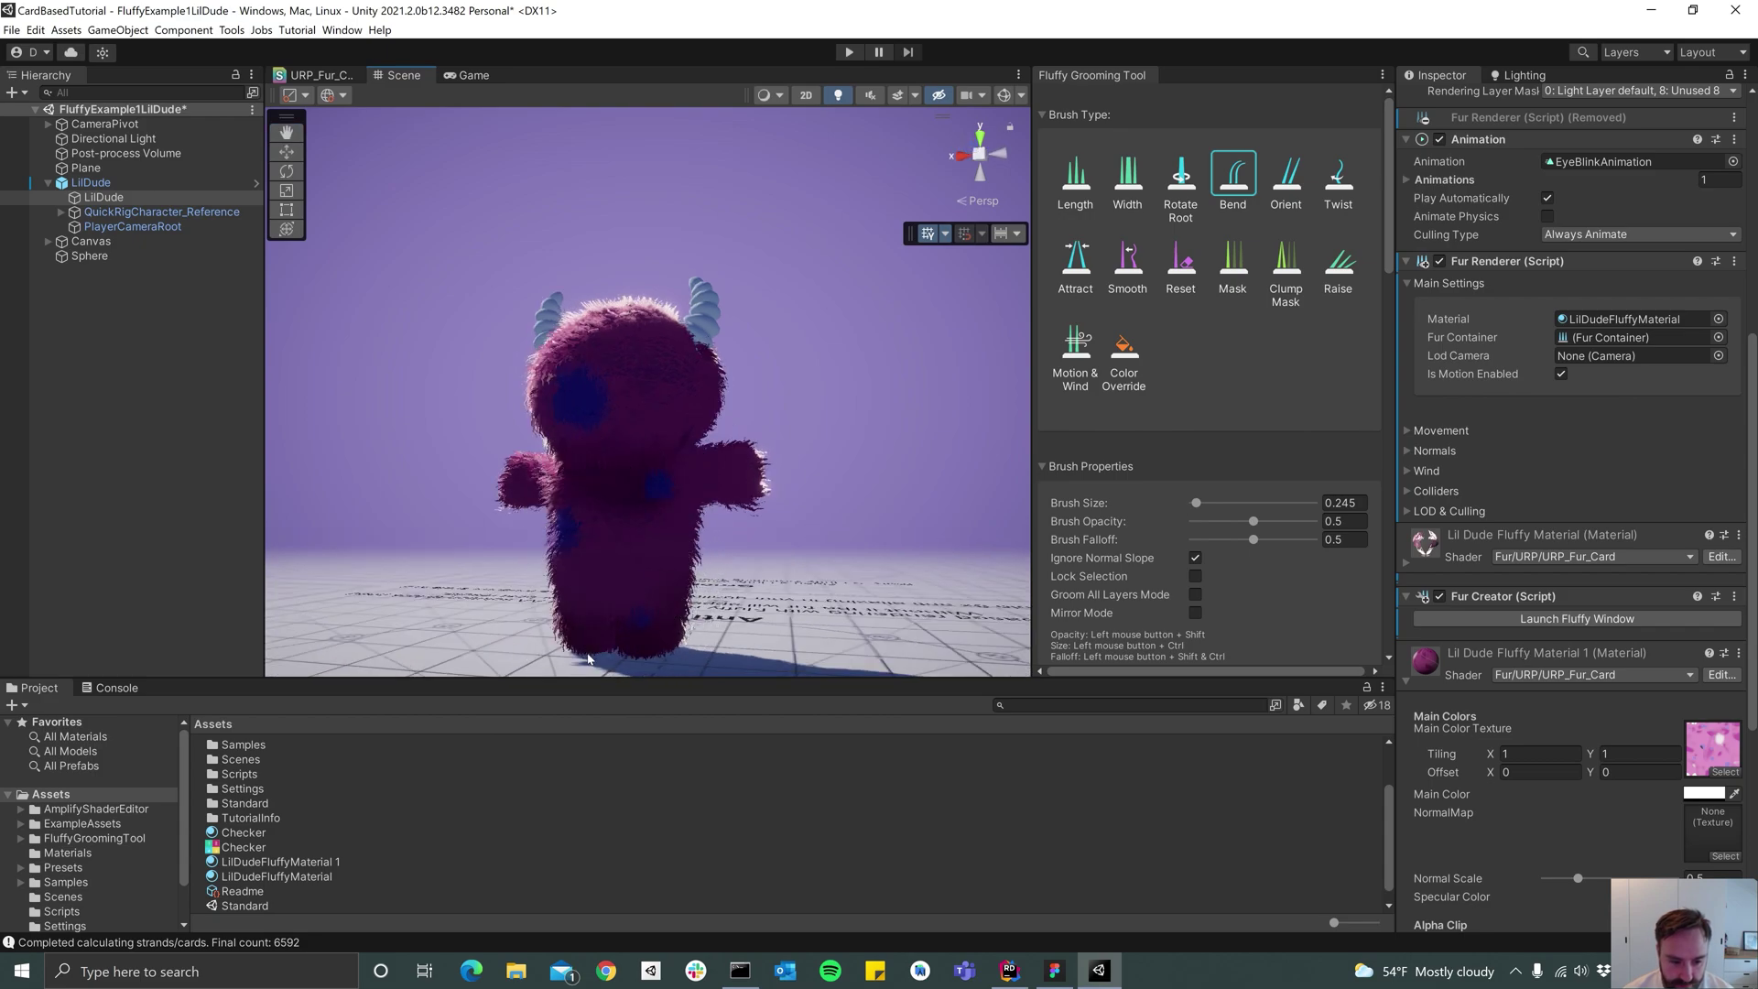
left_click_drag(738, 463, 725, 543, "alt")
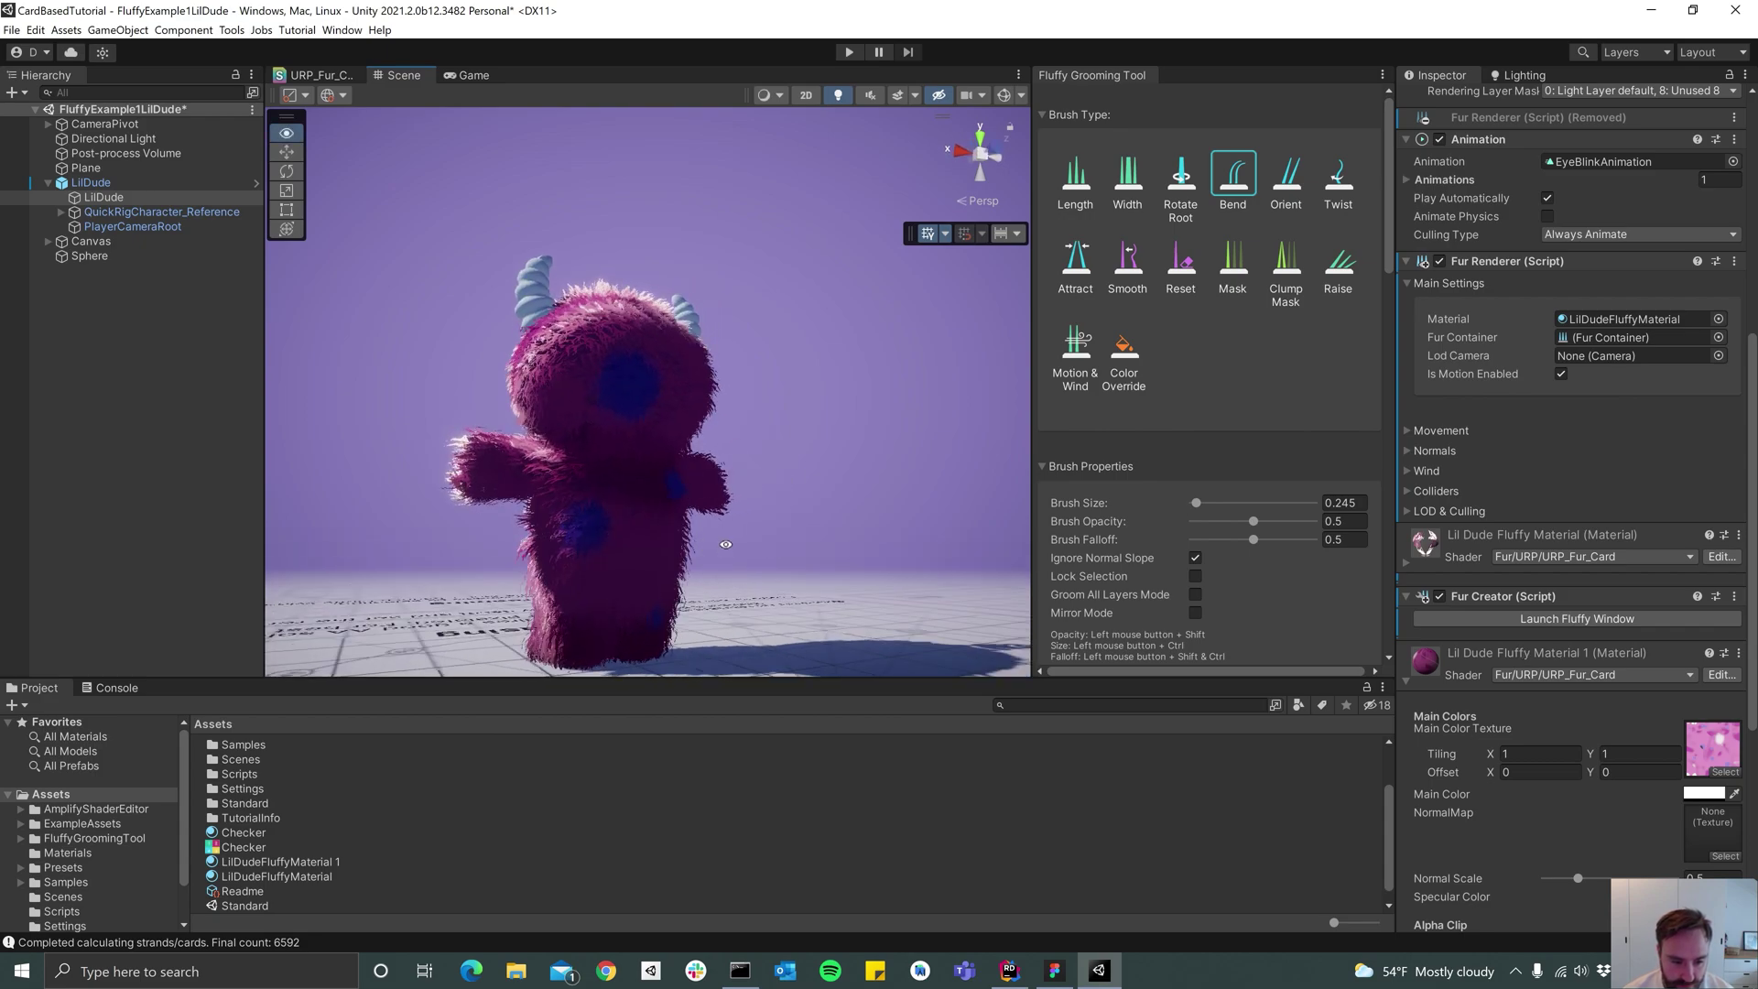
mouse_move(561, 589)
left_mouse_down("alt")
mouse_move(1085, 600)
mouse_move(700, 586)
mouse_move(710, 621)
left_mouse_up("alt")
left_click_drag(687, 545, 680, 570, "alt")
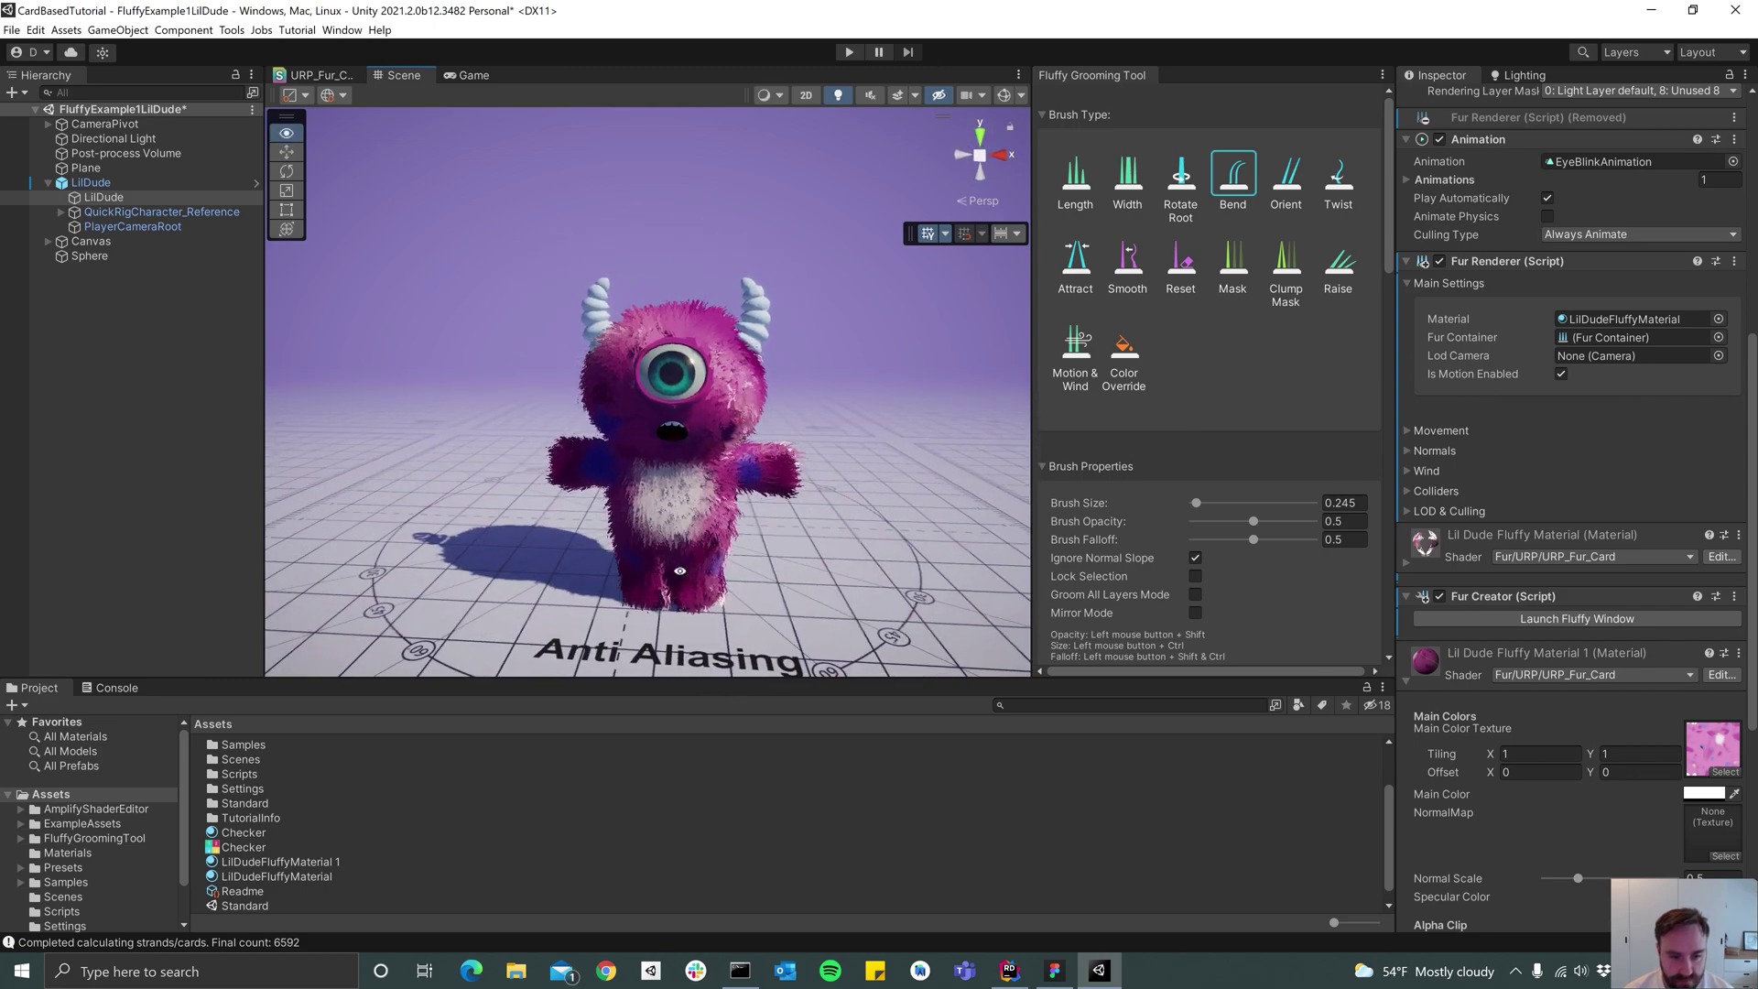
scroll(738, 513, "up", 15)
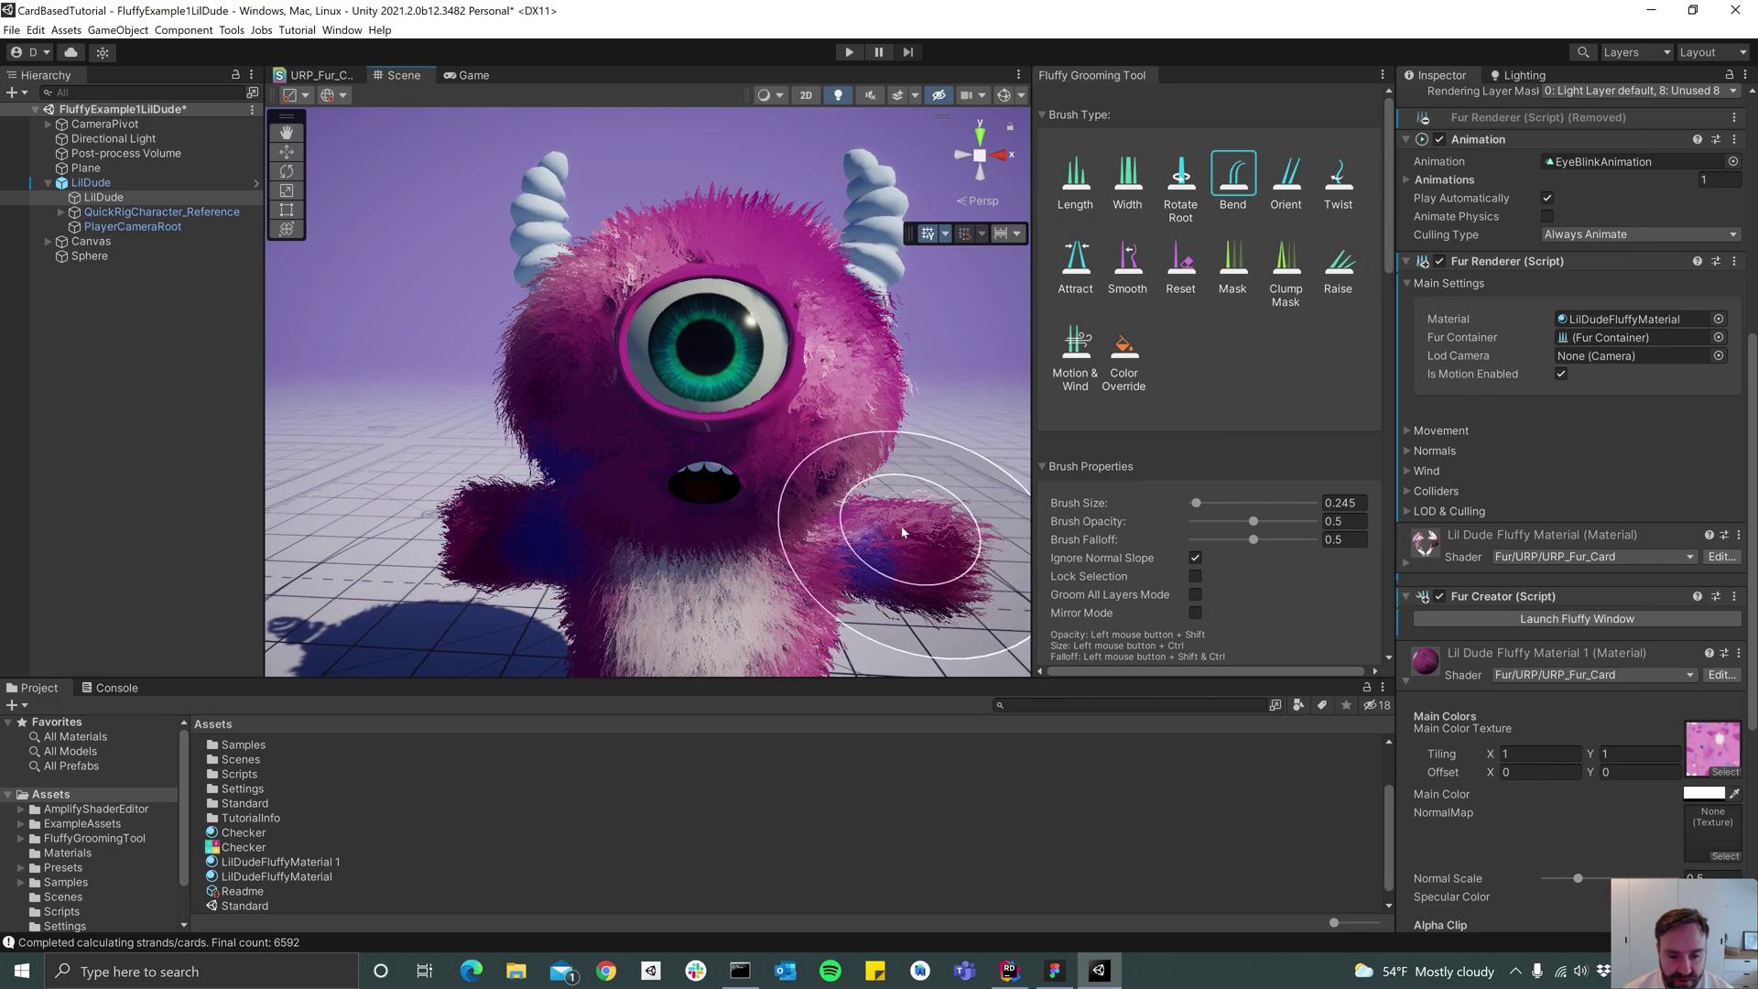
scroll(719, 551, "down", 7)
left_click_drag(710, 549, 766, 540, "alt")
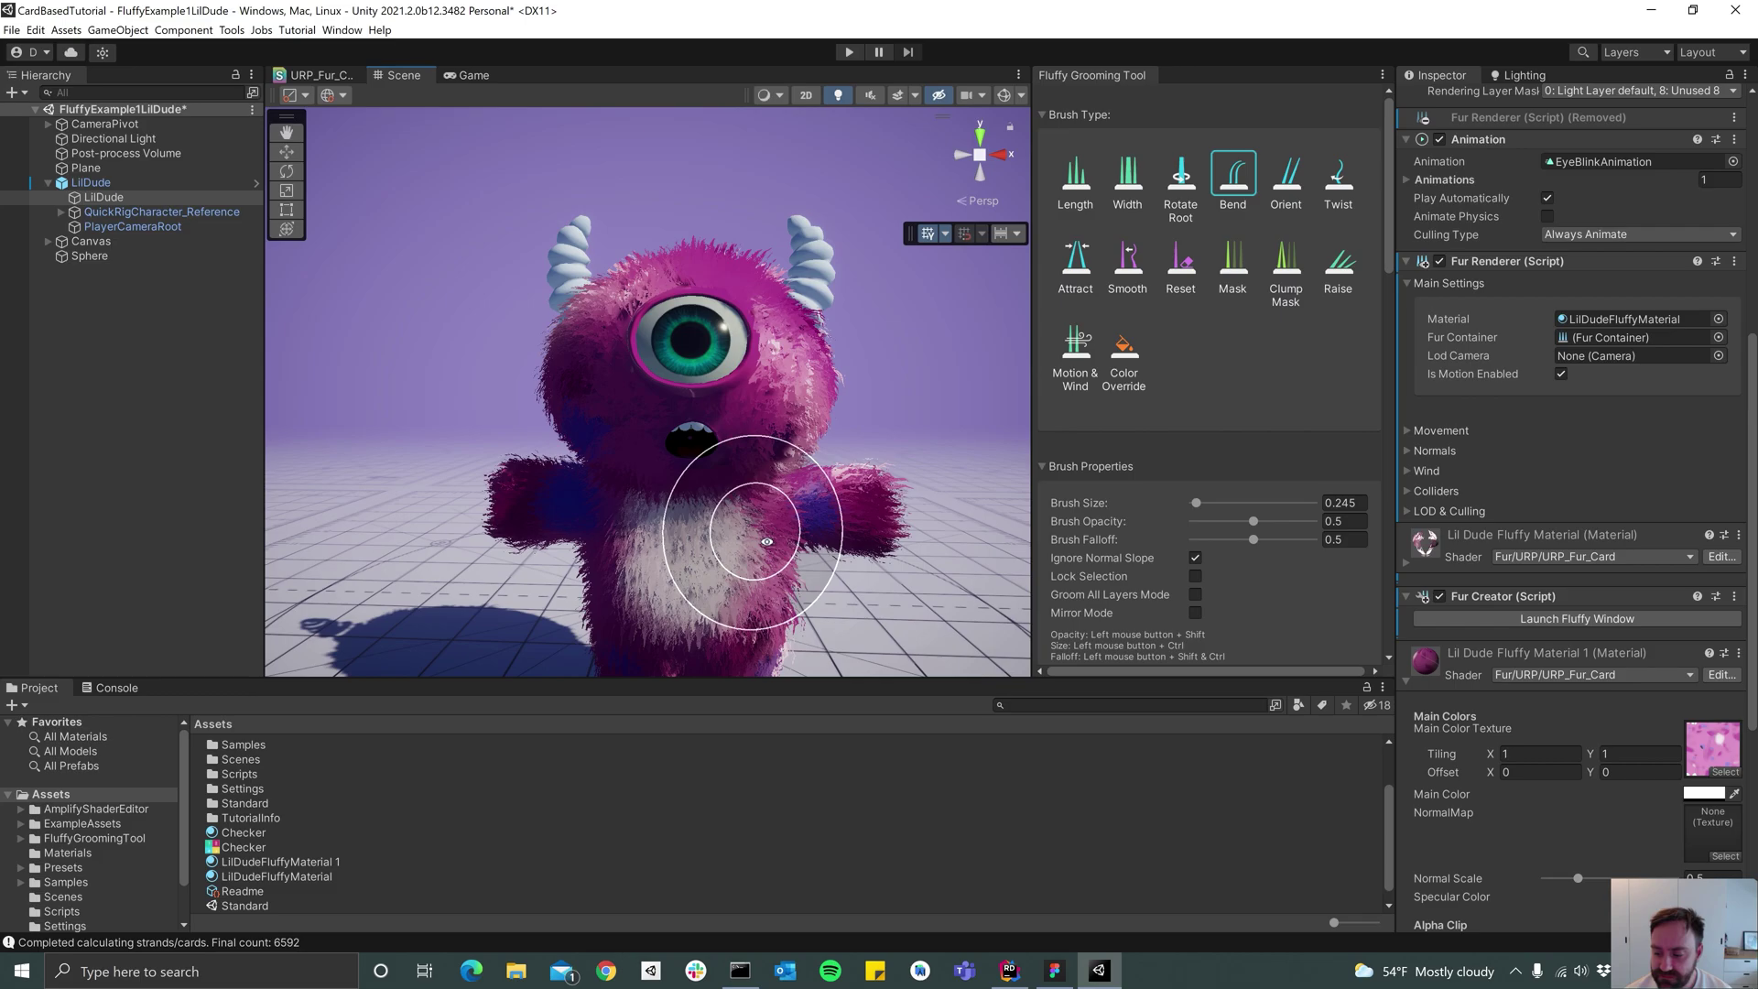
mouse_move(767, 542)
left_mouse_down("alt")
mouse_move(729, 503)
mouse_move(678, 510)
left_mouse_up("alt")
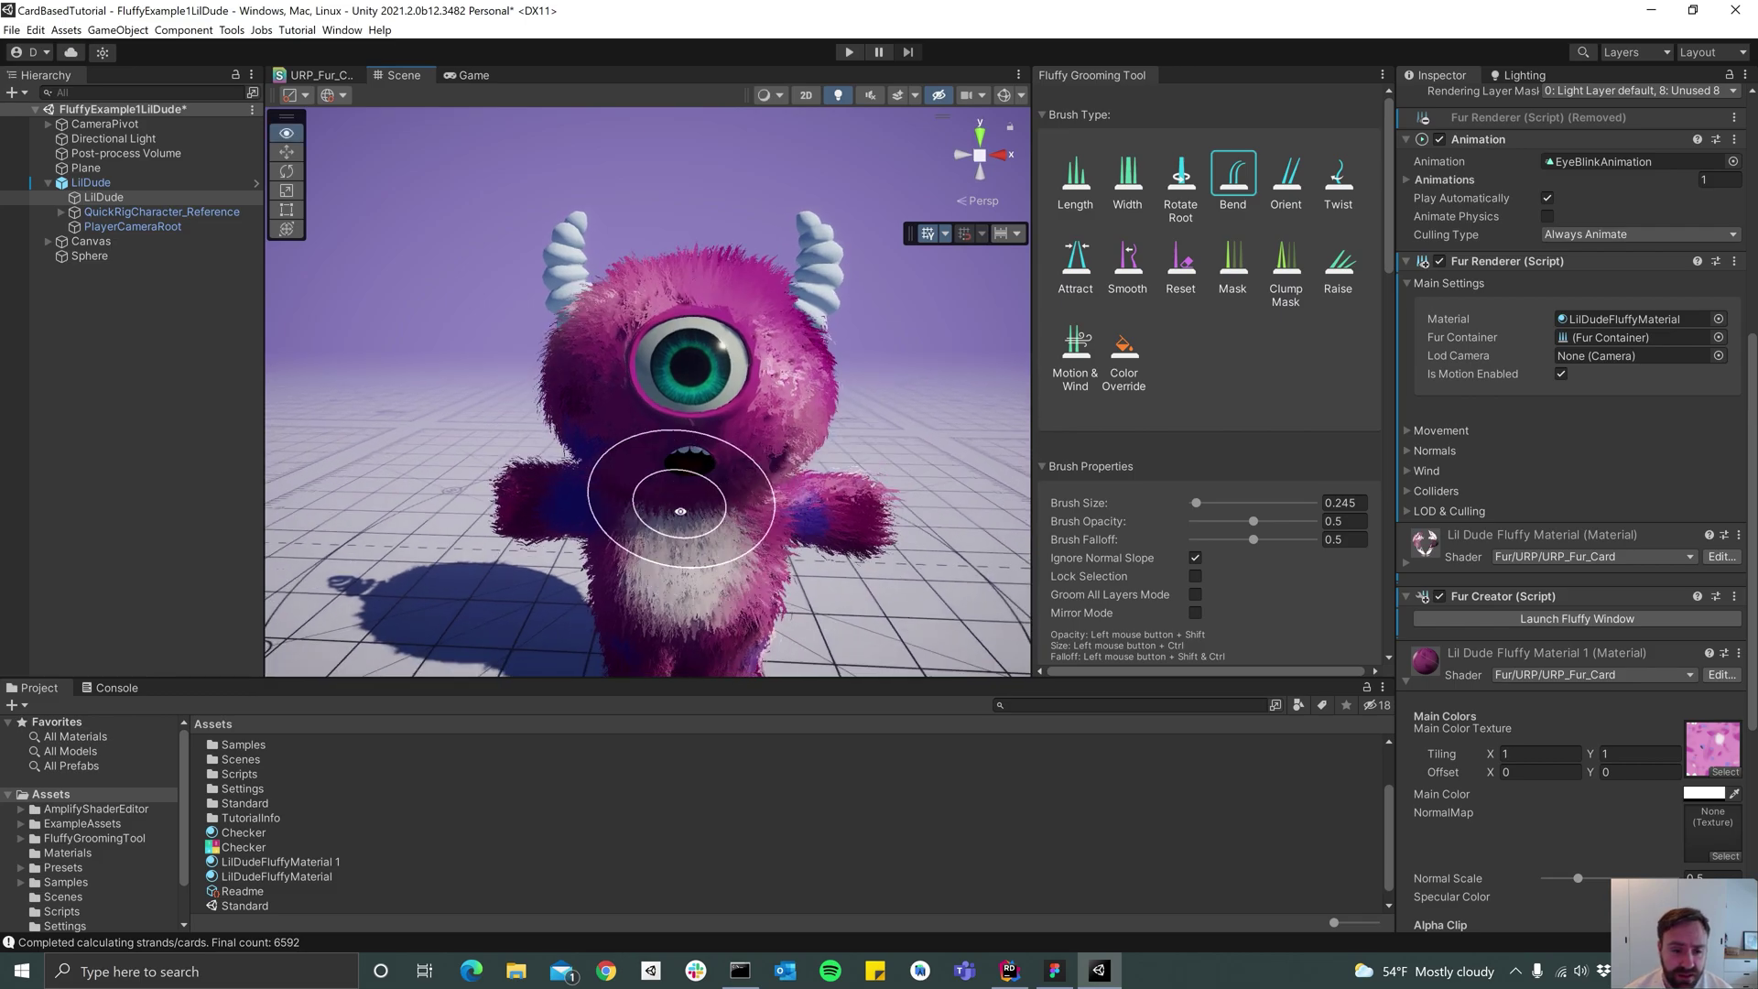
Examine the fur cards close up on top of the head, and compare their look from a distance
right_click_drag(679, 510, 1264, 490, "alt")
left_click_drag(795, 453, 647, 440, "alt")
middle_click_drag(647, 440, 647, 596, "alt")
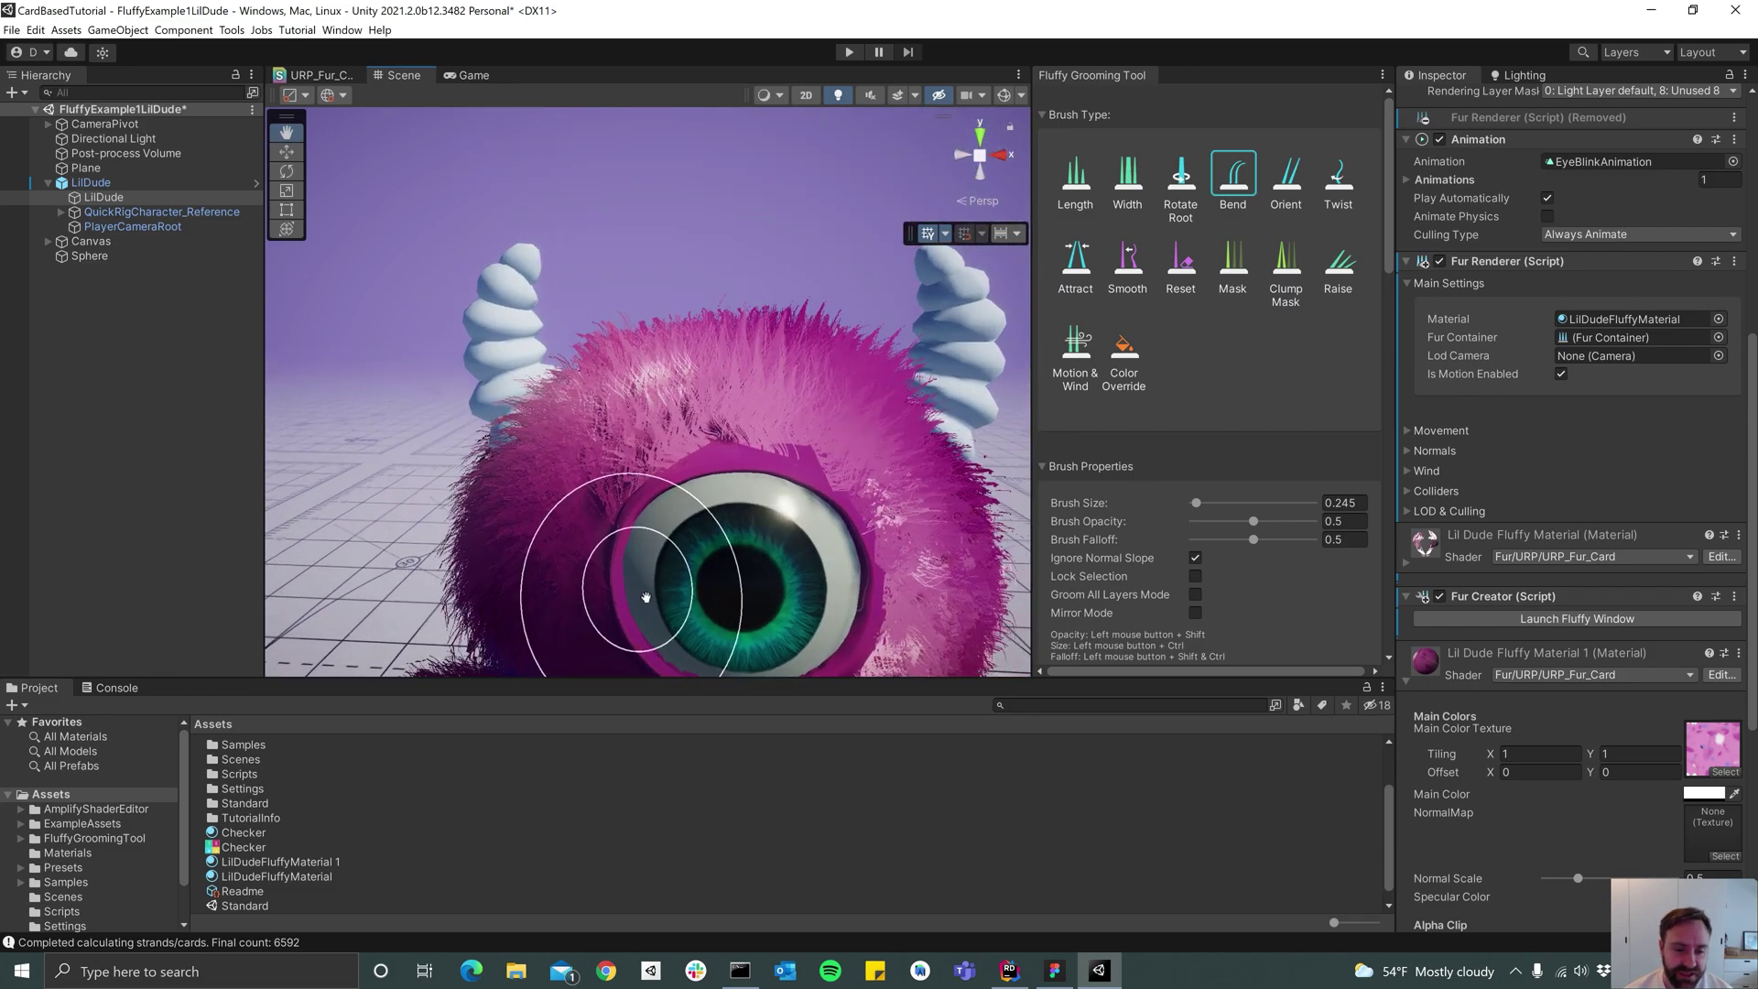
left_click_drag(696, 440, 609, 412, "alt")
right_click_drag(608, 412, 994, 469, "alt")
left_click_drag(856, 431, 840, 499, "alt")
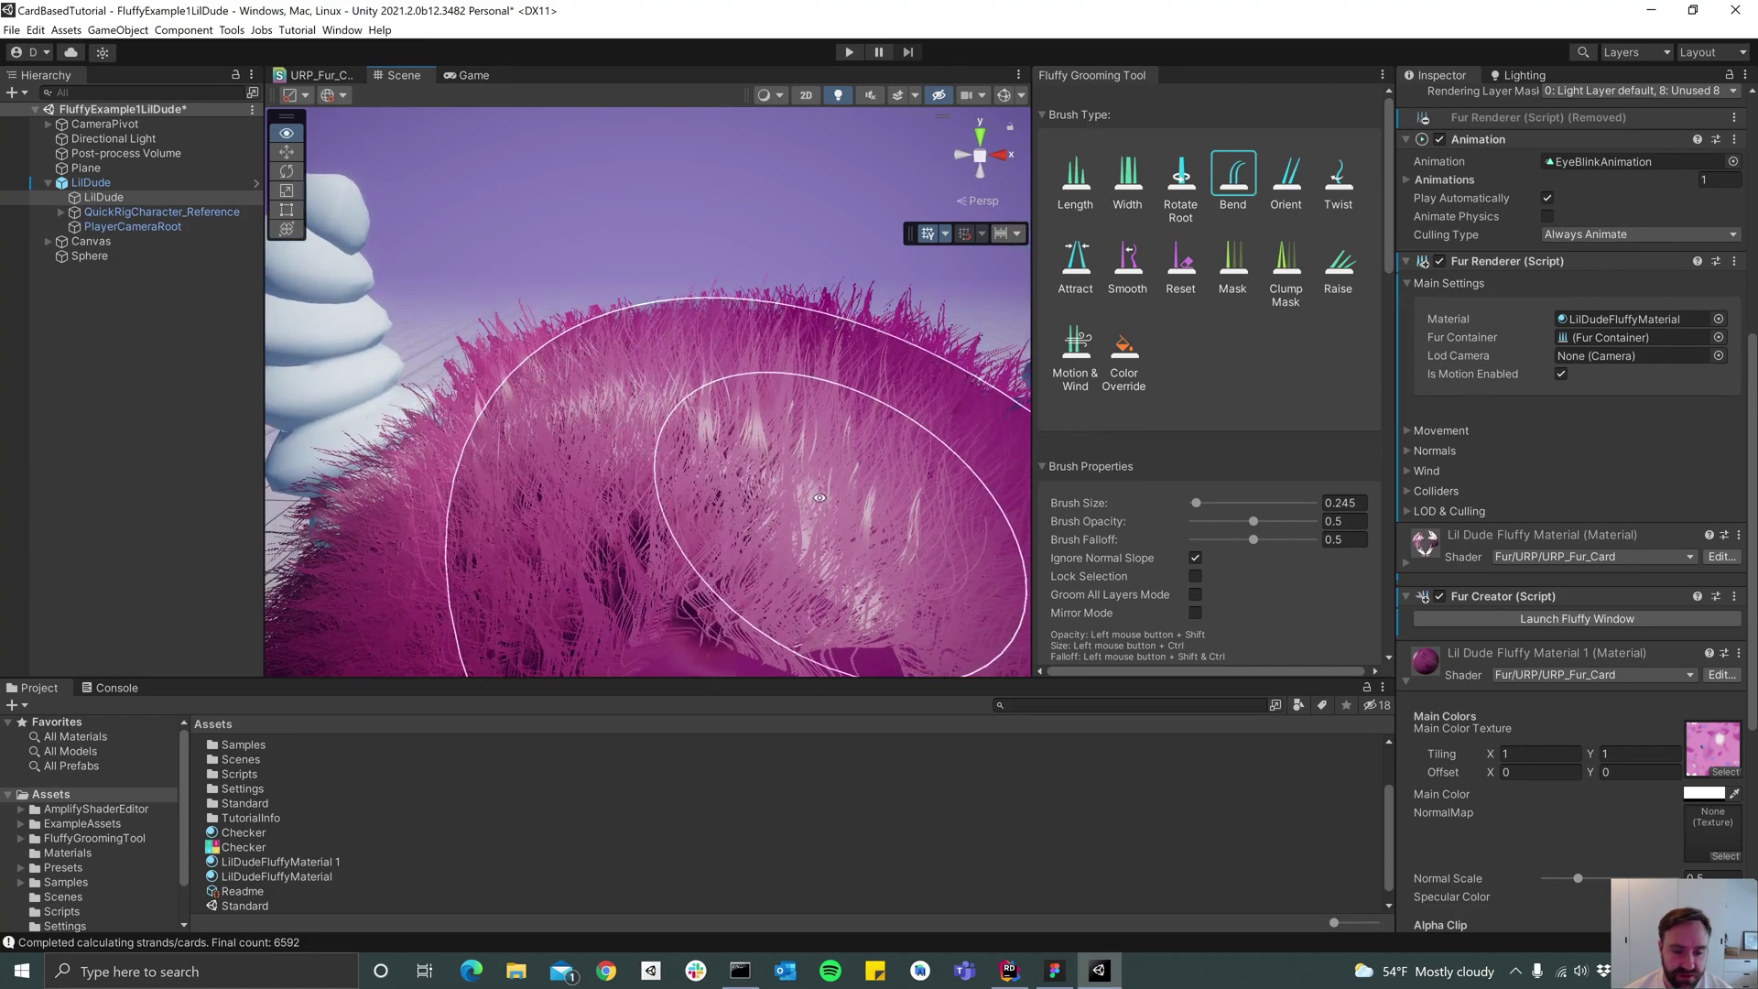
right_click_drag(840, 499, 1177, 510, "alt")
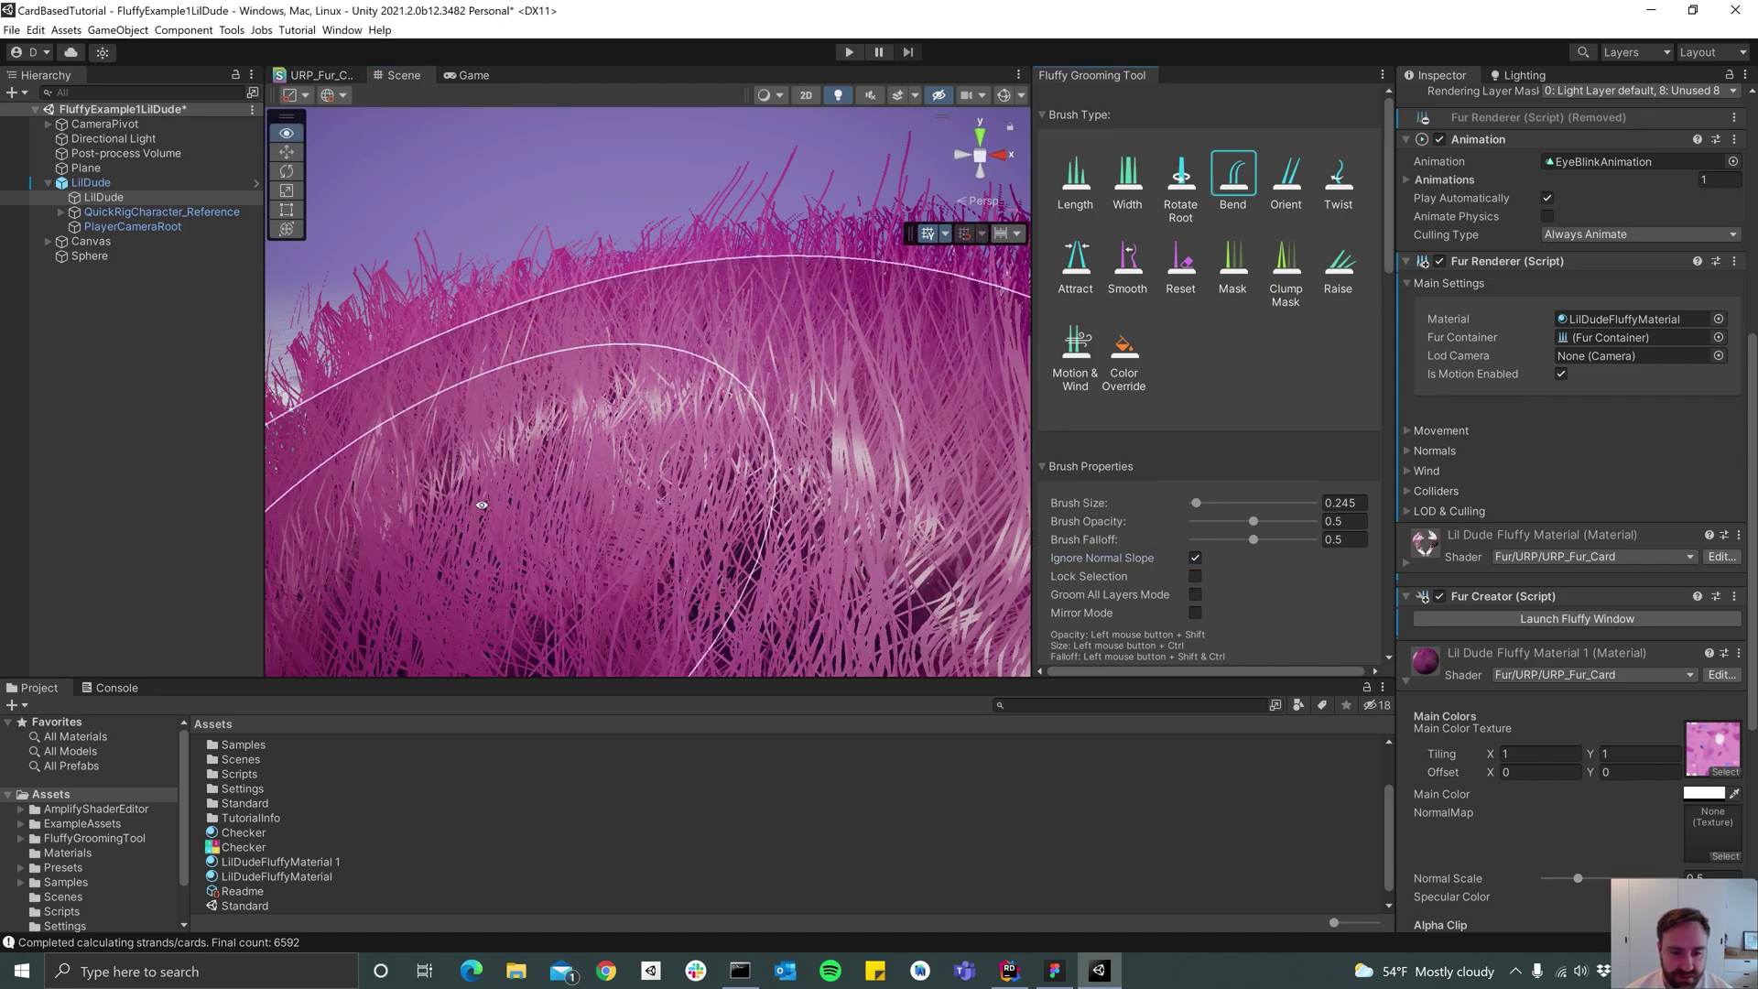
right_click_drag(482, 505, 168, 535, "alt")
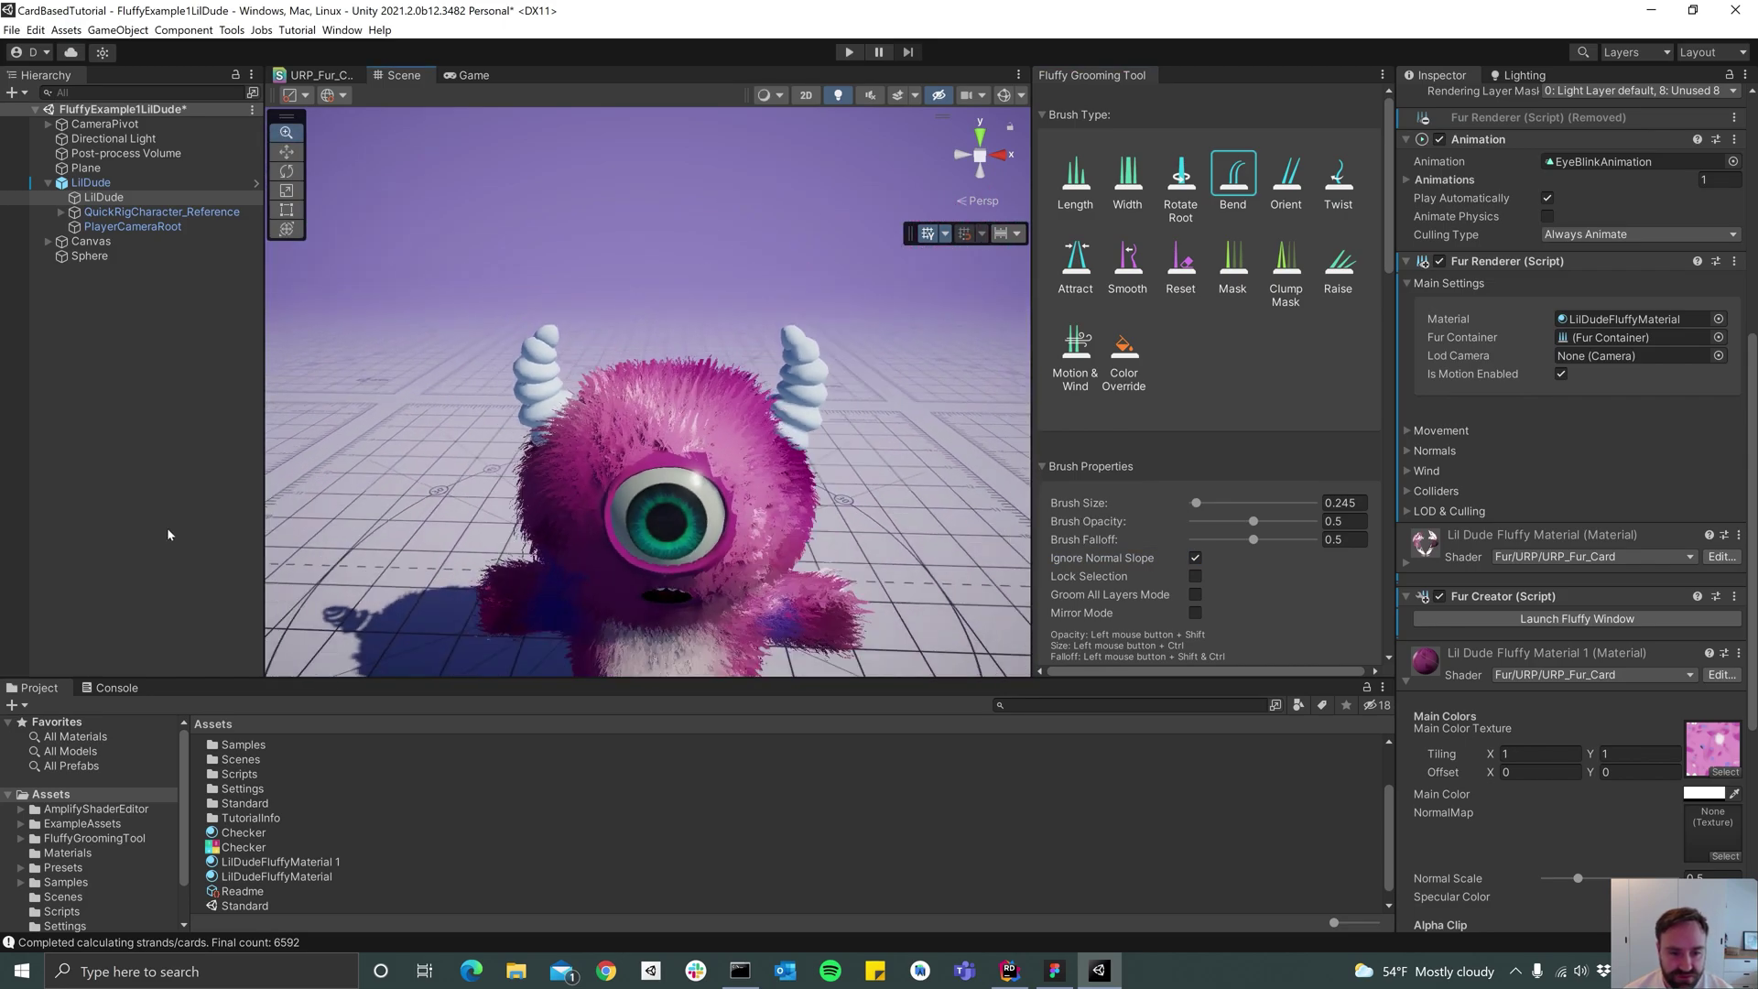
left_click_drag(577, 514, 560, 387, "alt")
right_click_drag(761, 451, 567, 471, "alt")
left_click_drag(554, 493, 571, 585, "alt")
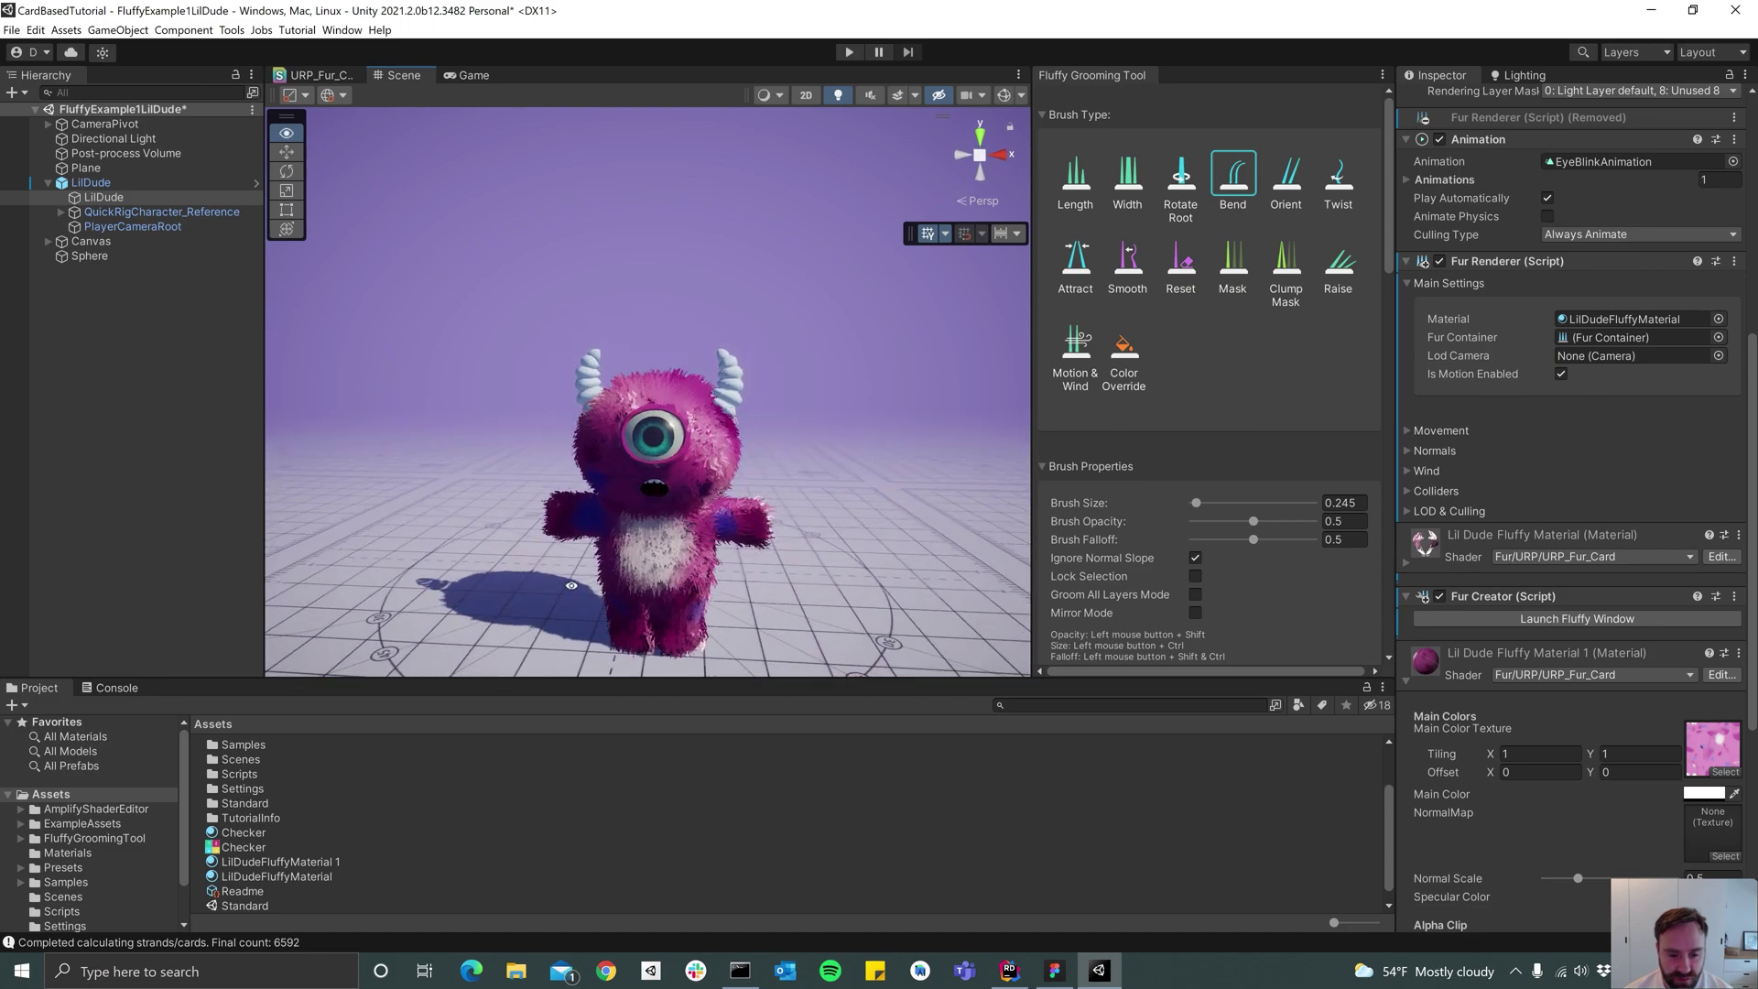
right_click_drag(679, 561, 853, 549, "alt")
scroll(699, 586, "up", 3)
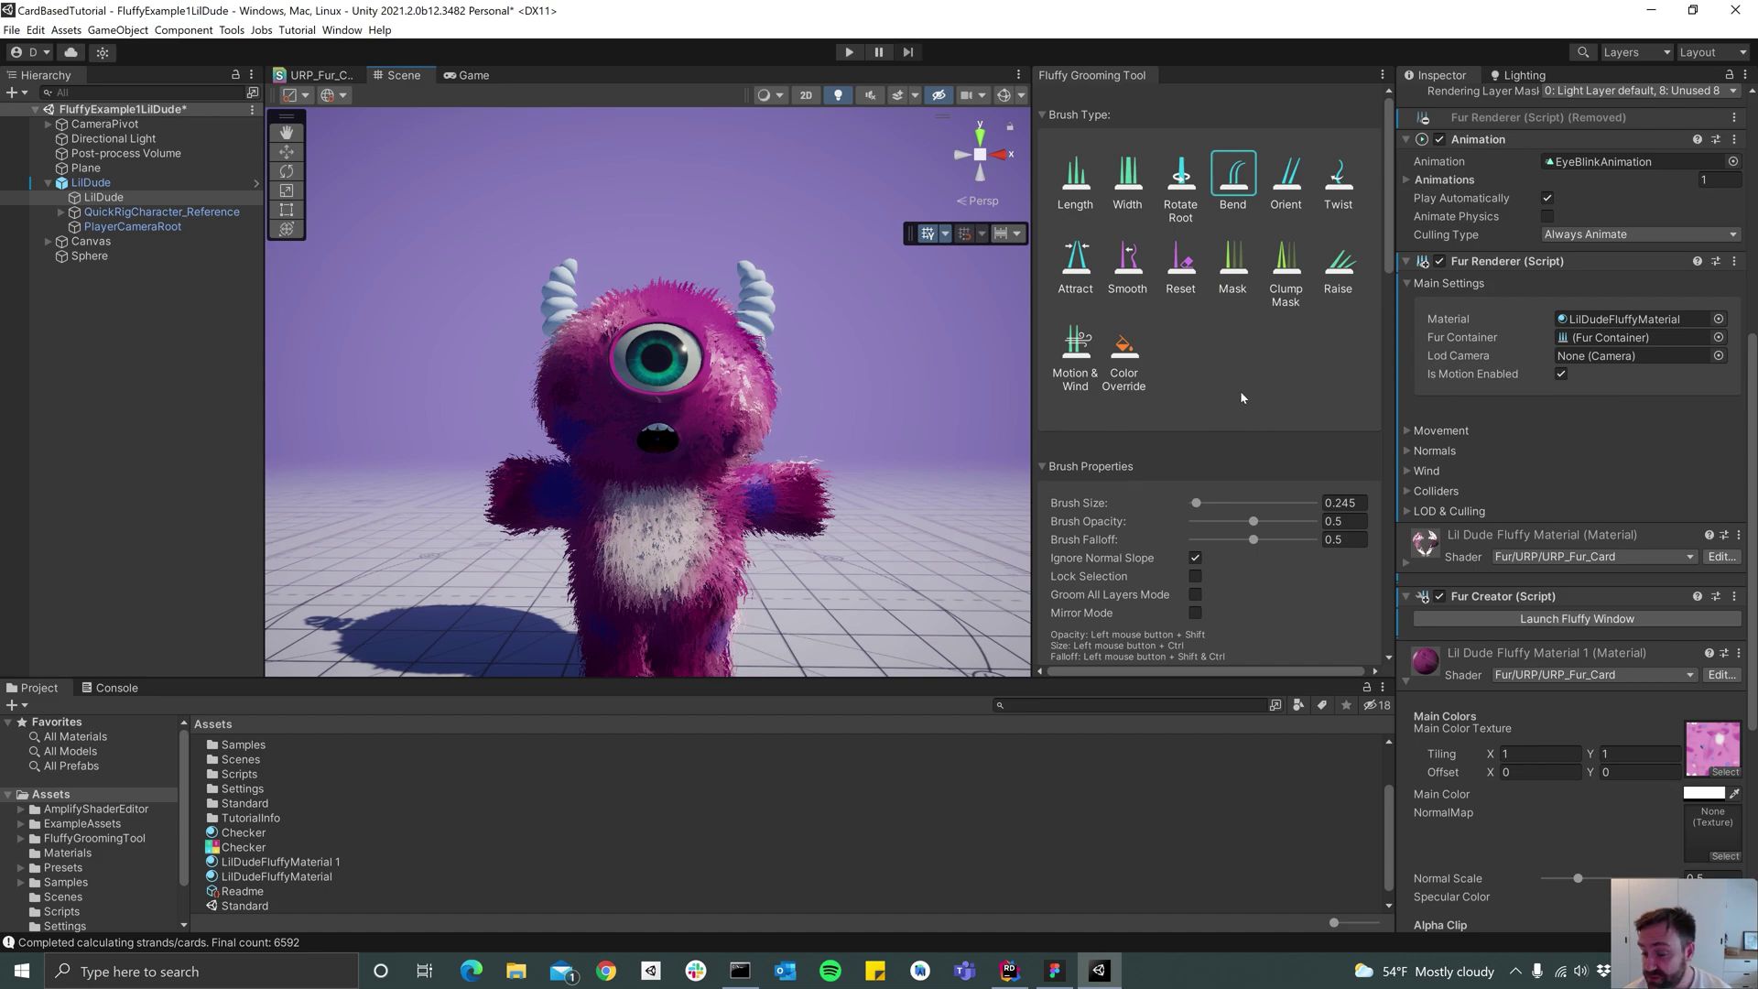
Expand the LilDudeFluffyMaterial settings and change its shader to Fur/URP/URP_Fur_Card_Transparent
scroll(1560, 481, "down", 3)
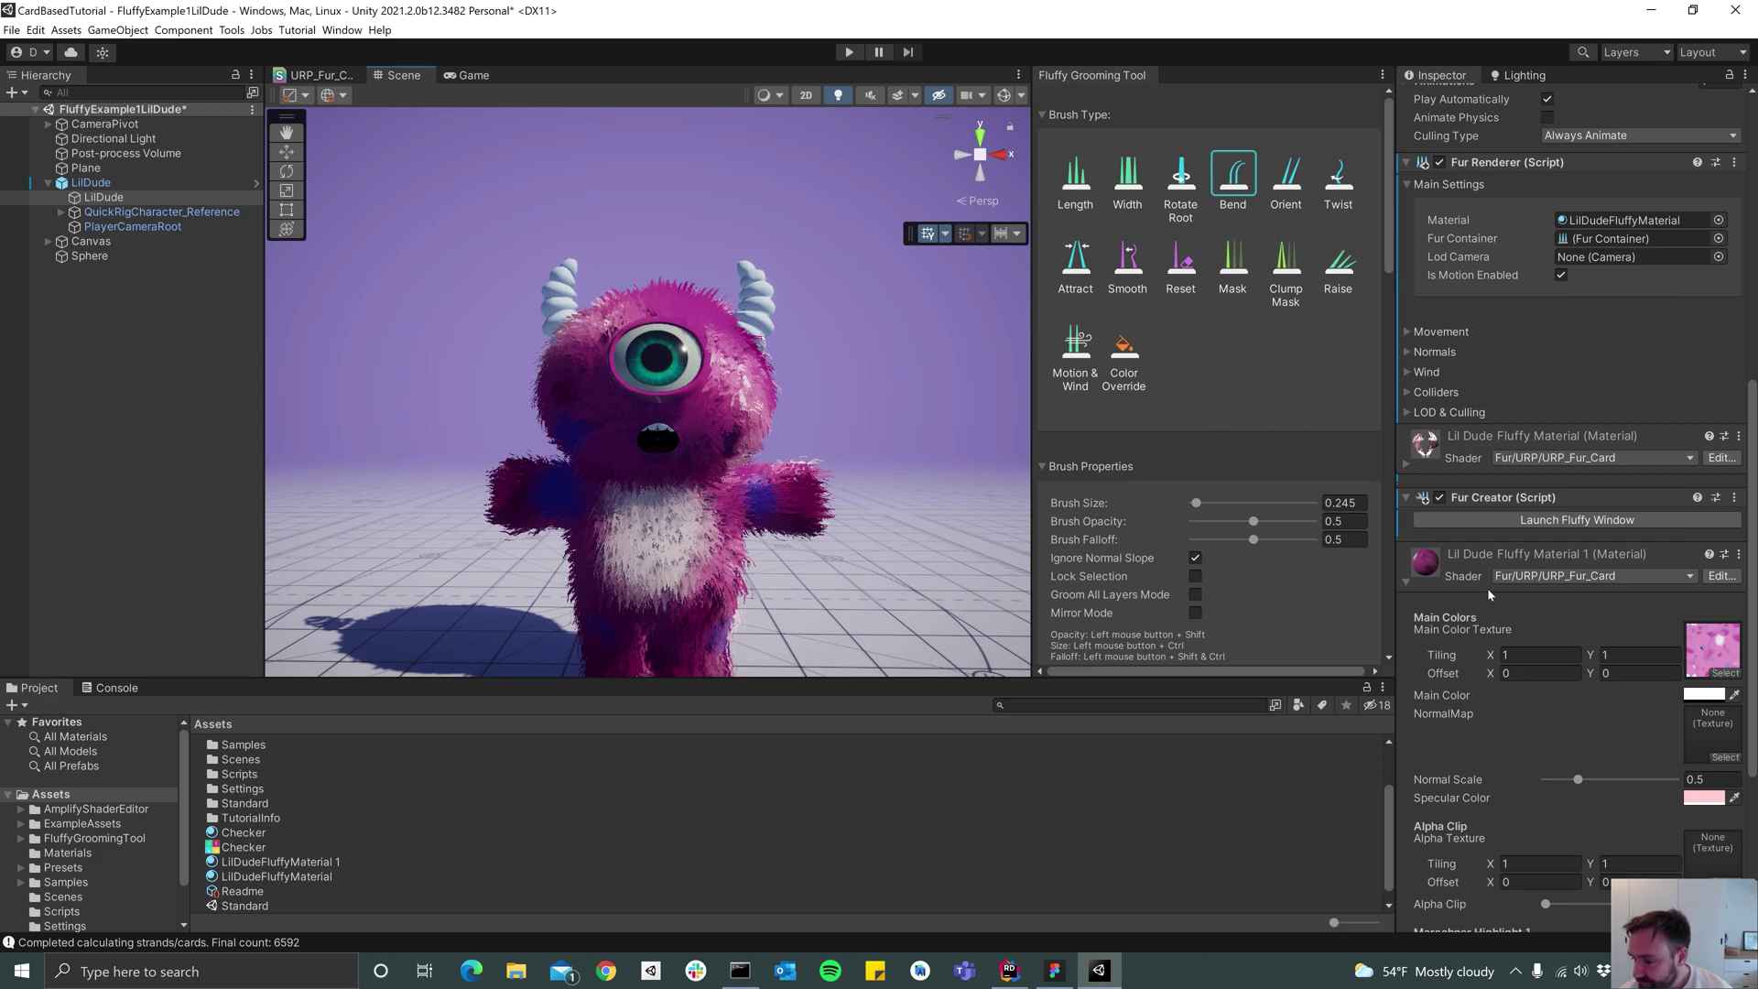
scroll(1488, 594, "down", 3)
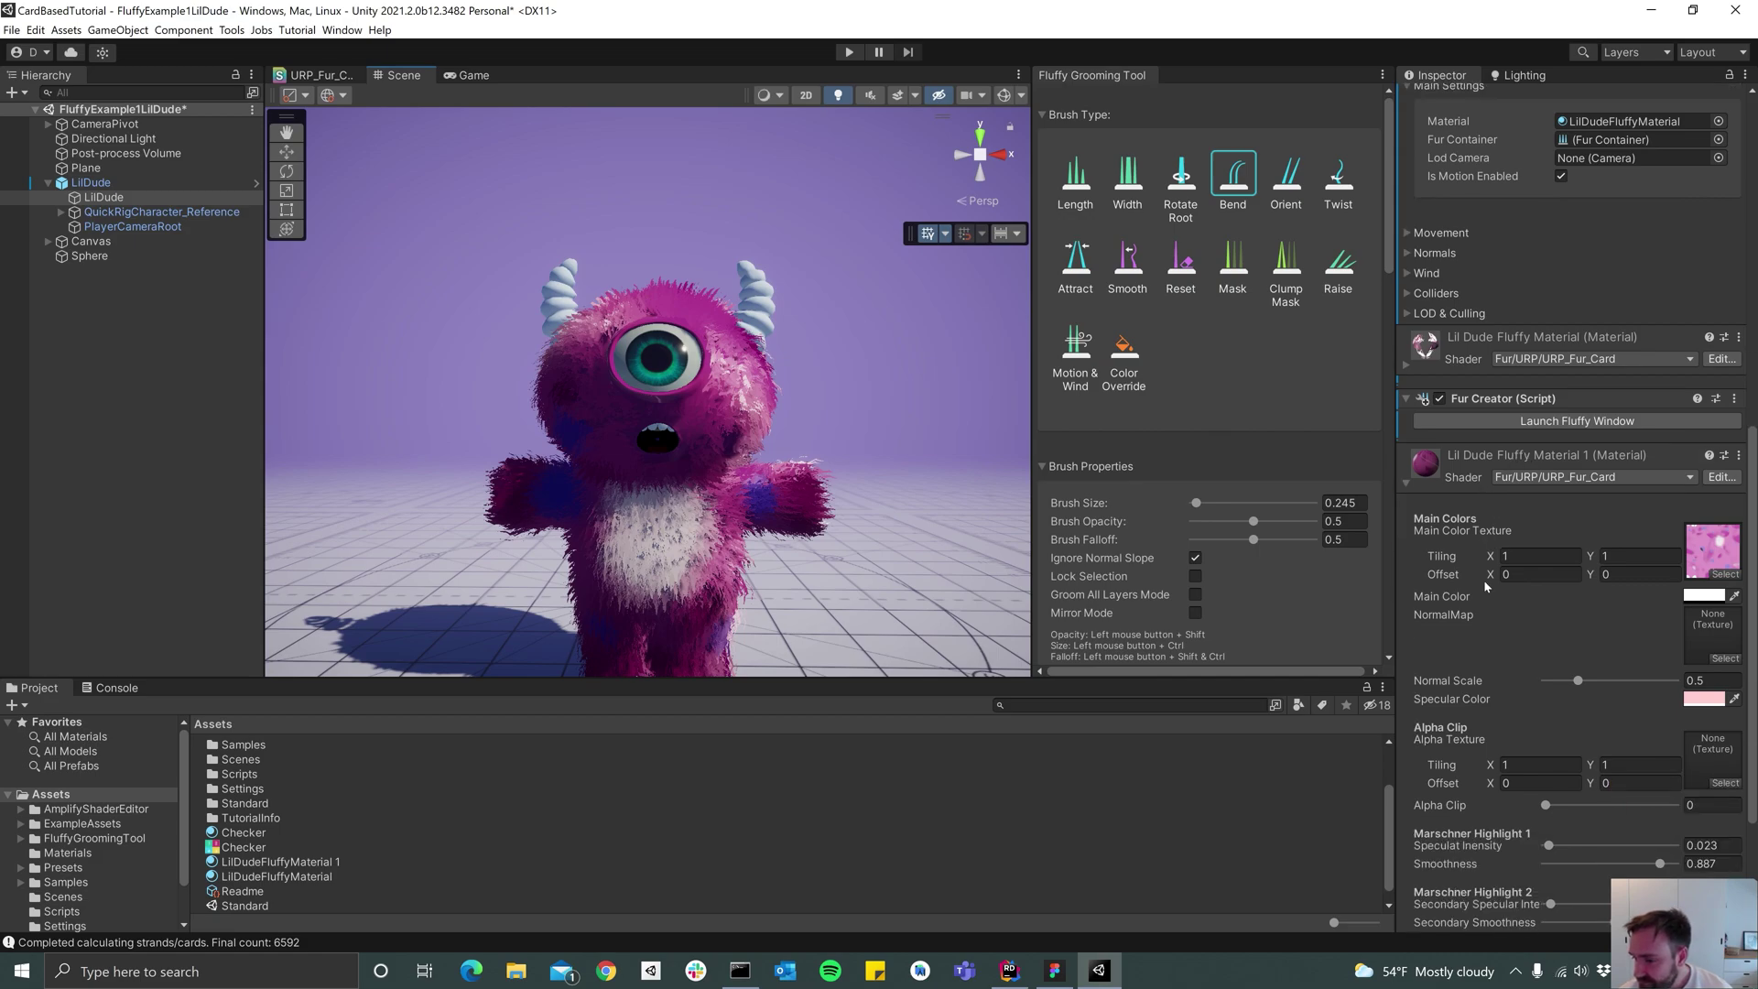
left_click(1431, 352)
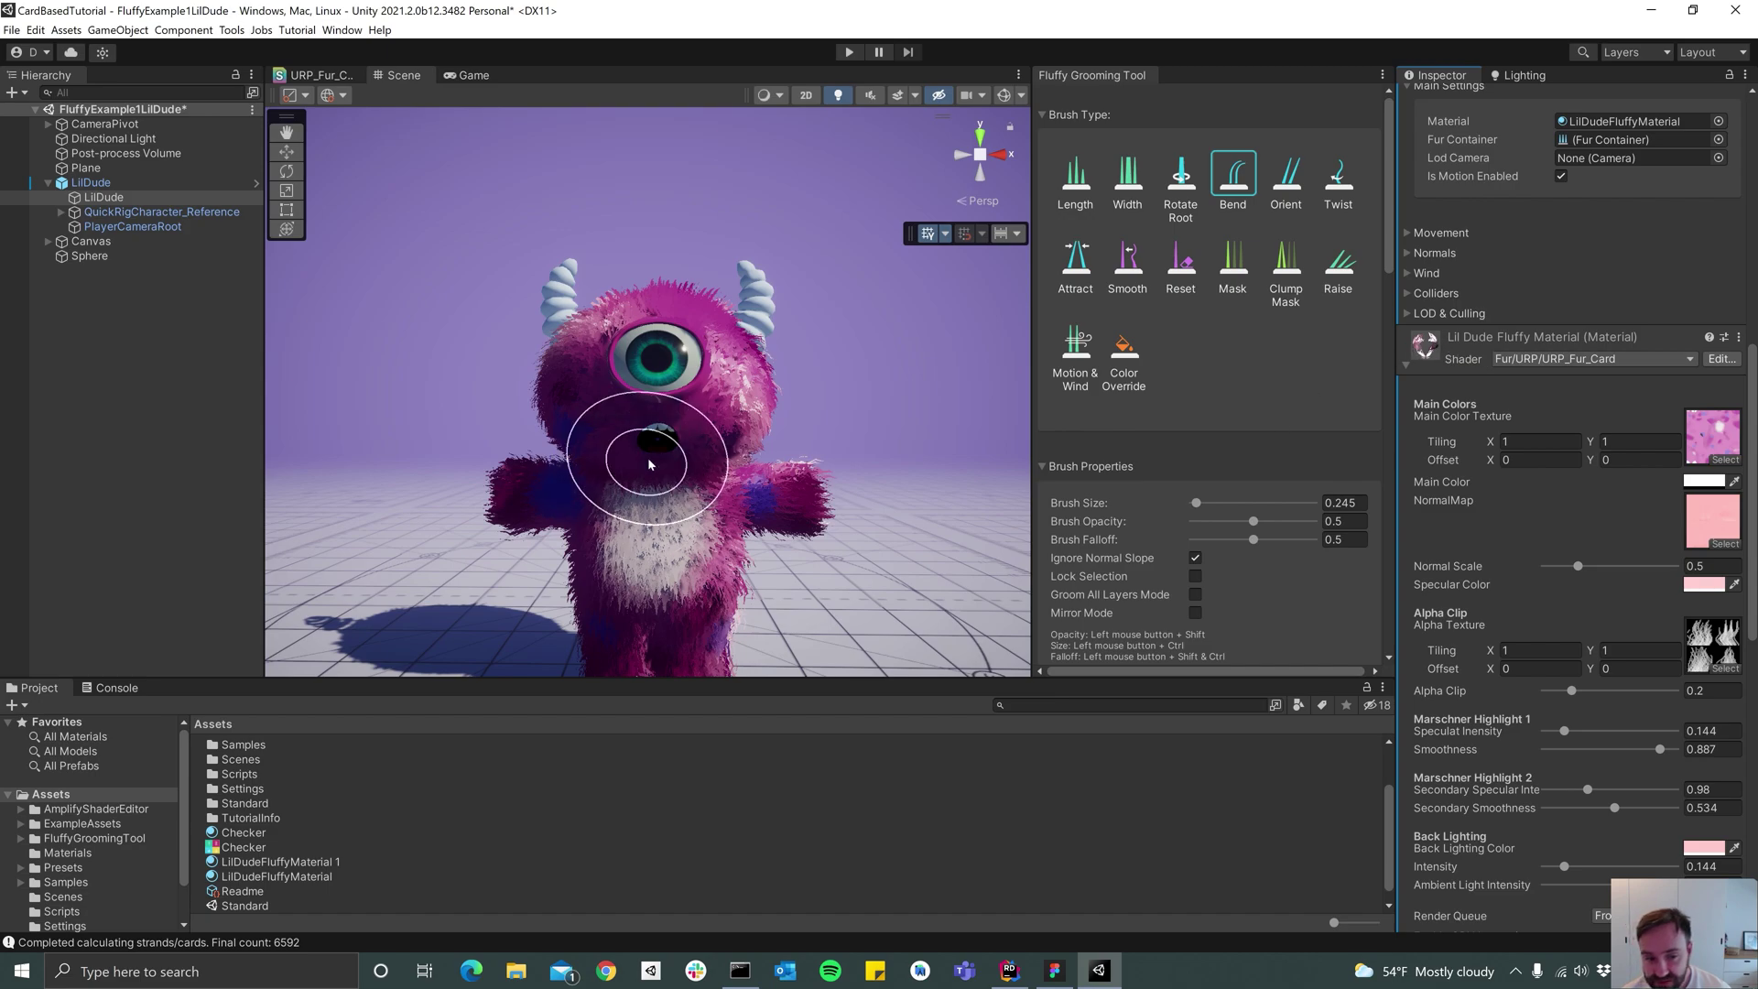
left_click(1627, 357)
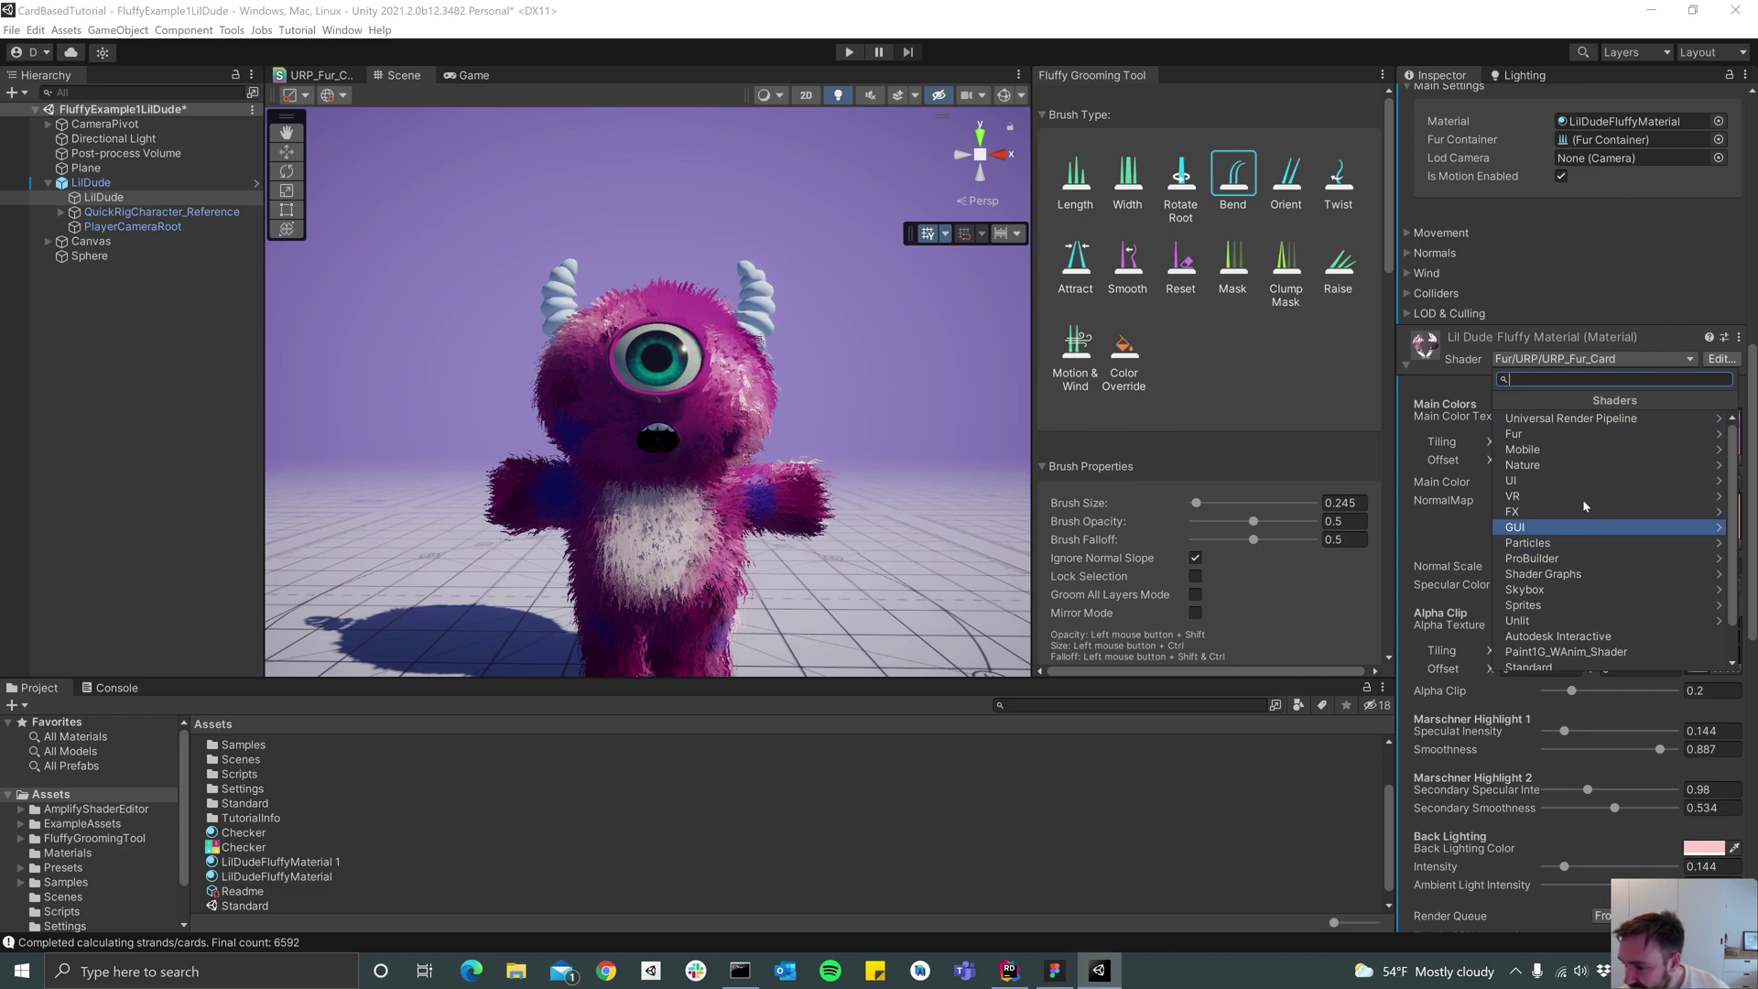
left_click(1547, 434)
left_click(1529, 420)
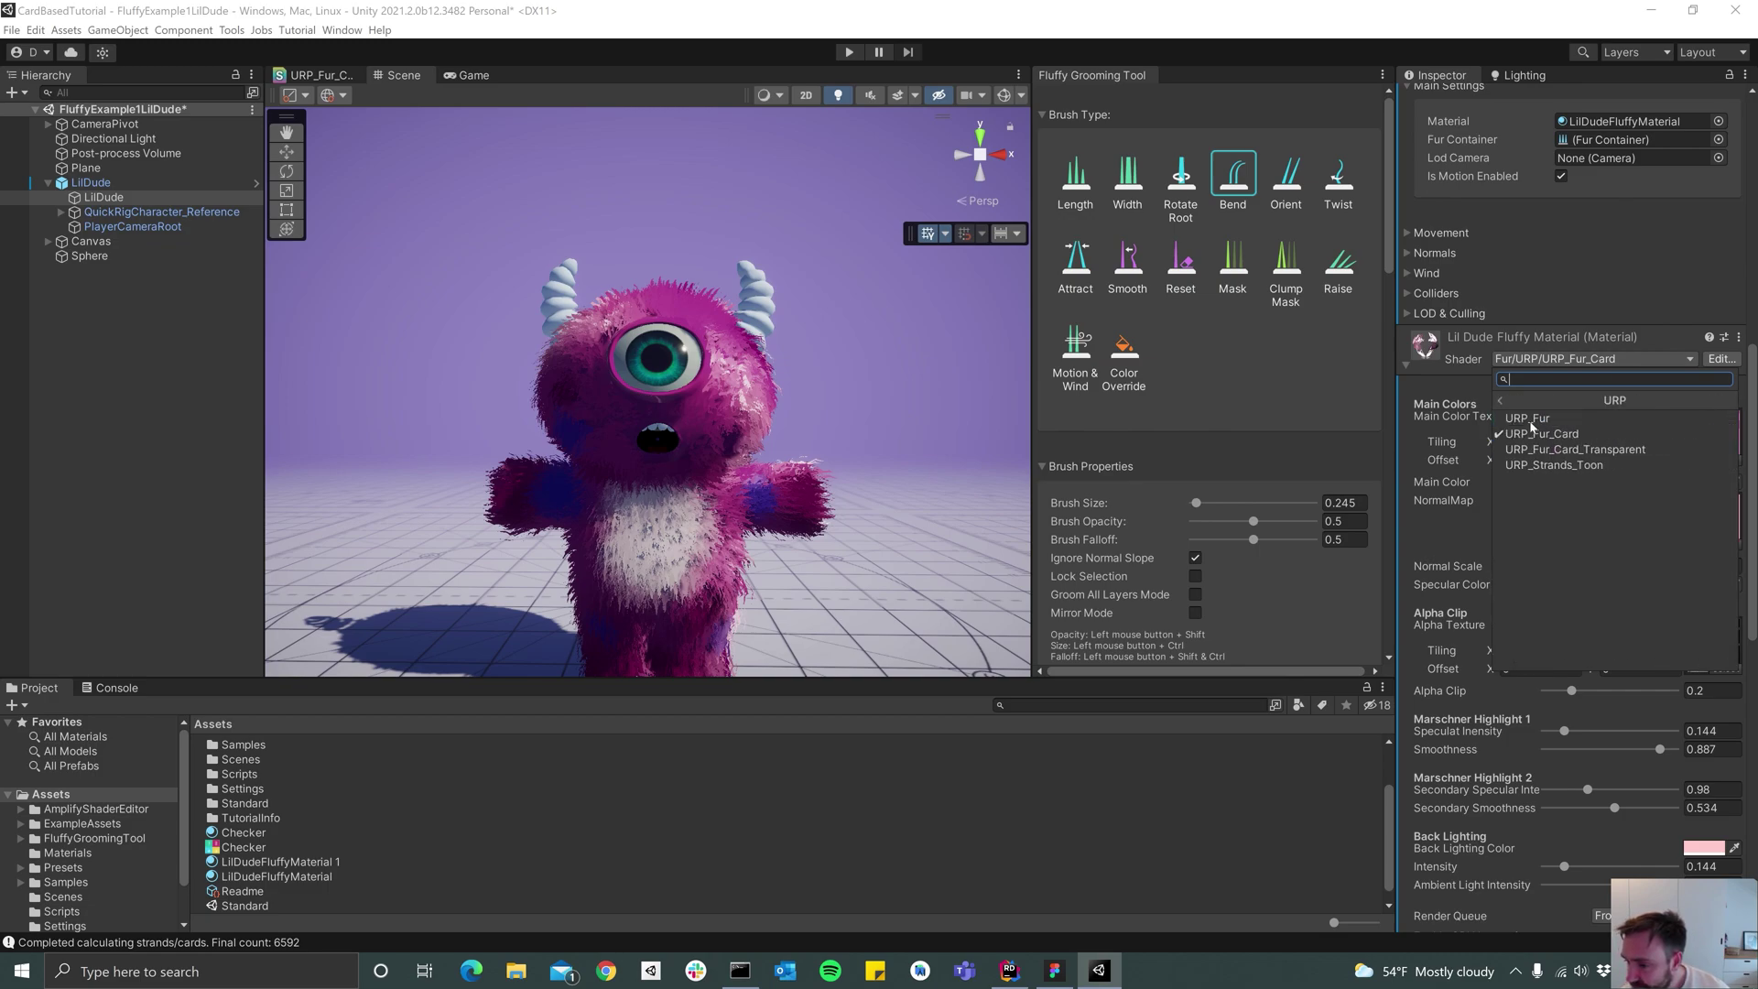
left_click(1631, 451)
left_click_drag(624, 513, 616, 589, "alt")
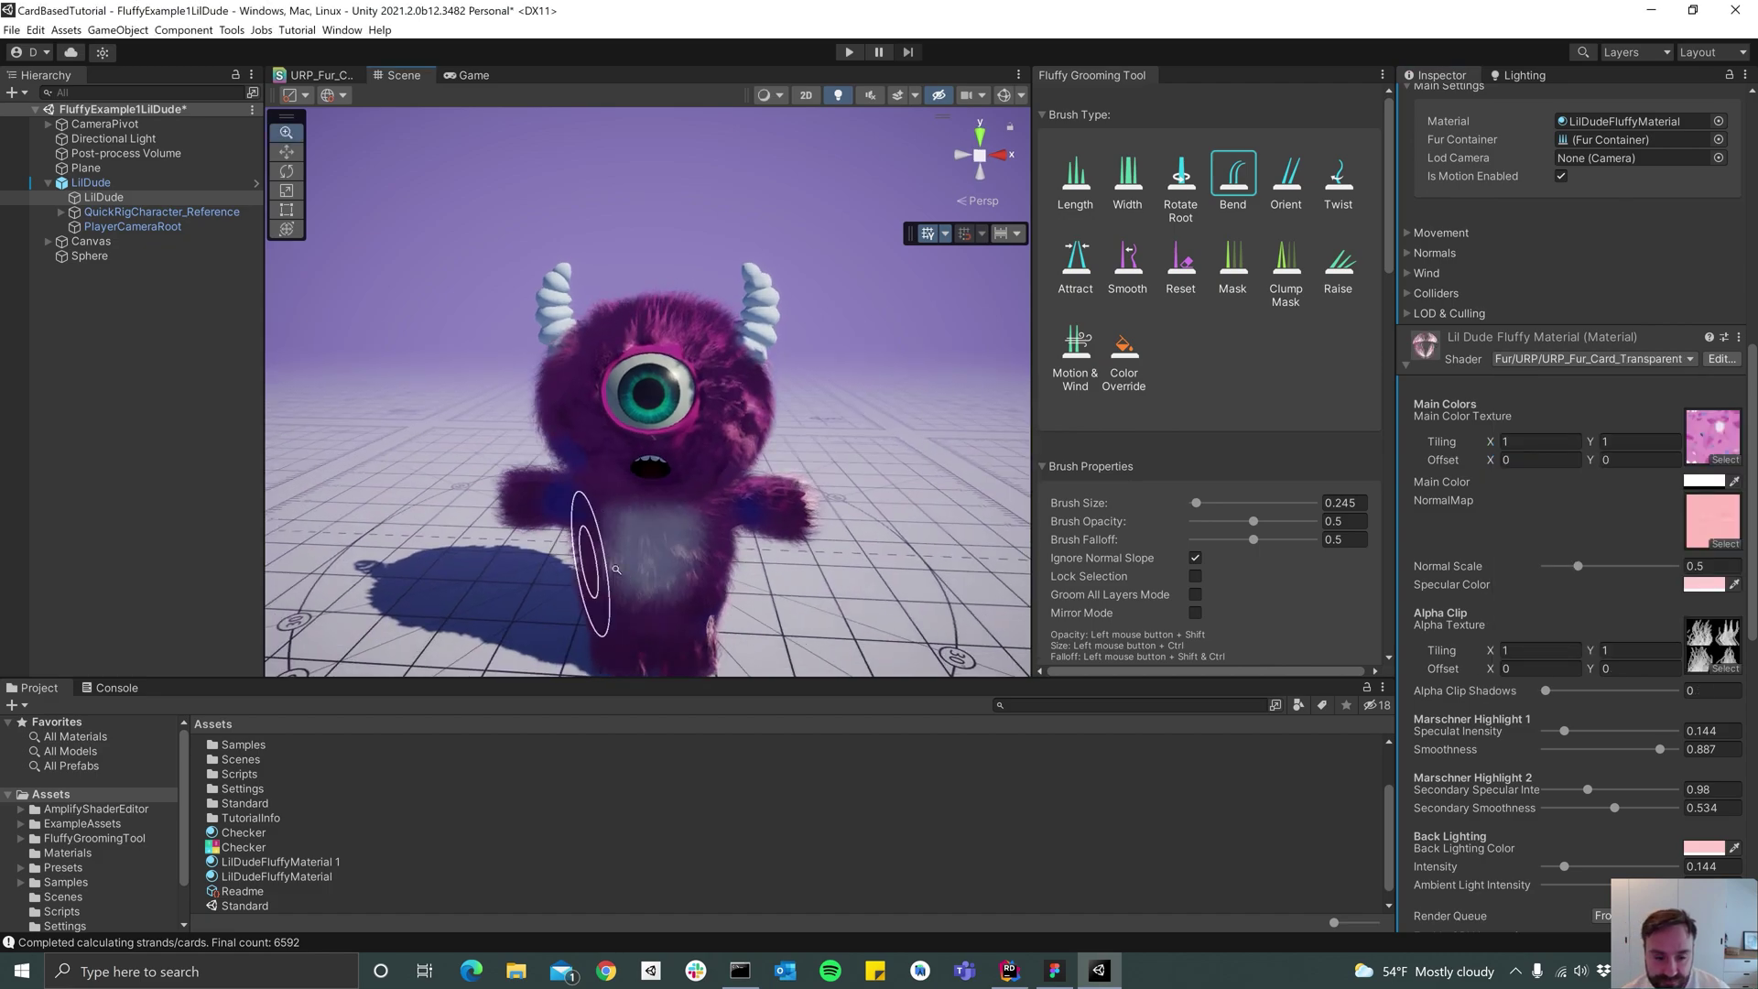
right_click_drag(589, 569, 778, 561, "alt")
left_click_drag(778, 561, 786, 517, "alt")
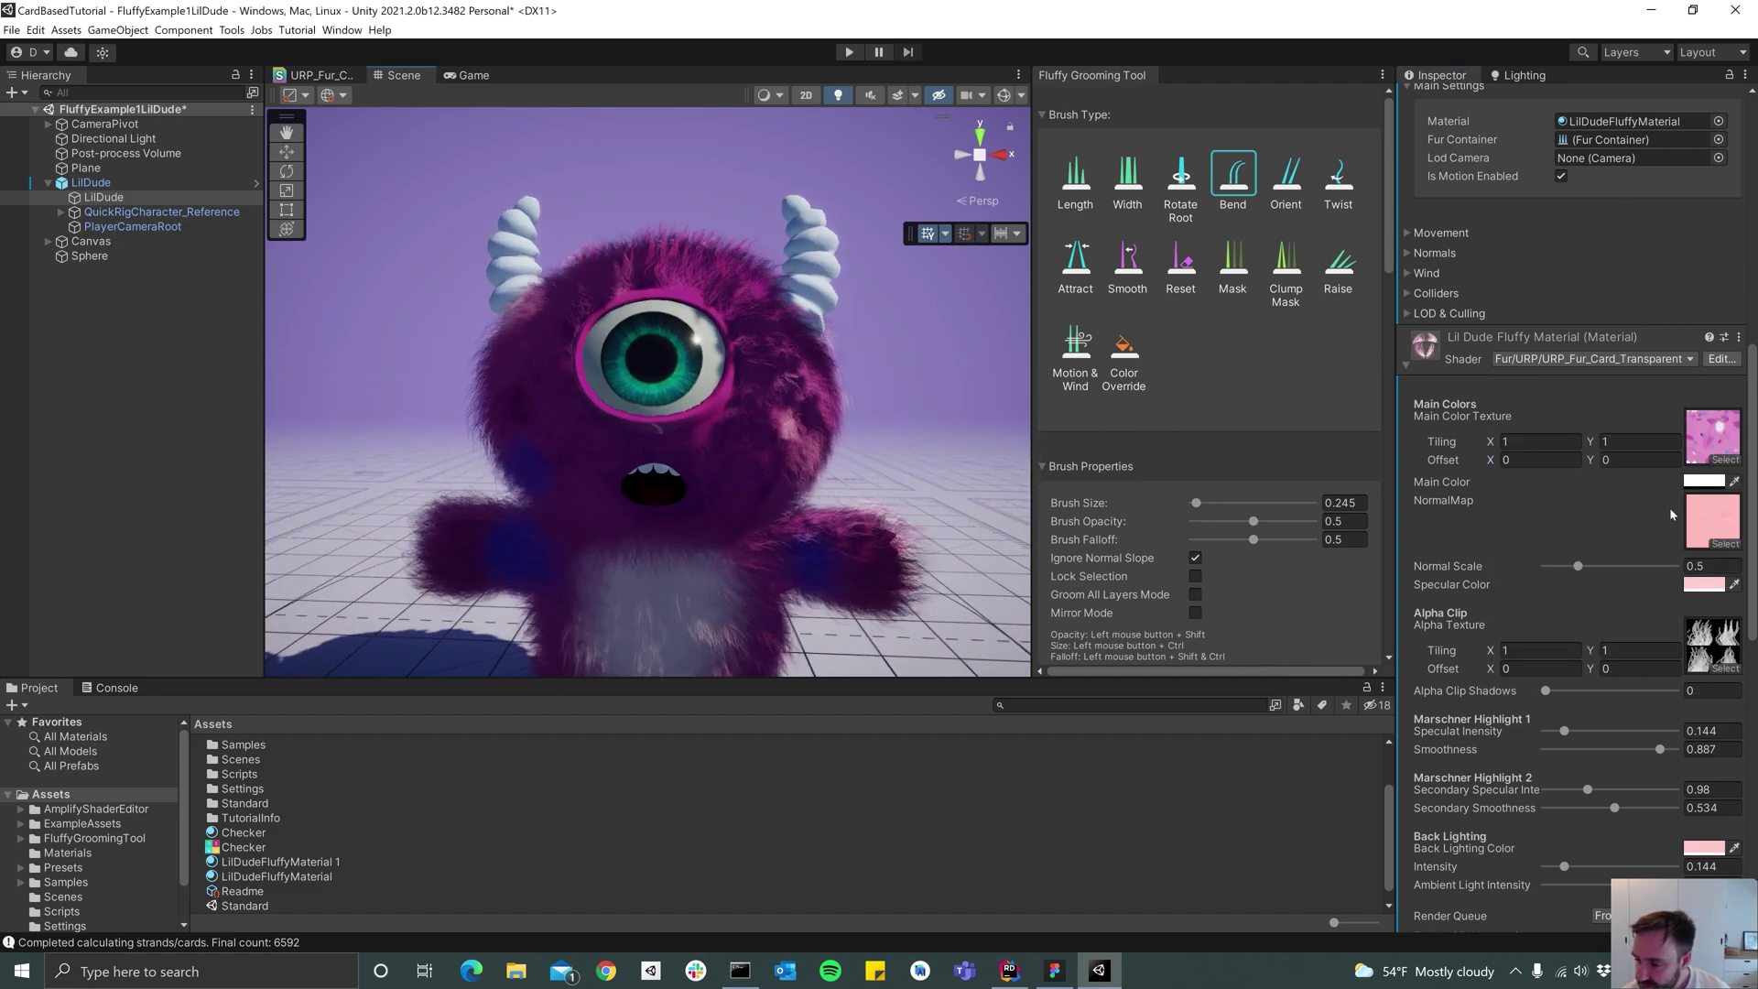
Set the fur material's Alpha Clip Shadows to 0.277
scroll(1586, 607, "down", 3)
left_click_drag(779, 526, 740, 543, "alt")
scroll(659, 548, "down", 3)
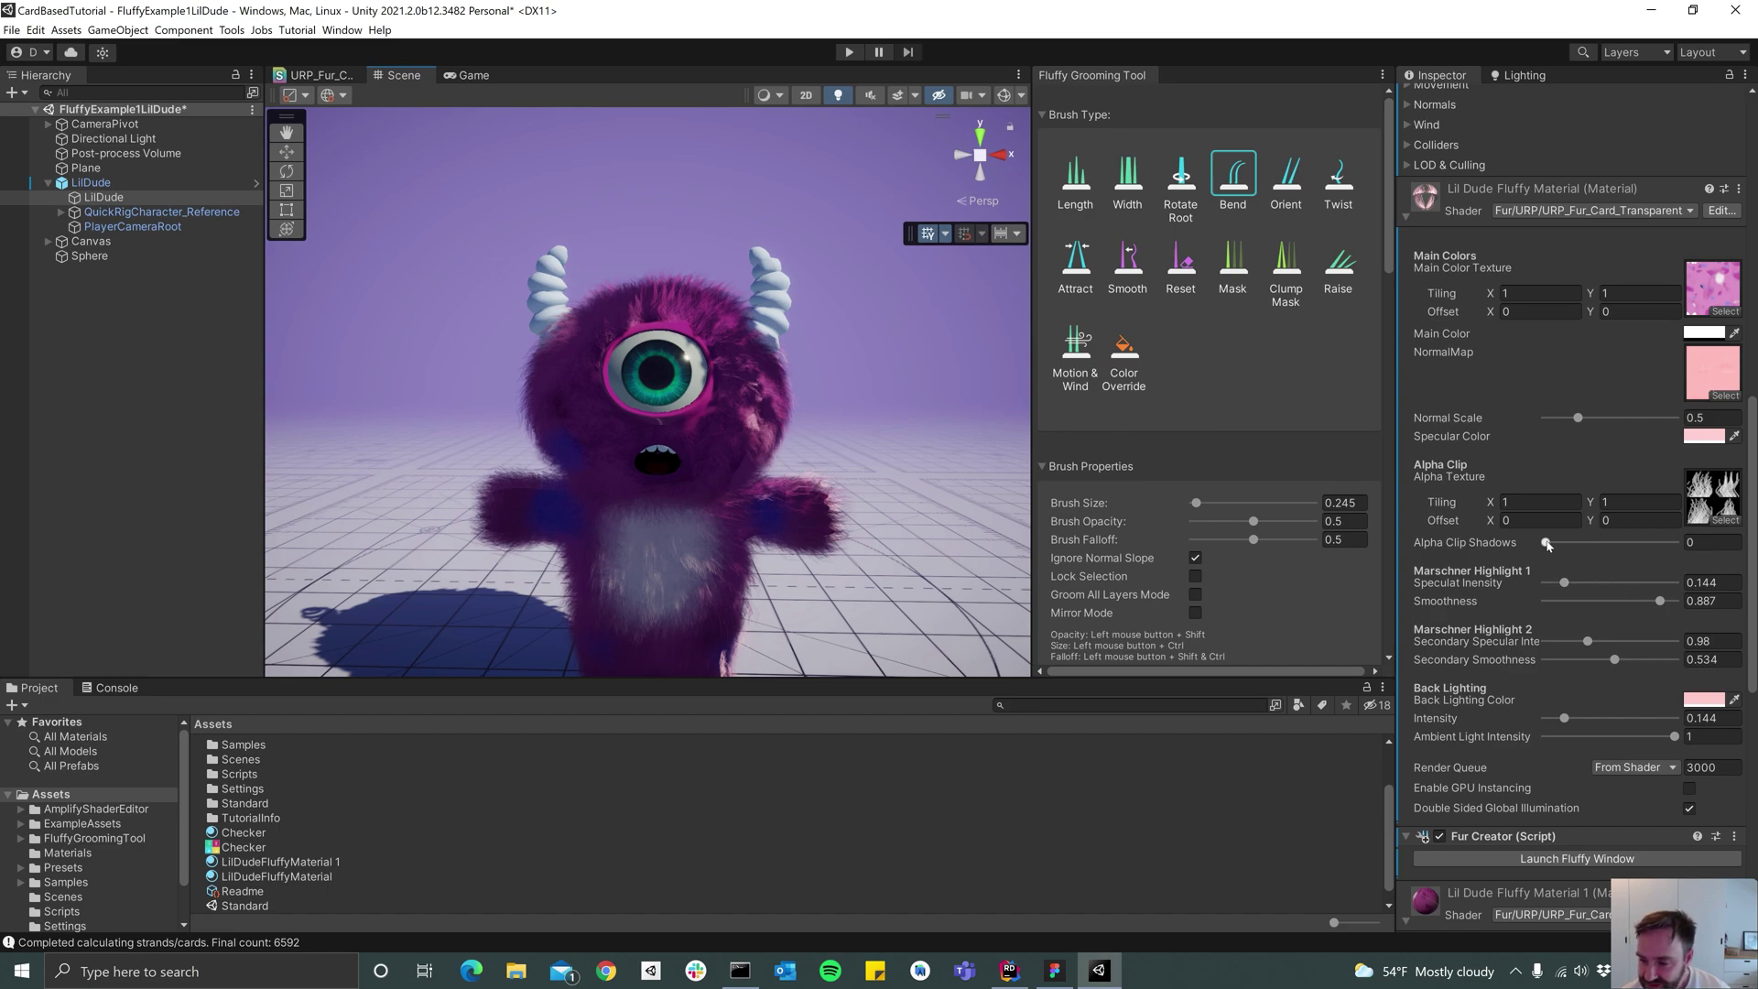
left_click_drag(1546, 544, 1565, 546)
mouse_move(1581, 548)
left_mouse_down()
mouse_move(1549, 553)
mouse_move(1581, 559)
left_mouse_up()
left_click_drag(824, 559, 781, 556, "alt")
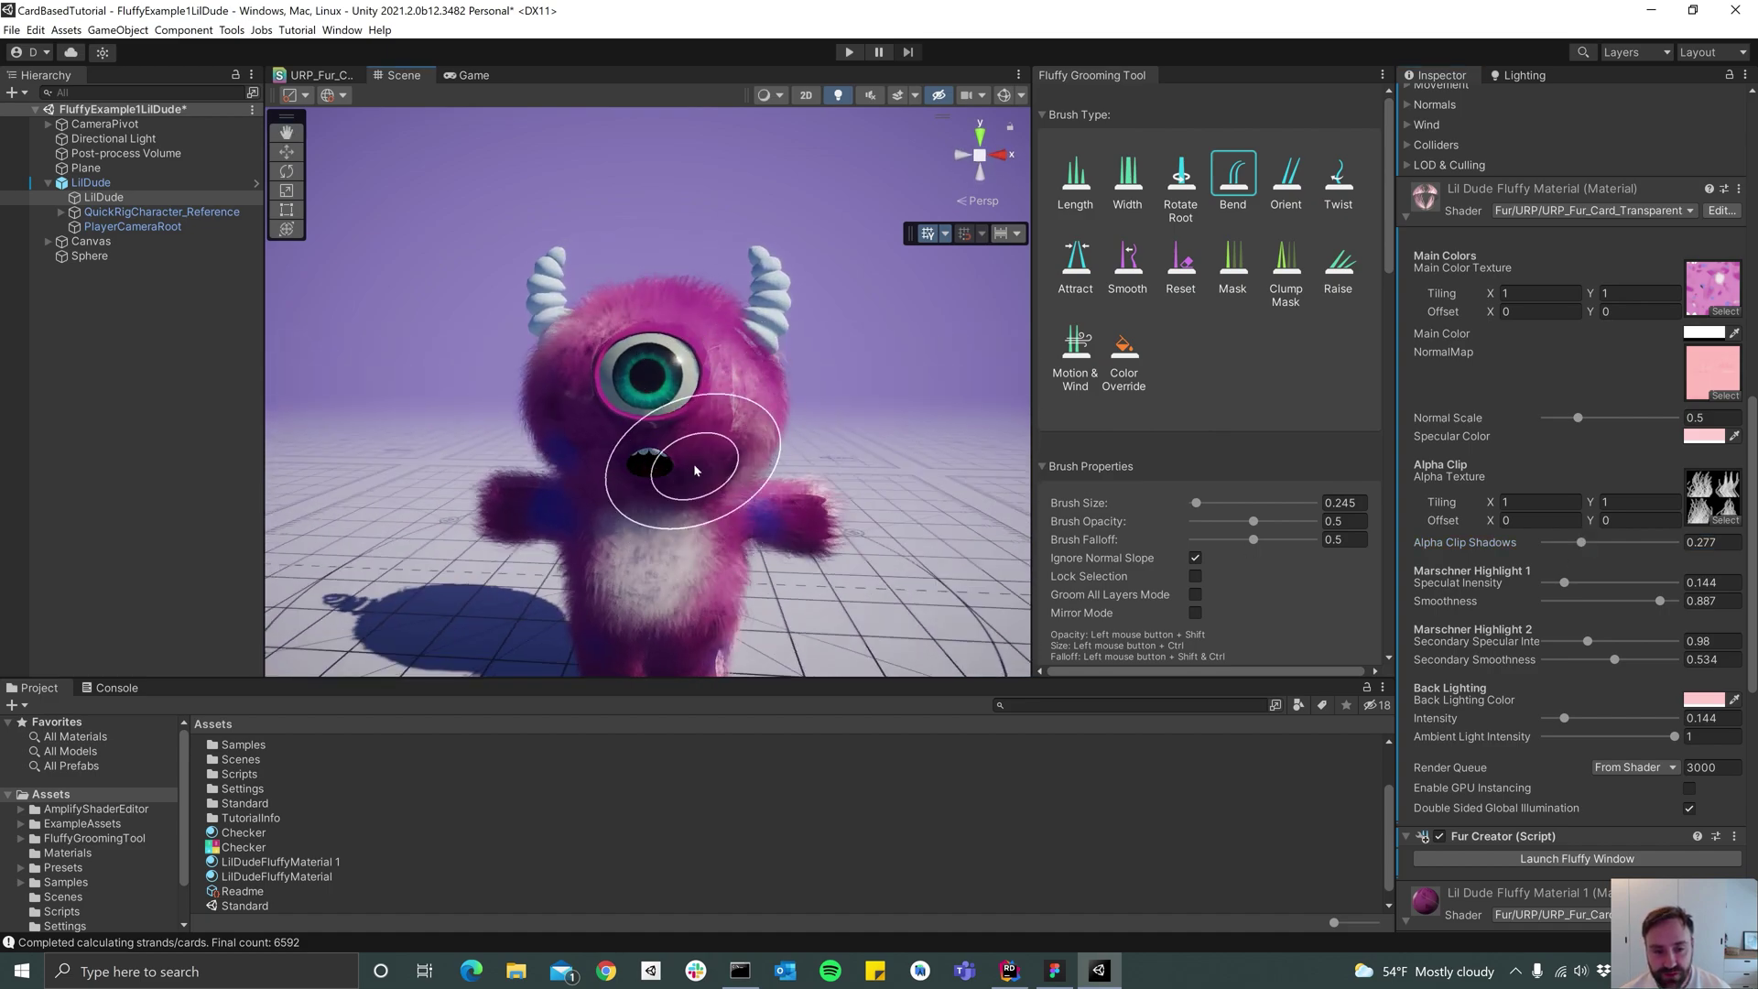
Examine the transparent fur shading from behind, the side and the front of the character
mouse_move(687, 511)
left_mouse_down("alt")
mouse_move(1158, 533)
mouse_move(1637, 486)
left_mouse_up("alt")
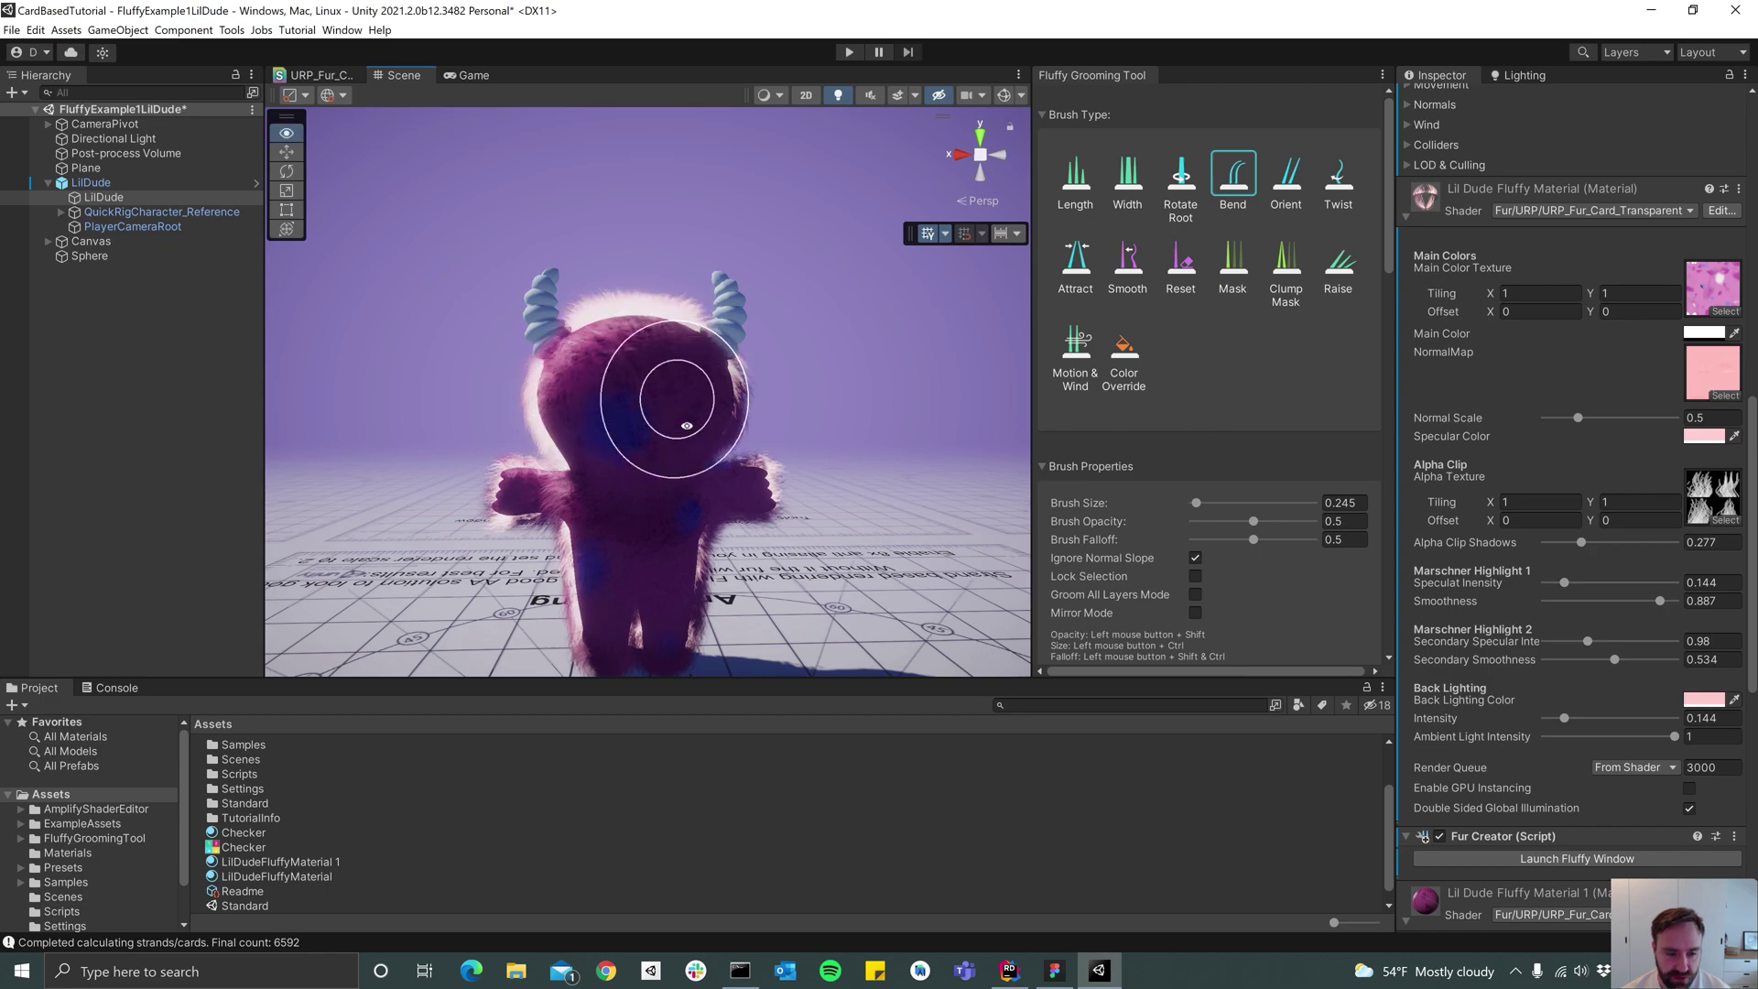
left_click_drag(685, 424, 1165, 423, "alt")
left_click_drag(675, 404, 686, 394, "alt")
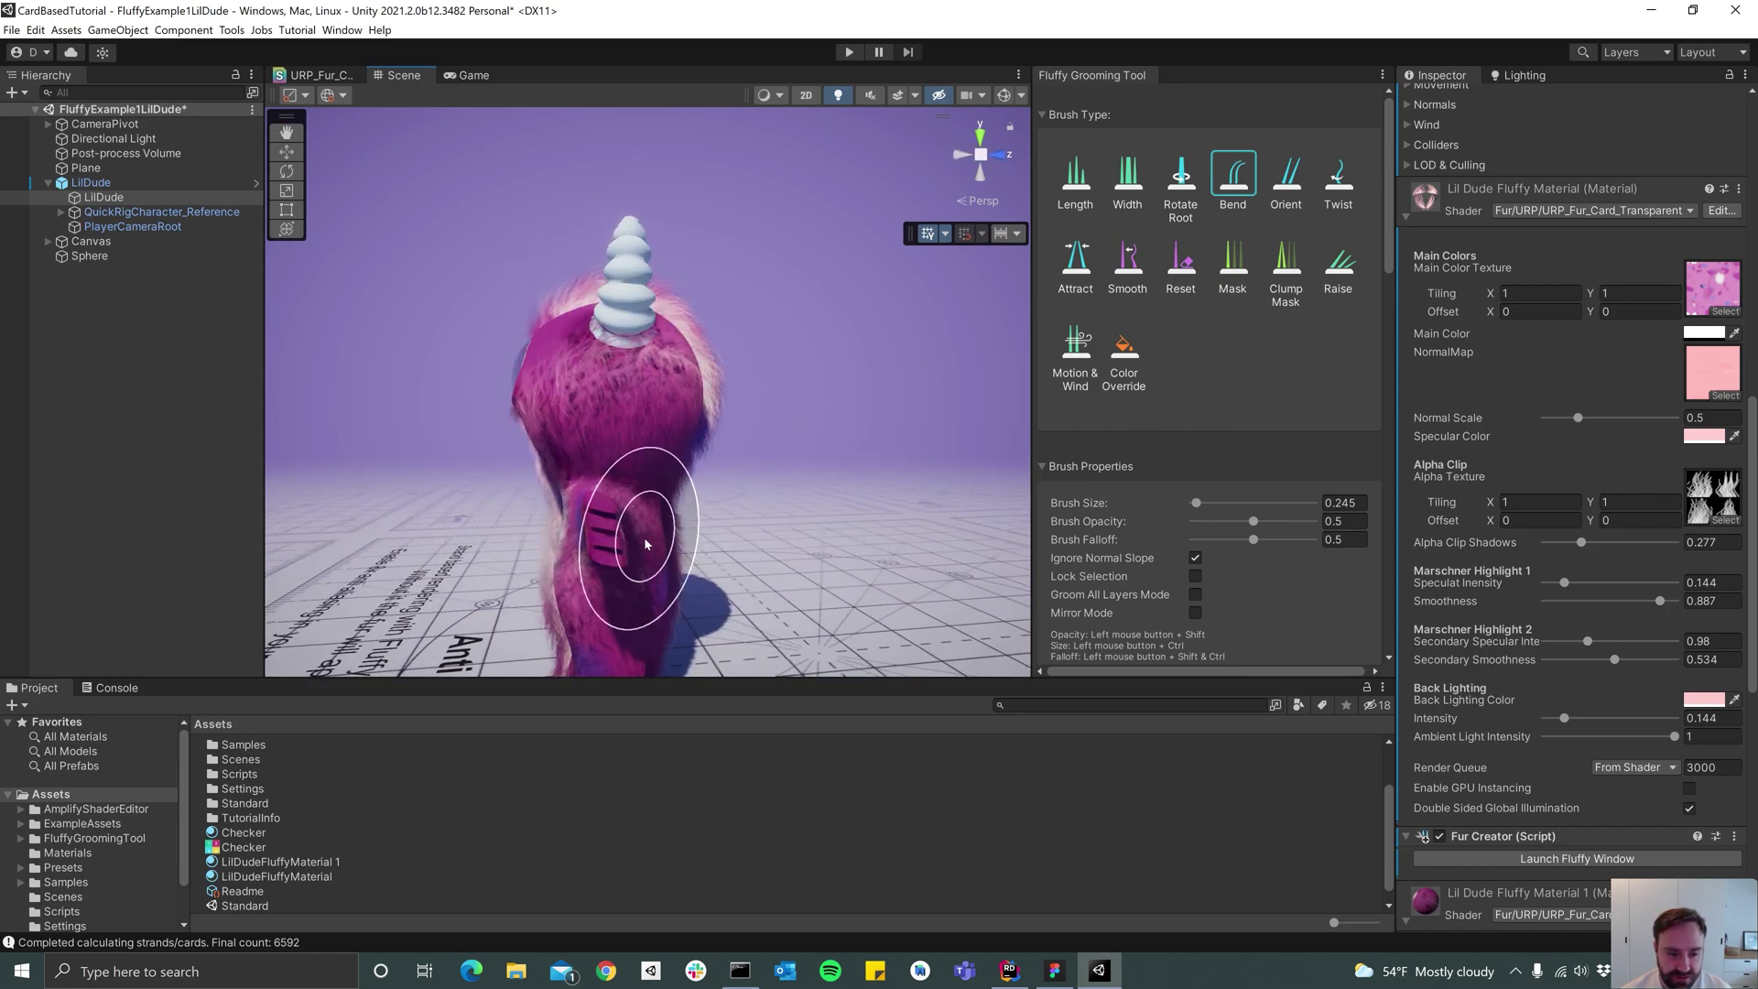
mouse_move(654, 620)
left_mouse_down("alt")
mouse_move(1004, 581)
mouse_move(924, 576)
left_mouse_up("alt")
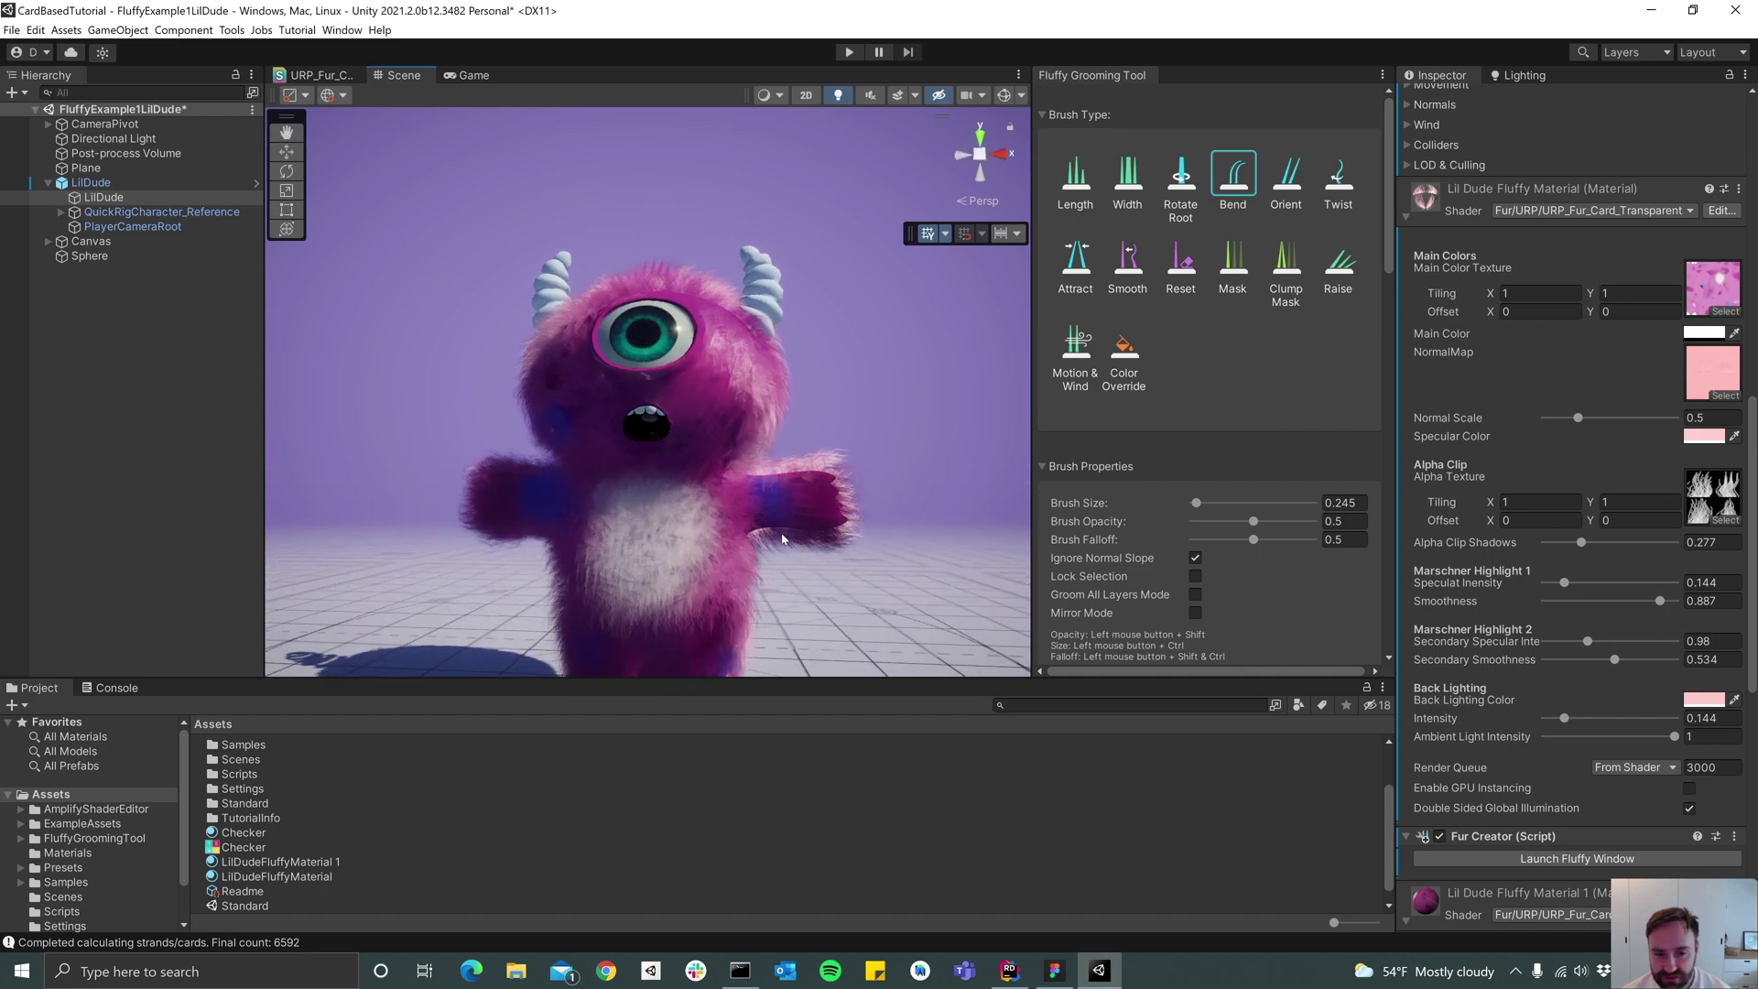
left_click_drag(651, 479, 654, 564, "alt")
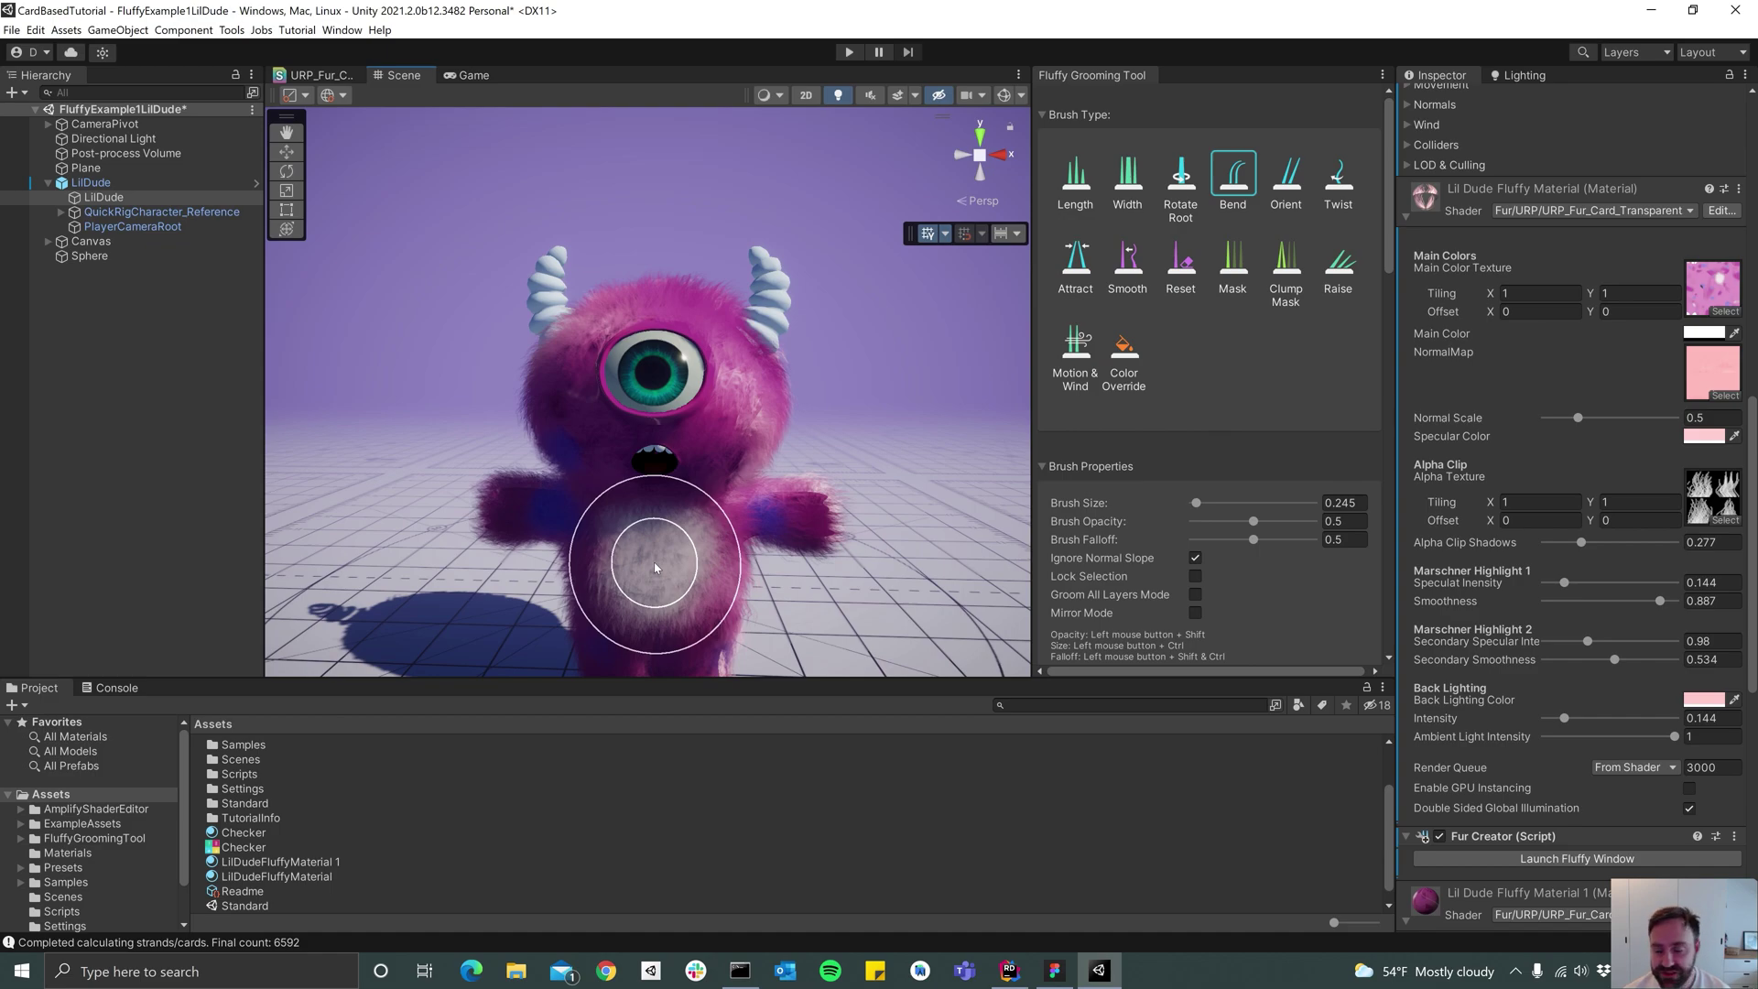
mouse_move(667, 522)
left_mouse_down("alt")
mouse_move(962, 531)
mouse_move(1460, 506)
left_mouse_up("alt")
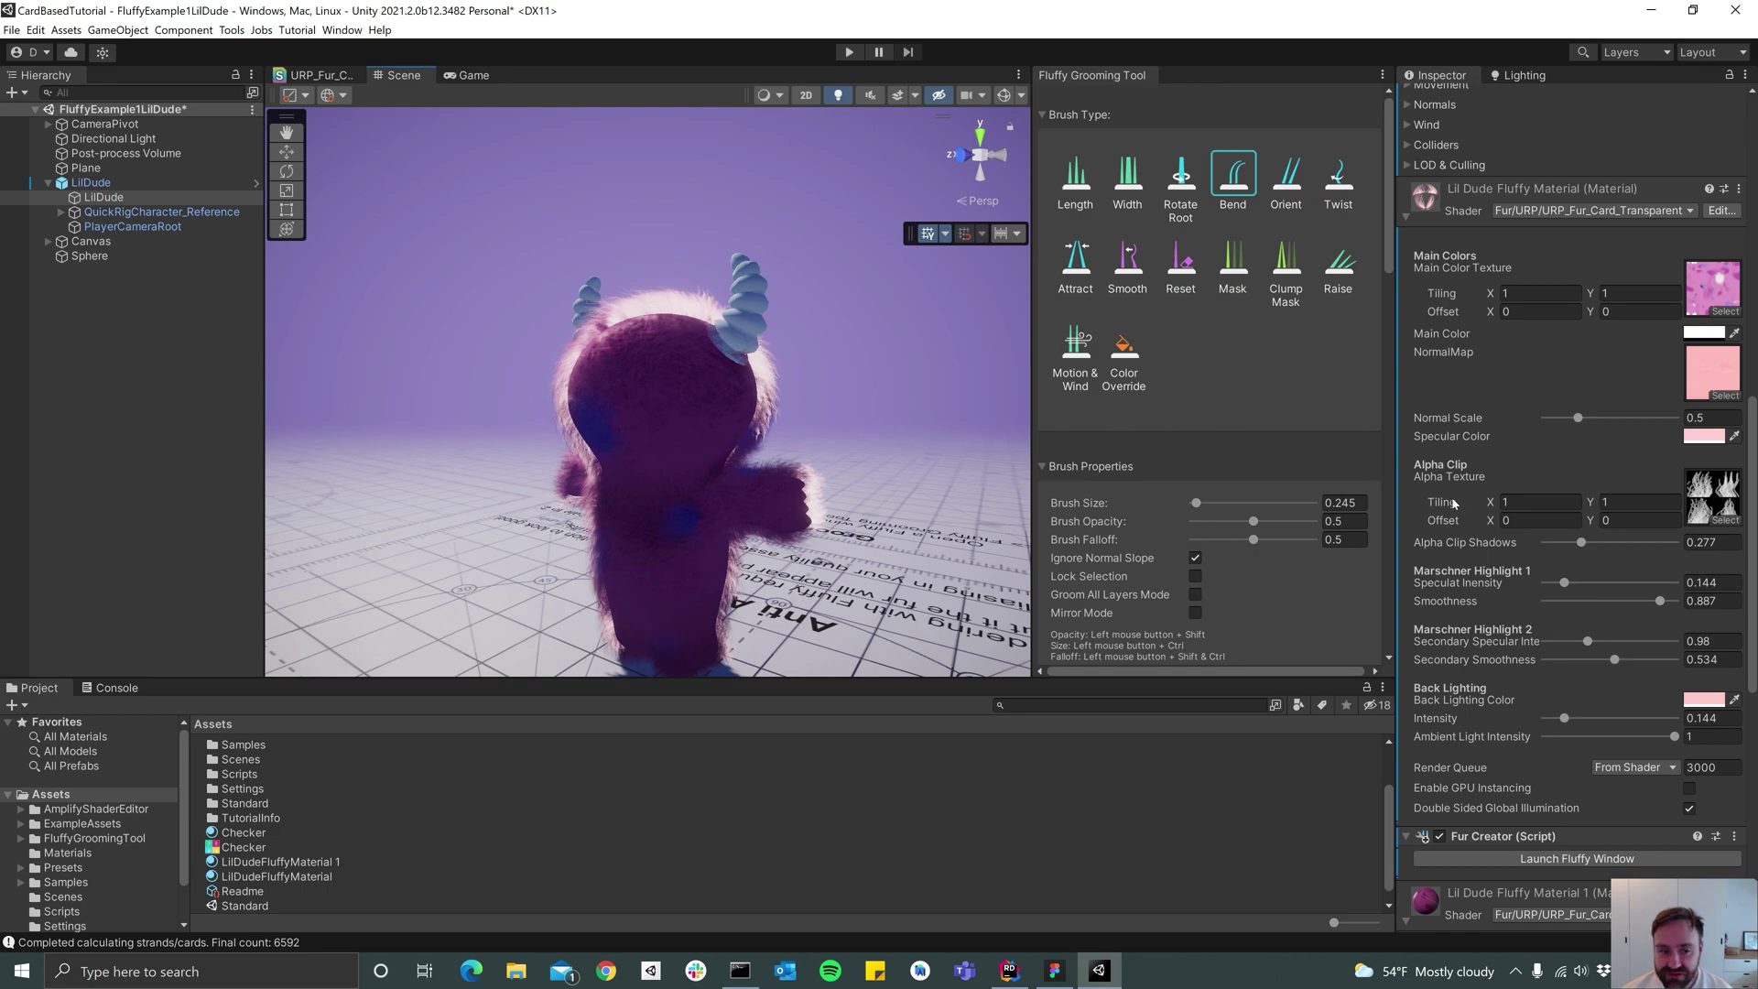
scroll(1481, 550, "up", 2)
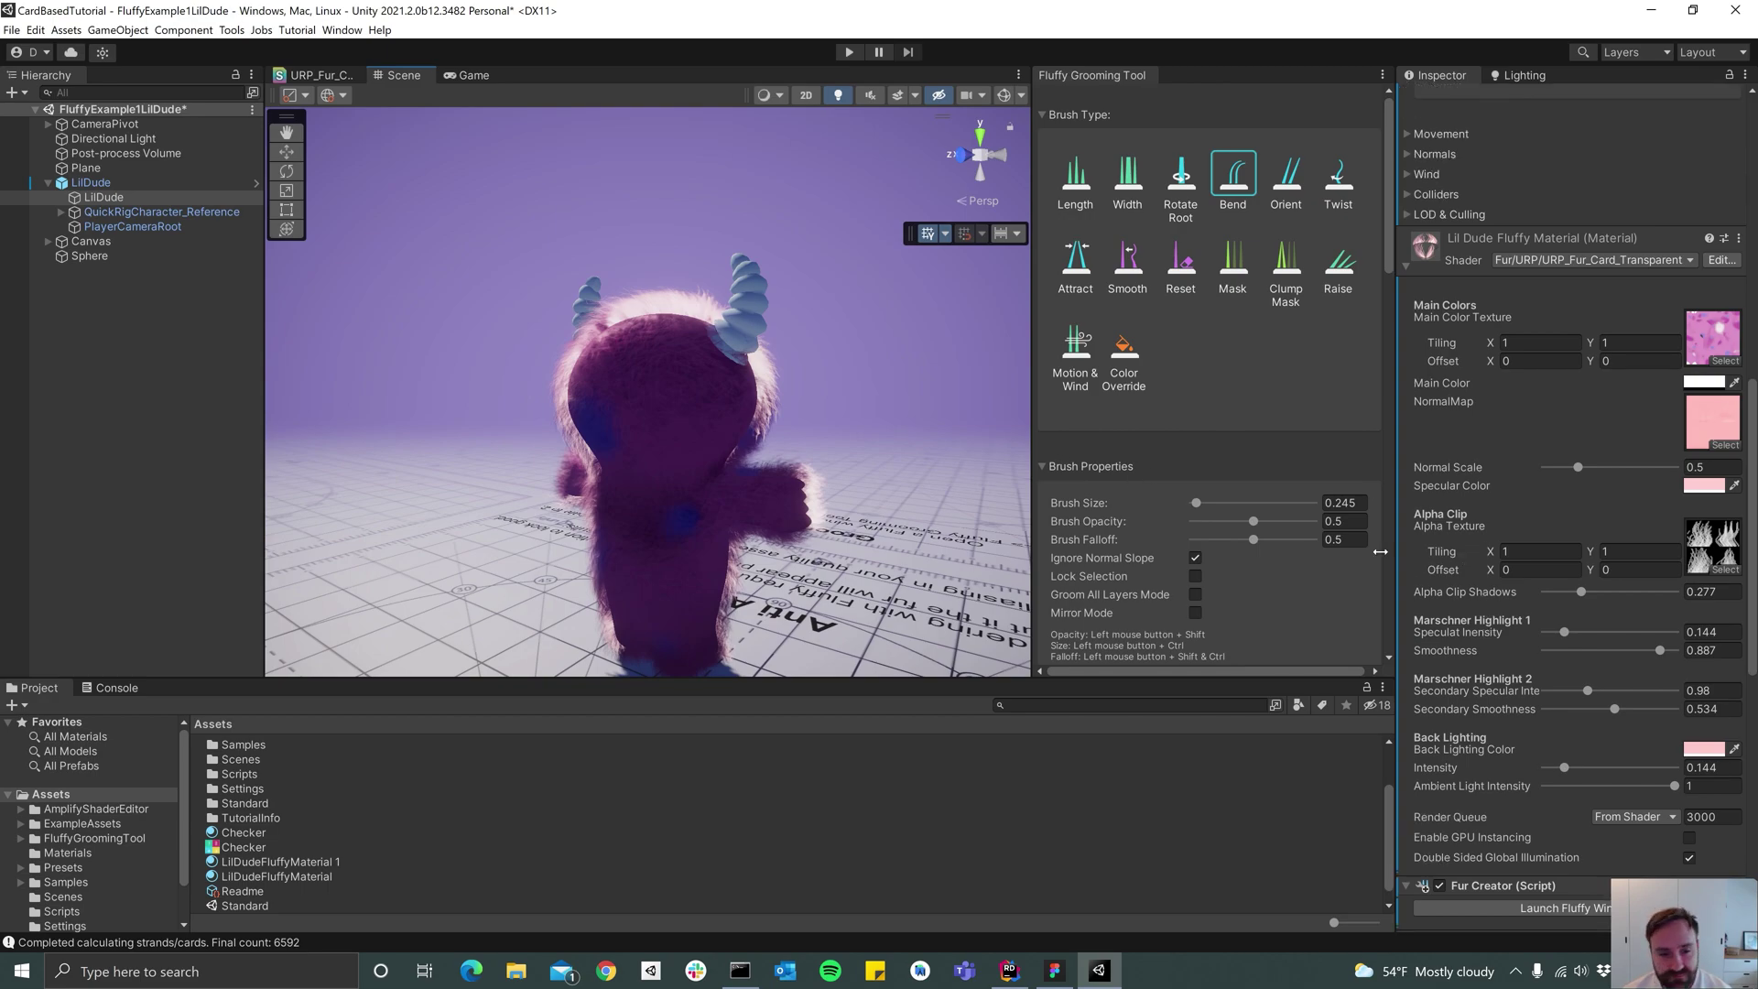
Enable Alpha sorting in the Fur Renderer's LOD & Culling settings and check the fur from behind and from the front
left_click_drag(706, 510, 853, 514, "alt")
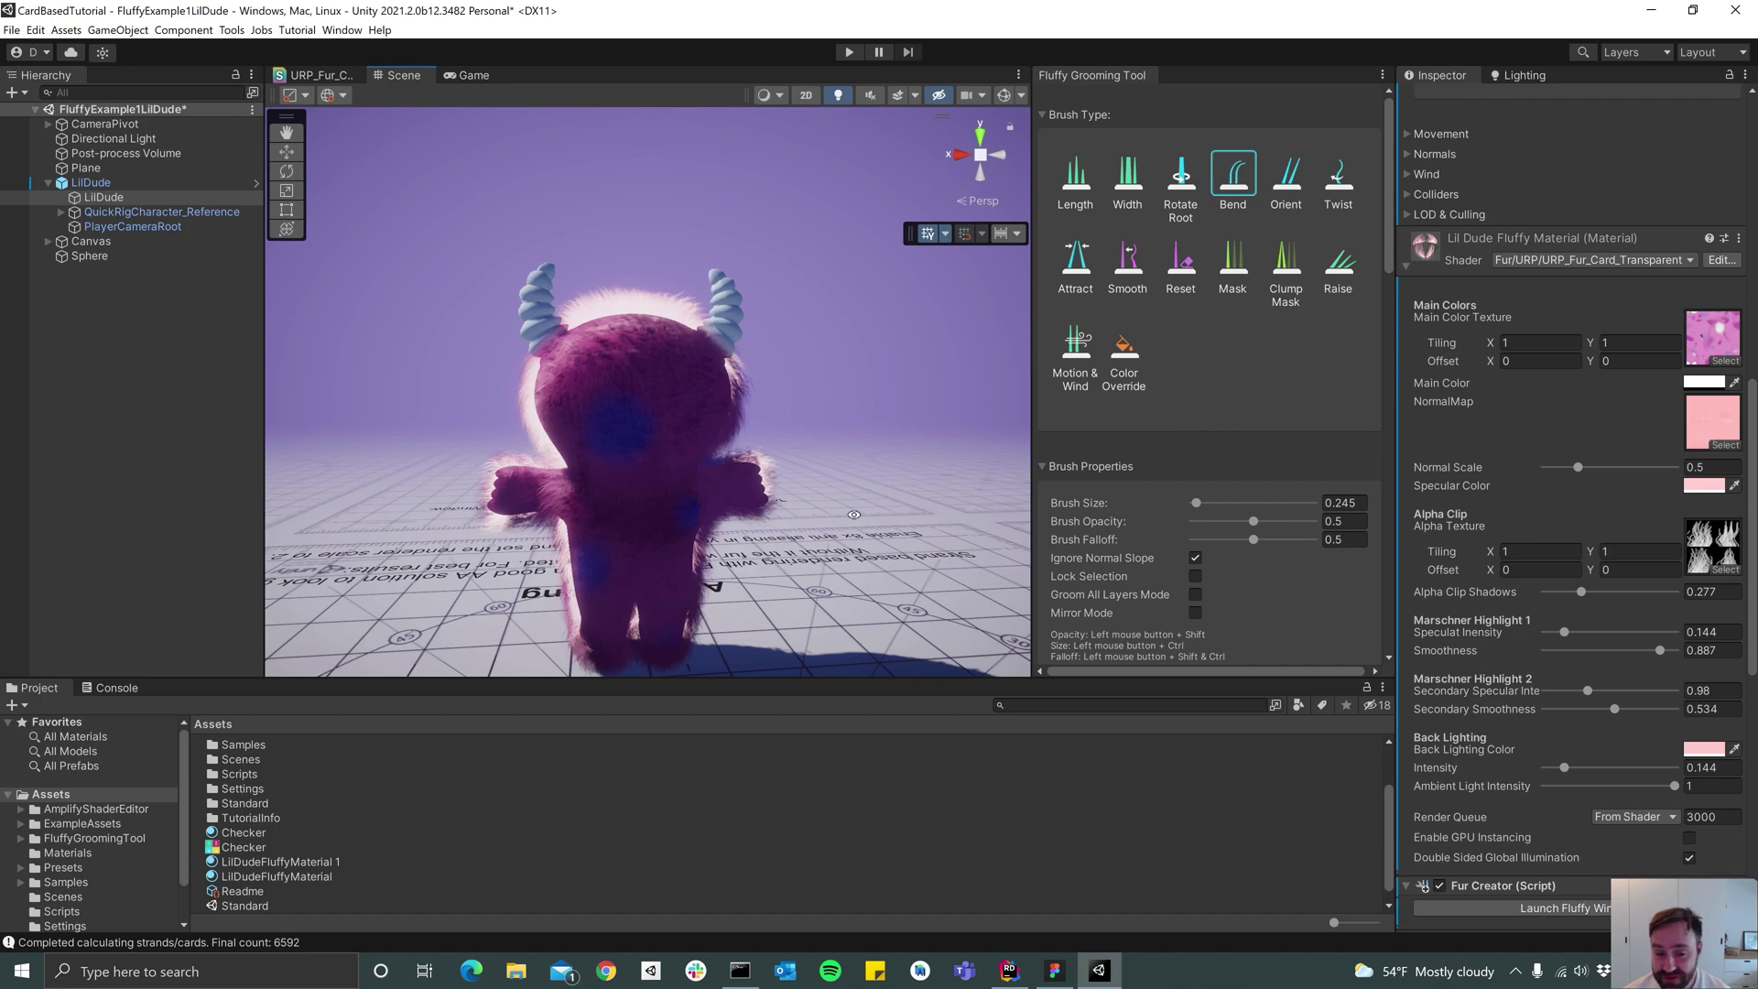
left_click(1409, 216)
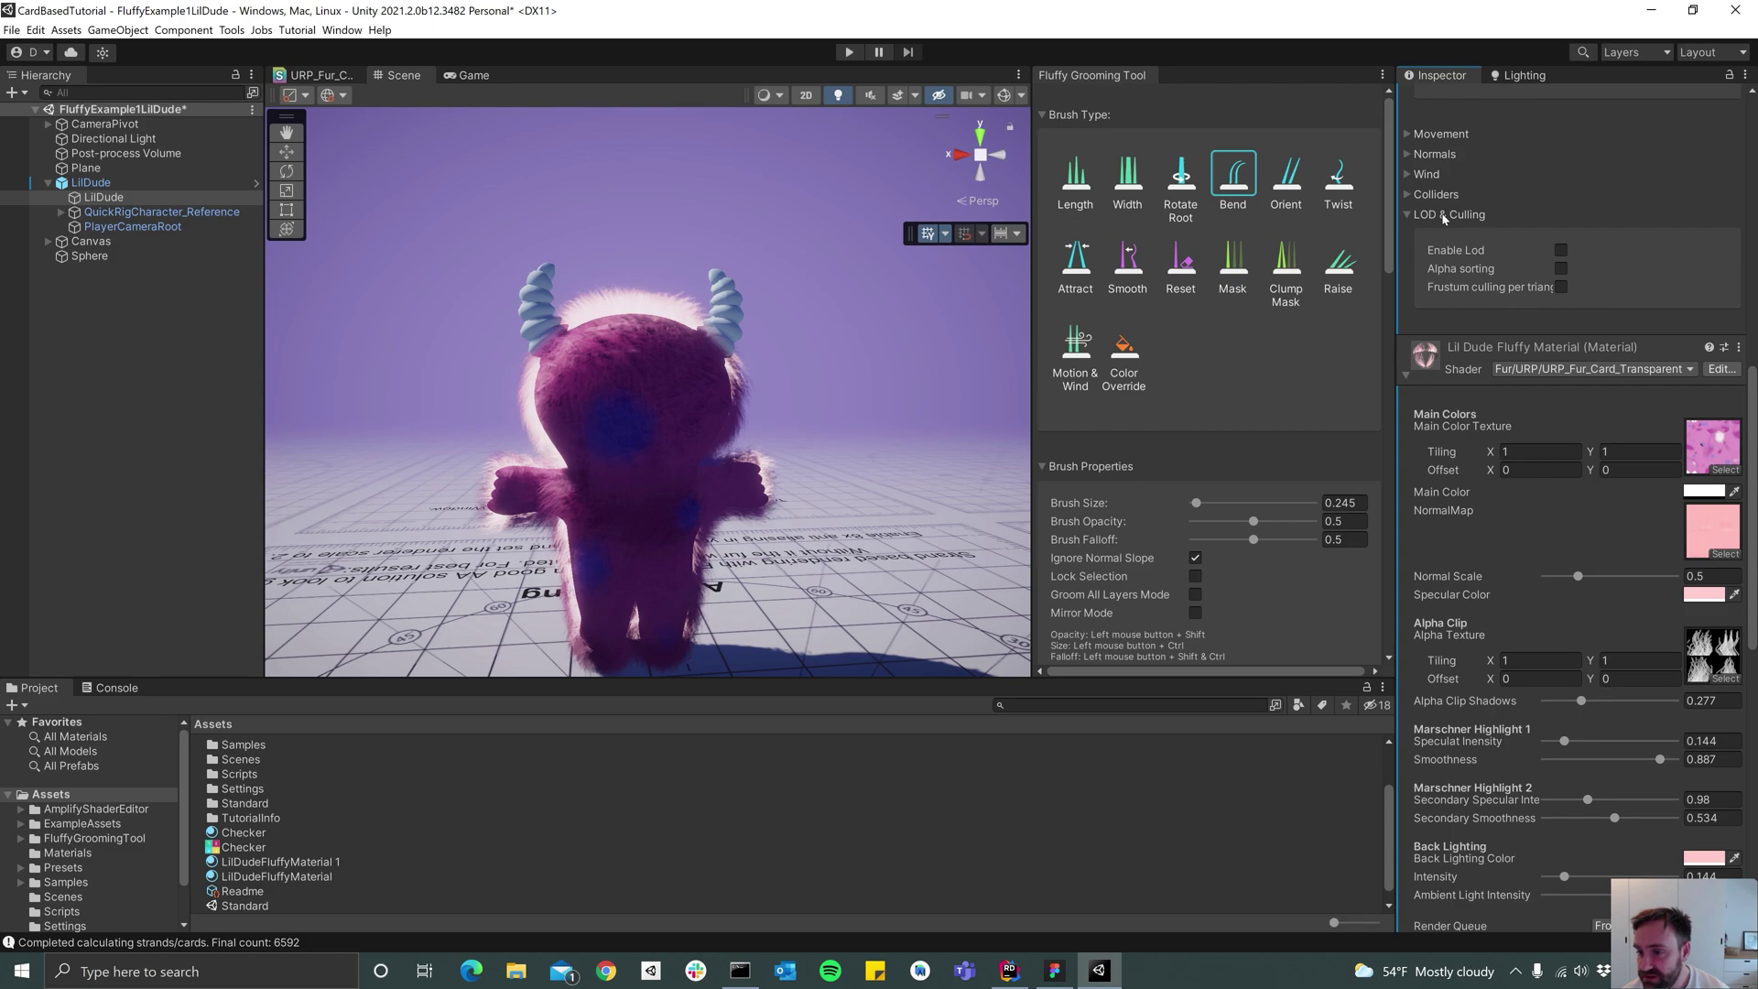
left_click(1561, 270)
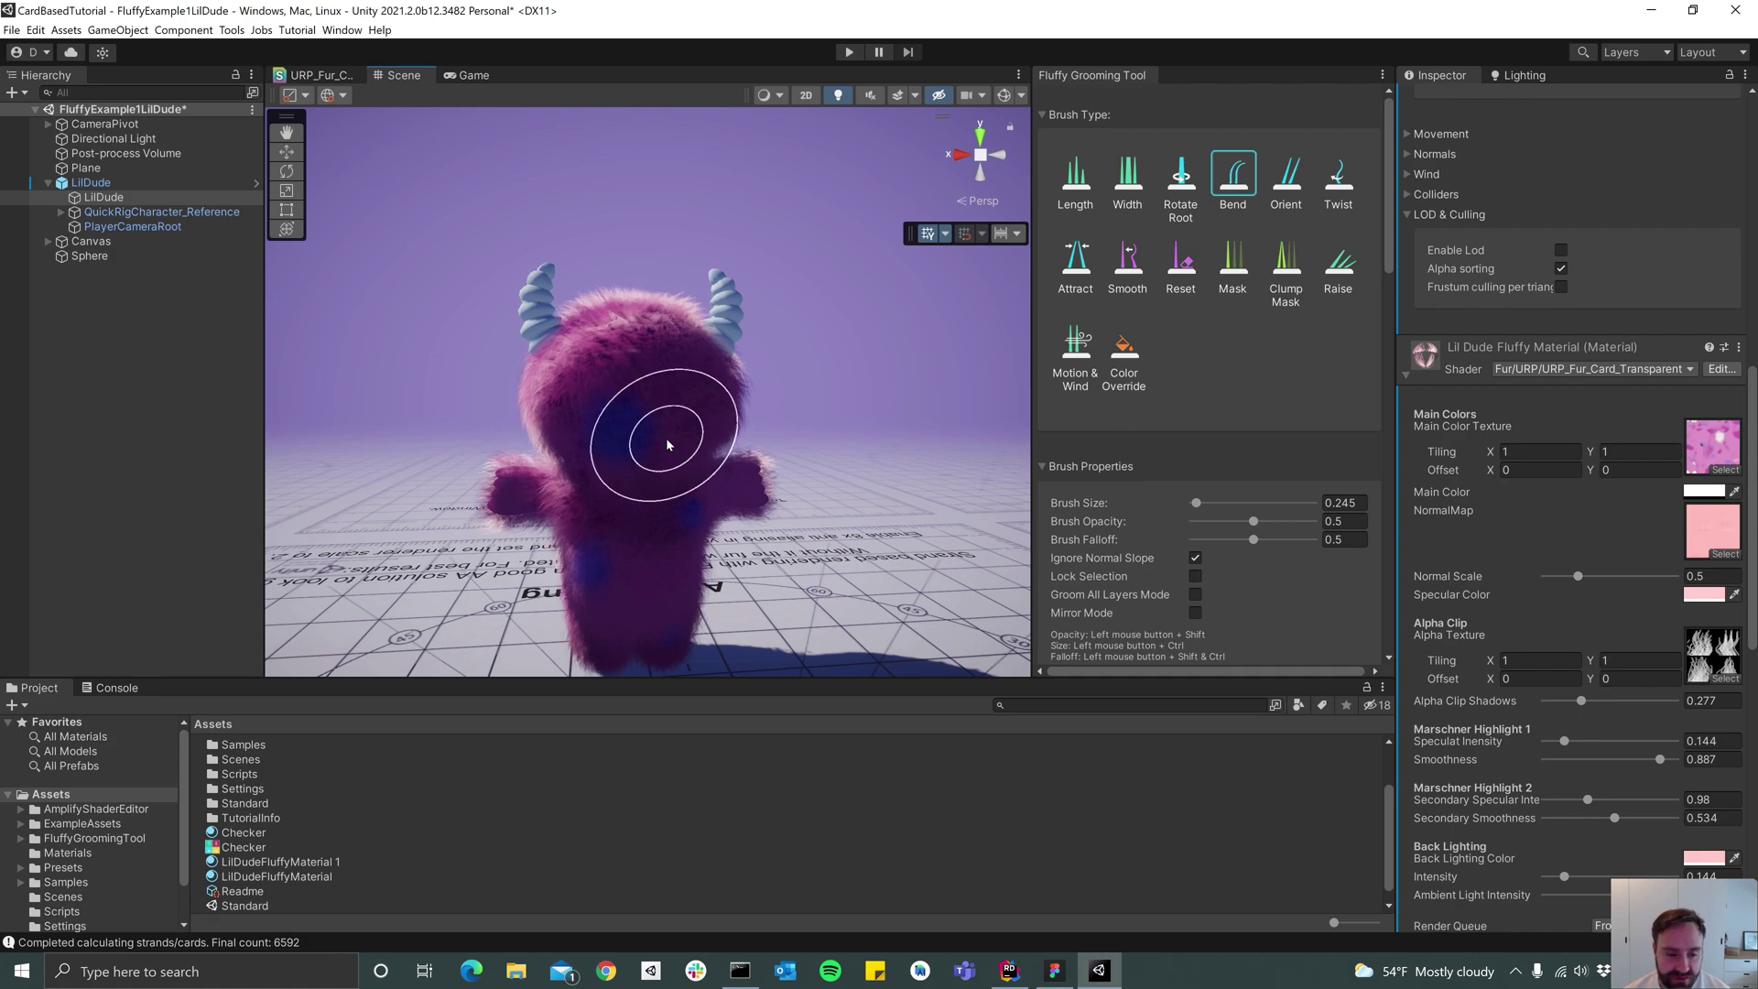
mouse_move(666, 440)
left_mouse_down()
mouse_move(619, 356)
mouse_move(693, 359)
mouse_move(678, 434)
left_mouse_up()
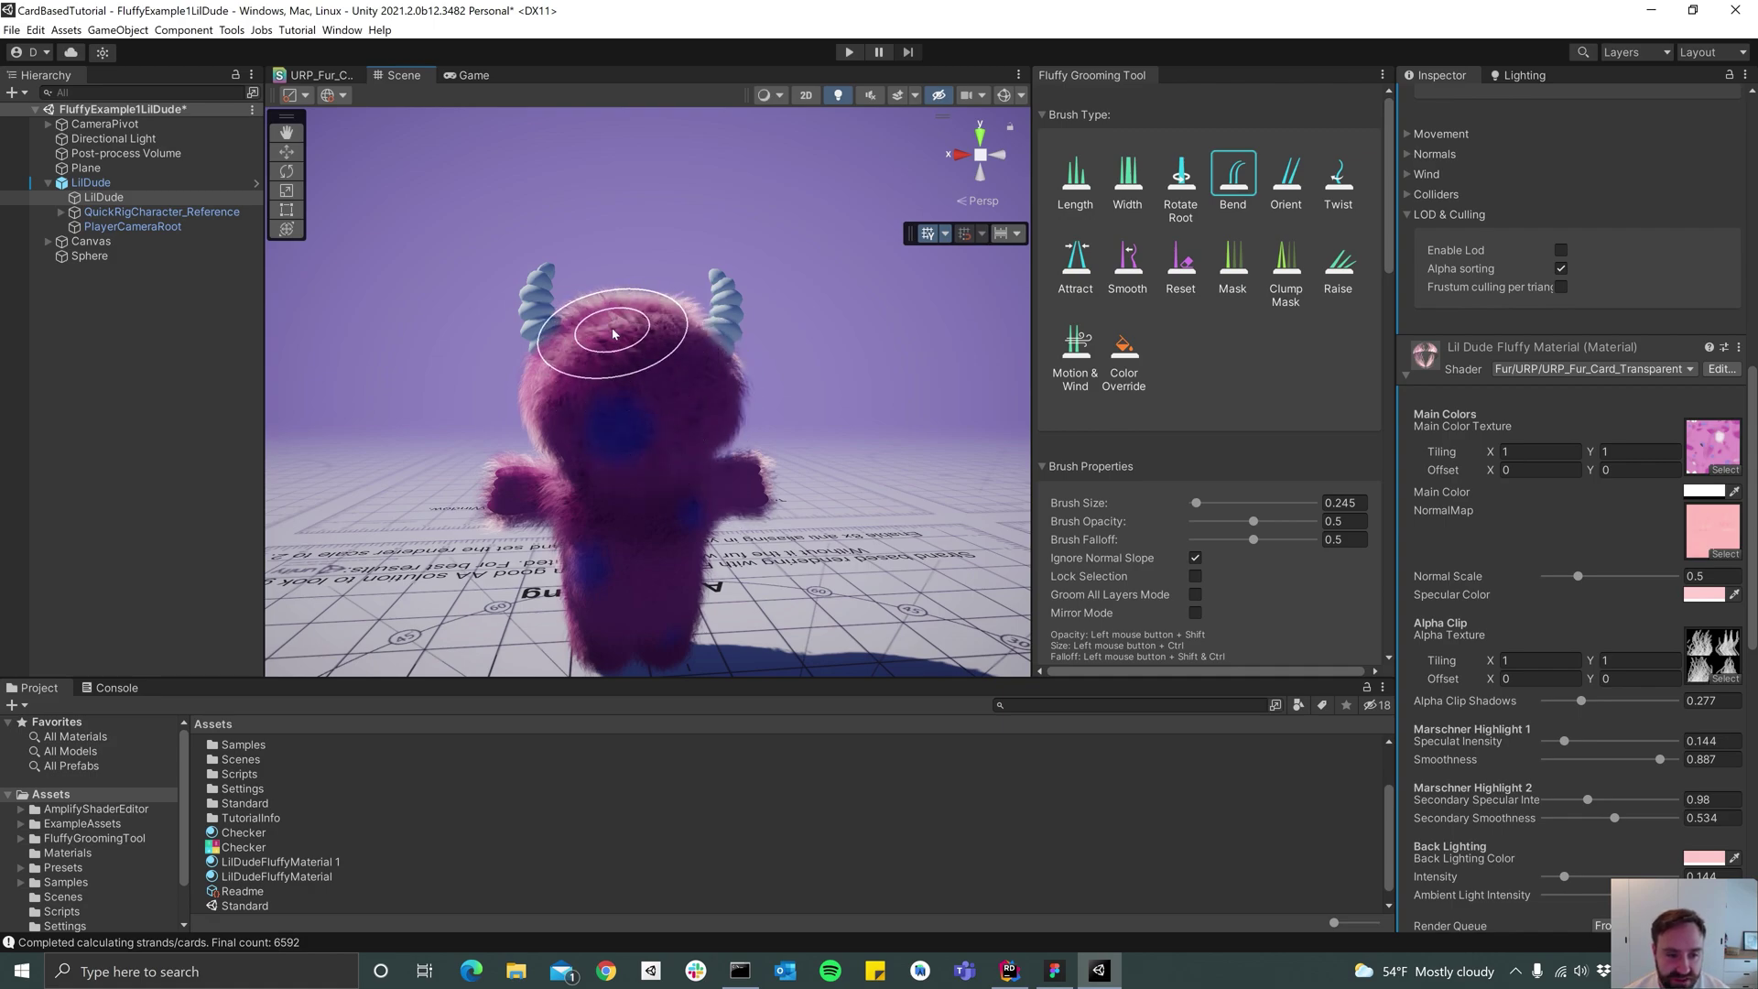
mouse_move(723, 504)
left_mouse_down("alt")
mouse_move(1046, 546)
mouse_move(1447, 528)
mouse_move(1456, 500)
left_mouse_up("alt")
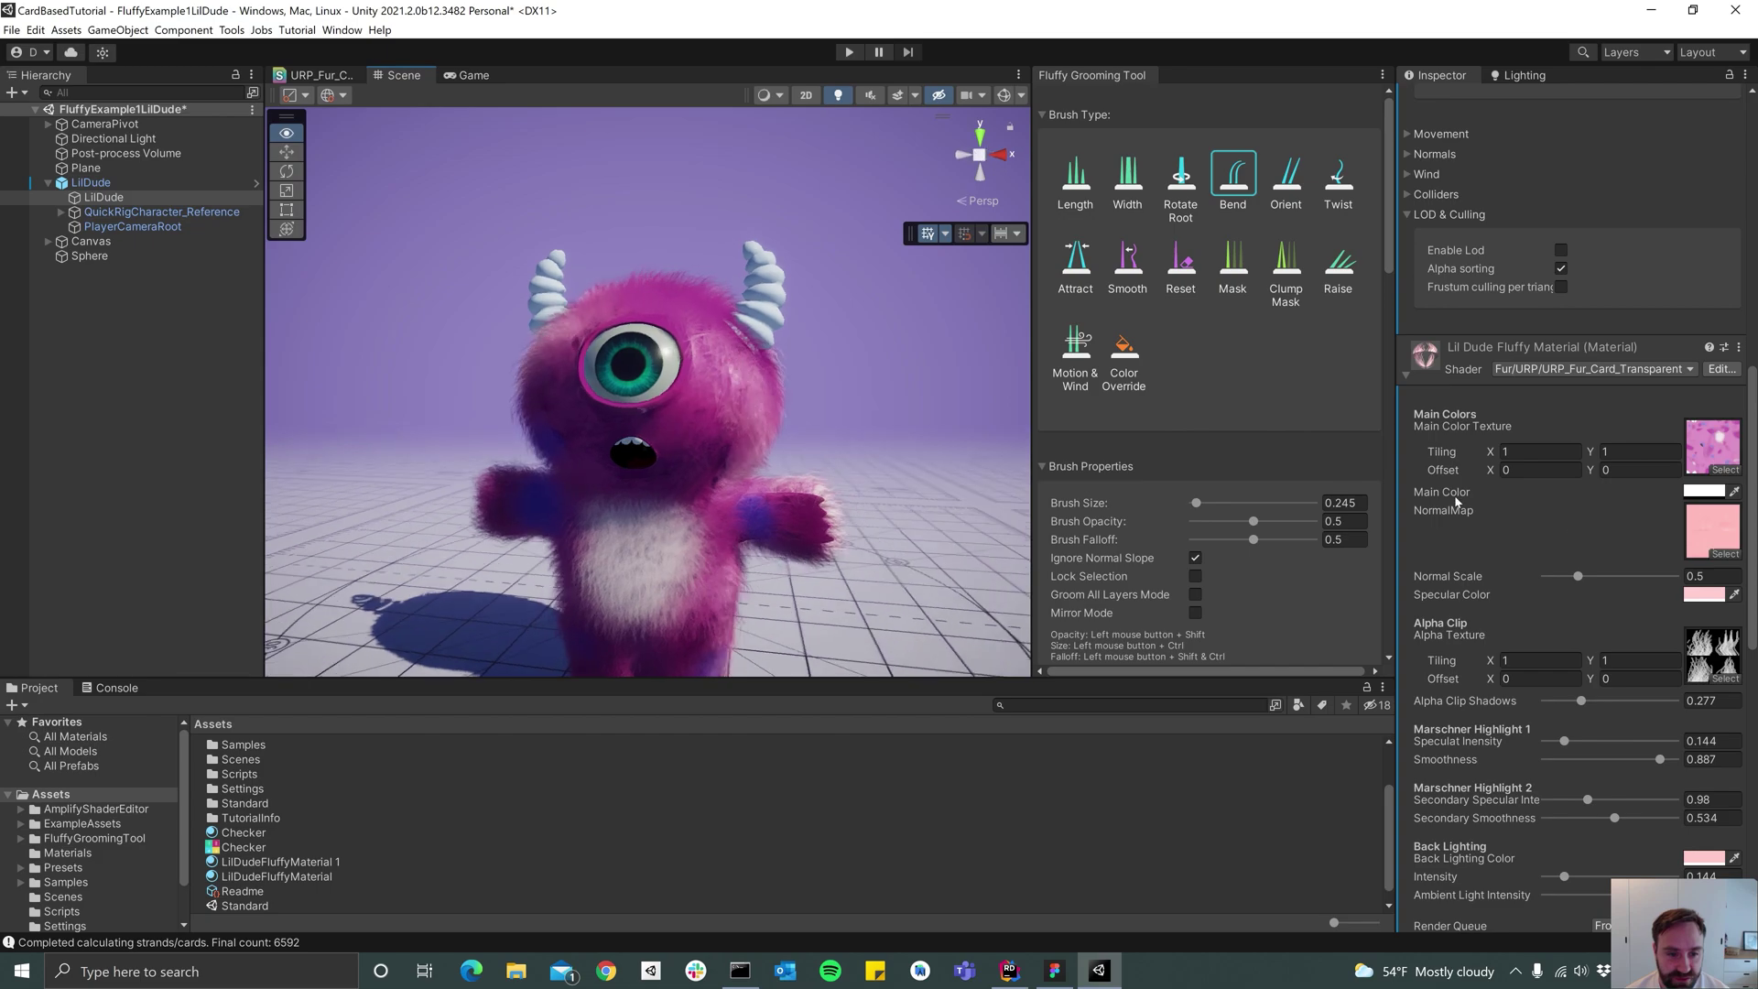
mouse_move(678, 355)
left_mouse_down("alt")
mouse_move(943, 419)
mouse_move(1731, 394)
left_mouse_up("alt")
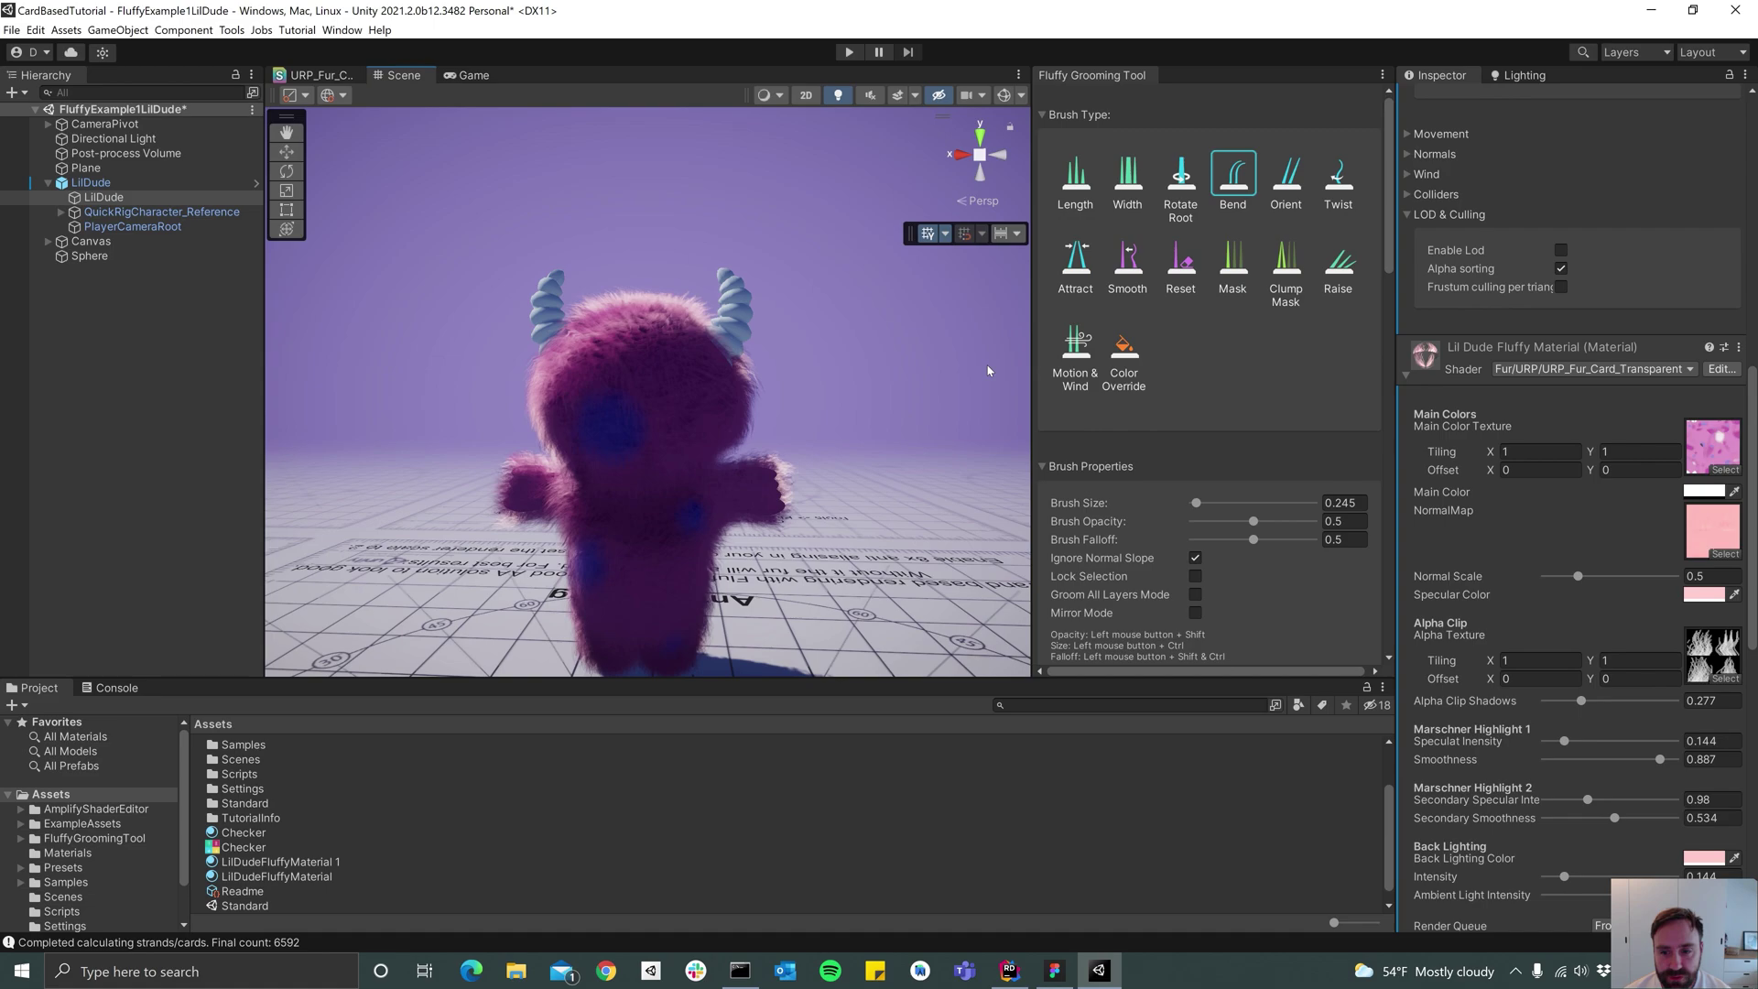
Set the grooming tool's Brush Opacity to 0.531
scroll(1261, 485, "down", 3)
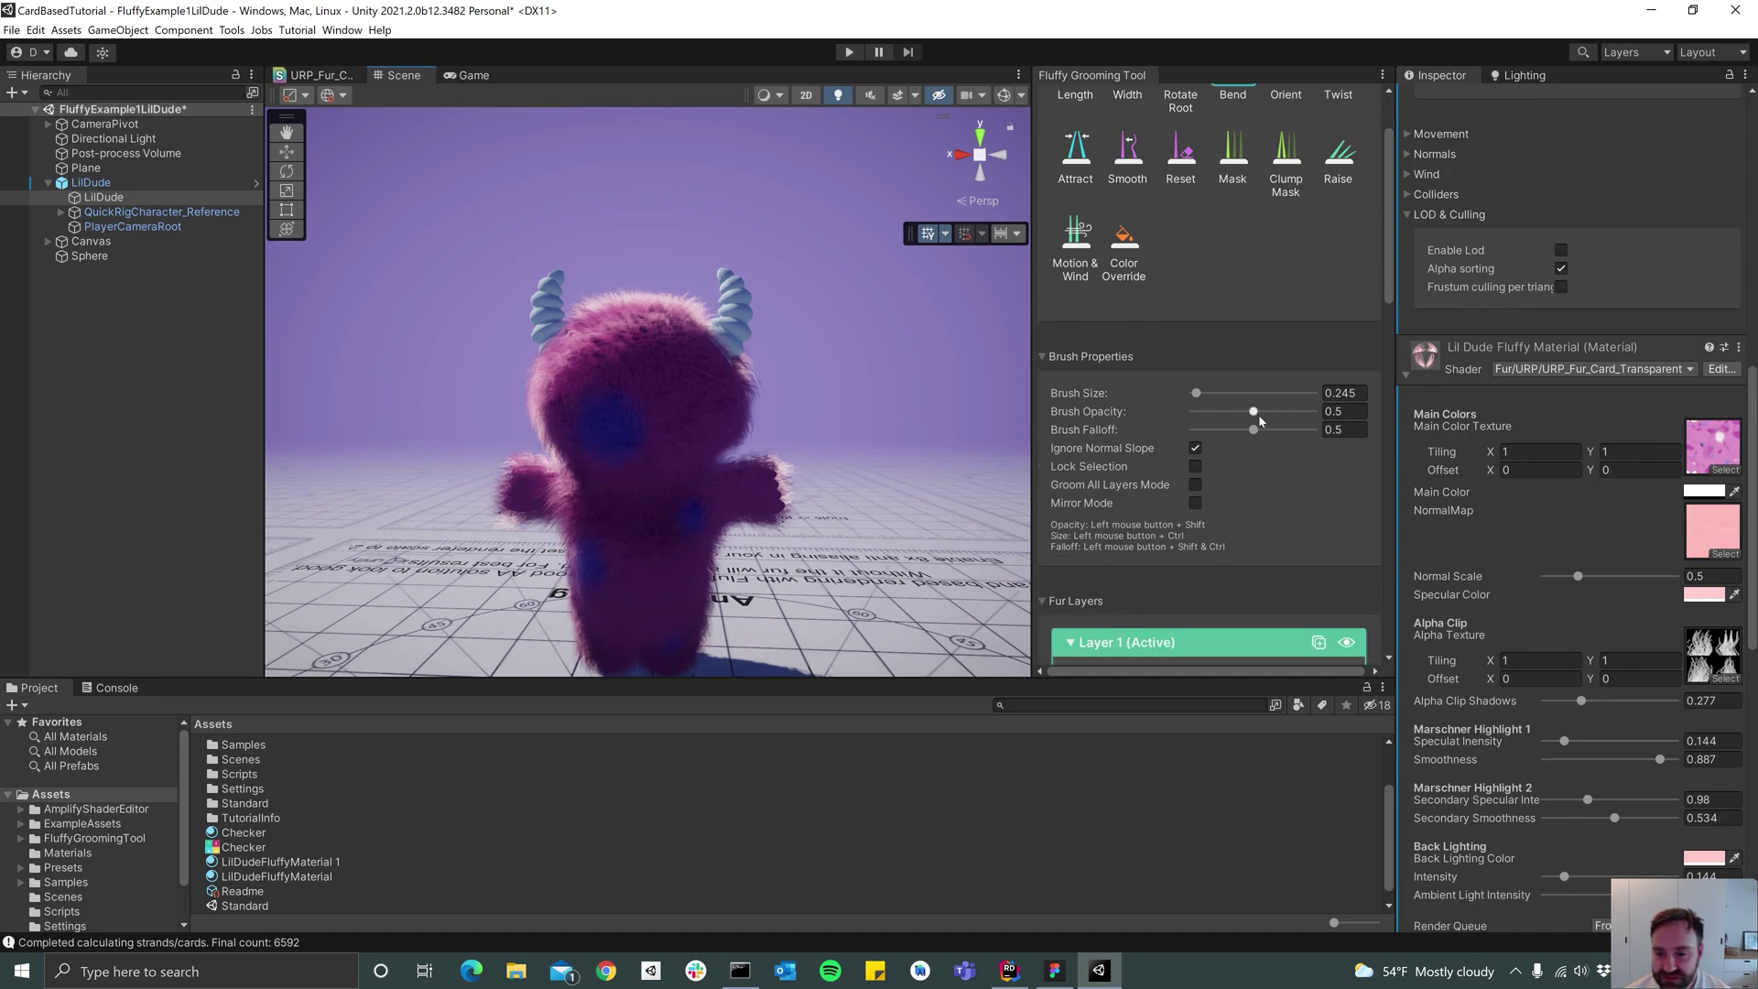
left_click_drag(1254, 413, 1258, 413)
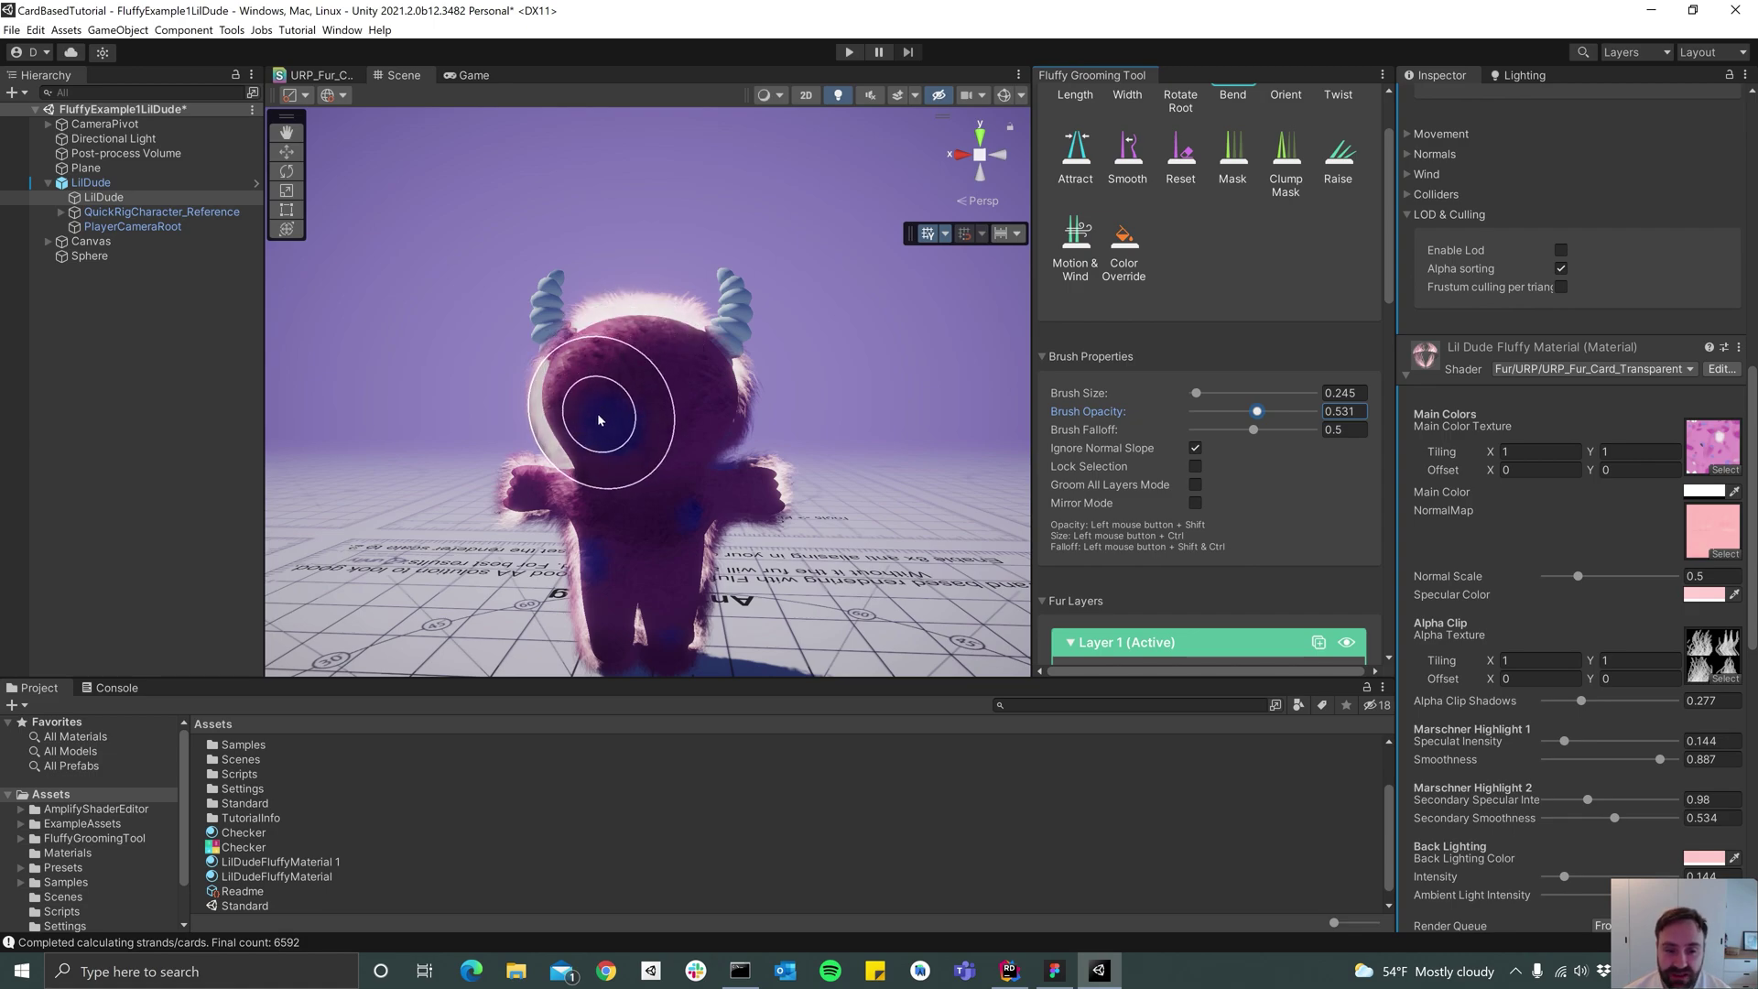
Assign the Main Camera under CameraPivot as the Lod Camera of LilDude's Fur Renderer
left_click(473, 76)
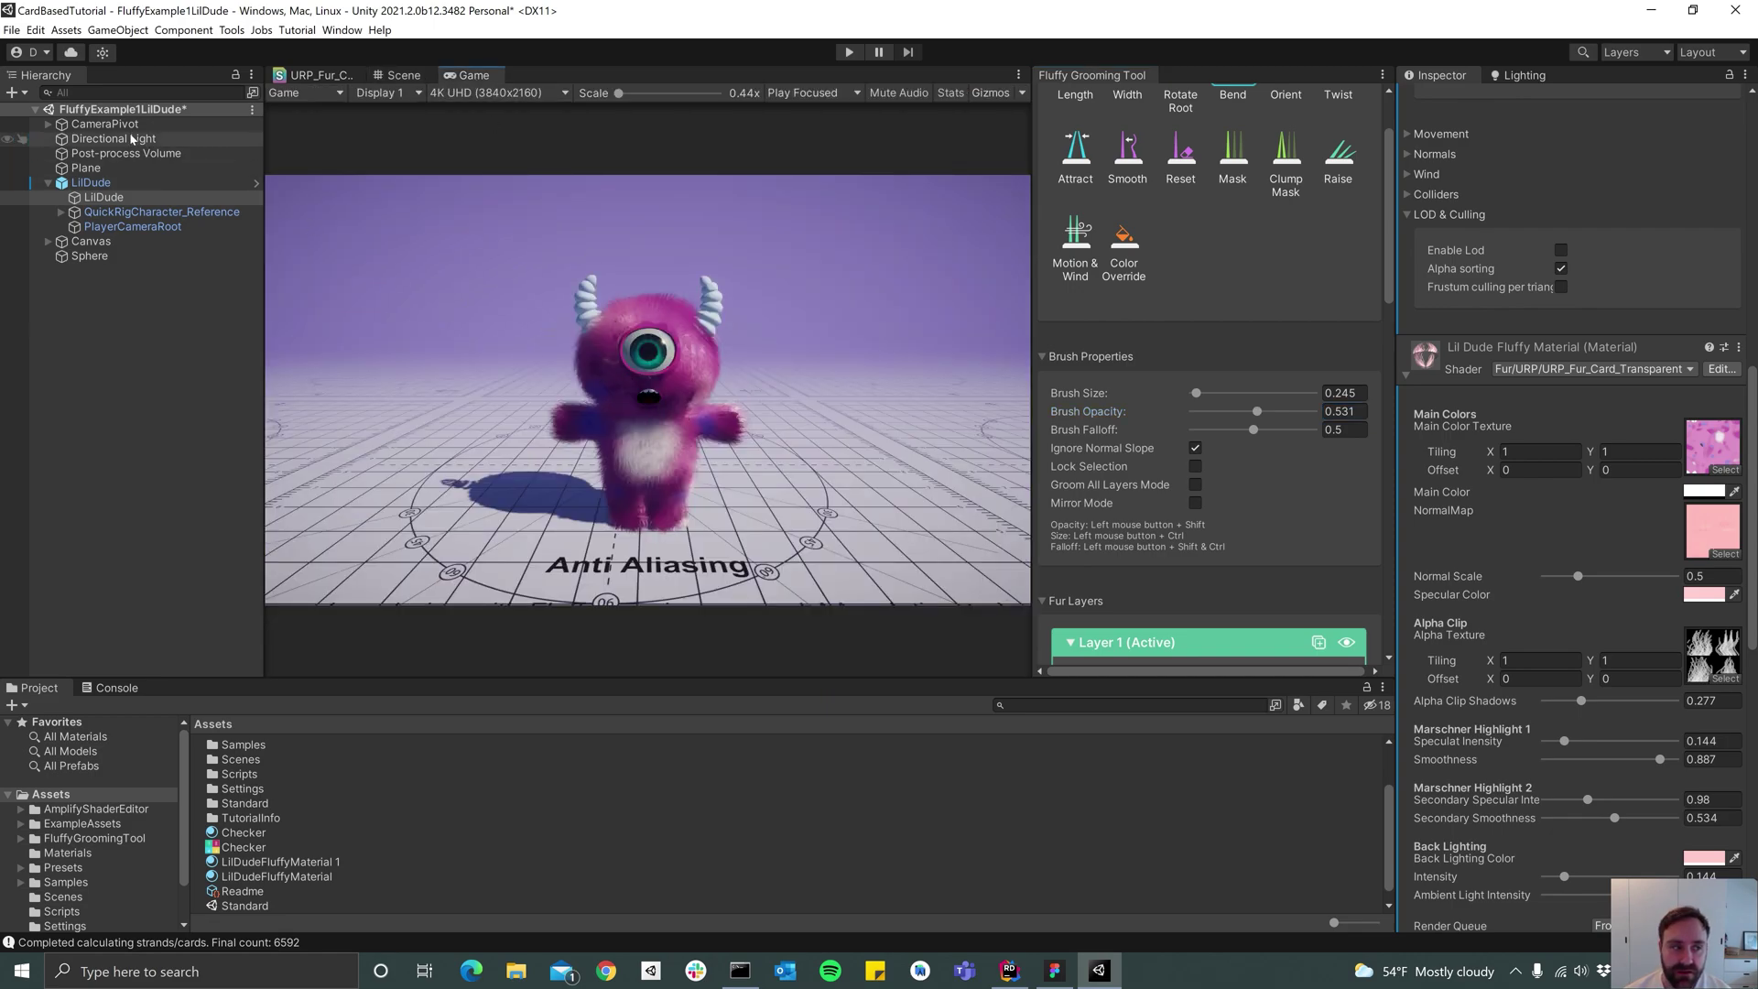
left_click(49, 124)
left_click(138, 139)
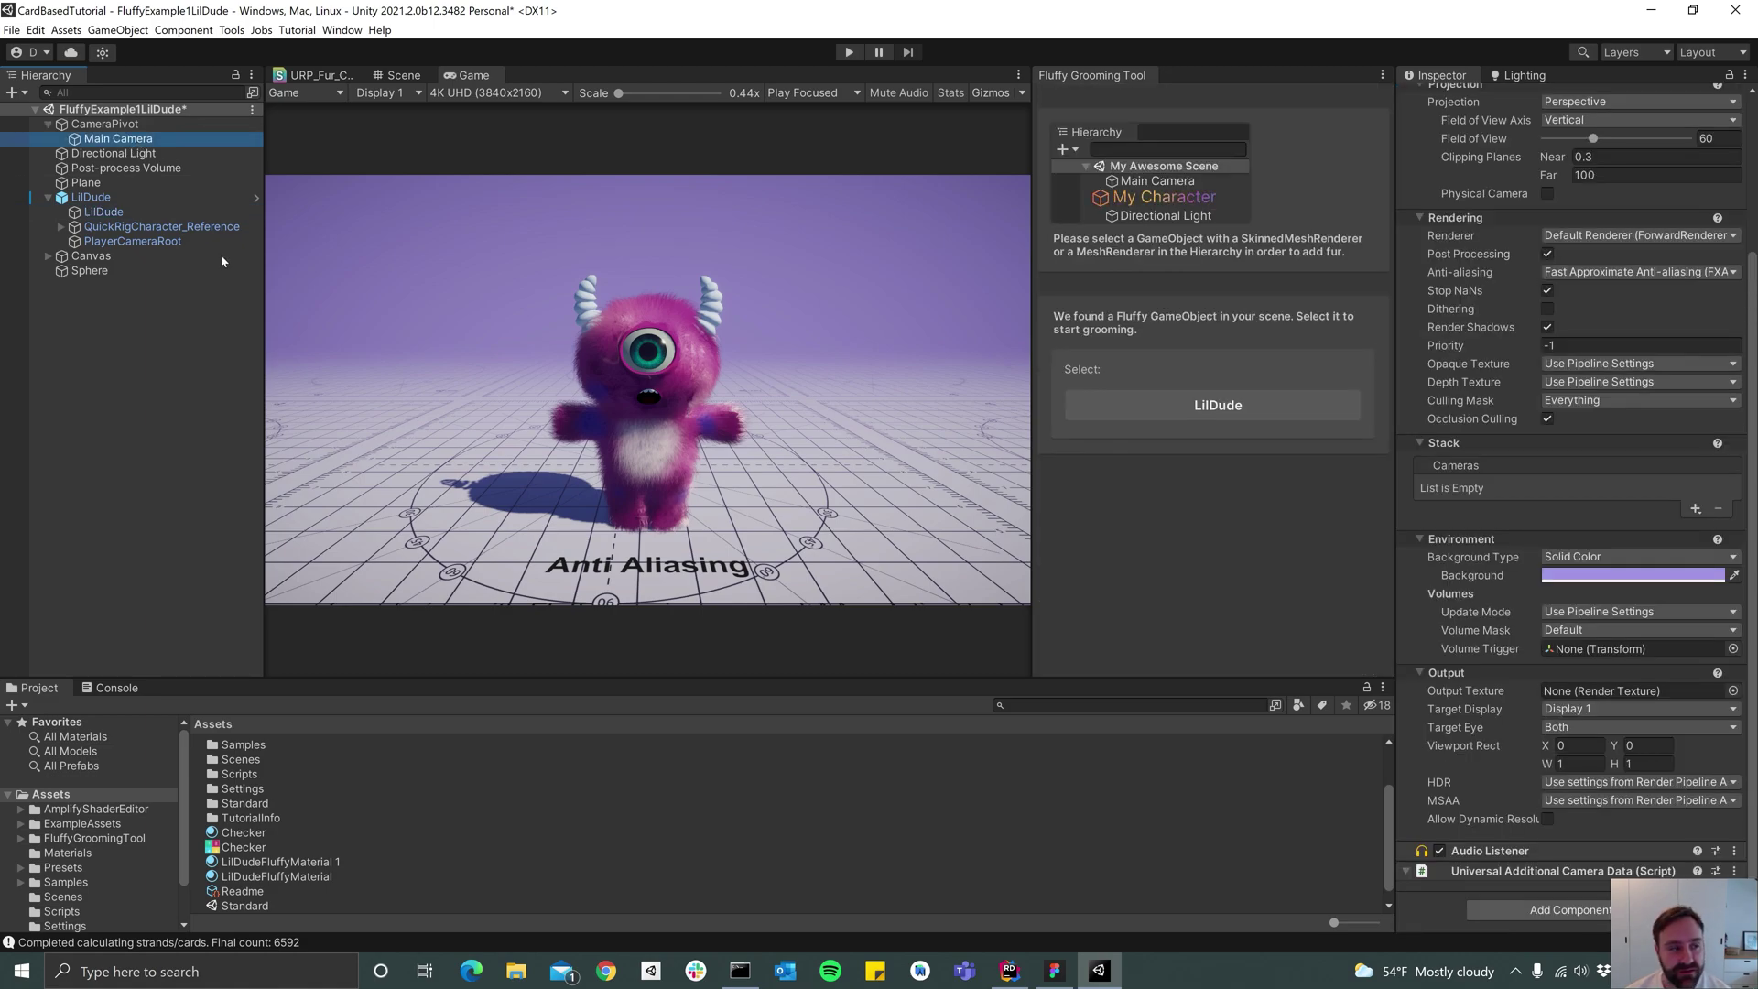
left_click(103, 212)
scroll(1521, 547, "down", 3)
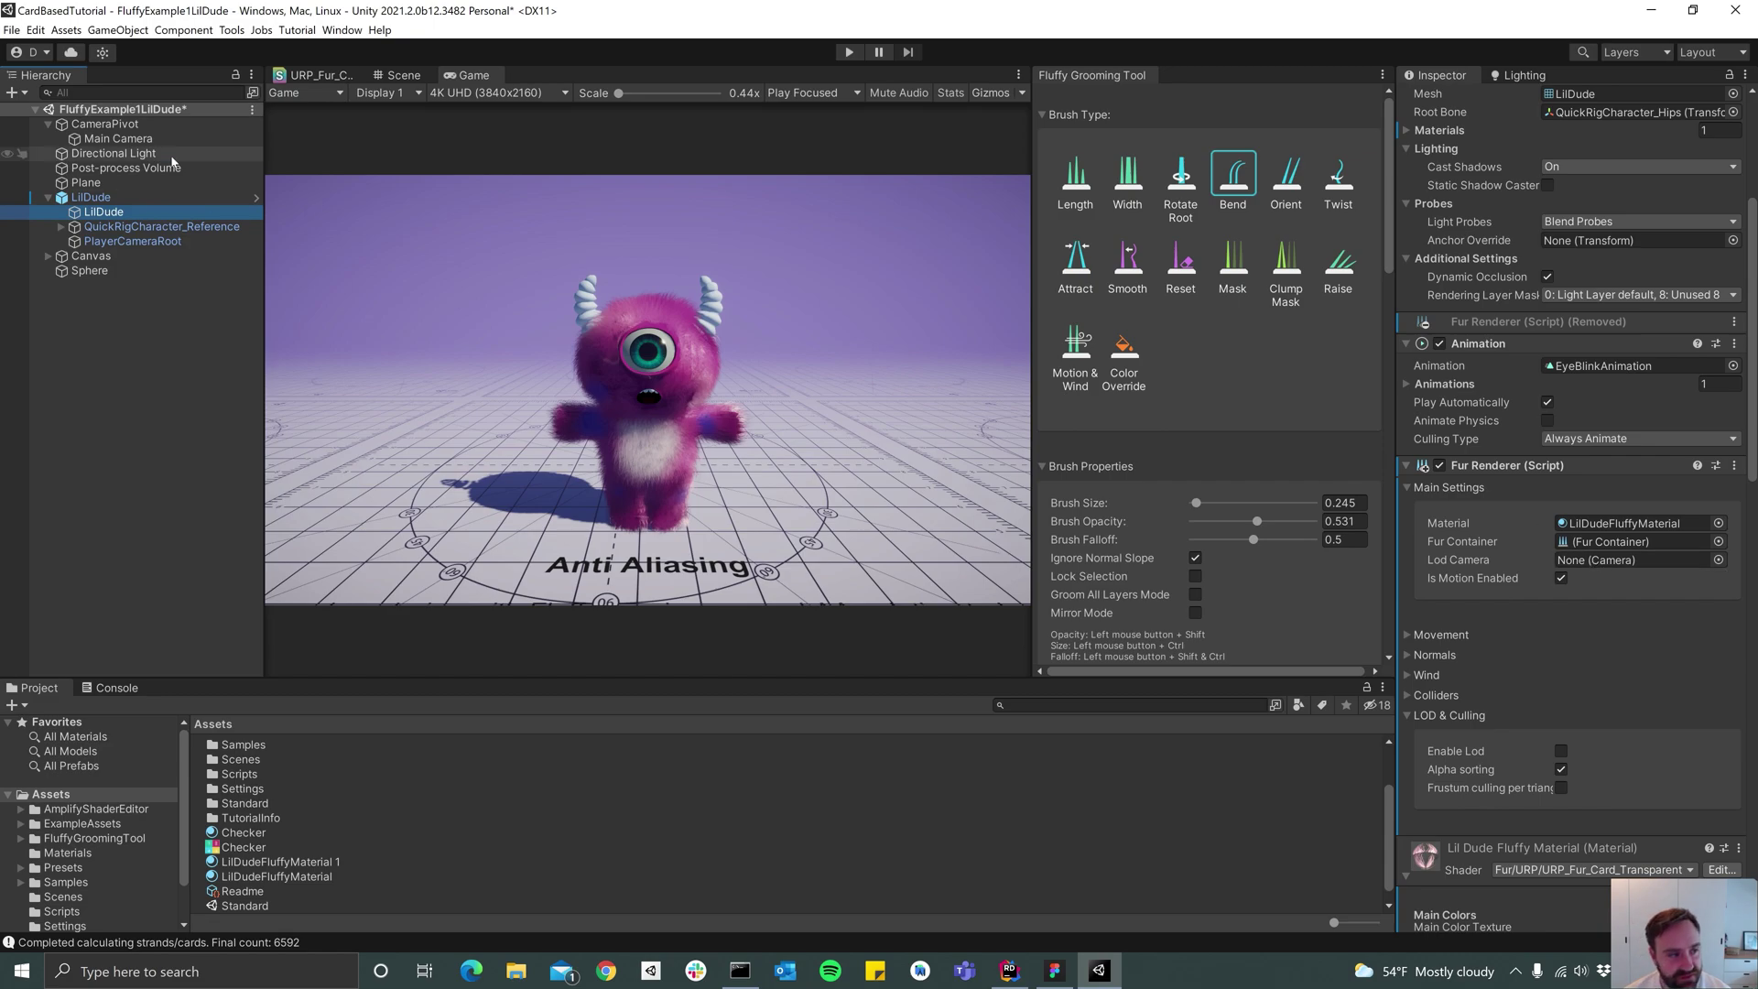
left_click_drag(144, 144, 1629, 560)
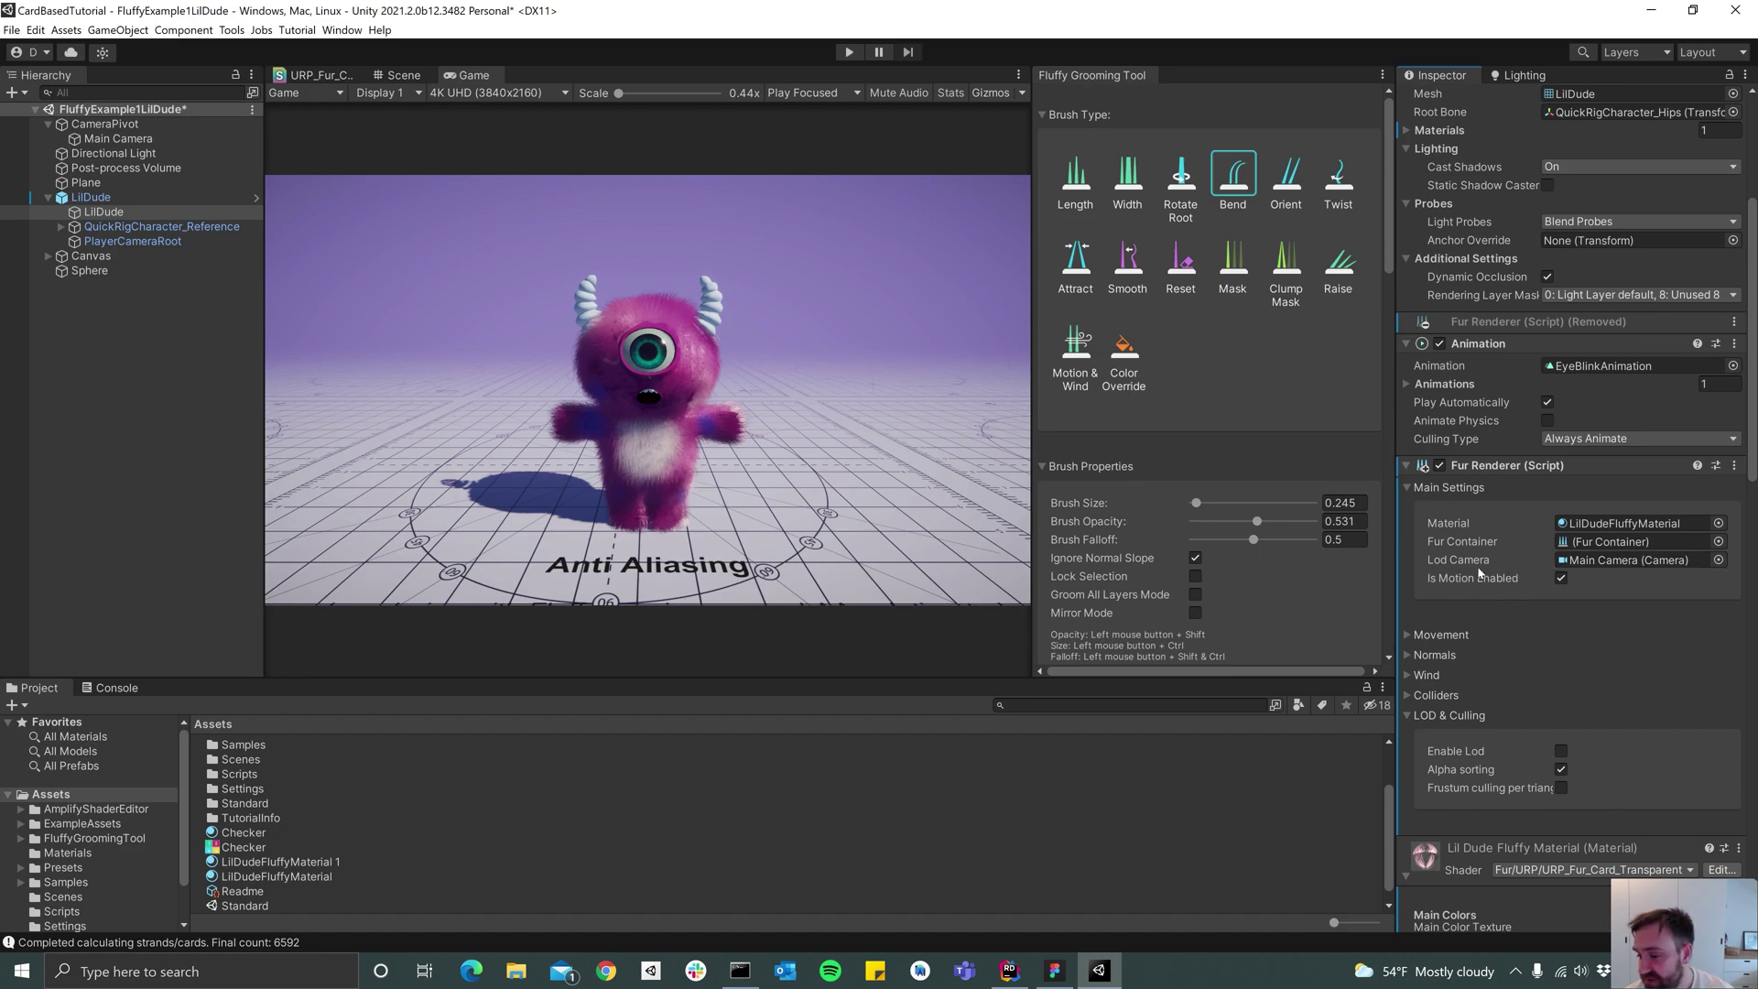
scroll(1499, 553, "down", 5)
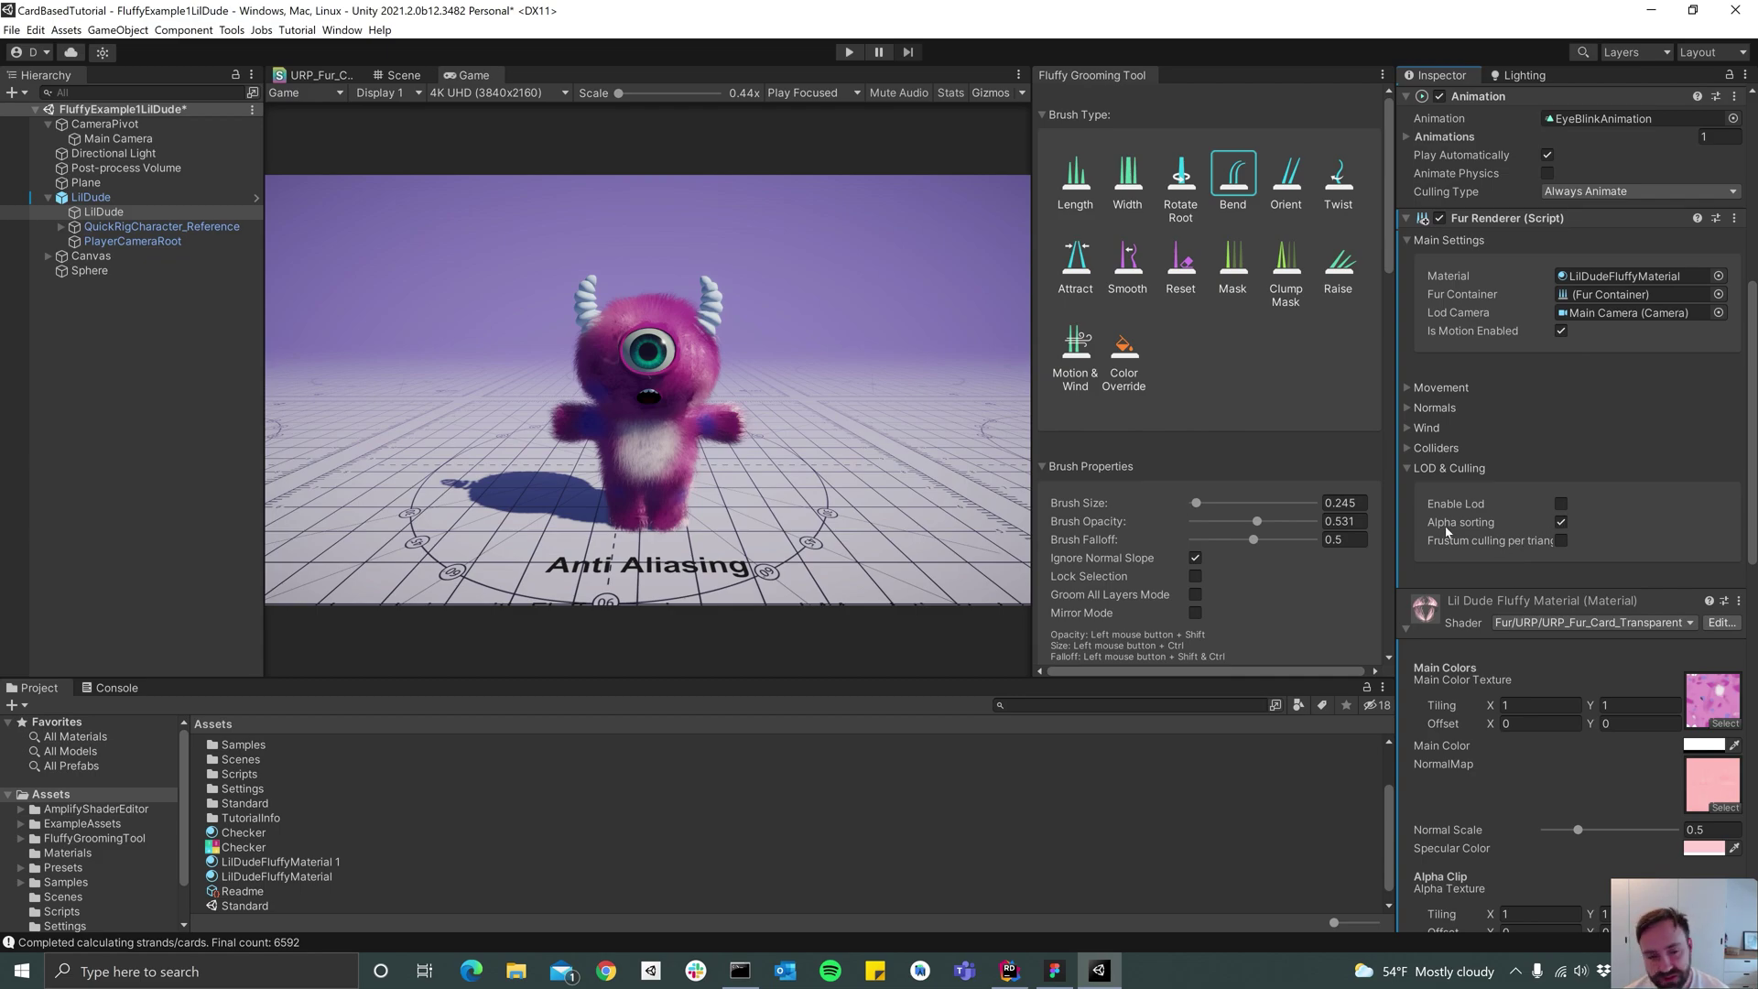
Examine the alpha-sorted fur in the scene from behind, the side and the front of the character
left_click(415, 80)
left_click_drag(547, 388, 795, 425, "alt")
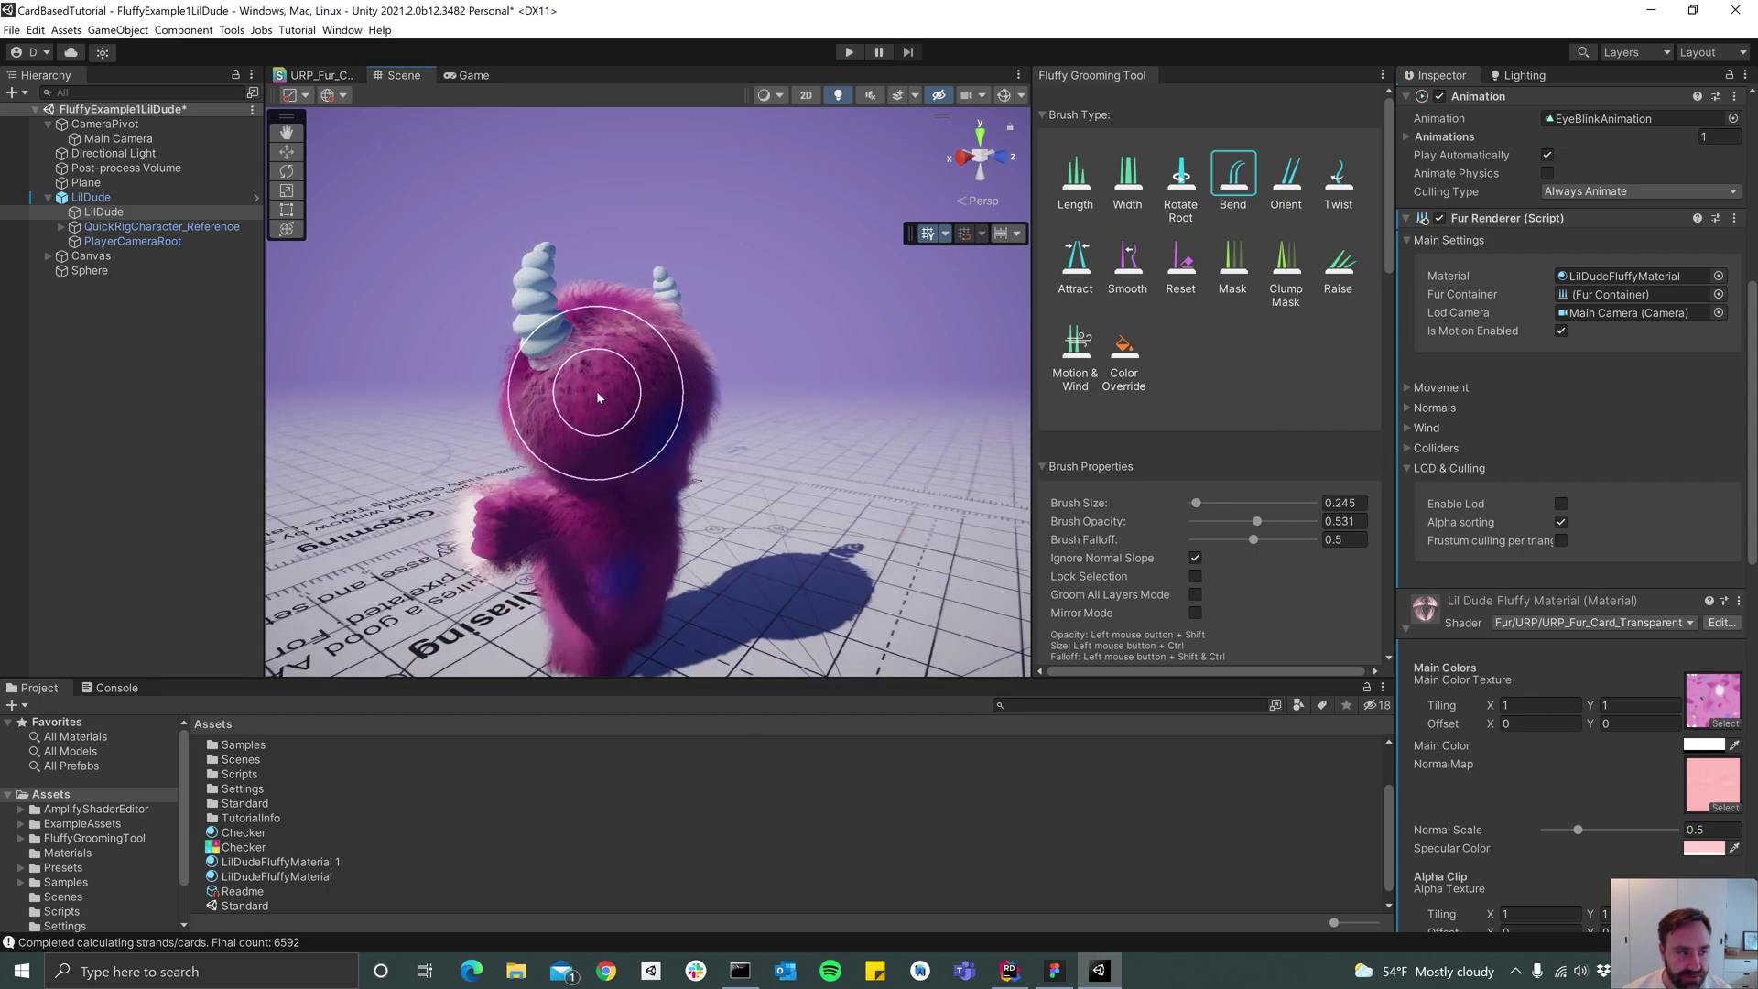
left_click_drag(614, 436, 668, 408, "alt")
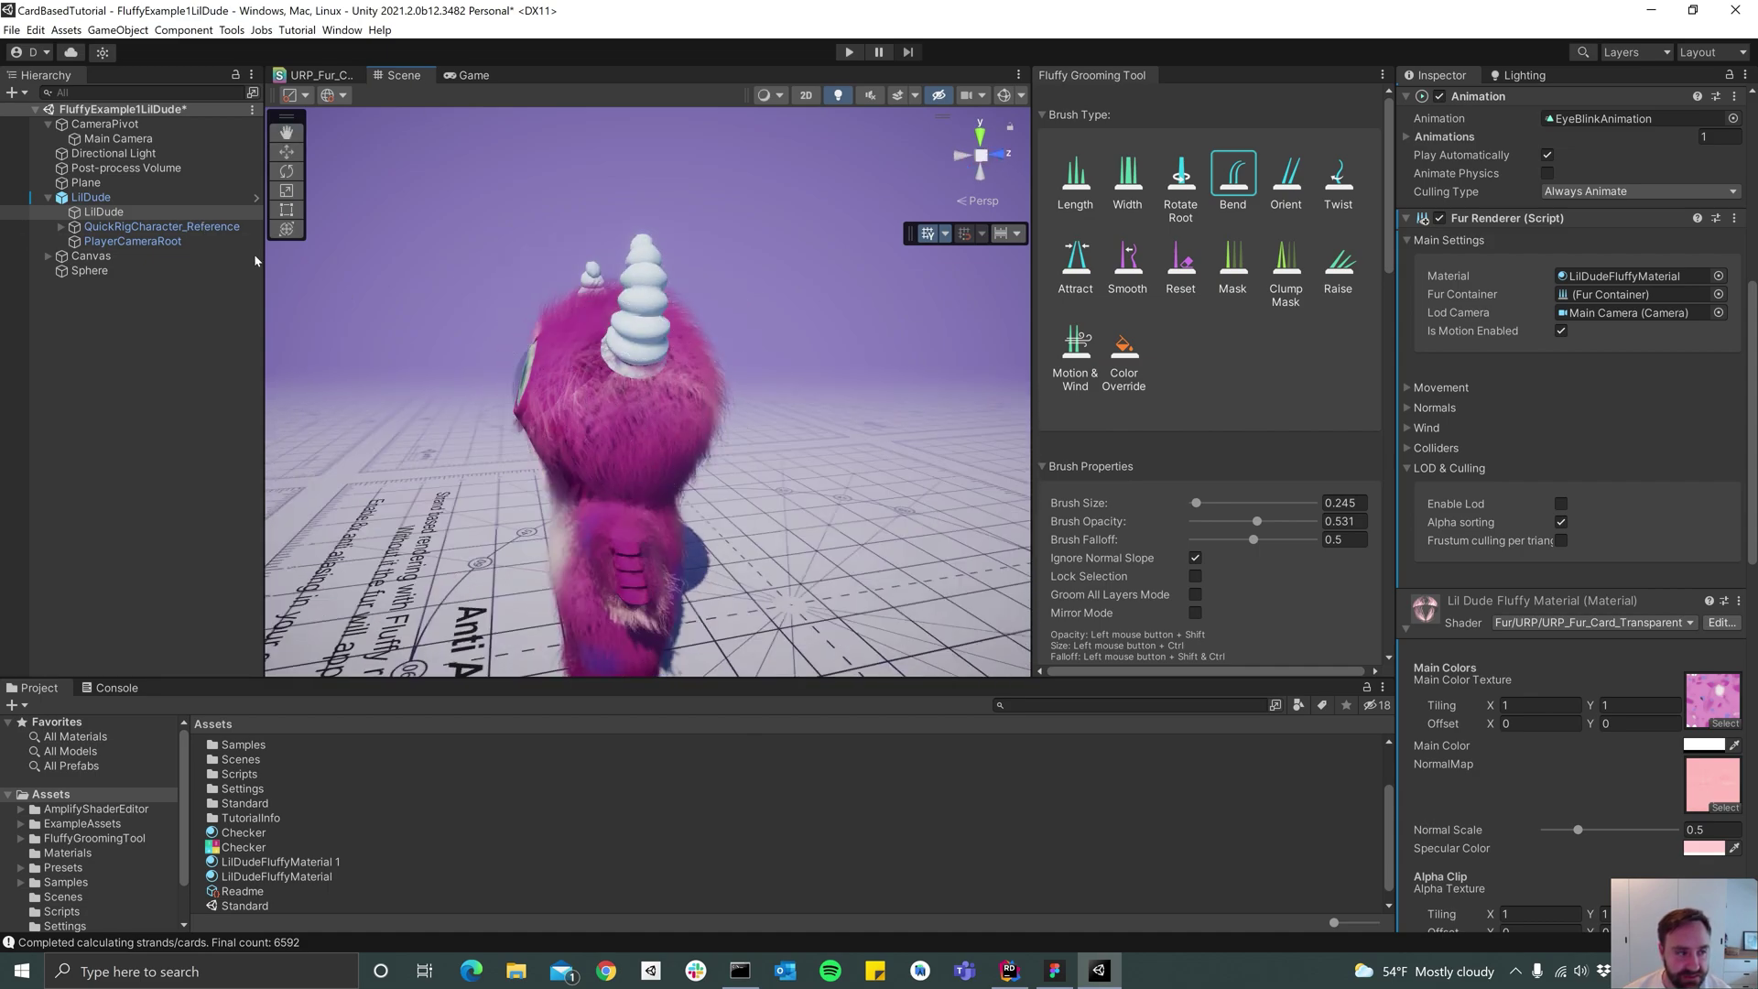
left_click(156, 226)
left_click(103, 212)
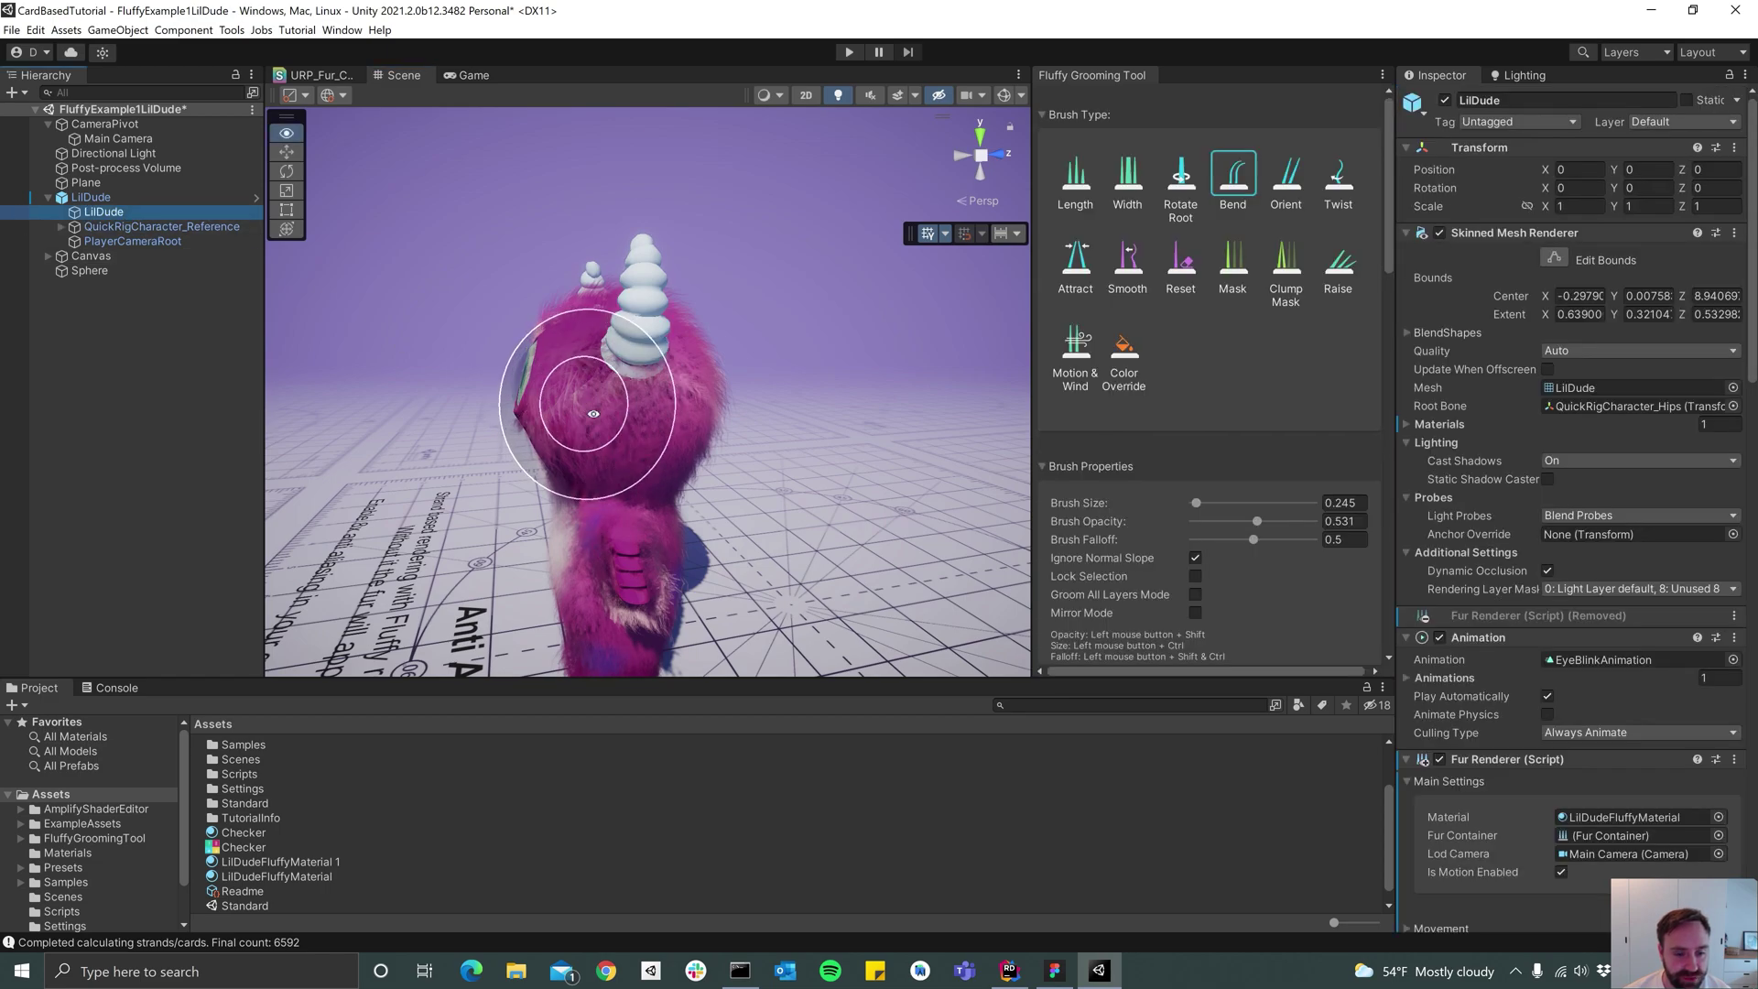
left_click_drag(593, 414, 877, 428, "alt")
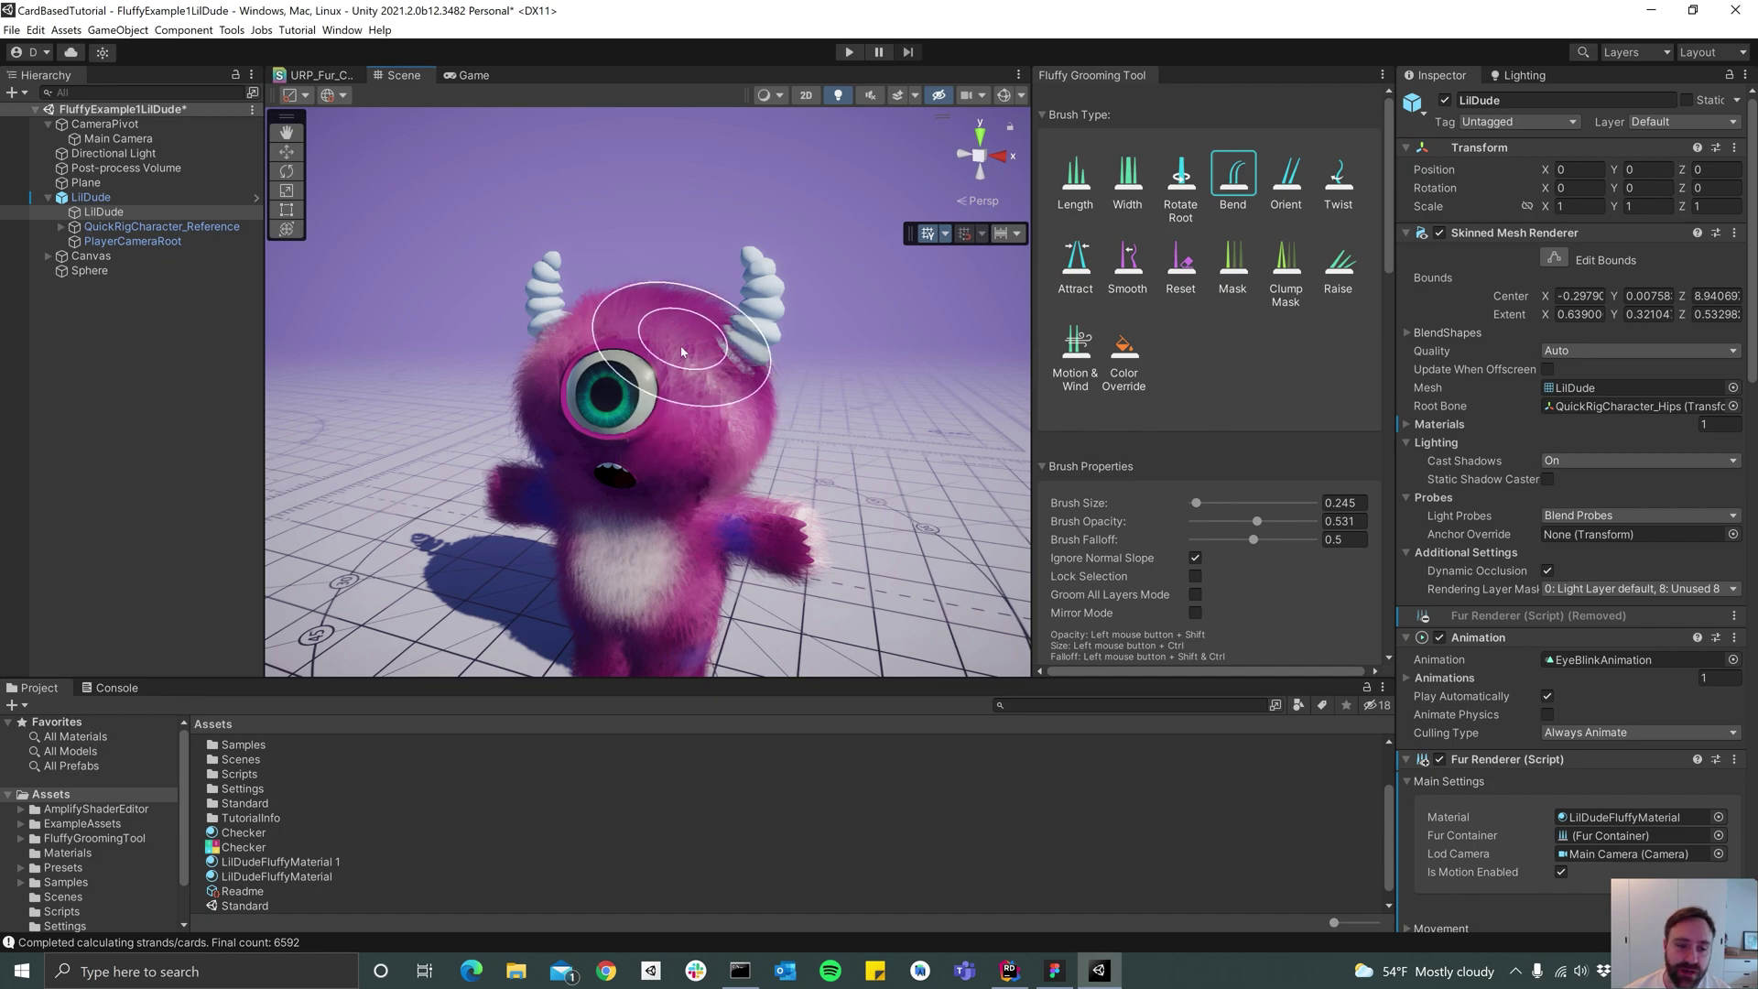
left_click_drag(686, 604, 832, 470, "alt")
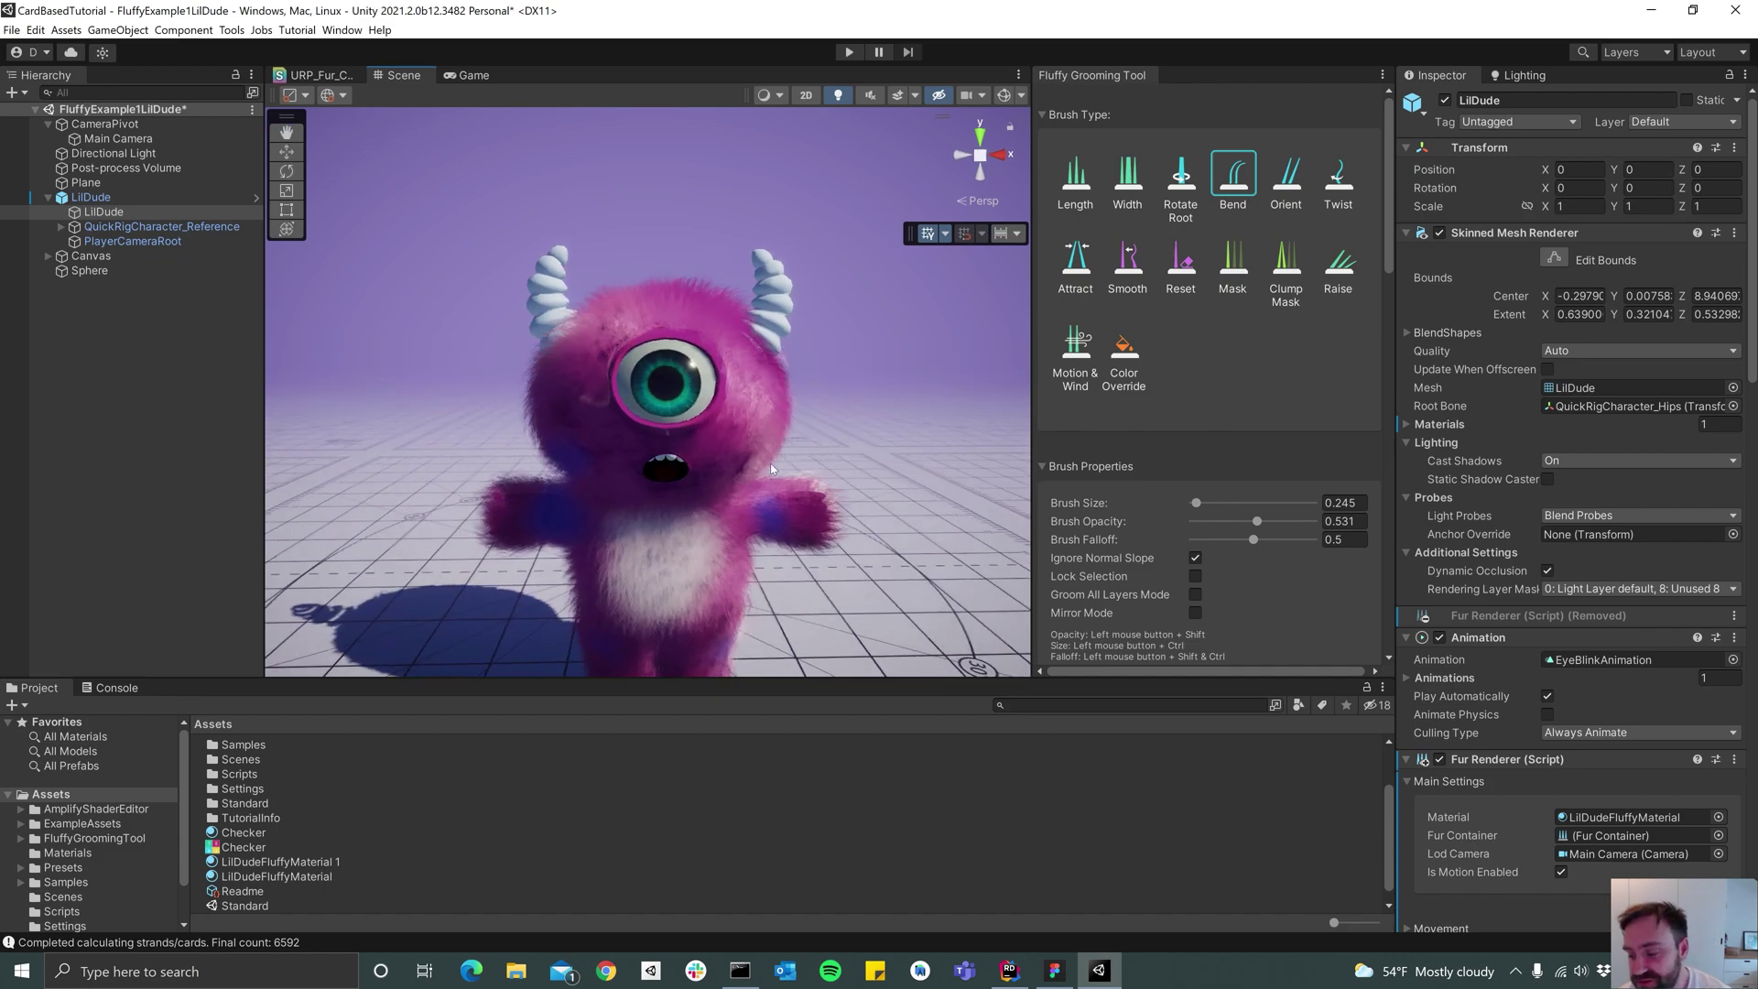
mouse_move(771, 468)
left_mouse_down("alt")
mouse_move(635, 483)
mouse_move(691, 503)
mouse_move(723, 467)
mouse_move(697, 495)
mouse_move(919, 516)
mouse_move(707, 506)
left_mouse_up("alt")
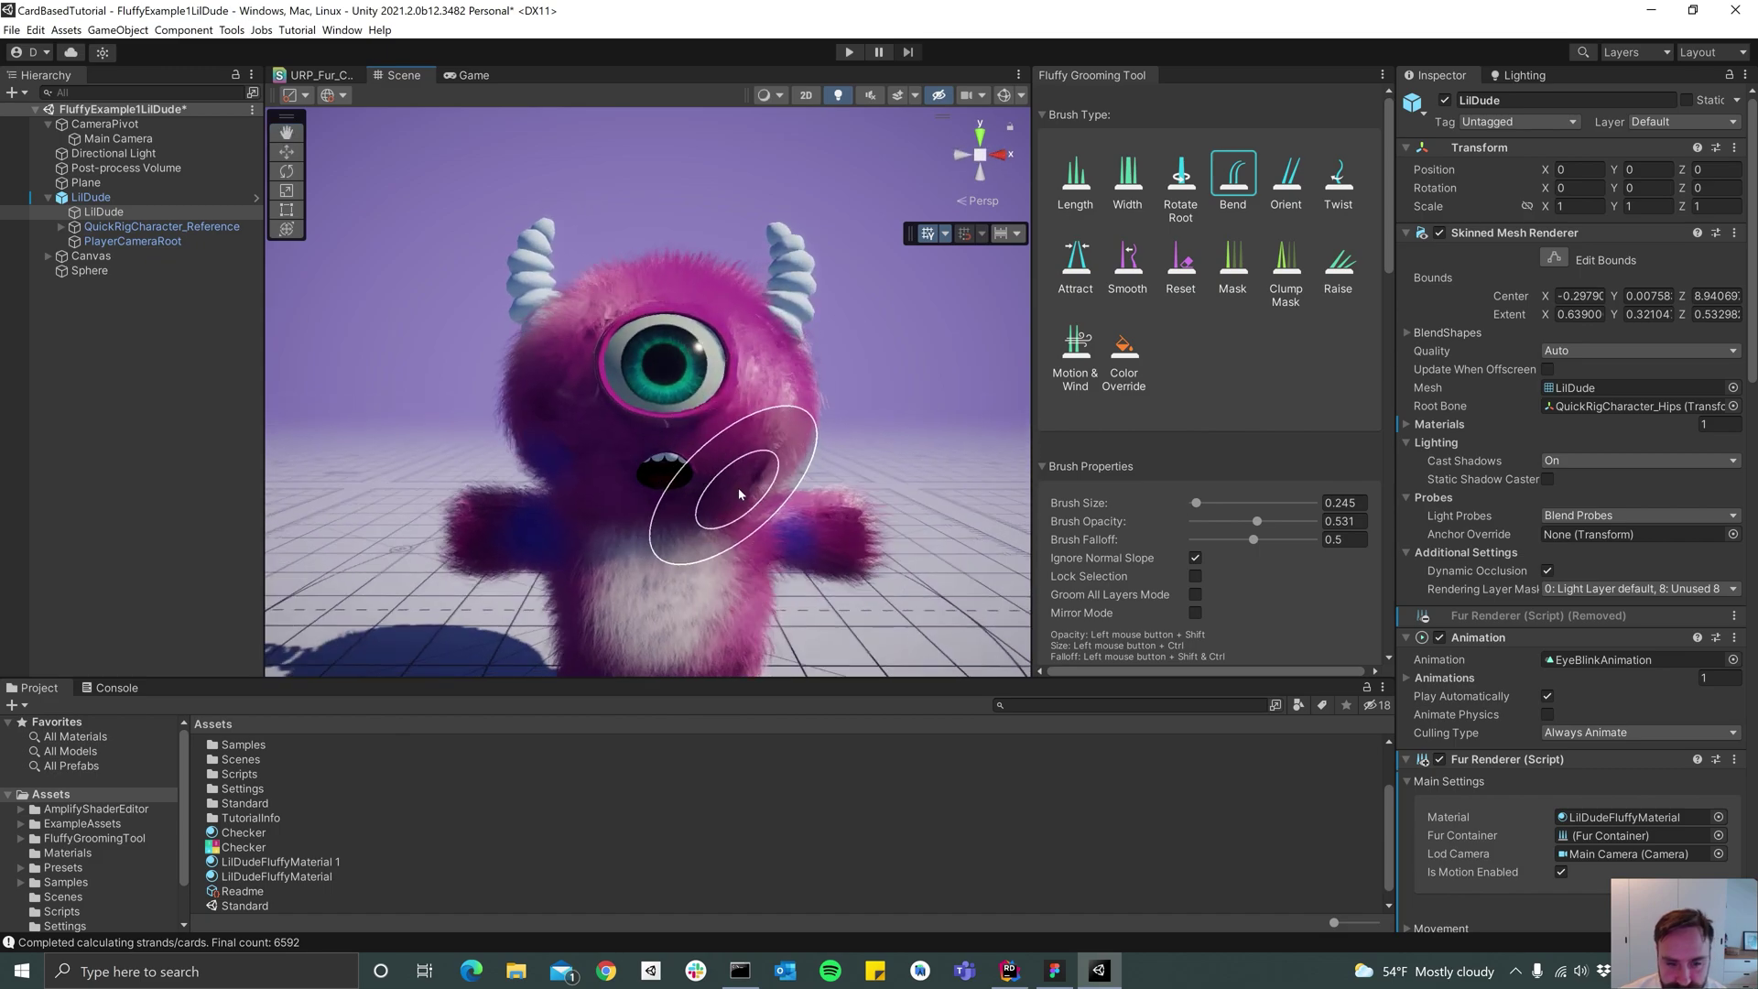
Replace the fur material's Alpha Texture with CurlyAlpha from the FluffyGroomingTool Textures folder
scroll(1528, 641, "down", 6)
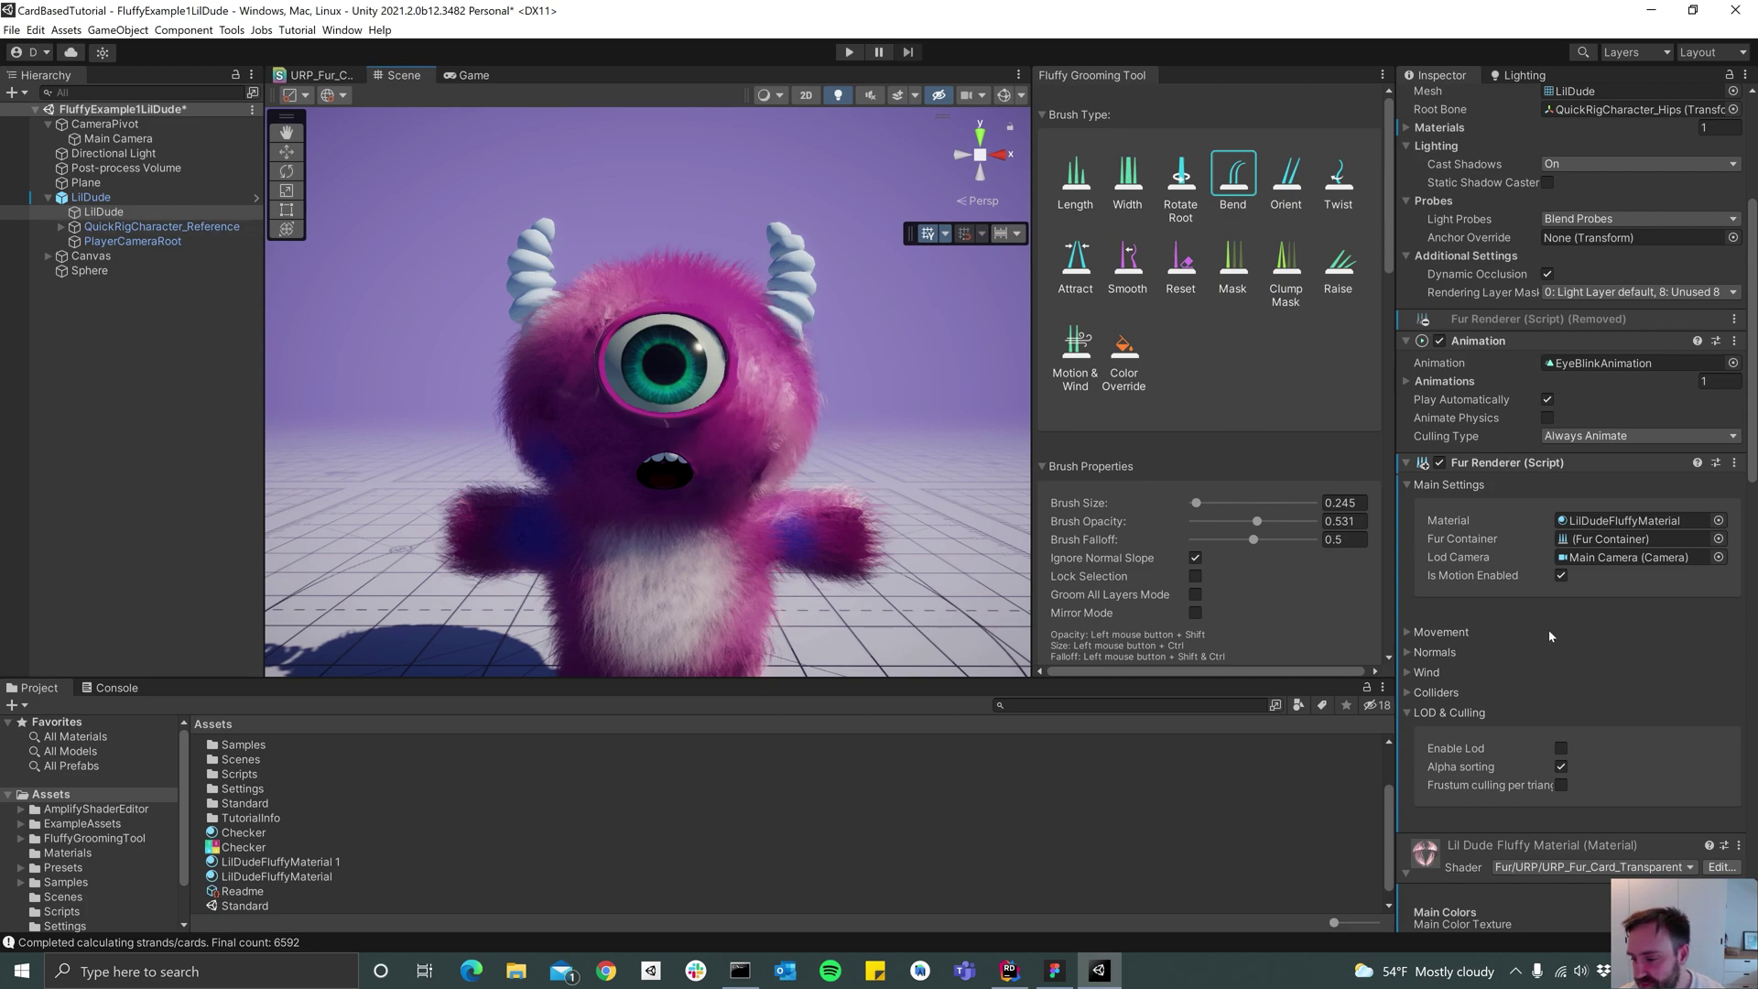
scroll(1547, 636, "down", 10)
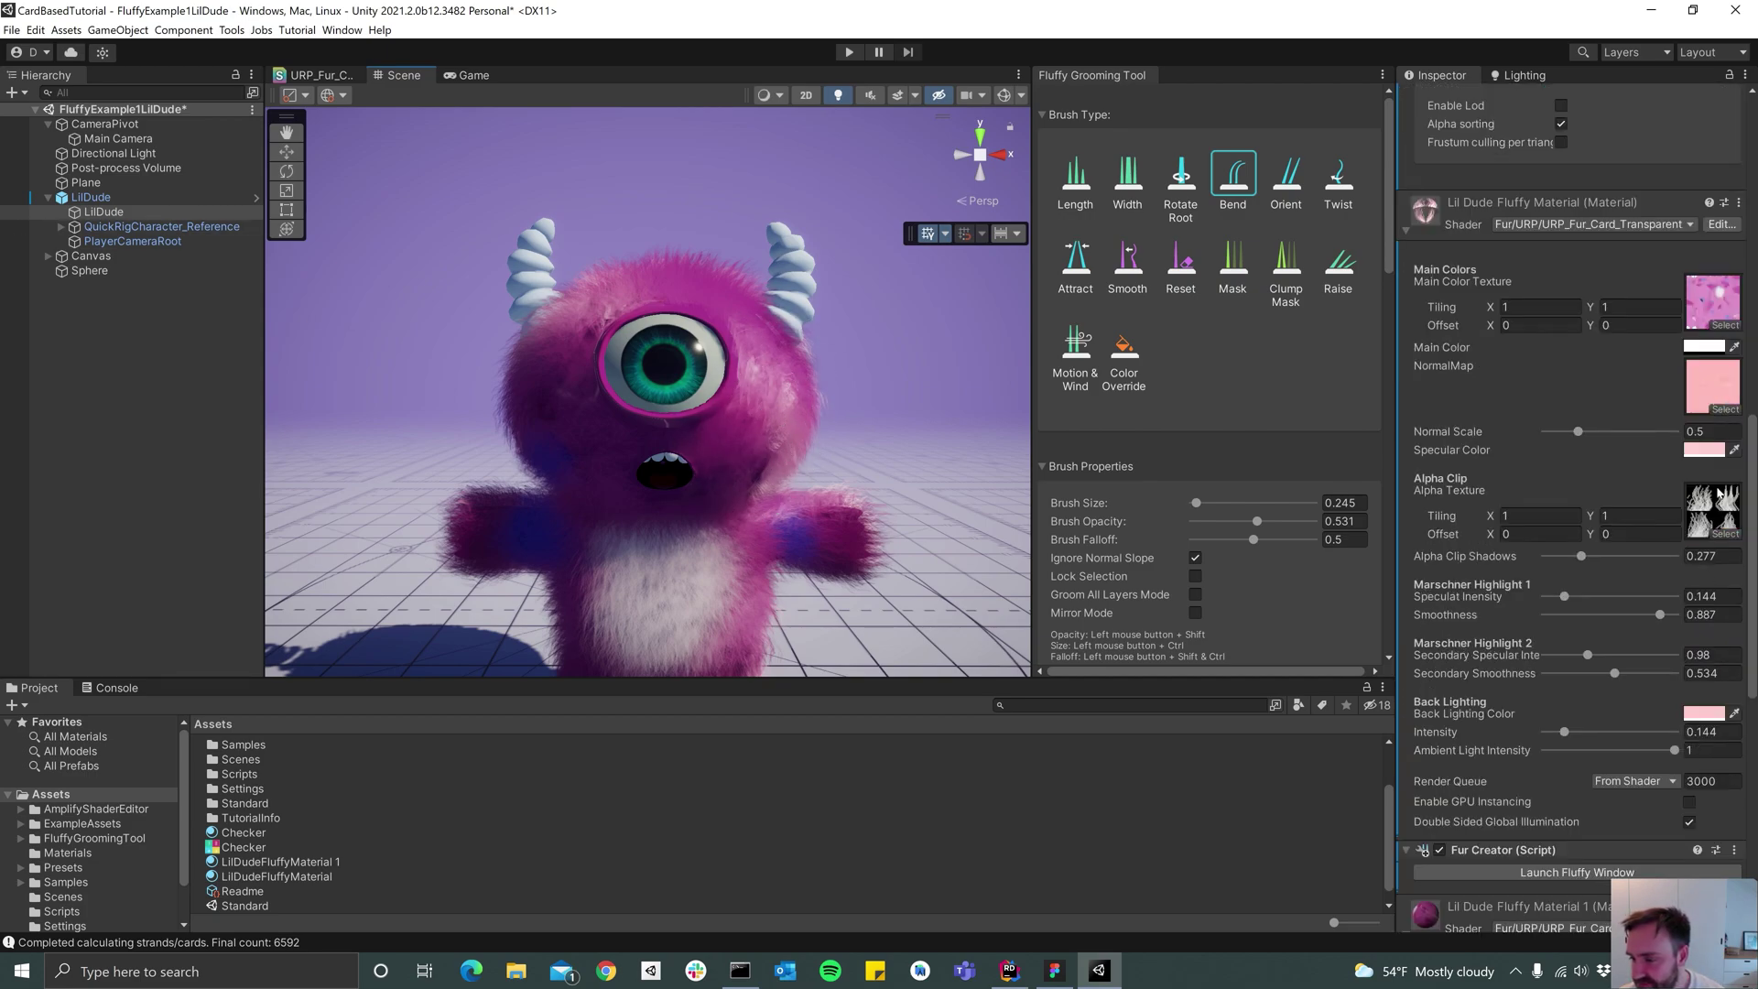
left_click(1718, 495)
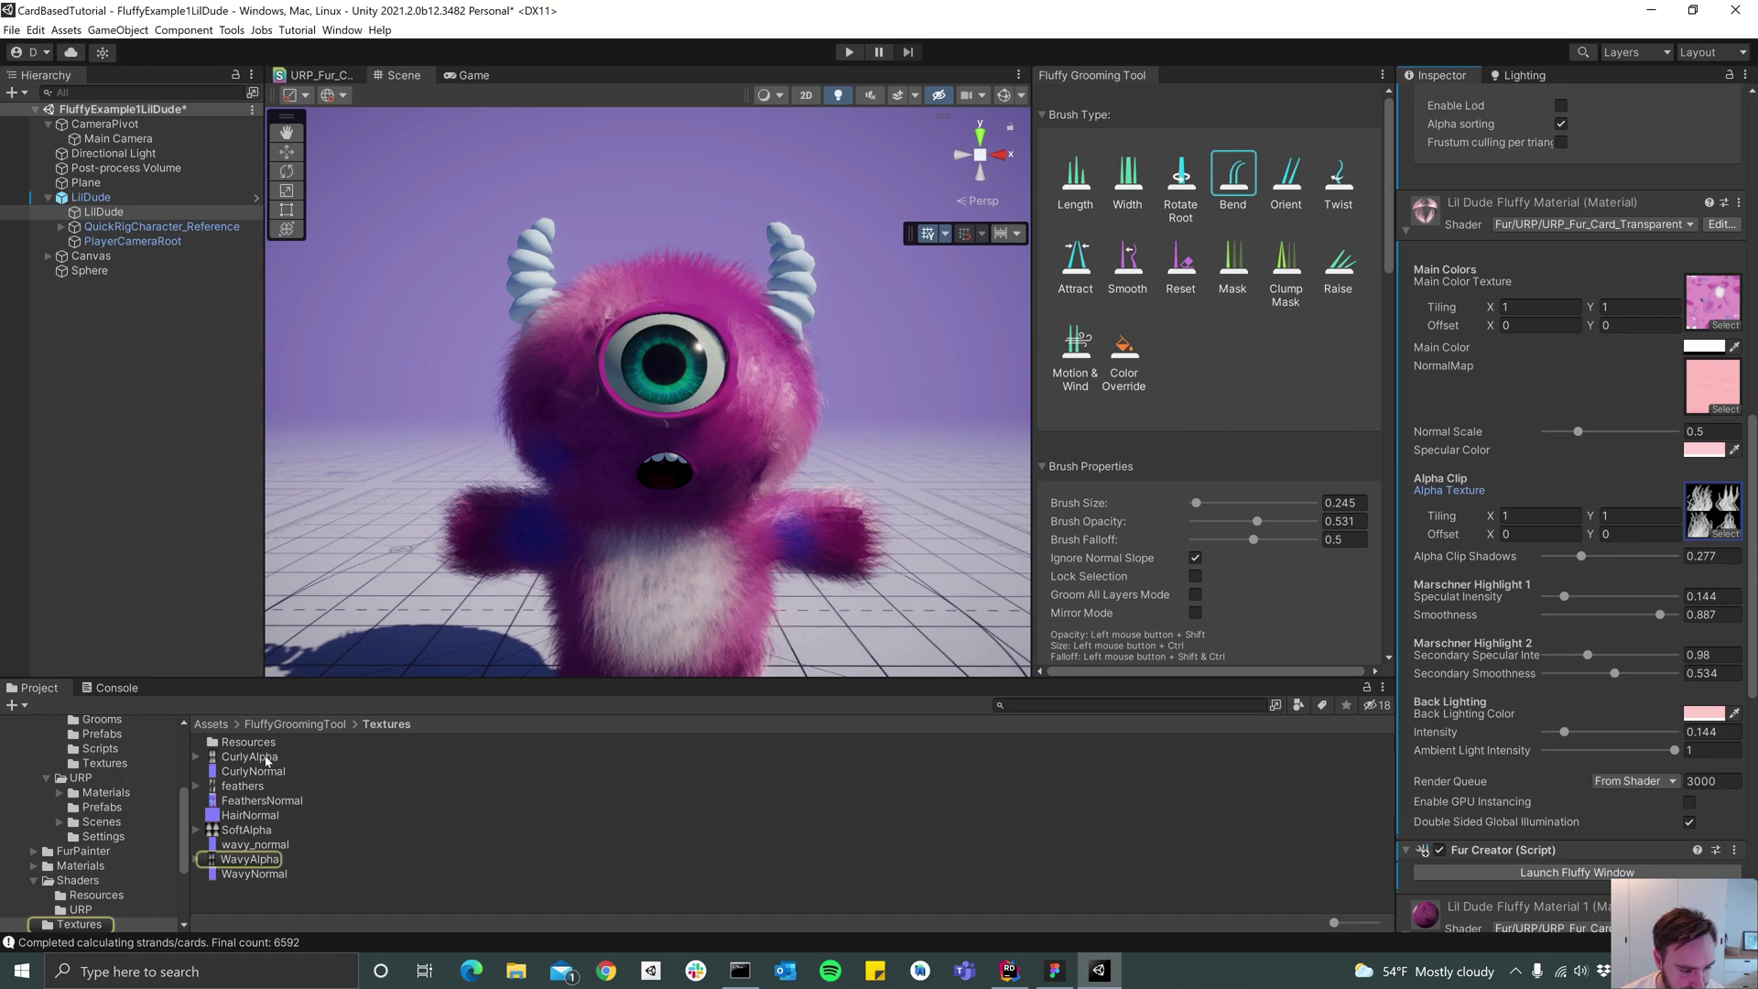
left_click_drag(266, 760, 1701, 518)
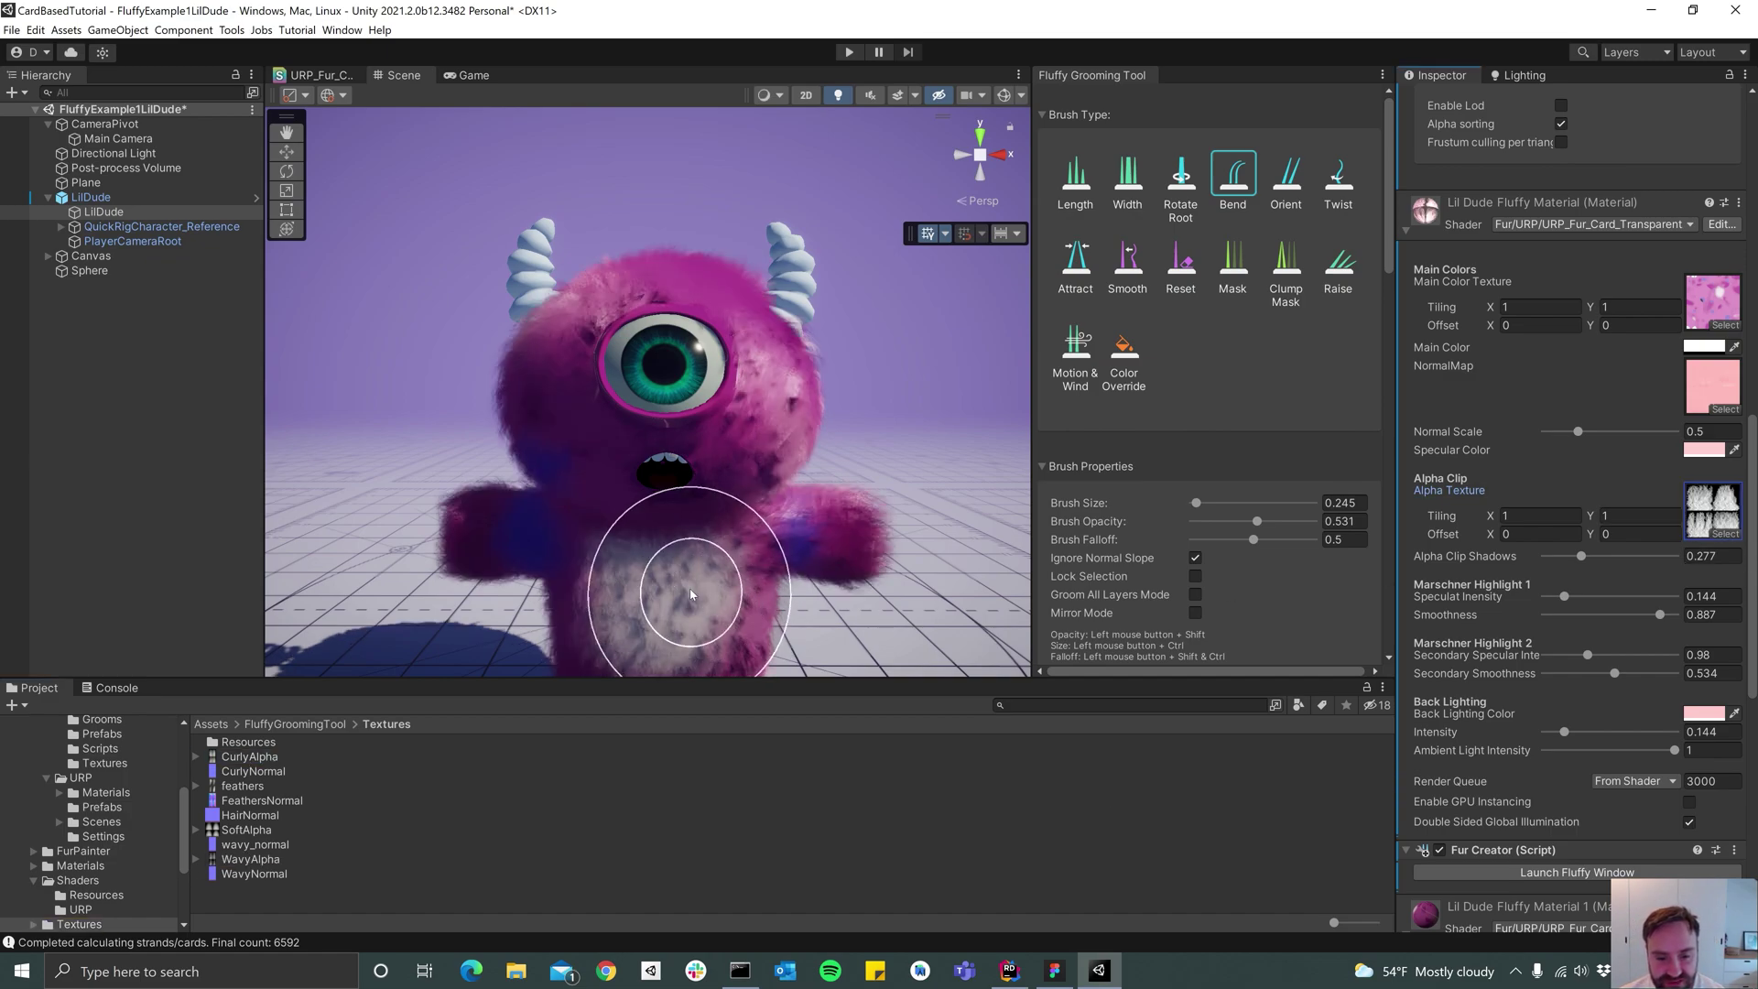
Examine the curly fur close up on the face, from behind the head and from a distance
mouse_move(815, 531)
left_mouse_down("alt")
mouse_move(930, 616)
mouse_move(810, 538)
left_mouse_up("alt")
right_click_drag(667, 396, 1185, 342, "alt")
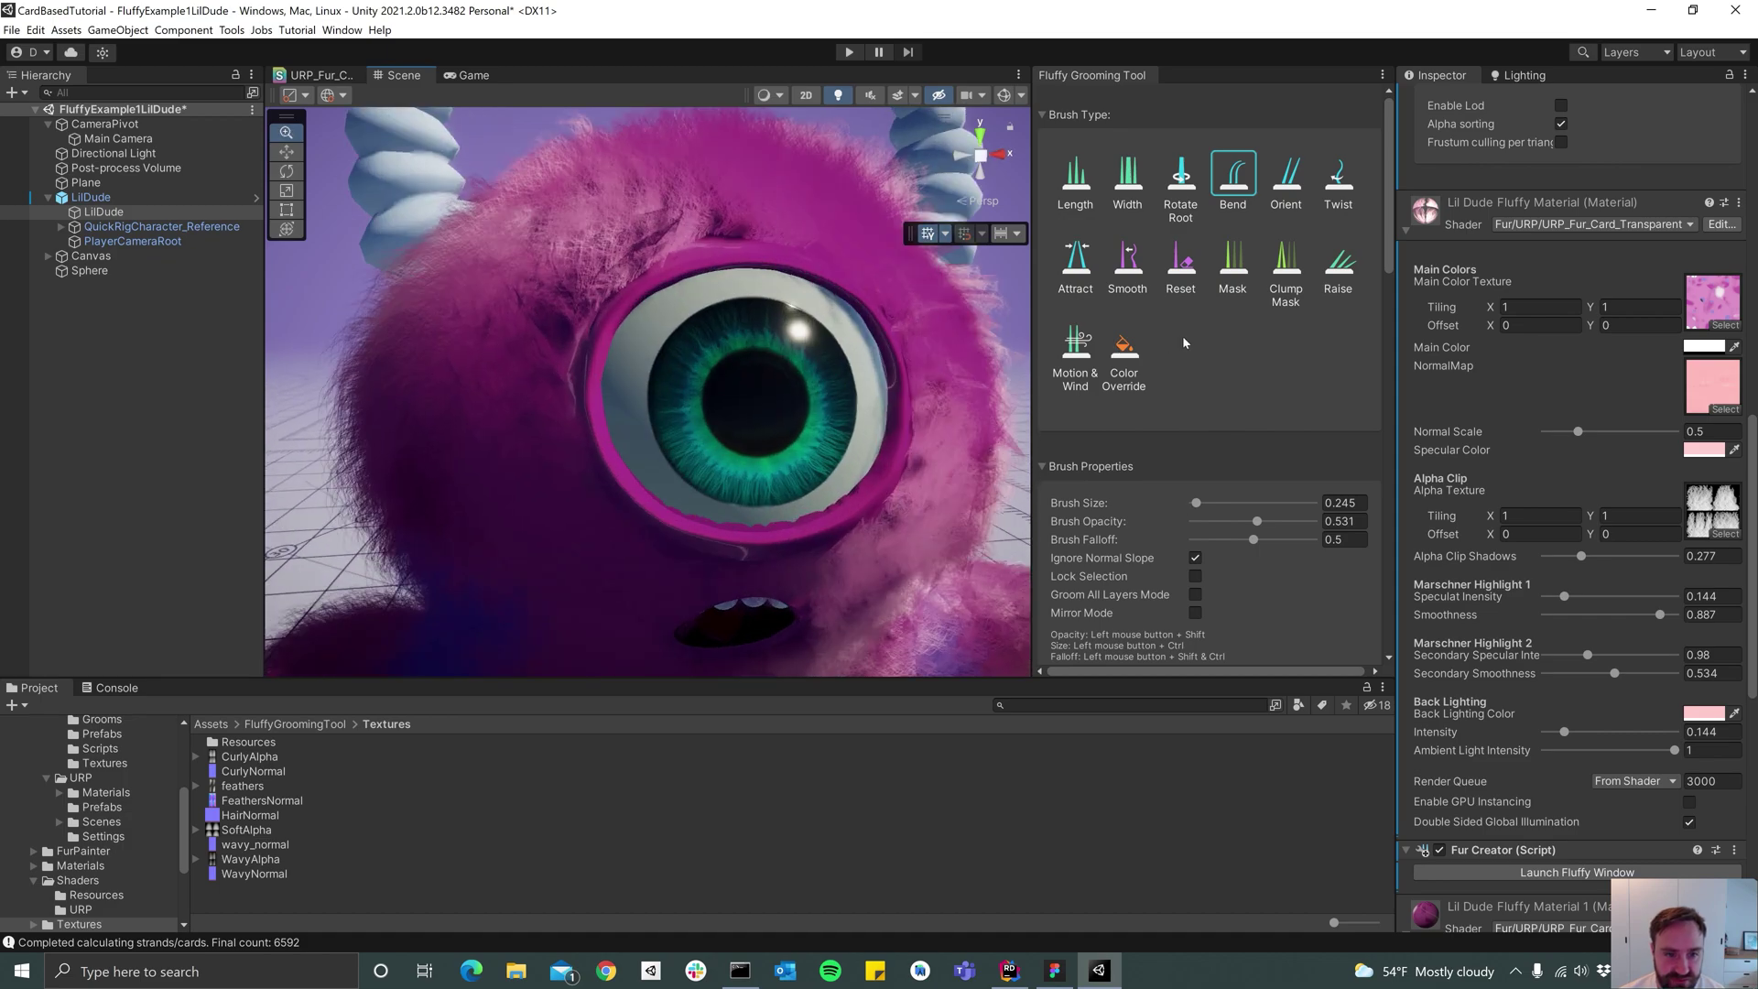
middle_click_drag(963, 234, 918, 512)
left_click_drag(706, 479, 1390, 419, "alt")
scroll(868, 465, "down", 5)
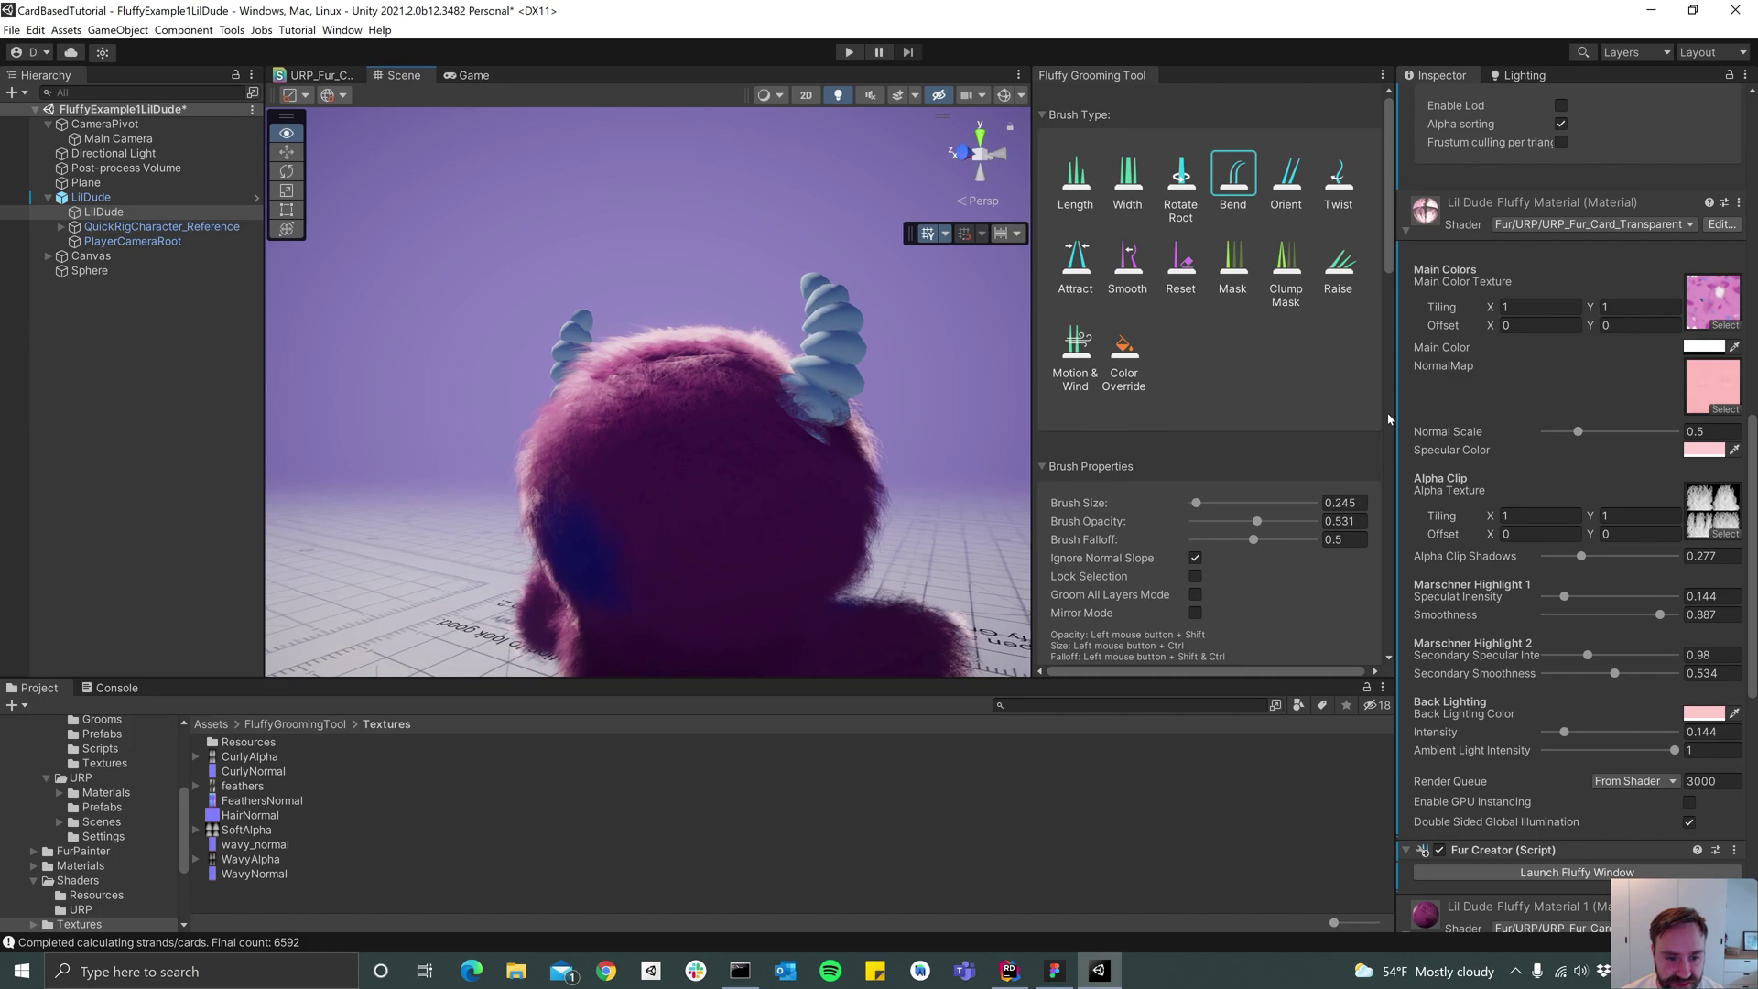
left_click_drag(824, 494, 1032, 461, "alt")
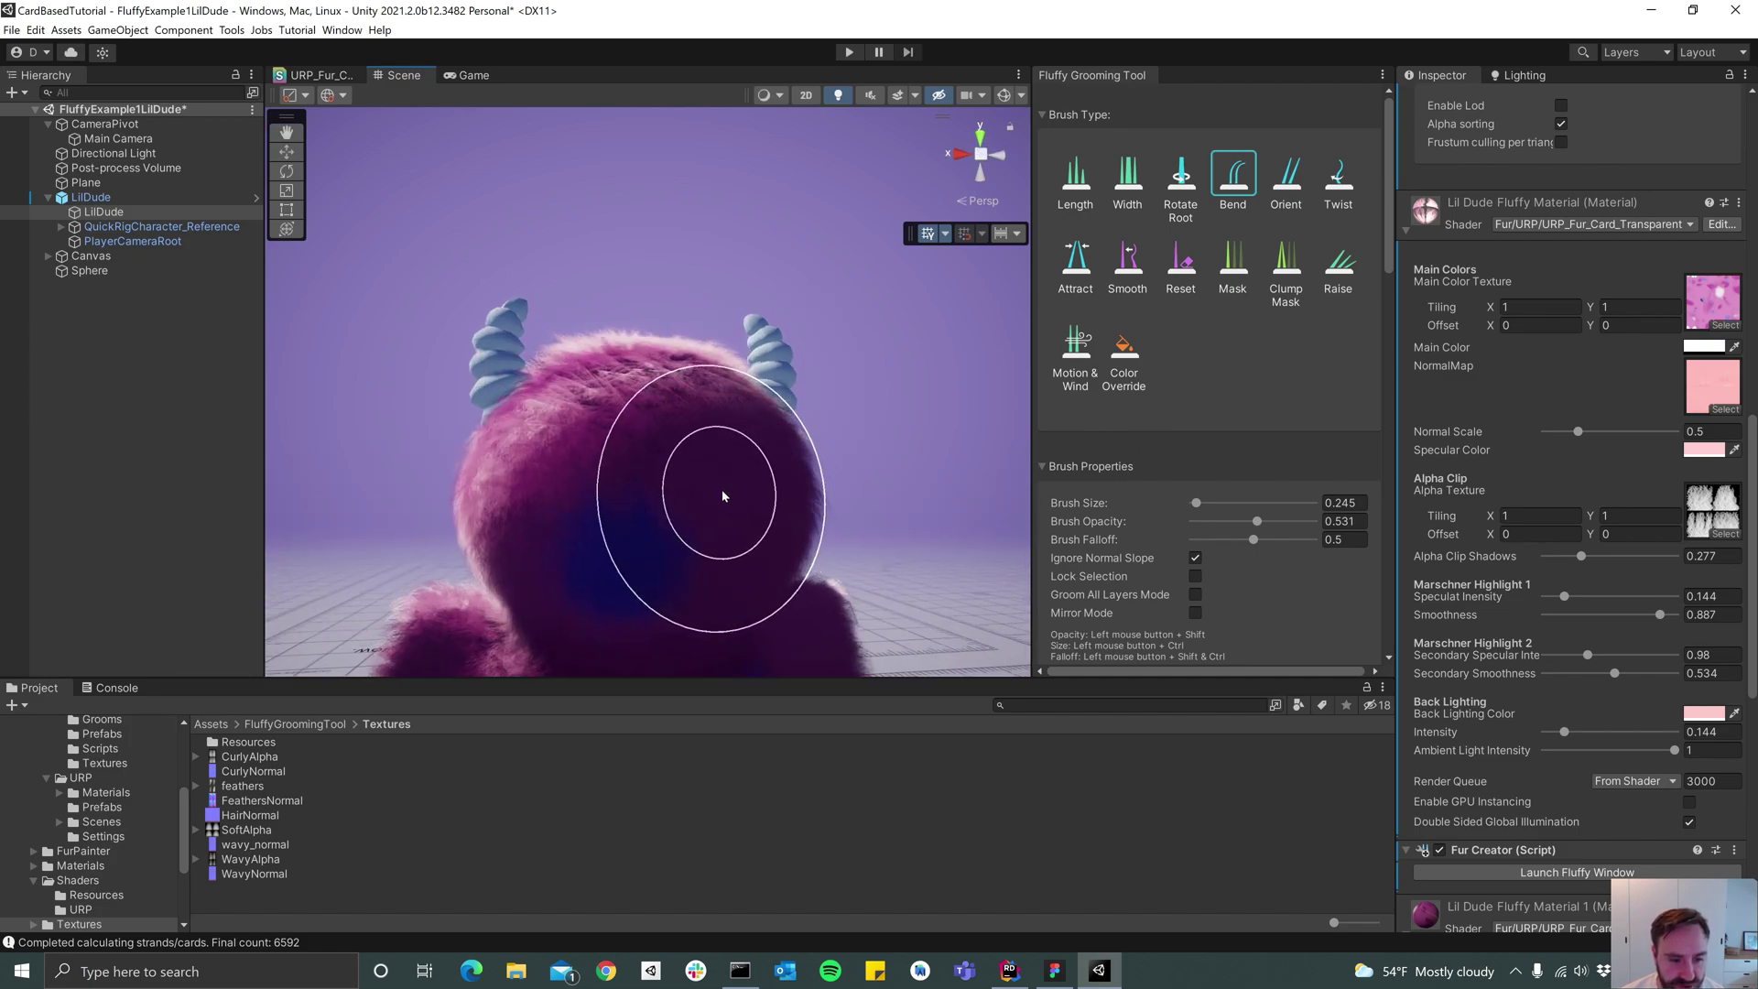
mouse_move(691, 486)
left_mouse_down("alt")
mouse_move(418, 520)
mouse_move(682, 541)
left_mouse_up("alt")
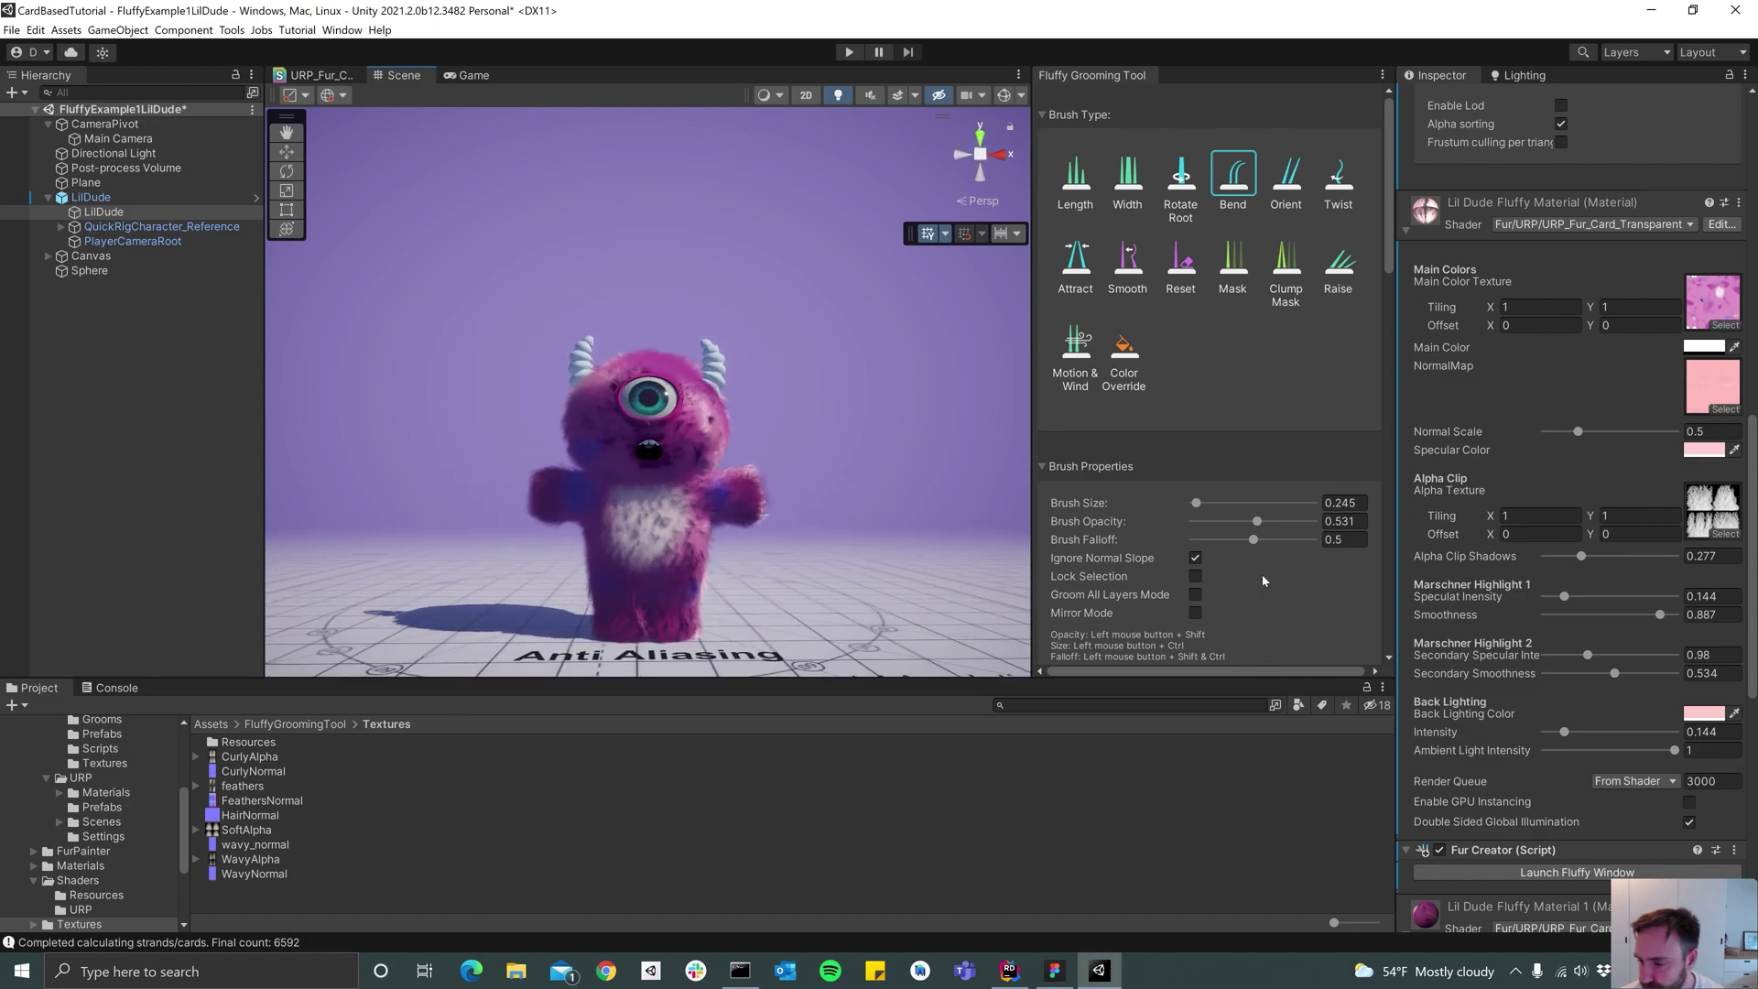
Set the fur material's Alpha Clip Shadows to 0.49 and compare the fur close up and from a distance
left_click_drag(1583, 560, 1609, 557)
right_click_drag(687, 491, 918, 571, "alt")
left_click_drag(838, 572, 776, 523, "alt")
right_click_drag(816, 533, 667, 522, "alt")
left_click_drag(666, 522, 728, 499, "alt")
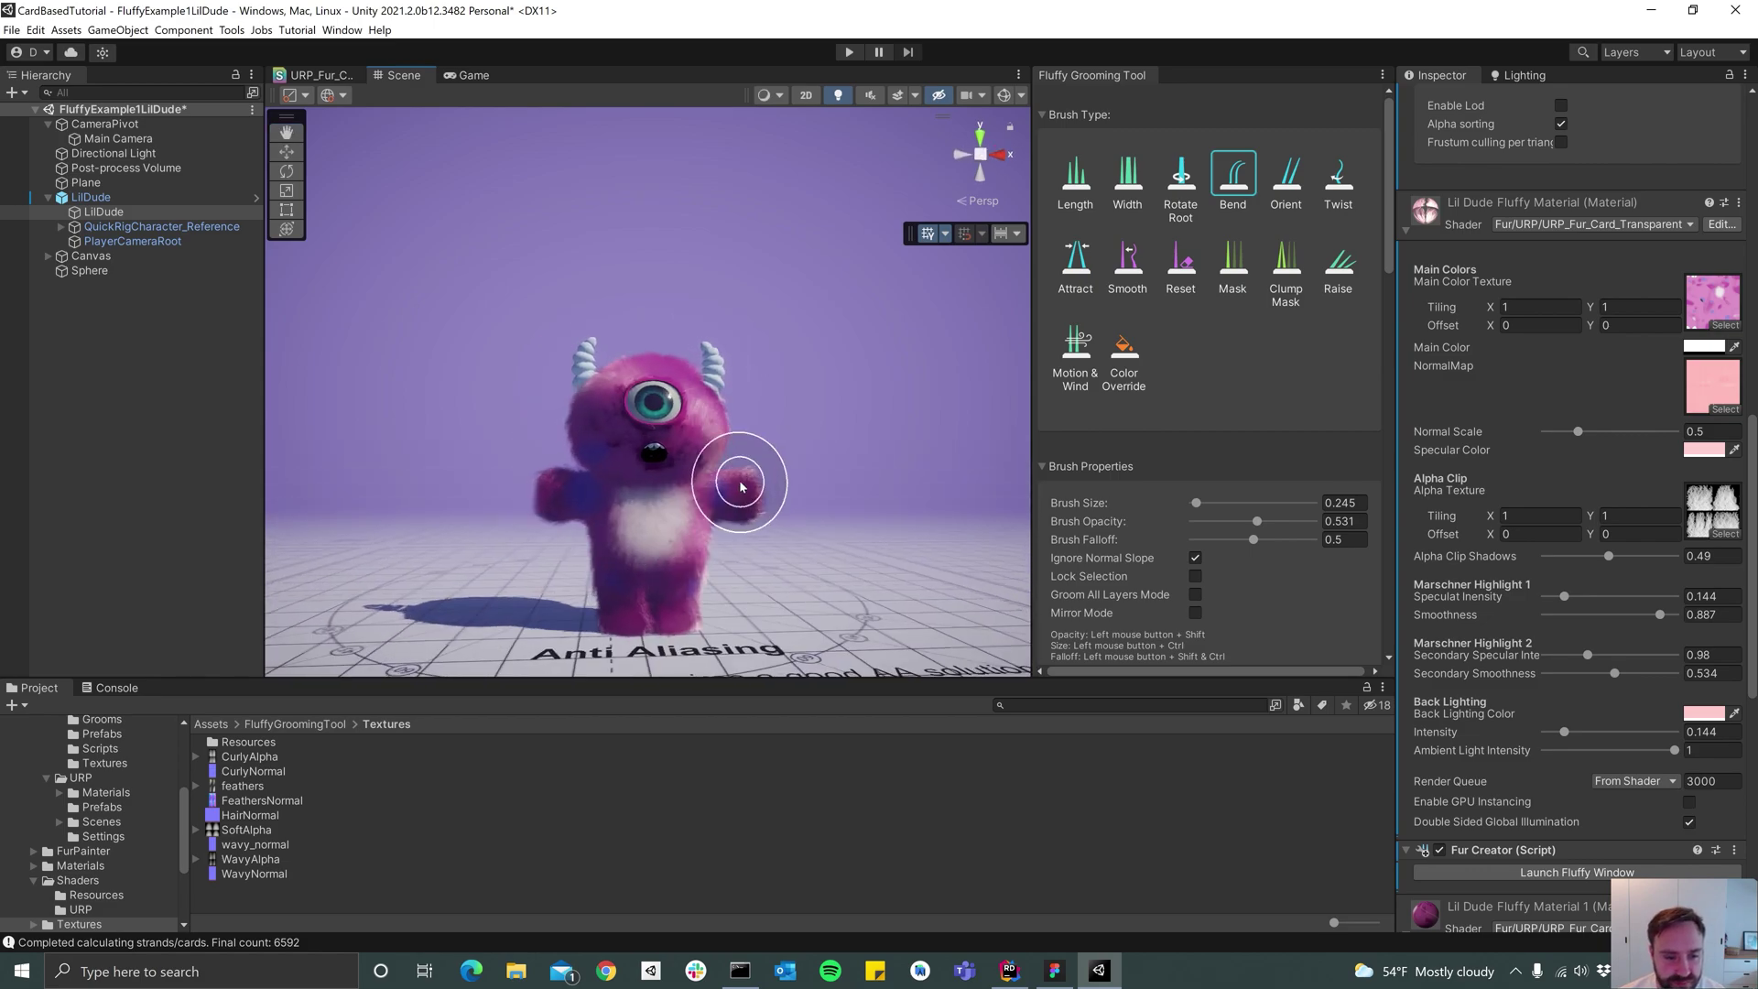
right_click_drag(572, 499, 845, 503, "alt")
mouse_move(833, 520)
left_mouse_down("alt")
mouse_move(642, 579)
mouse_move(676, 489)
left_mouse_up("alt")
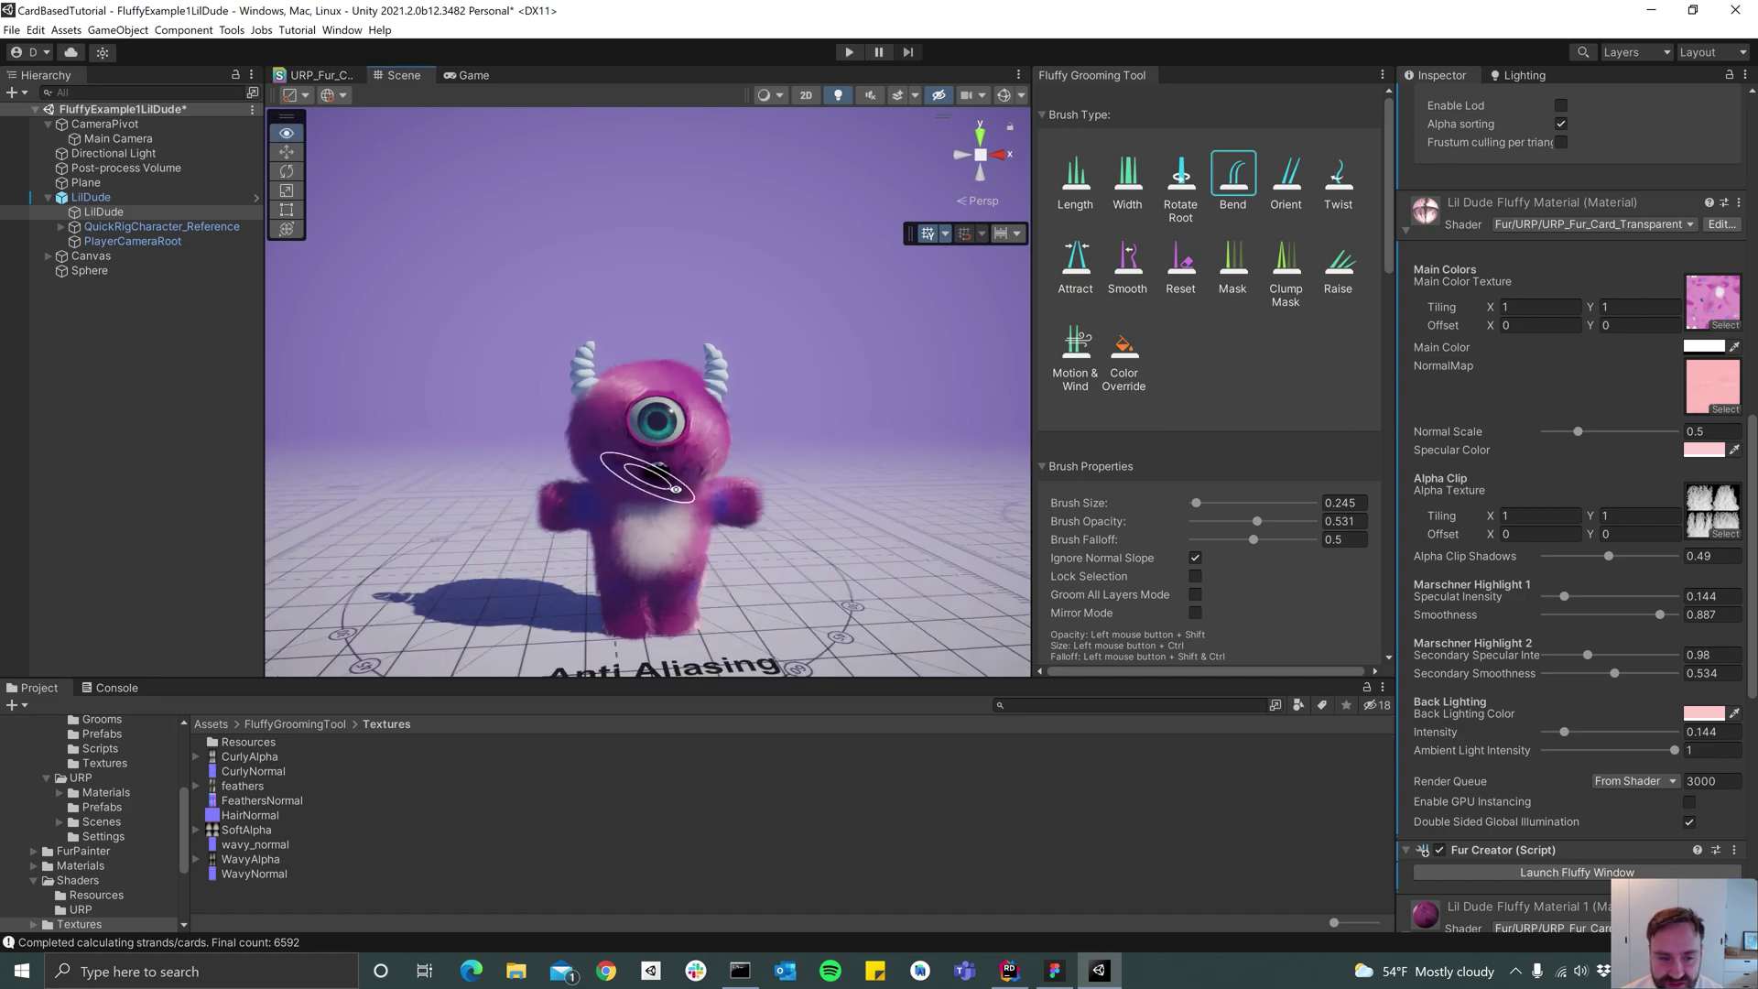
scroll(641, 495, "up", 6)
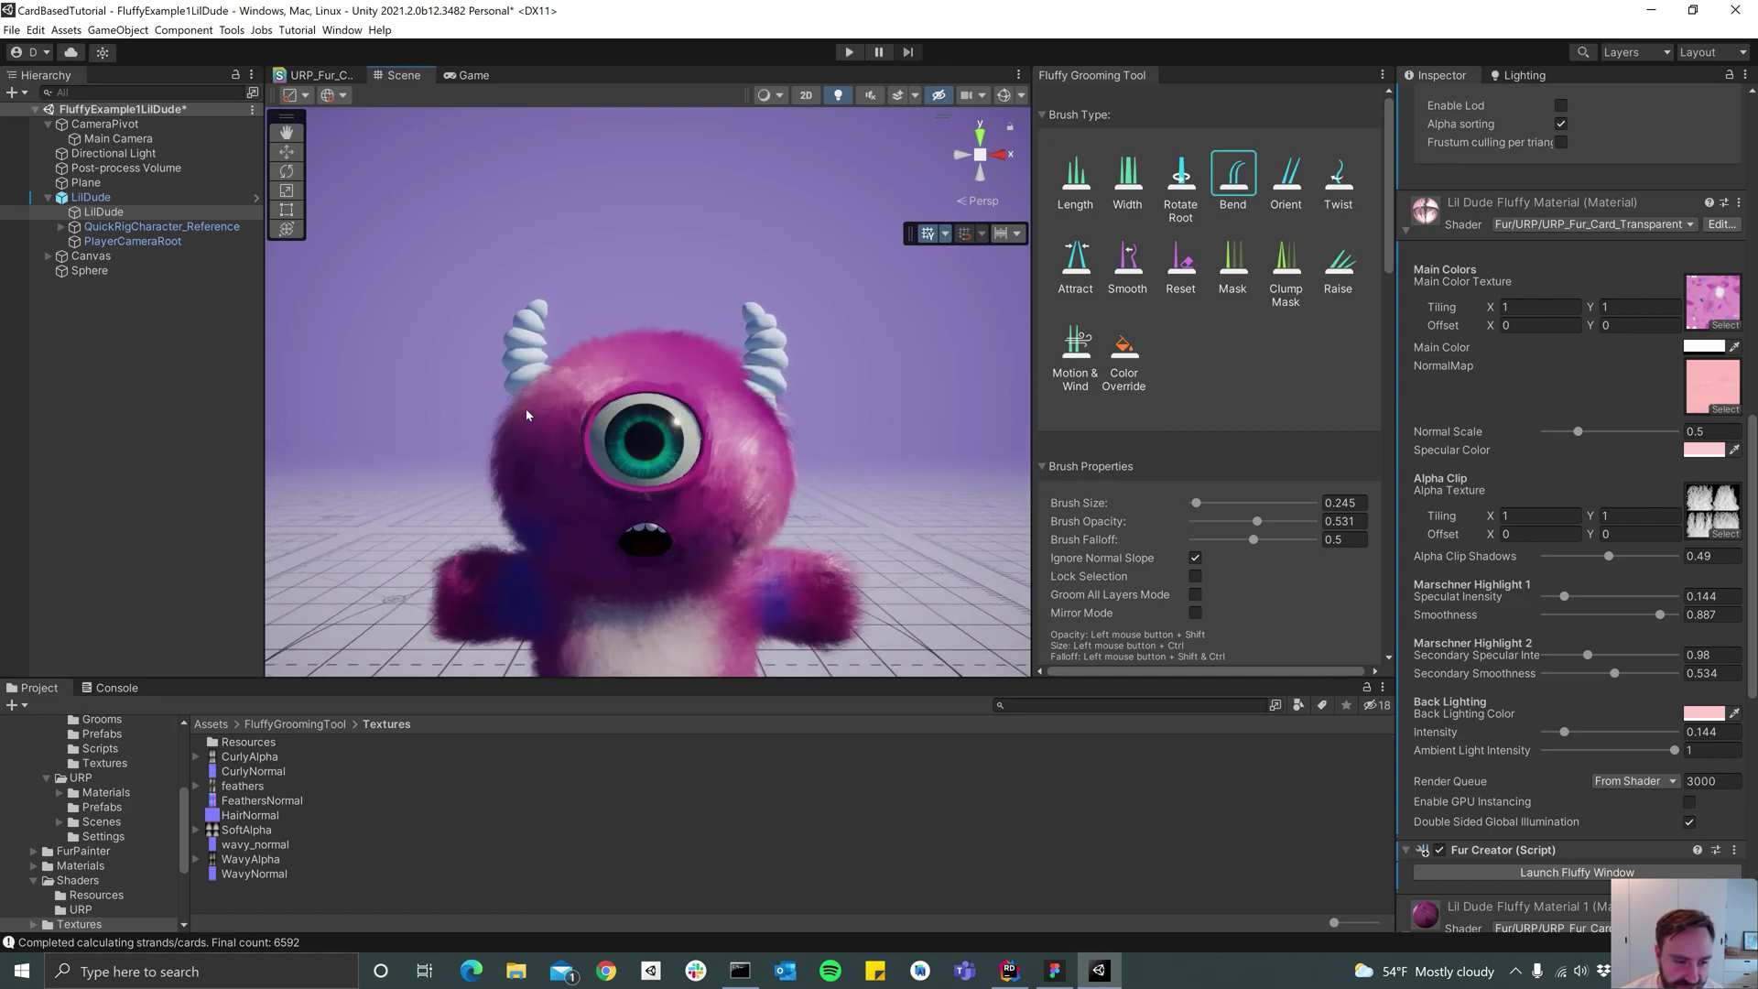
scroll(628, 569, "down", 5)
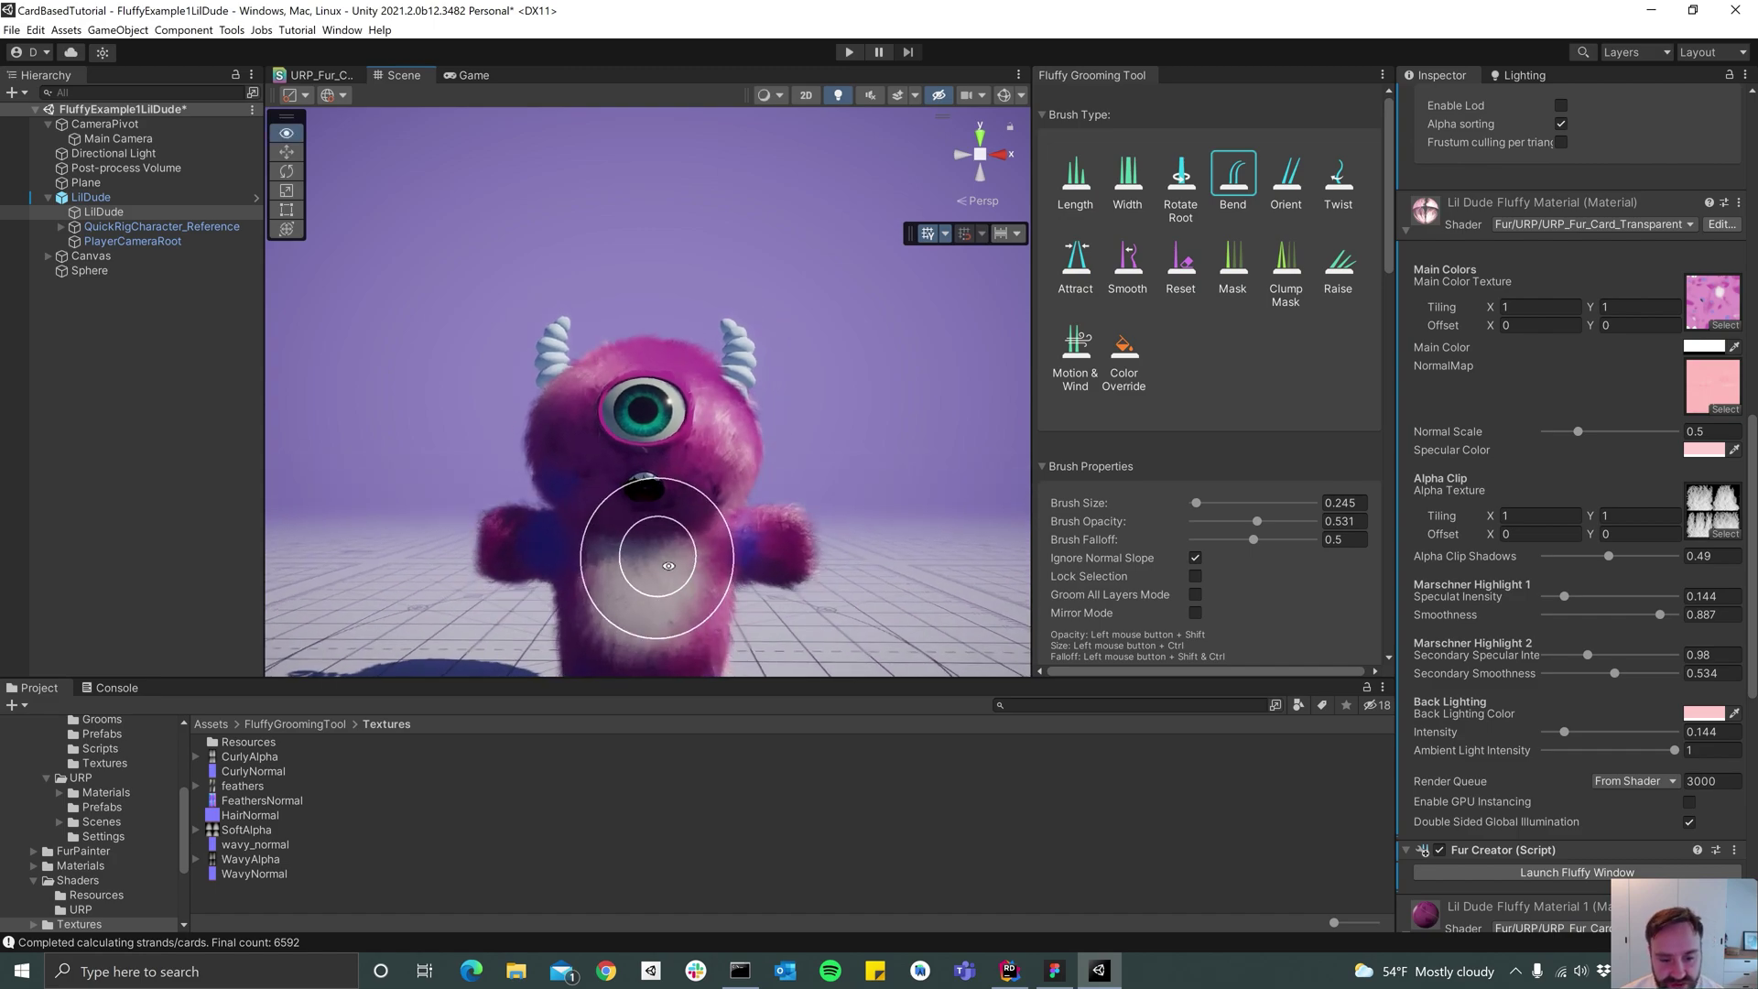
scroll(785, 529, "down", 4)
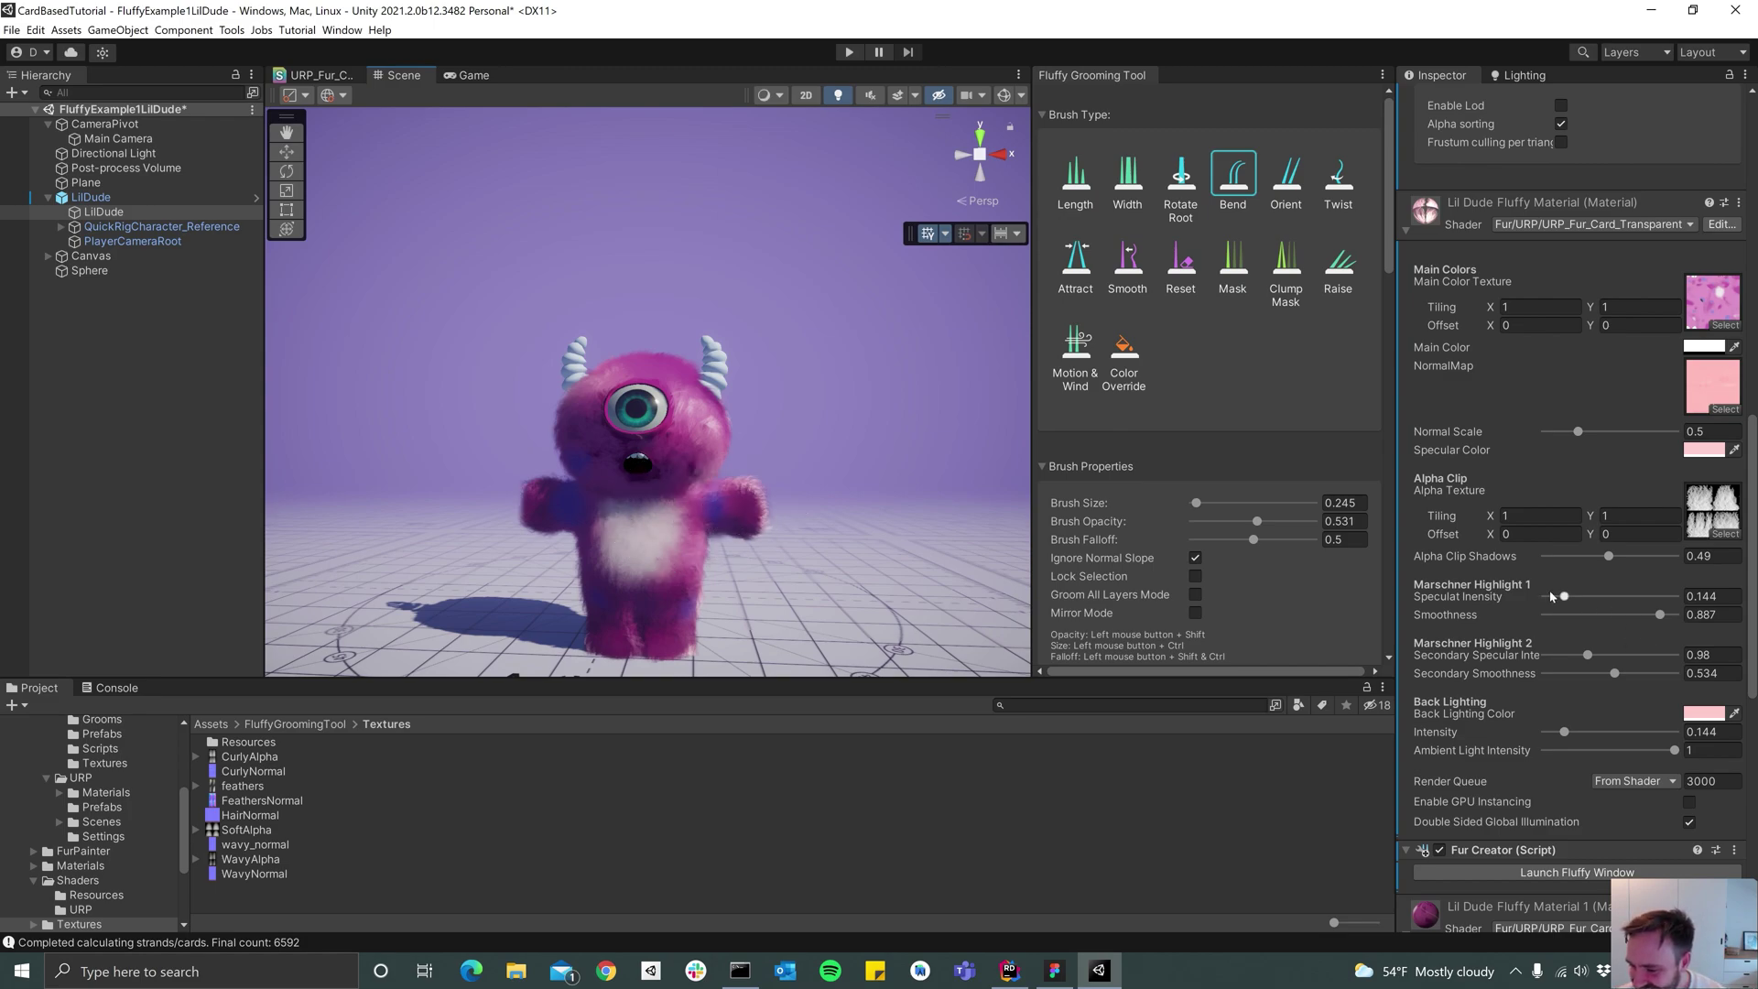
Set the Marschner Highlight 1 specular intensity to 0.037 and the Marschner Highlight 2 secondary specular intensity to 0.7
left_click_drag(1564, 598, 1550, 599)
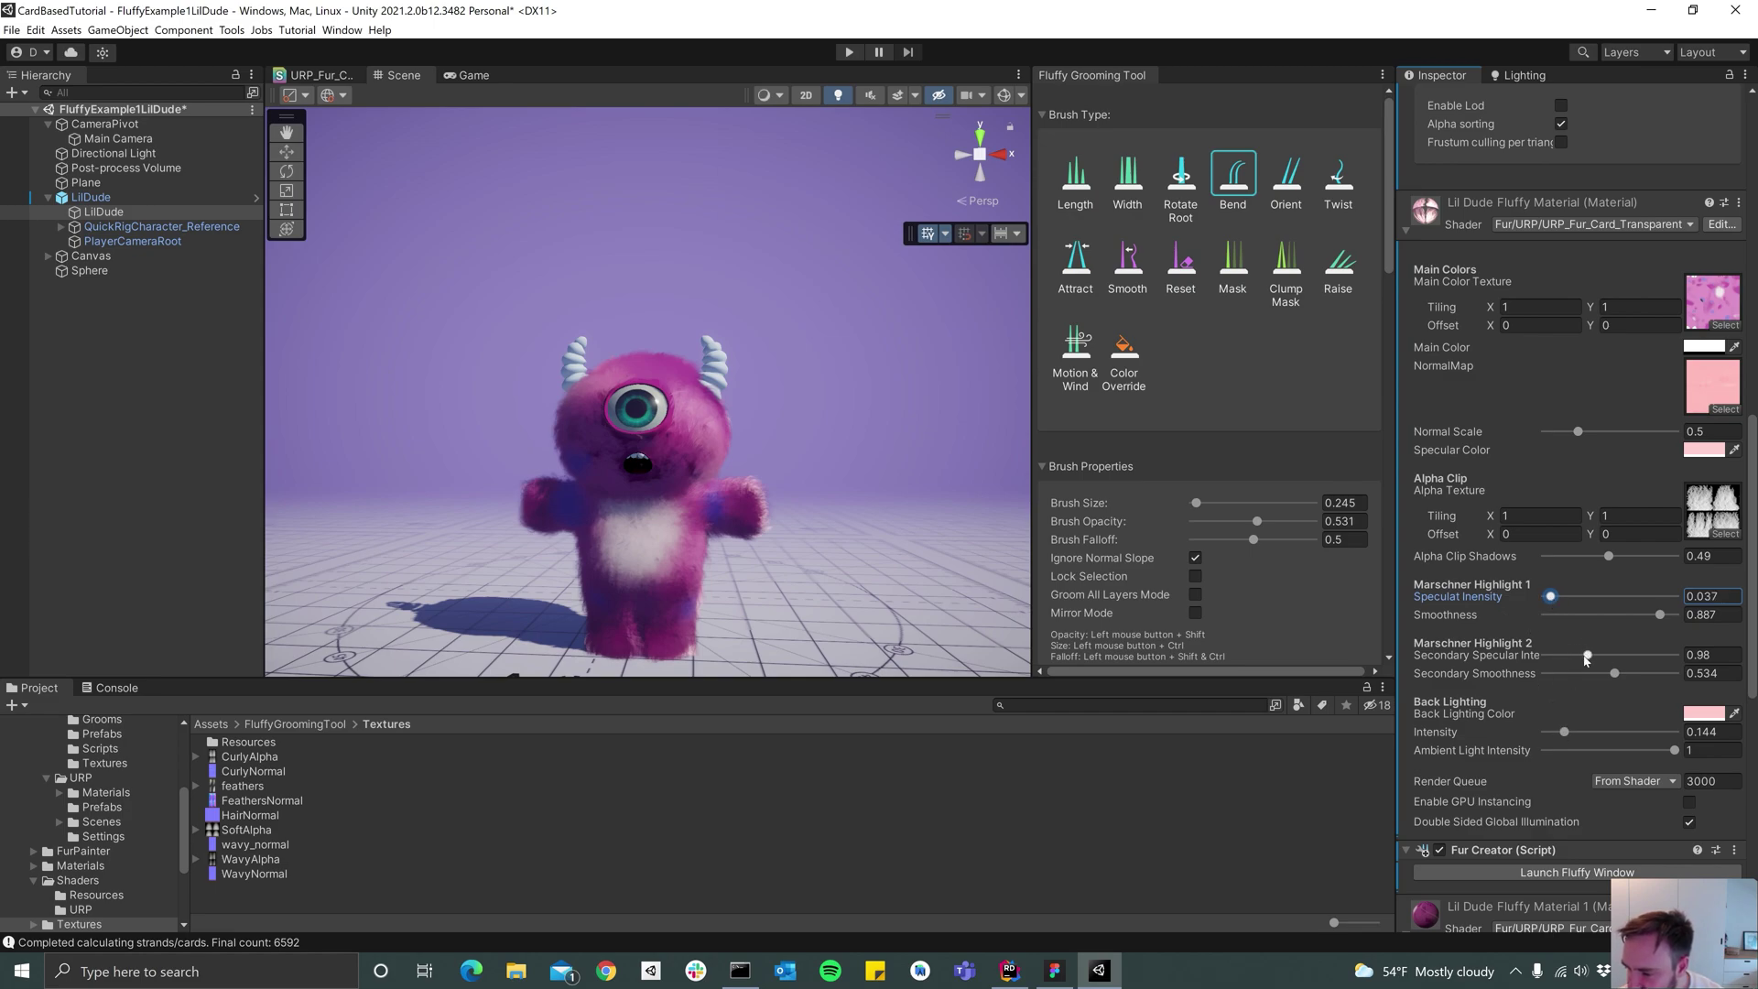
left_click_drag(1562, 656, 1576, 660)
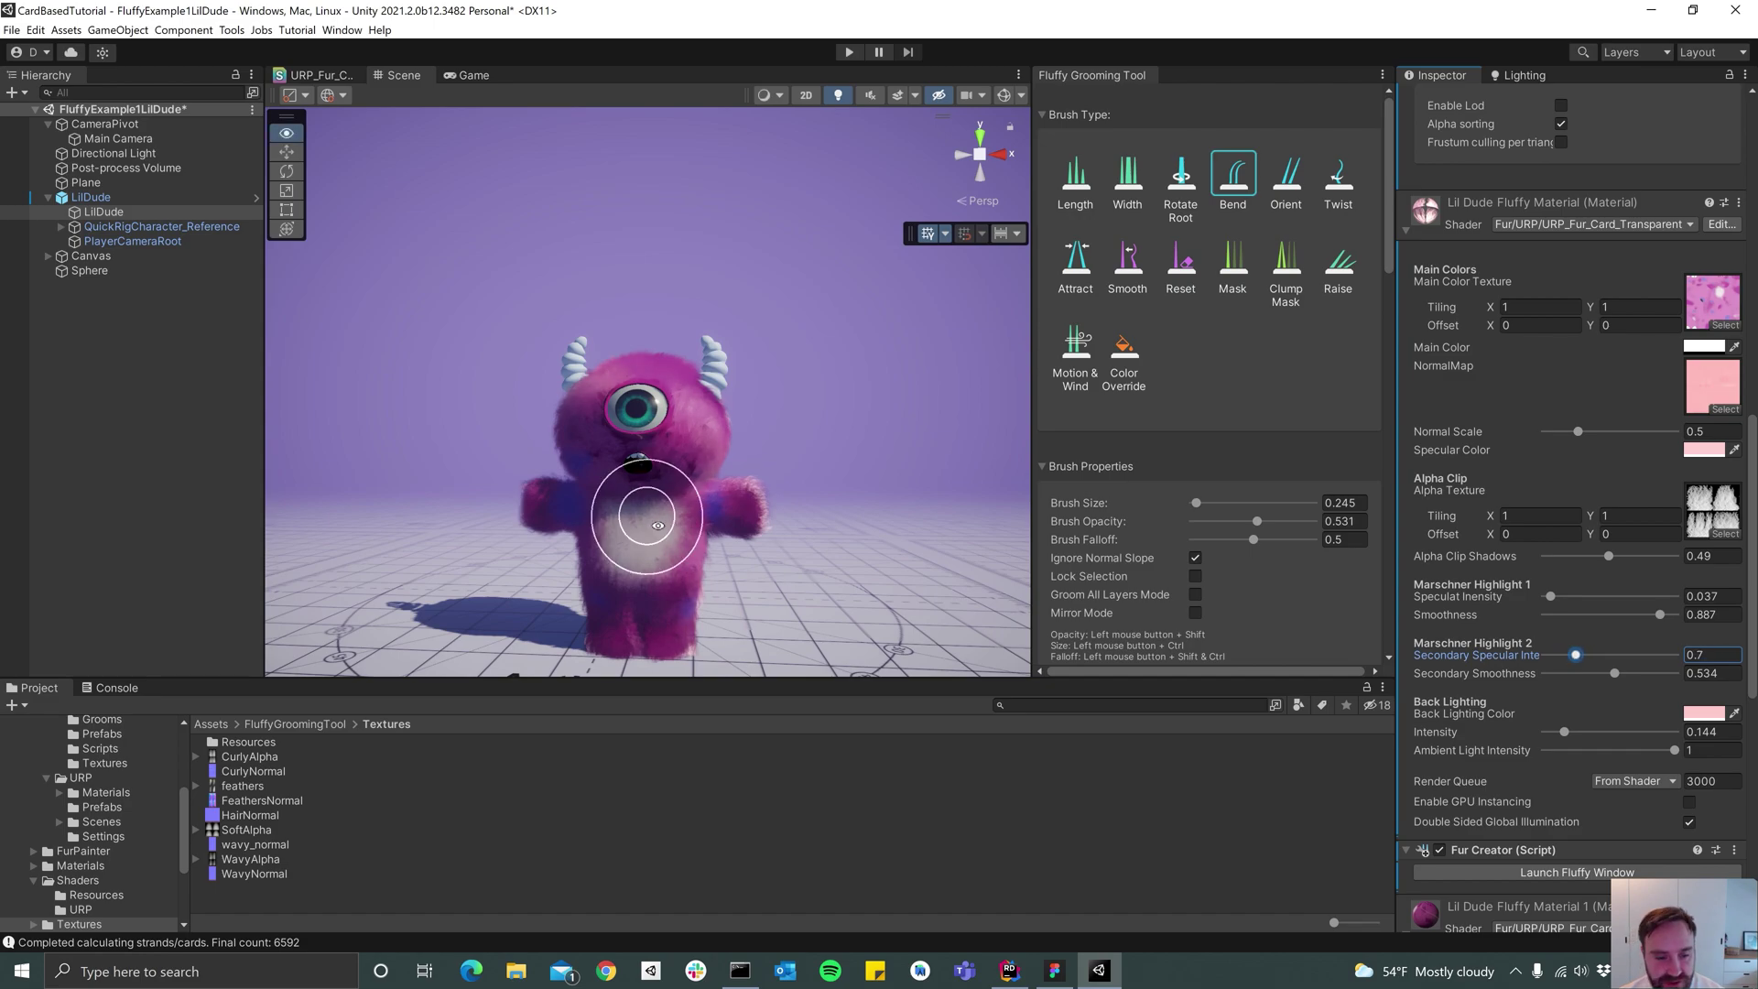
left_click_drag(647, 520, 678, 566, "alt")
middle_click_drag(678, 566, 655, 486)
scroll(652, 458, "up", 3)
scroll(641, 405, "down", 3)
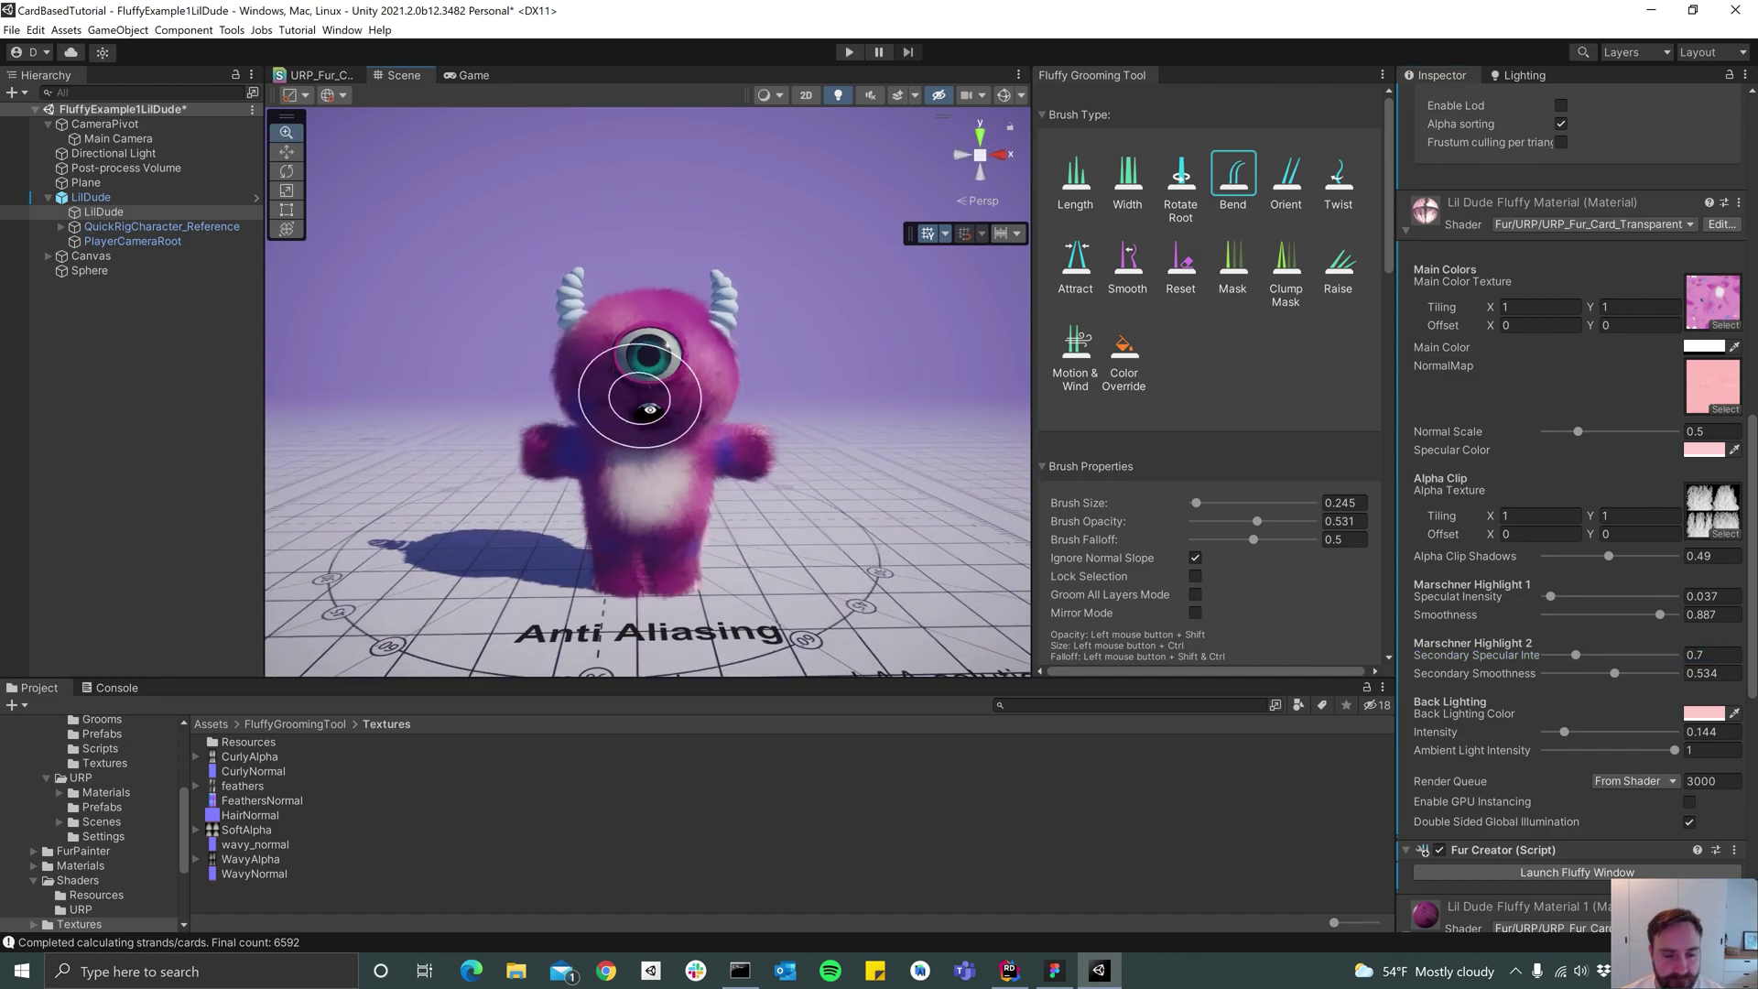
Examine the transparent fur from several angles and read the description of the Fur Renderer's Alpha sorting option
scroll(789, 402, "up", 2)
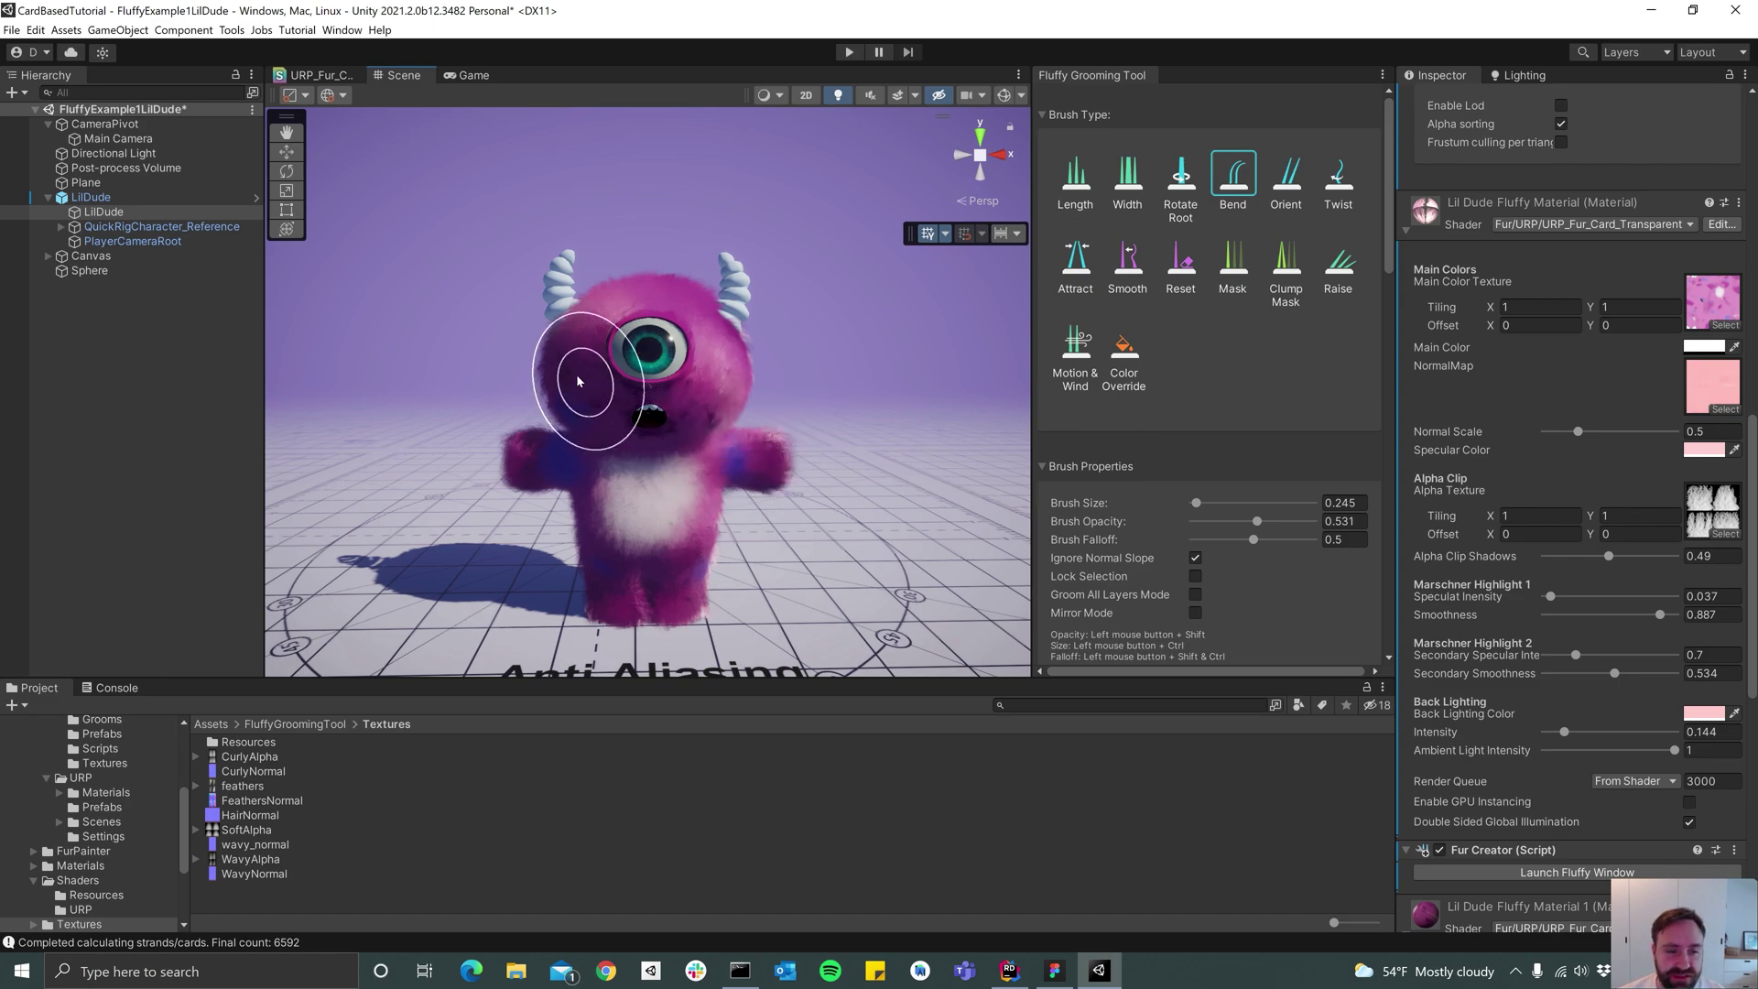
right_click_drag(902, 655, 1001, 456, "alt")
mouse_move(1001, 456)
left_mouse_down("alt")
mouse_move(916, 477)
mouse_move(986, 499)
mouse_move(503, 471)
mouse_move(601, 485)
left_mouse_up("alt")
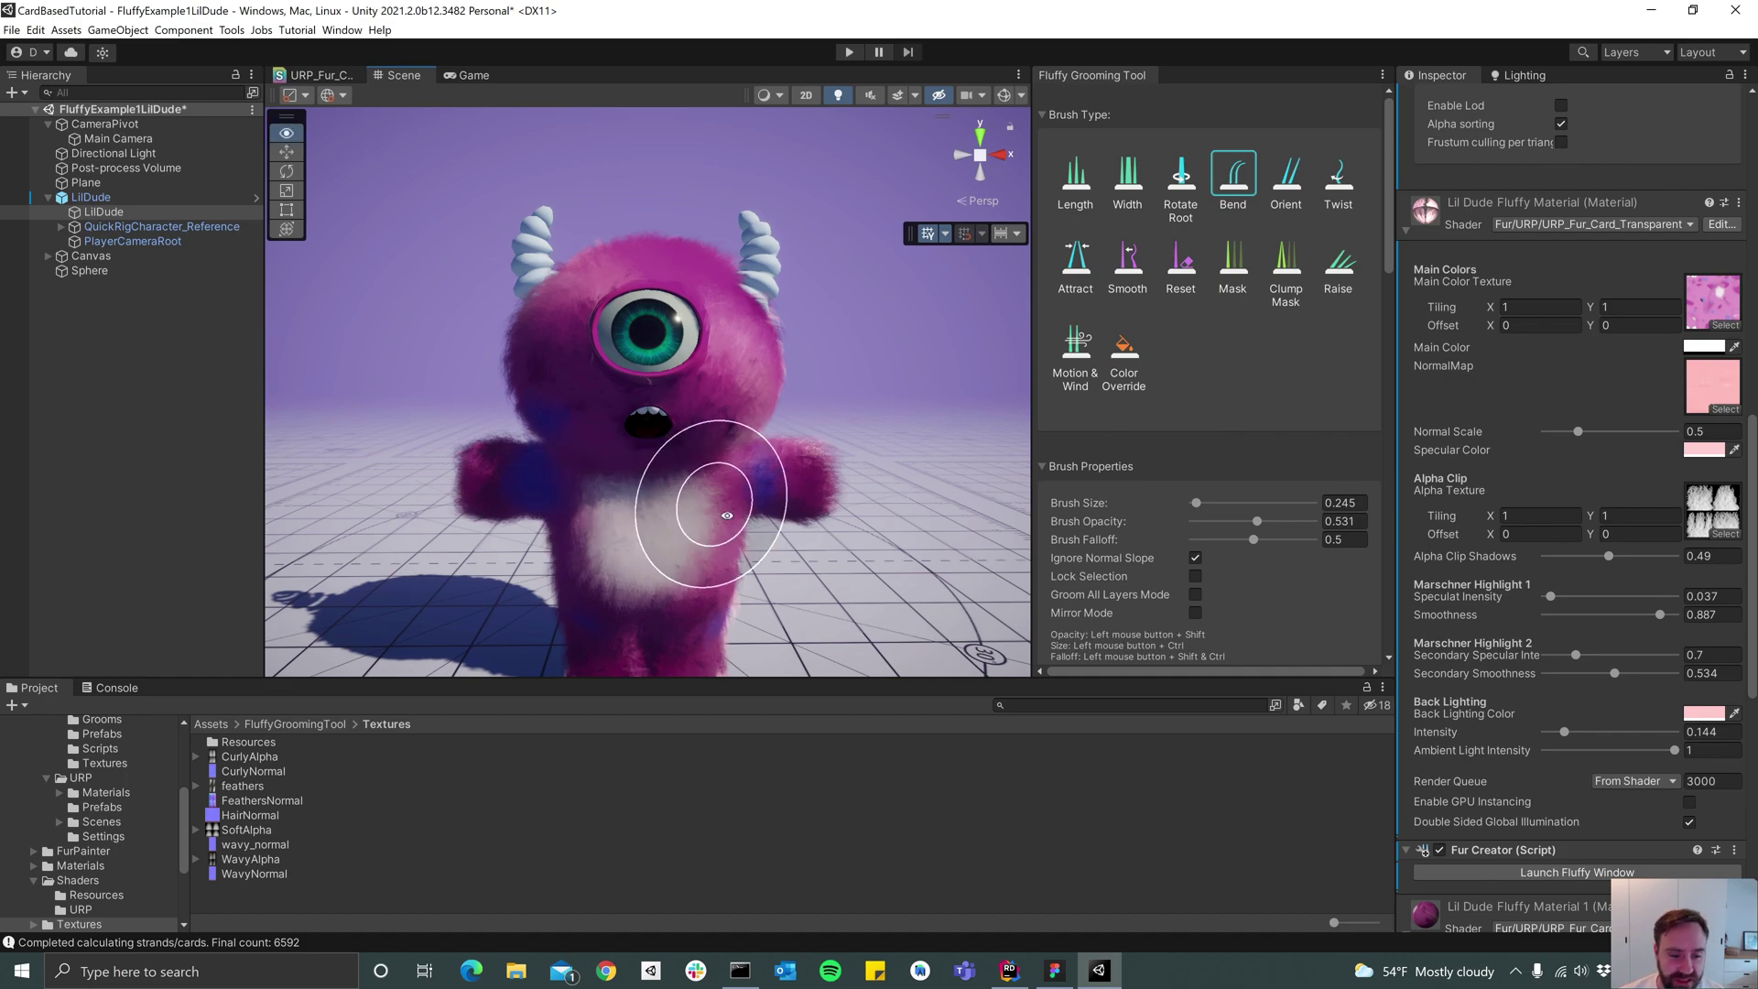
scroll(604, 480, "down", 3)
mouse_move(702, 503)
left_mouse_down()
mouse_move(684, 541)
mouse_move(619, 508)
mouse_move(702, 513)
mouse_move(676, 554)
left_mouse_up()
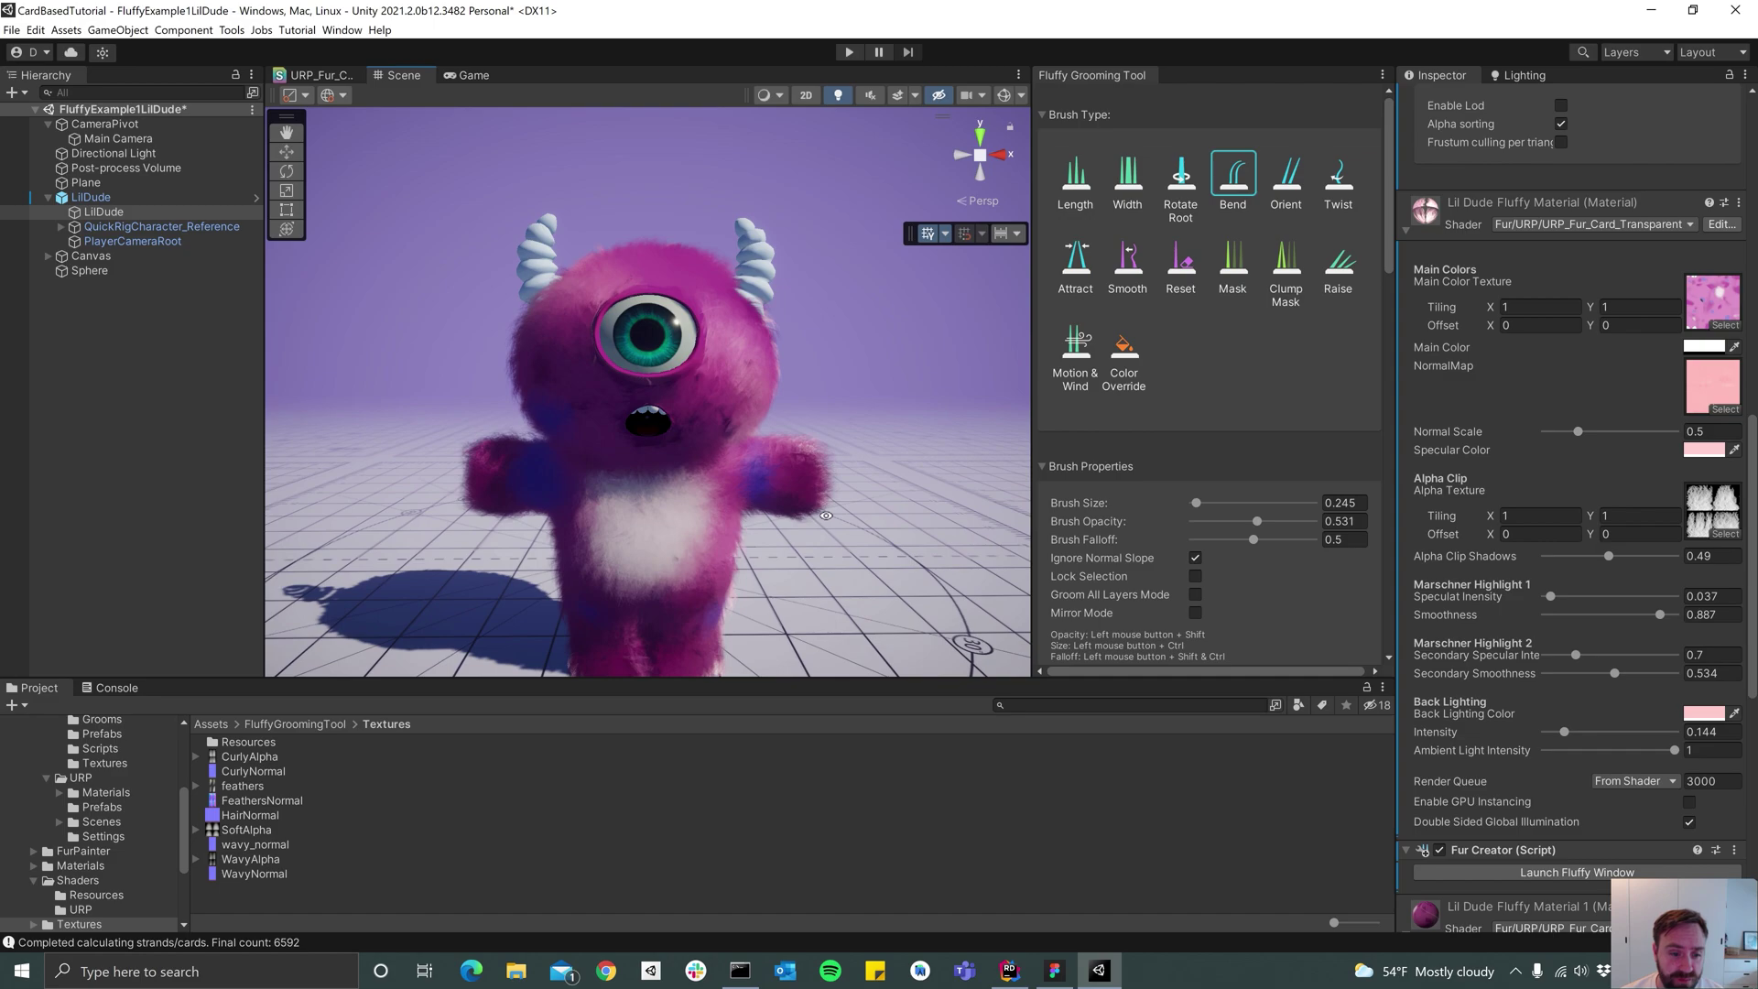
left_click_drag(676, 555, 743, 528, "alt")
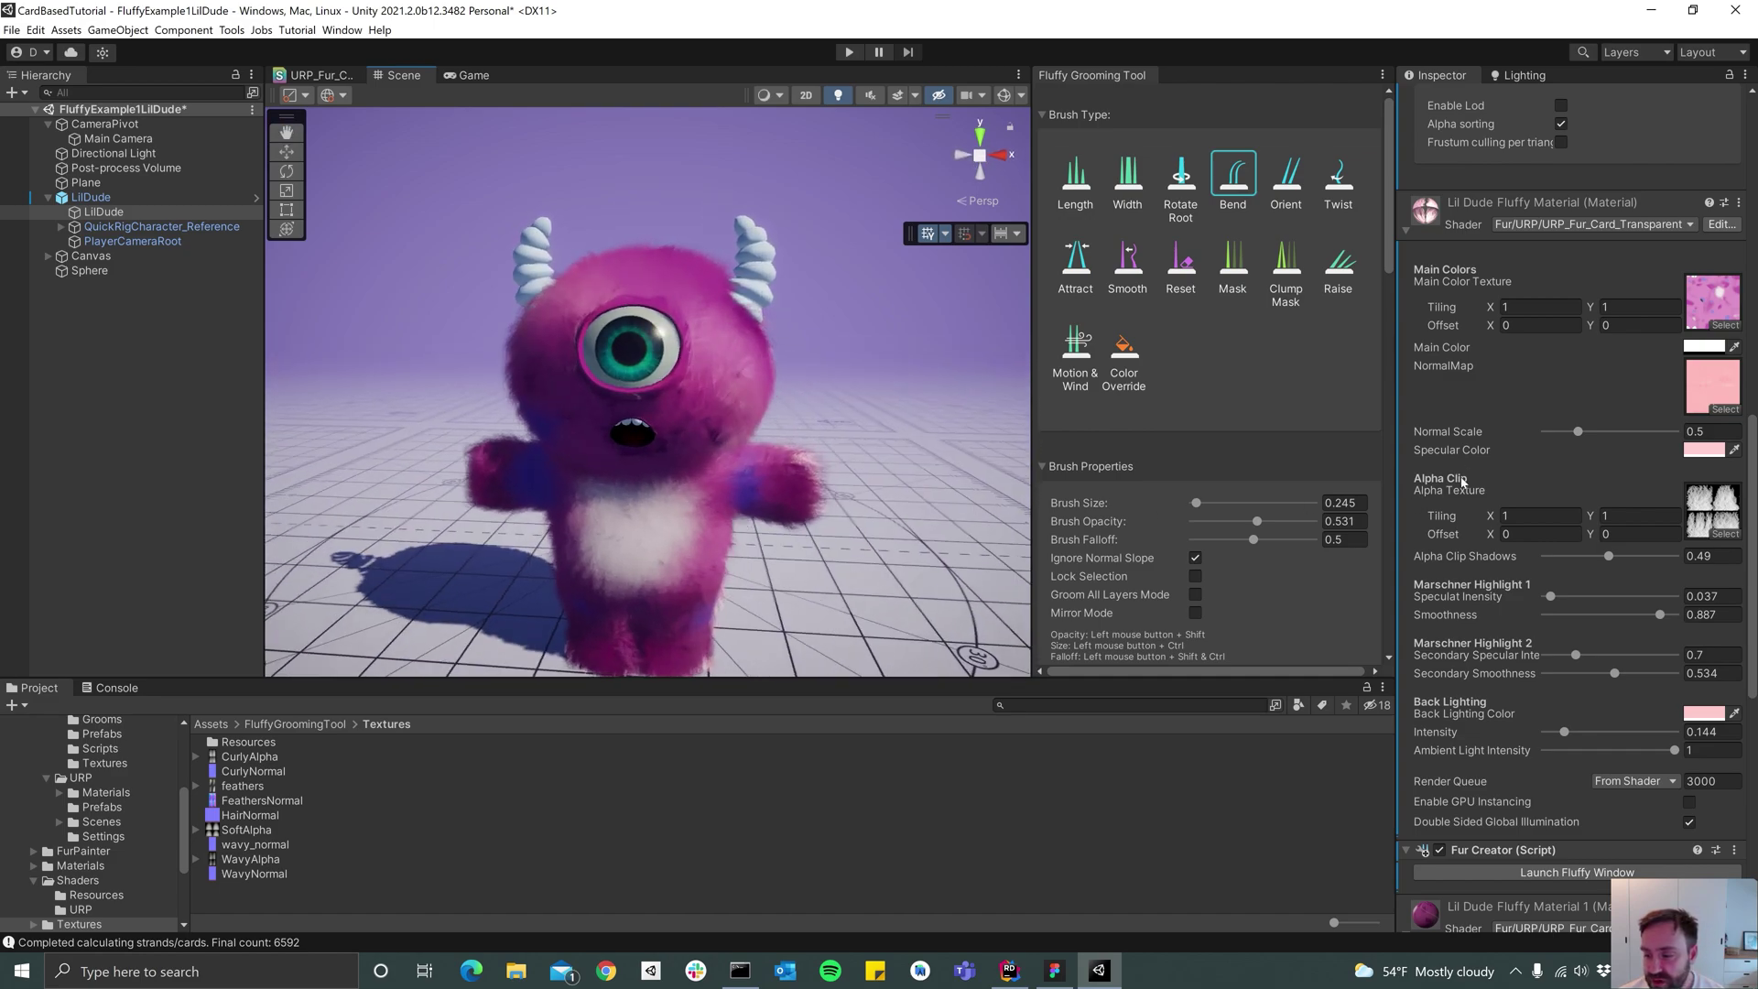
scroll(1464, 482, "up", 5)
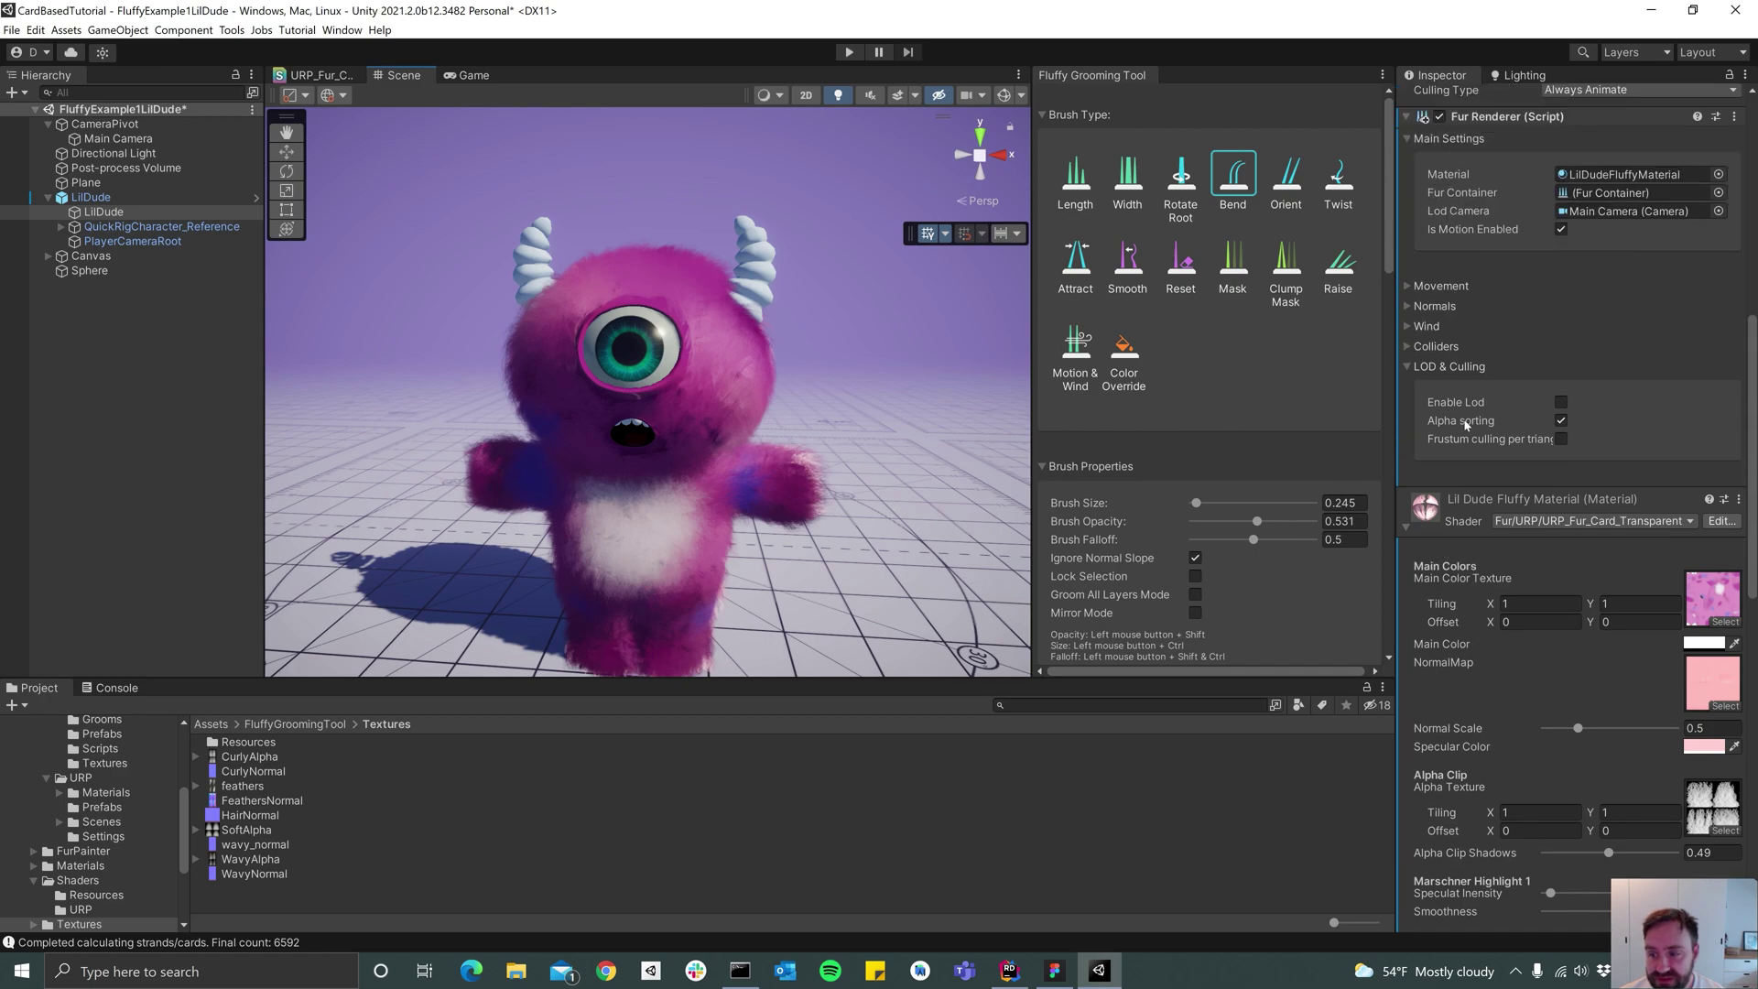
mouse_move(1434, 427)
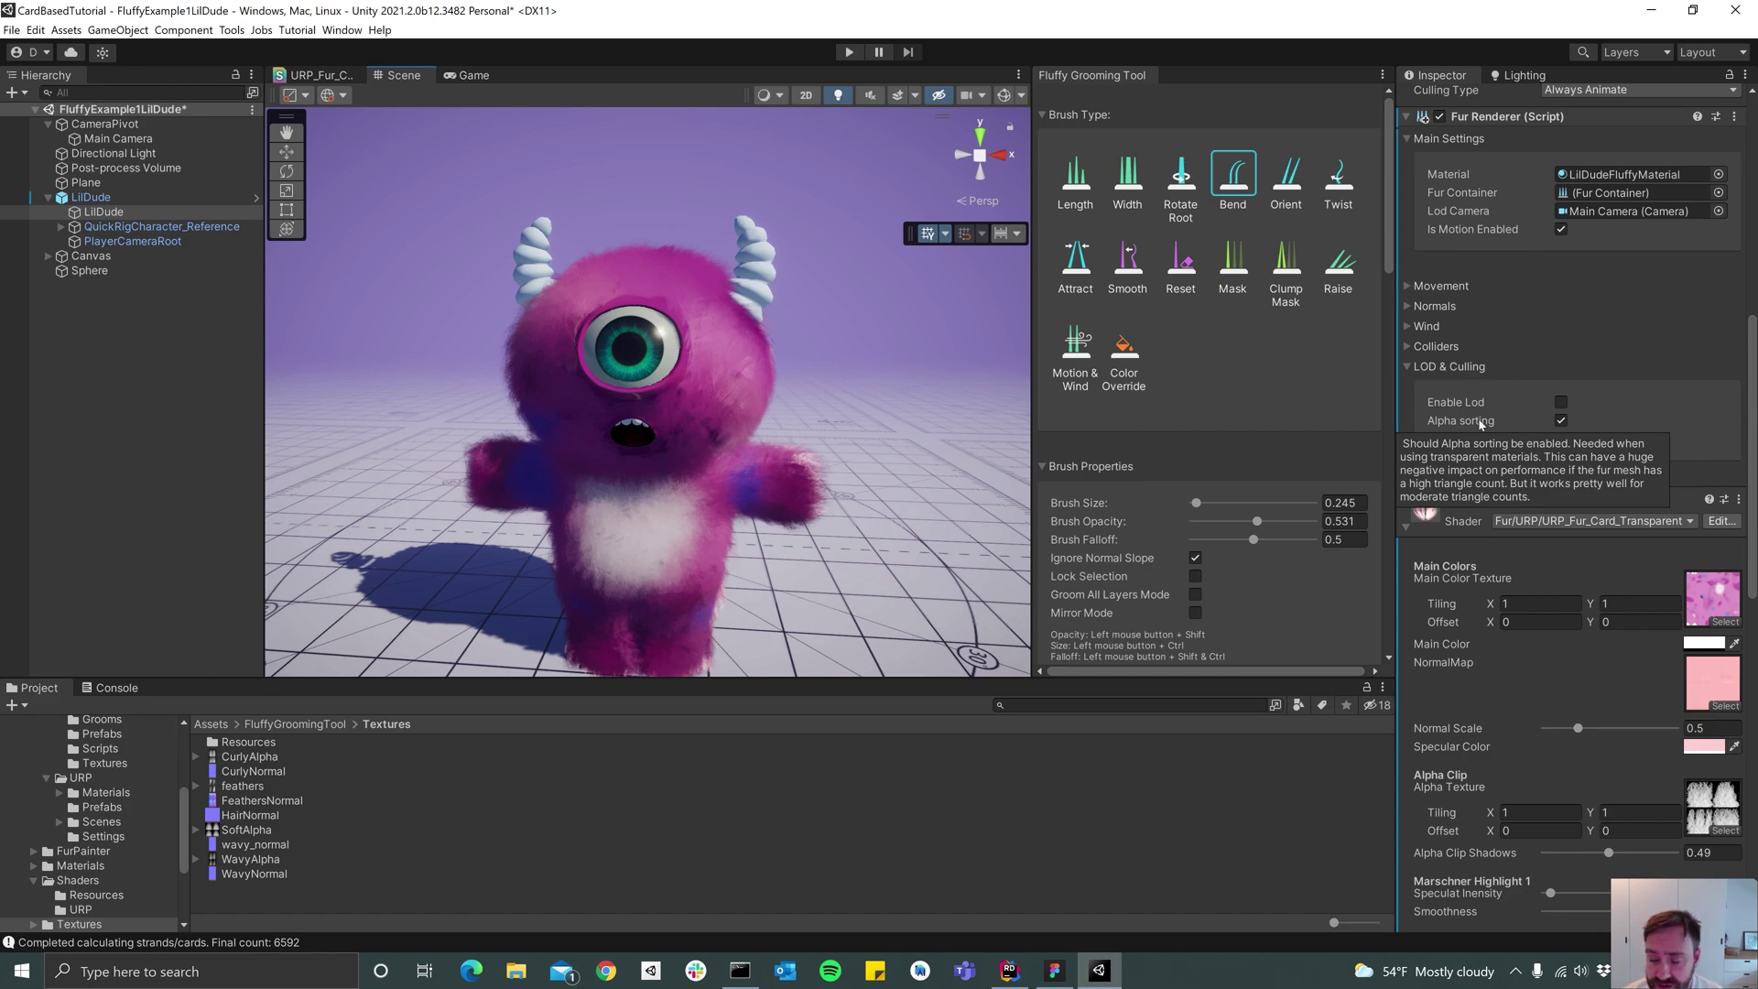
Set Layer 1's mesh card Subdivisions to 1 and inspect the fur on the face and from a distance
scroll(1261, 354, "down", 6)
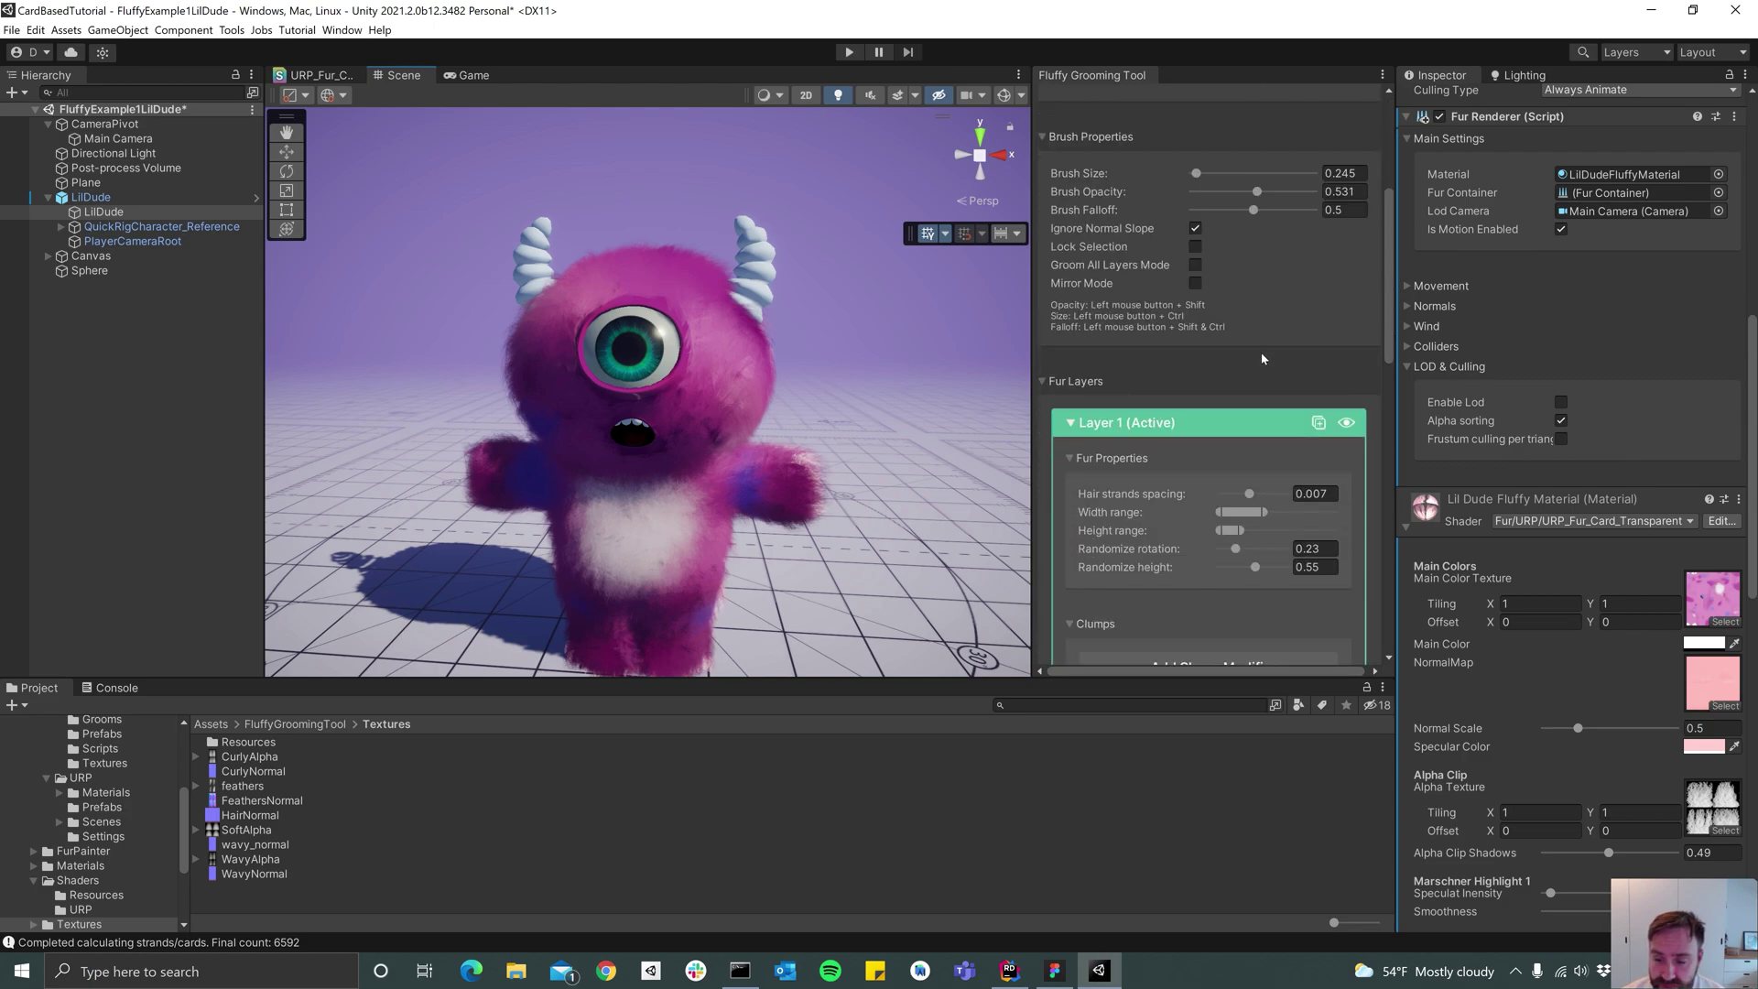
scroll(1262, 359, "down", 2)
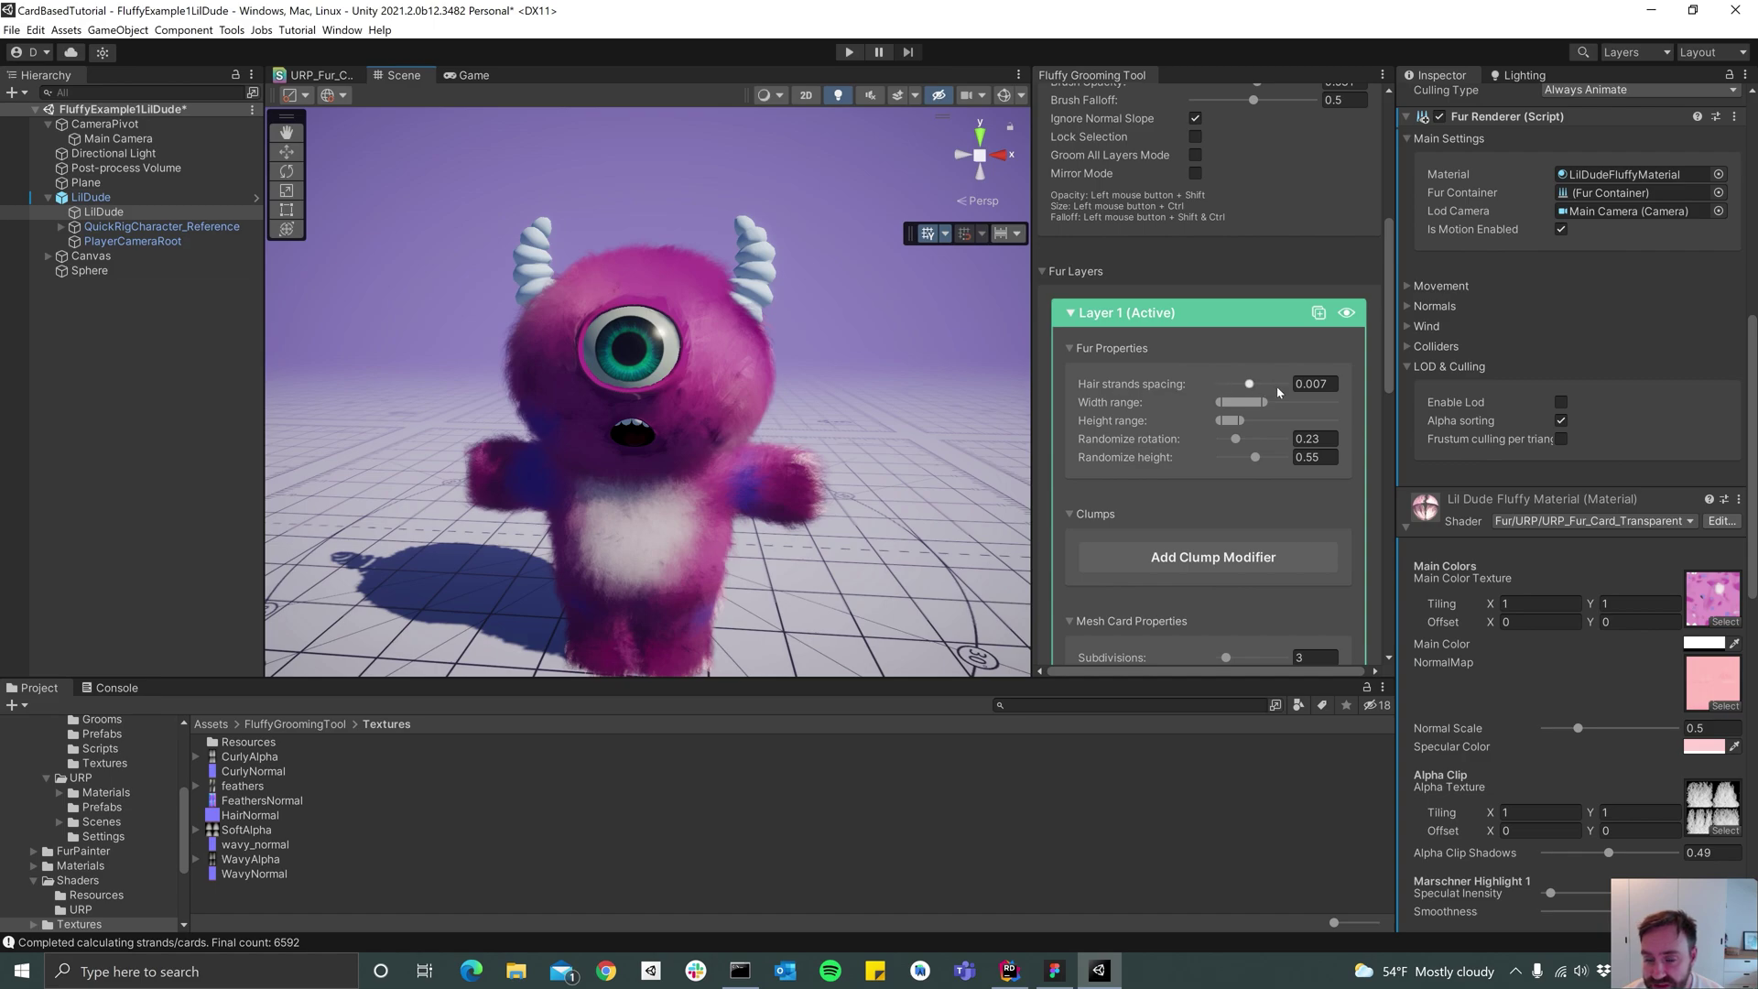
scroll(1277, 387, "down", 6)
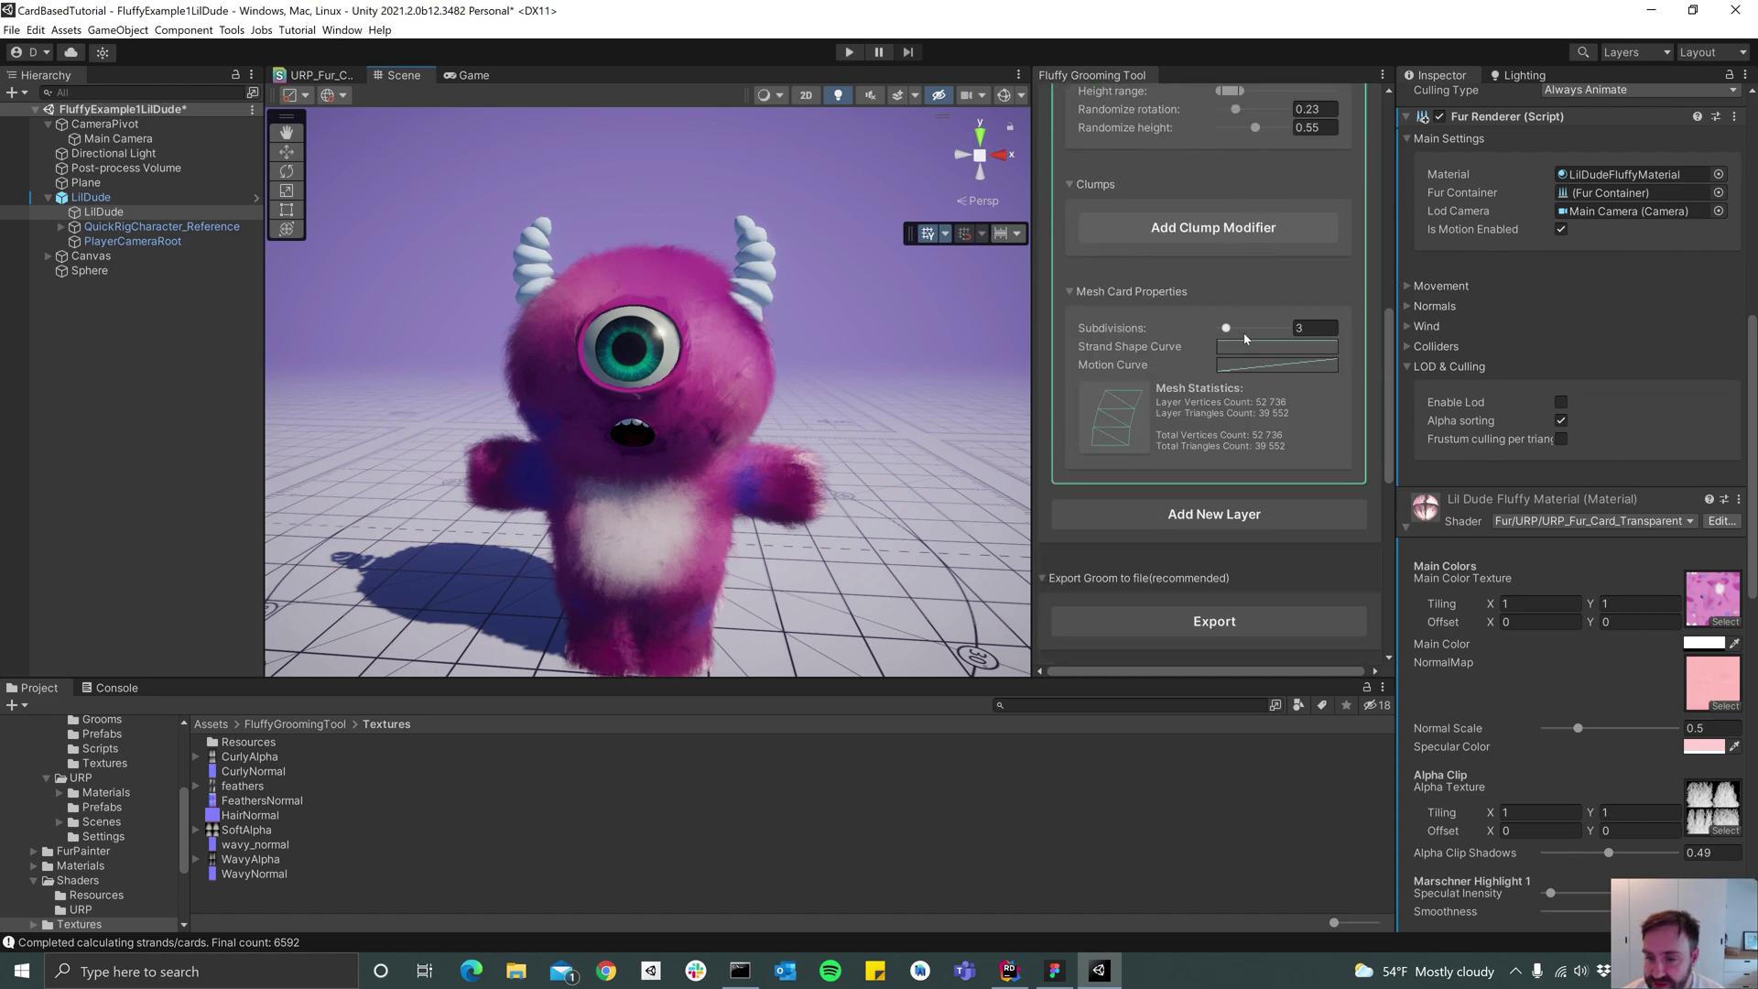
left_click(1227, 329)
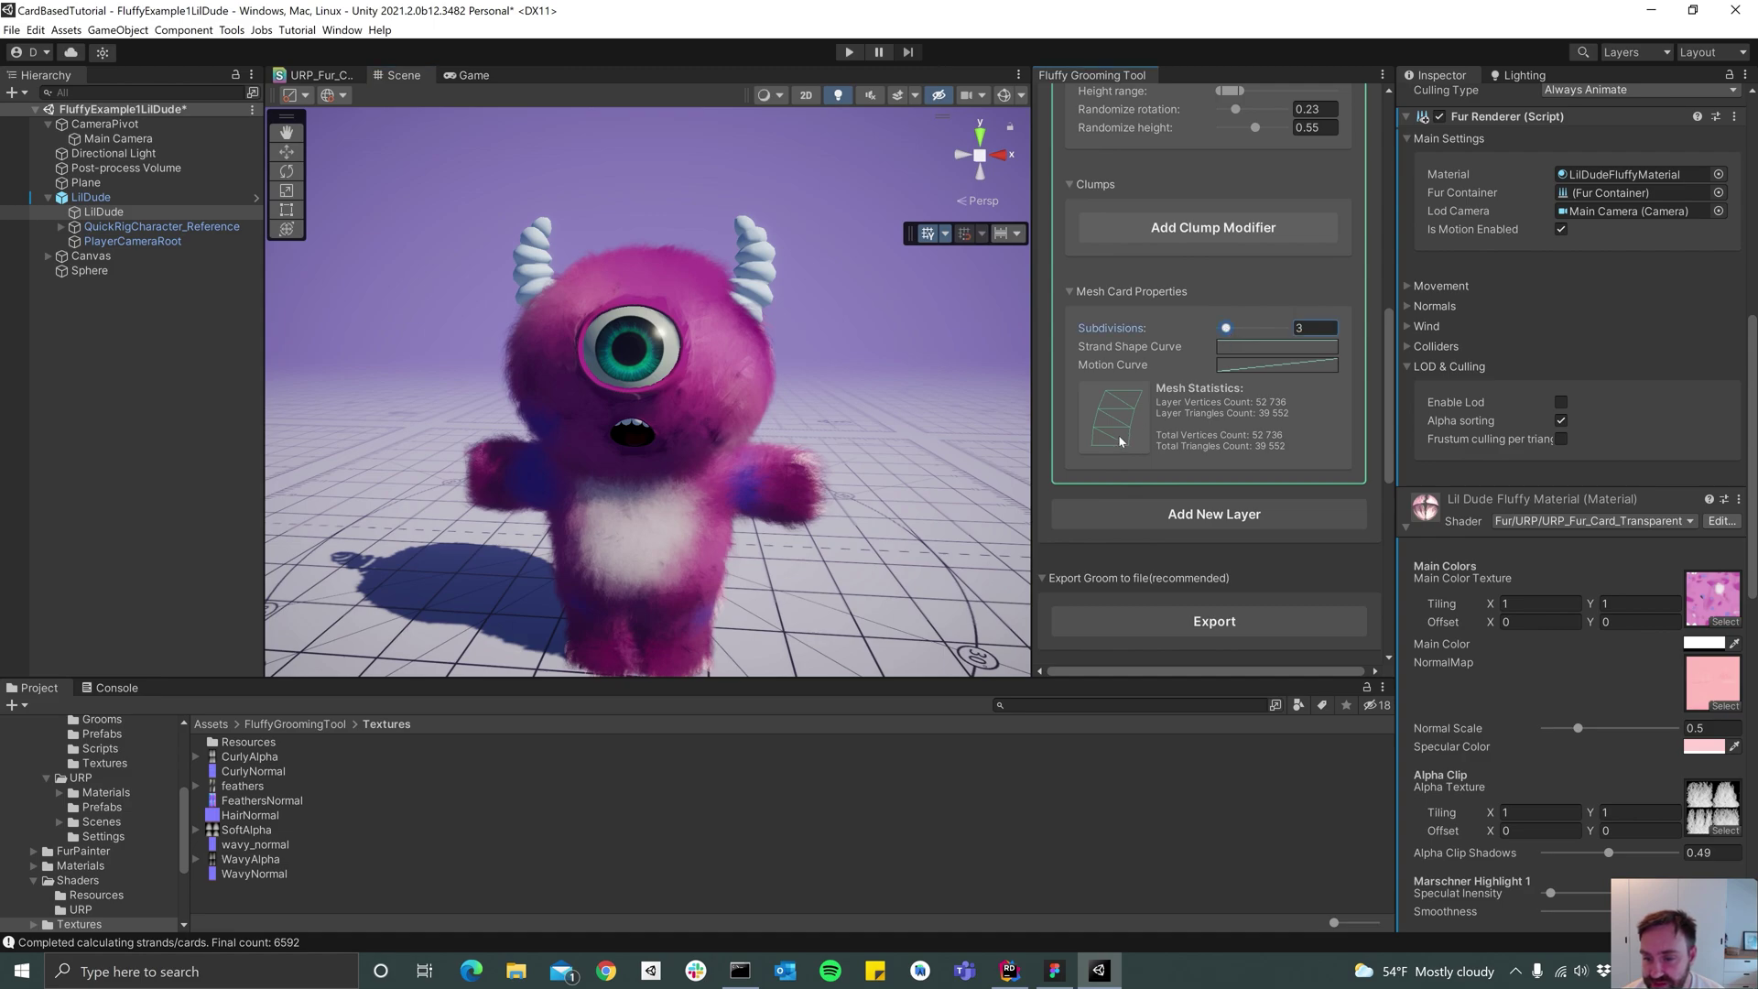
left_click_drag(471, 375, 517, 358, "alt")
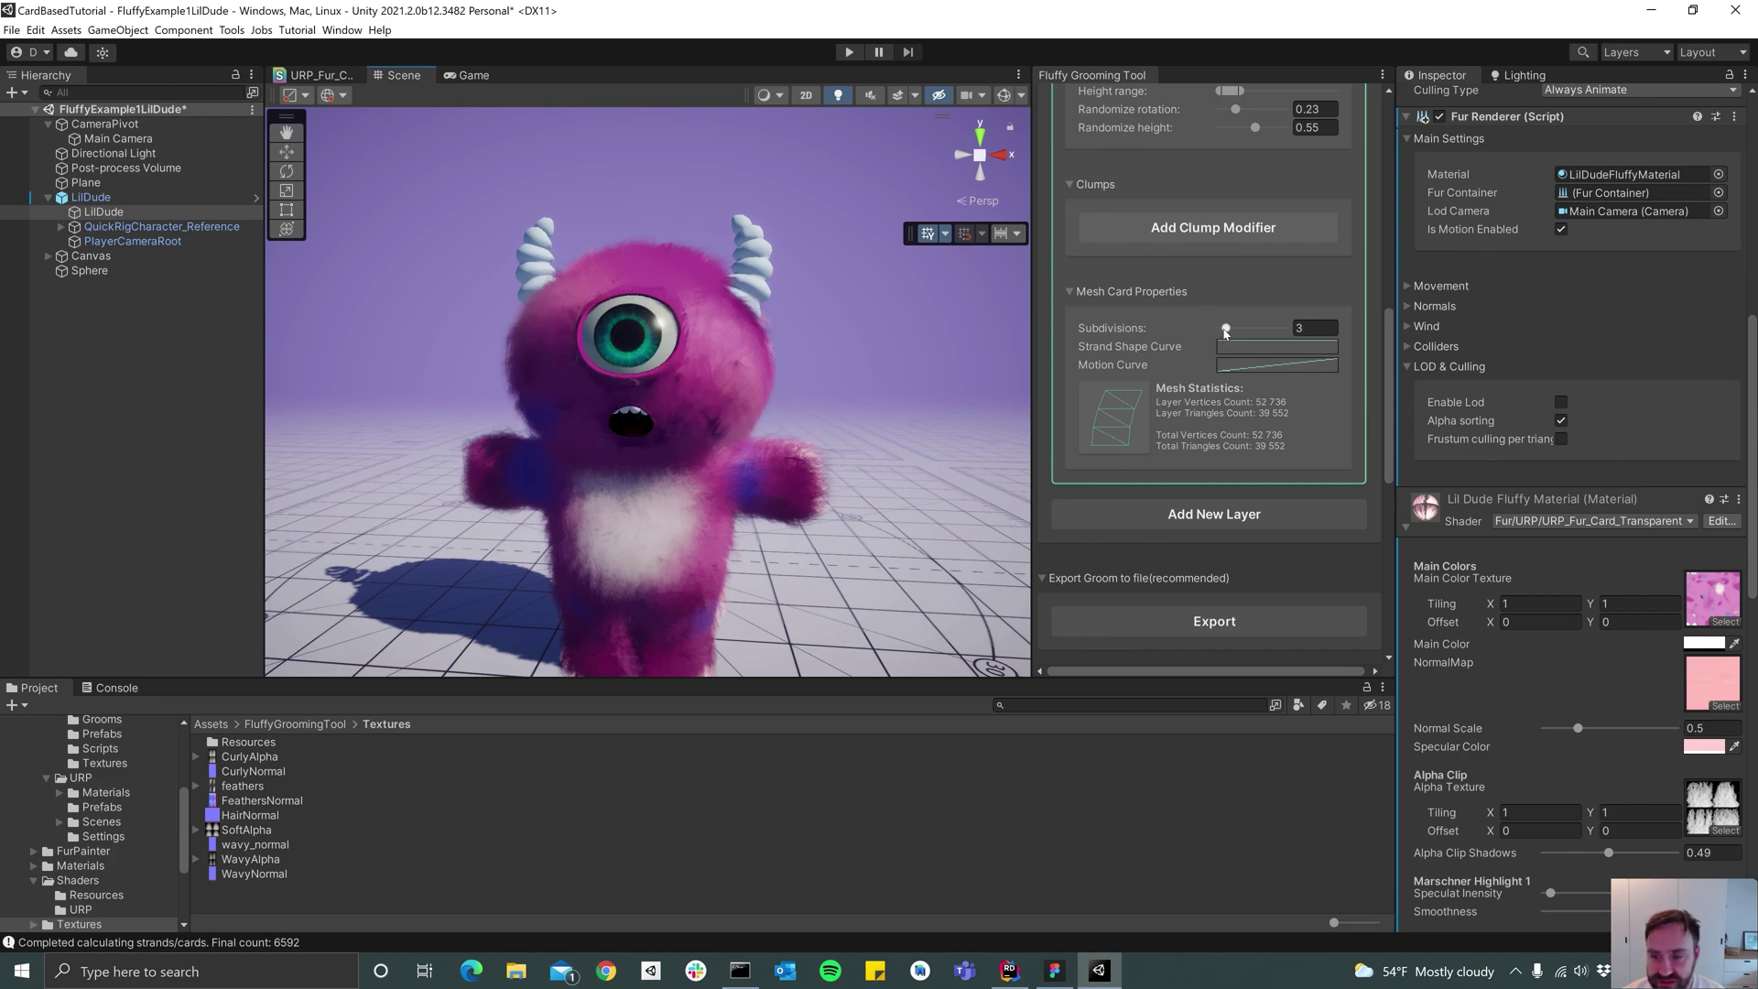
left_click_drag(1227, 332, 1221, 327)
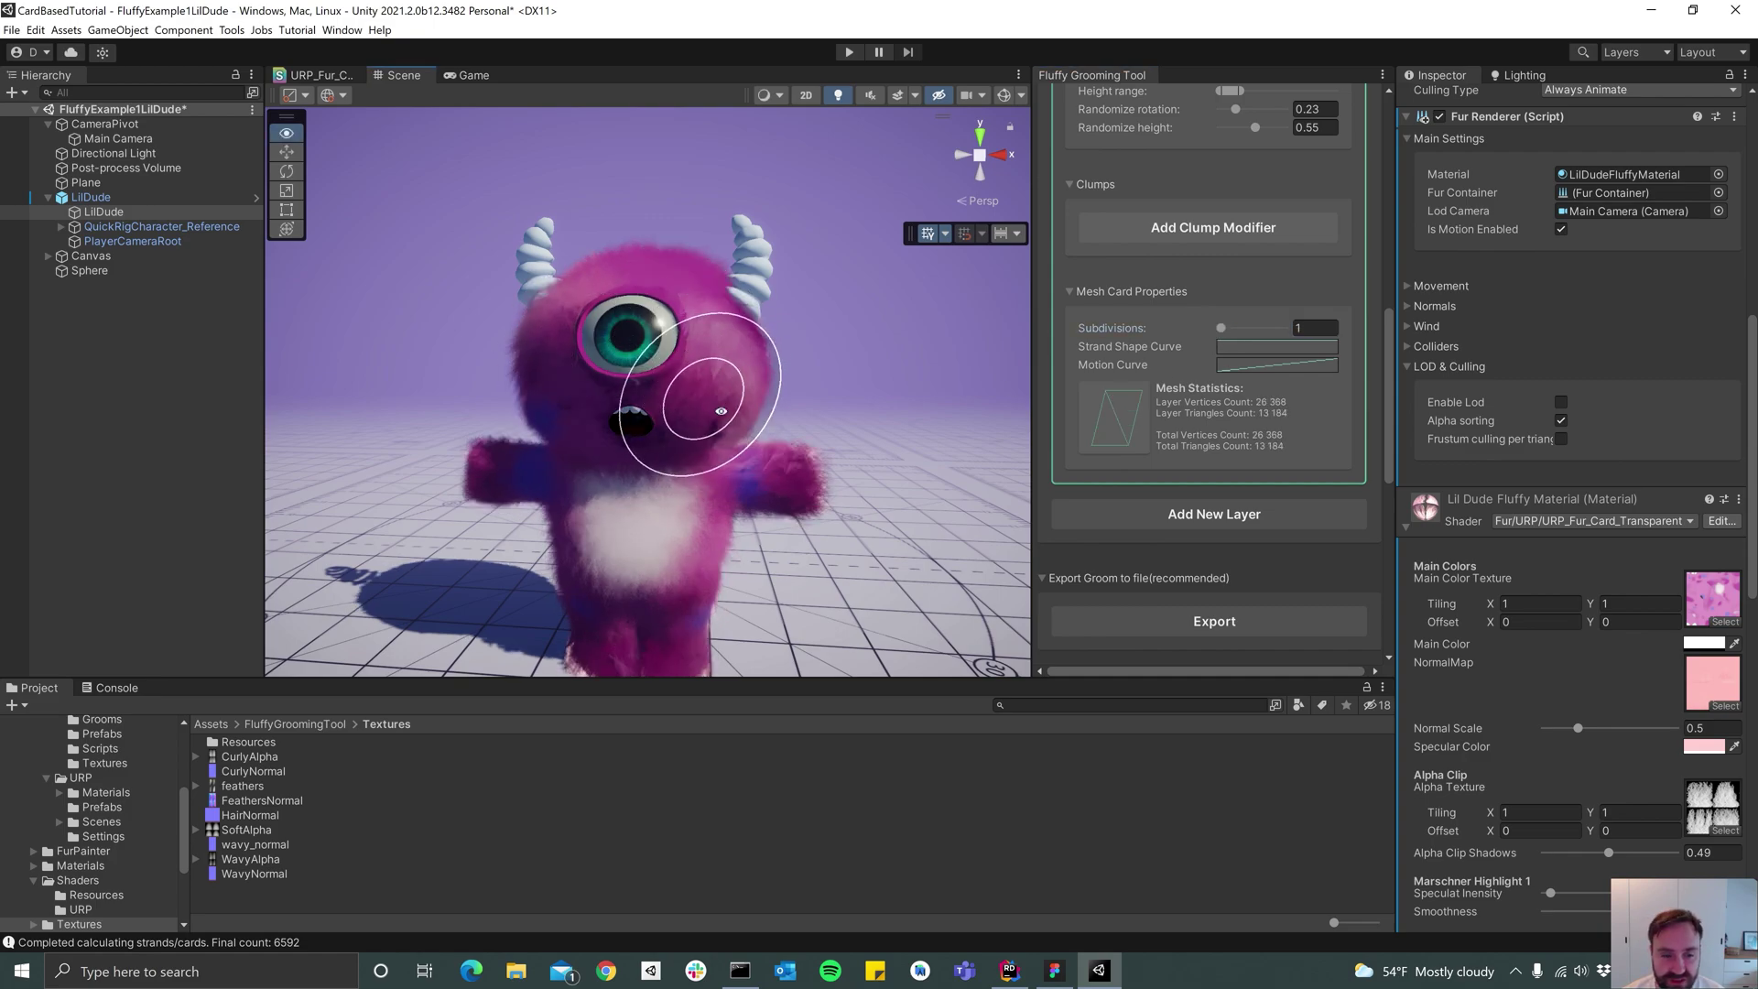
left_click_drag(706, 608, 989, 438, "alt")
scroll(409, 382, "up", 10)
left_click_drag(902, 399, 615, 412, "alt")
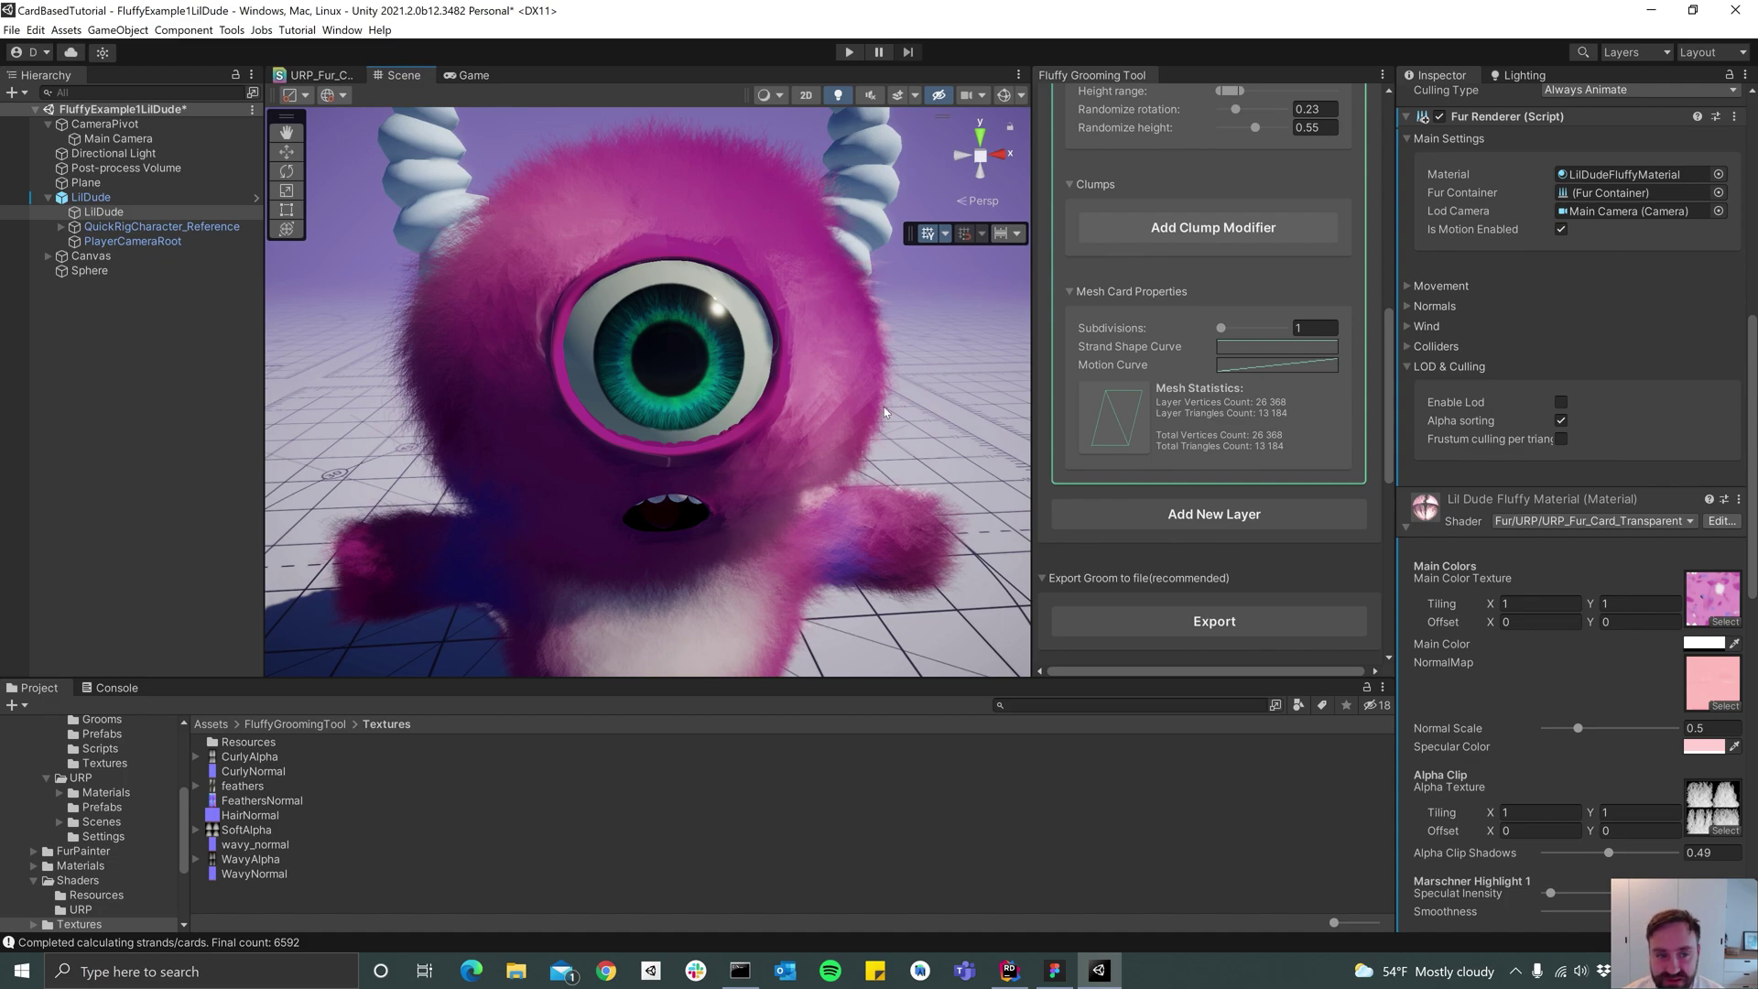
scroll(888, 417, "down", 5)
scroll(737, 375, "up", 2)
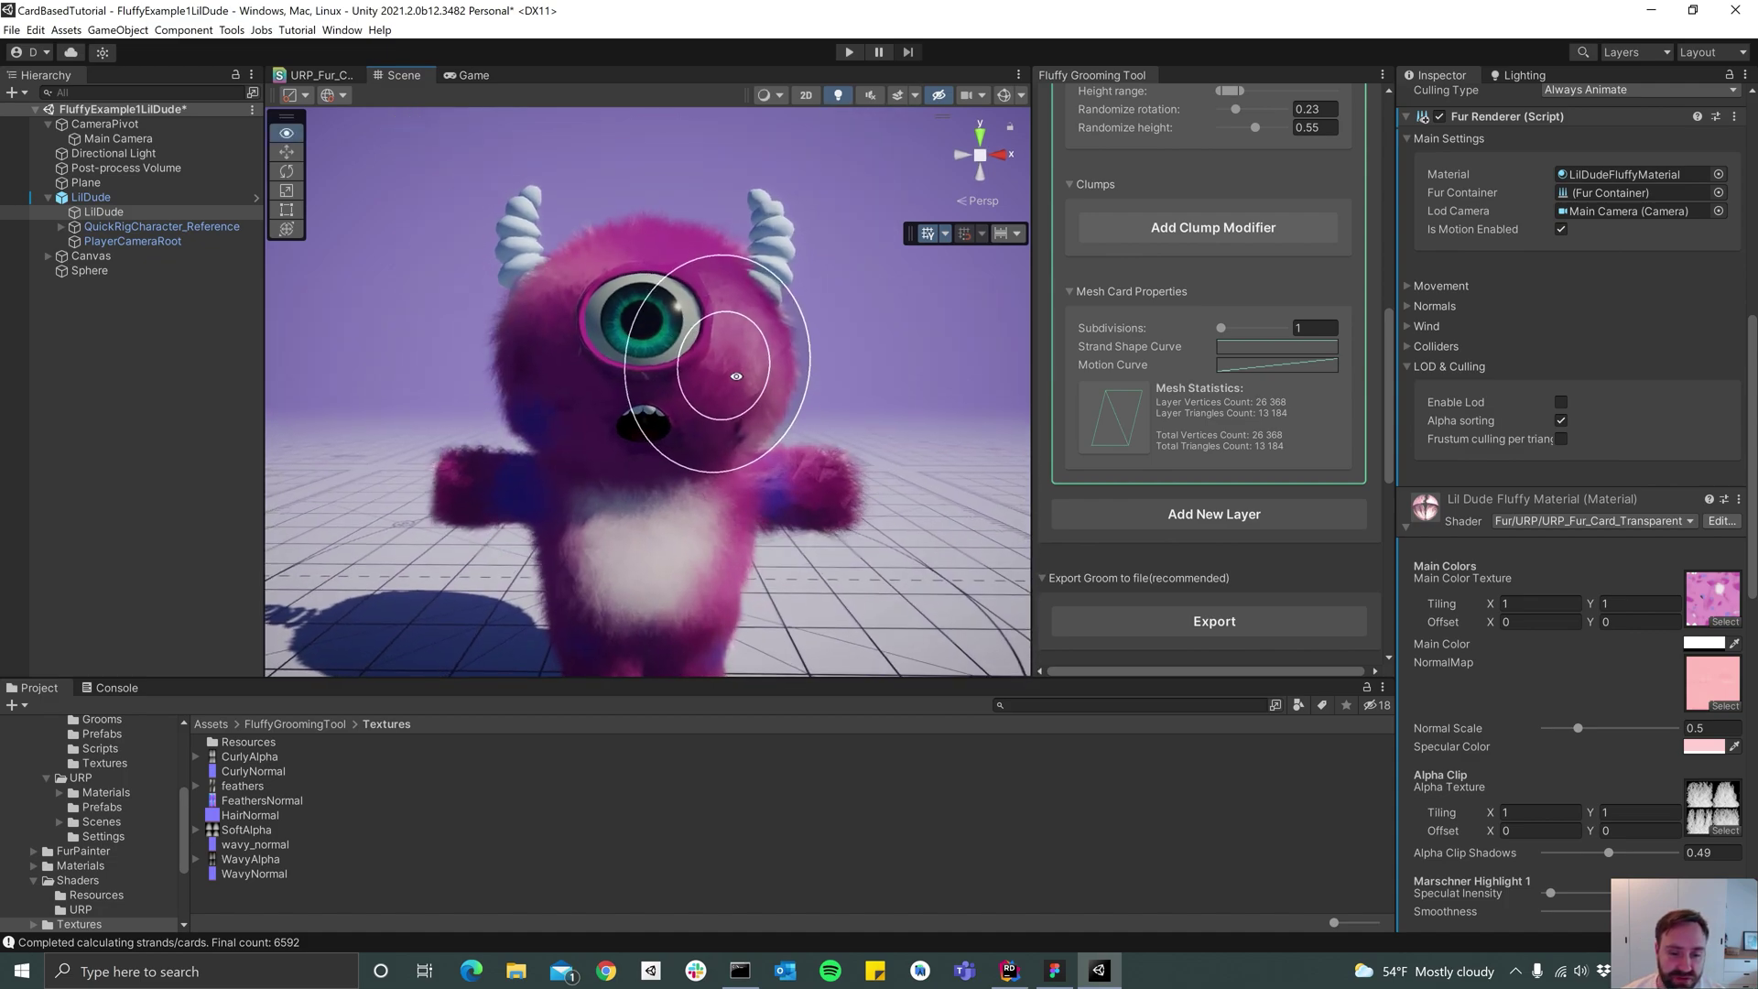
scroll(692, 540, "down", 3)
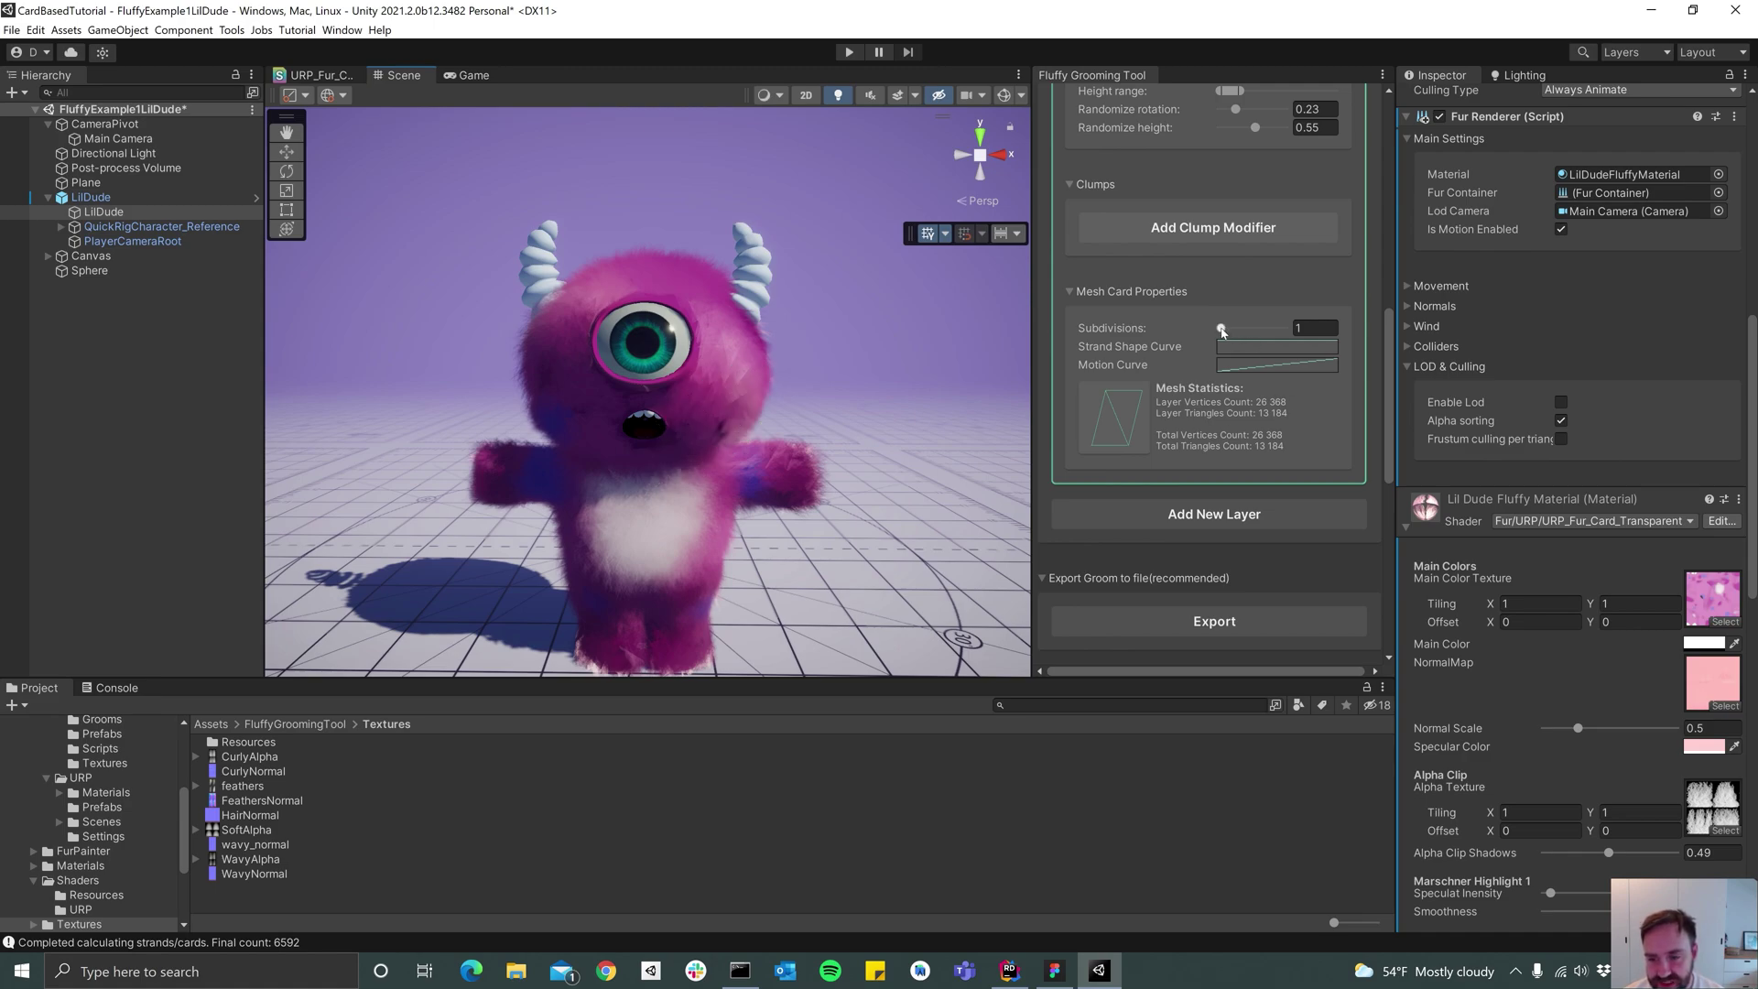
Set Layer 1's mesh card Subdivisions to 3 and view the character from another angle
left_click_drag(1223, 329, 1227, 333)
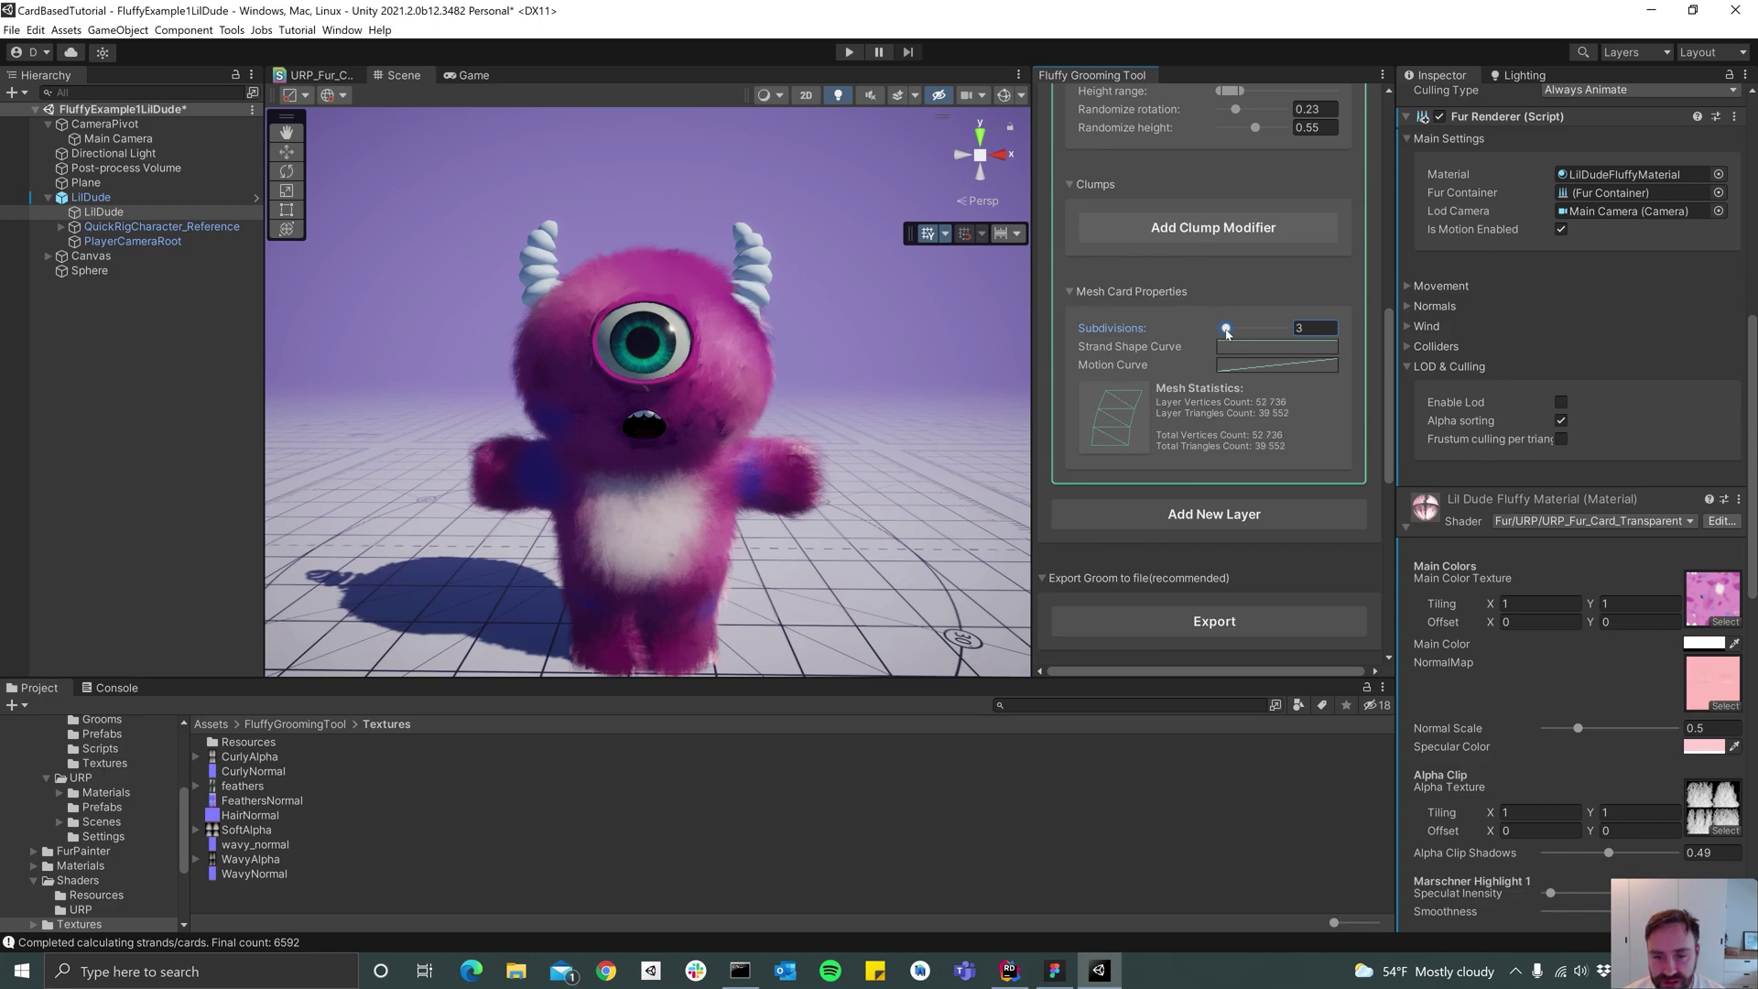
mouse_move(698, 431)
left_mouse_down("alt")
mouse_move(1158, 497)
mouse_move(663, 474)
mouse_move(829, 618)
mouse_move(1233, 530)
mouse_move(1645, 494)
mouse_move(632, 462)
mouse_move(732, 443)
left_mouse_up("alt")
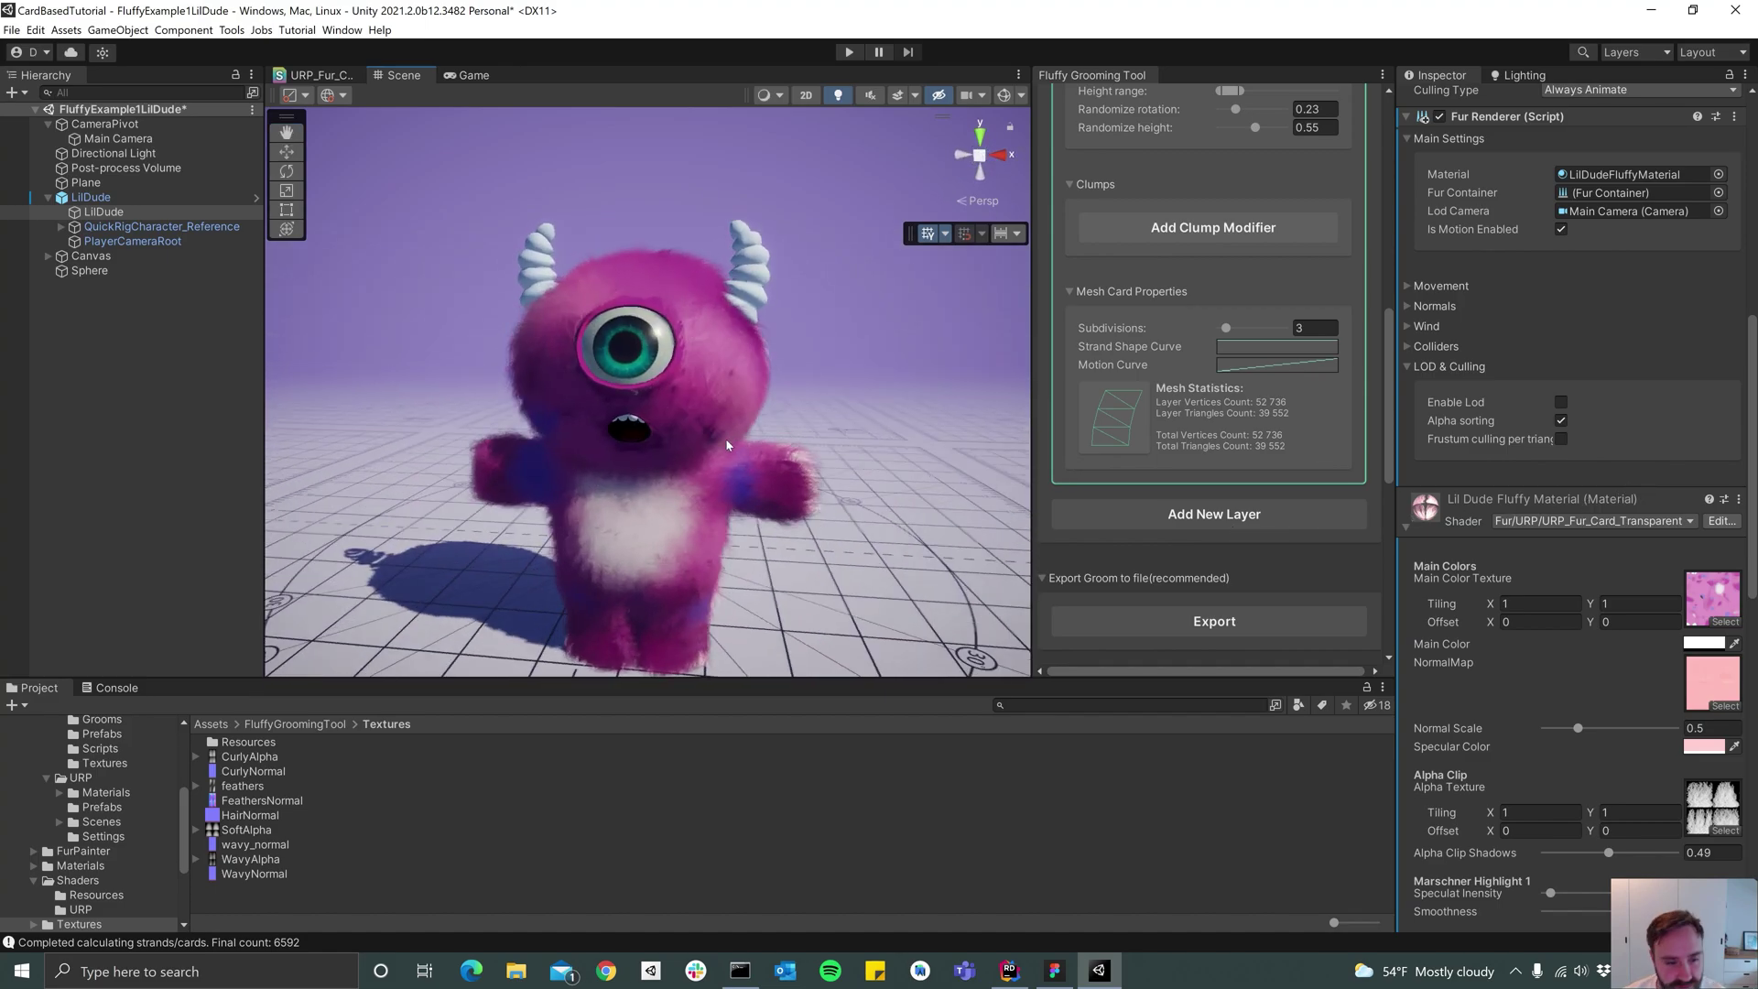